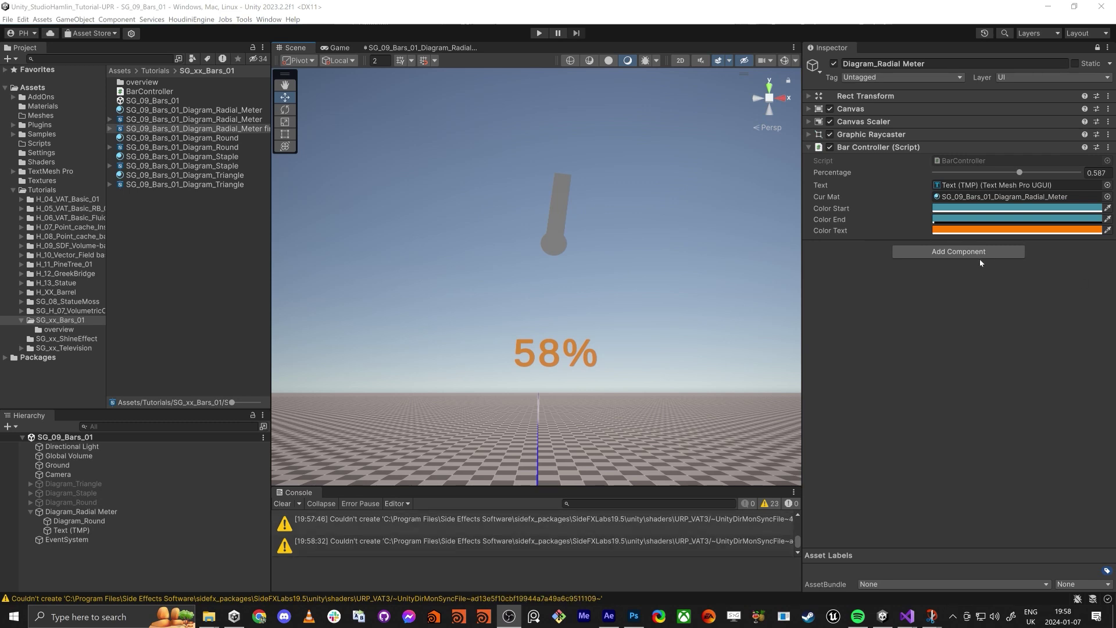
# Step: Lower the Bar Controller's percentage to 0.056 and add a second Inspector docked beneath the locked one
pyautogui.moveTo(1019, 172); pyautogui.dragTo(941, 172)
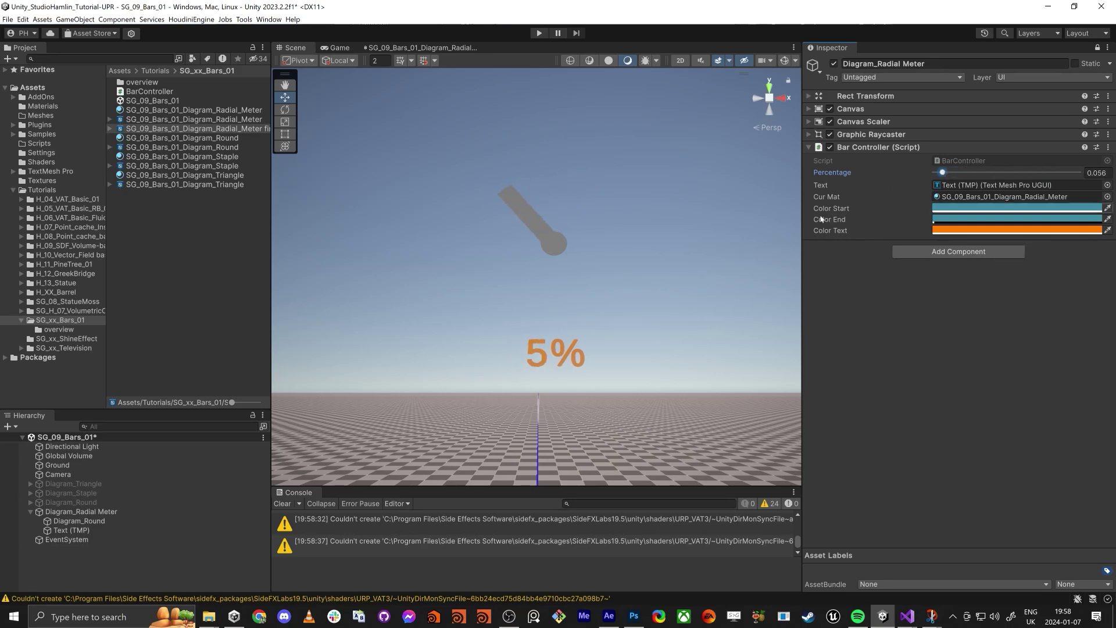
pyautogui.rightClick(831, 52)
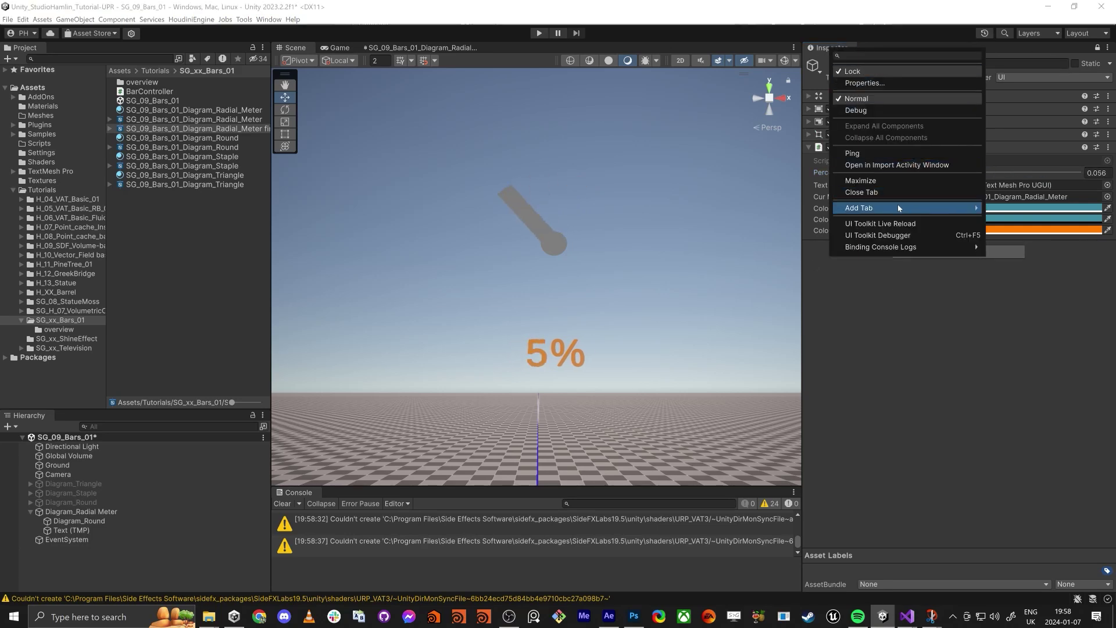
pyautogui.moveTo(899, 209)
pyautogui.click(1018, 235)
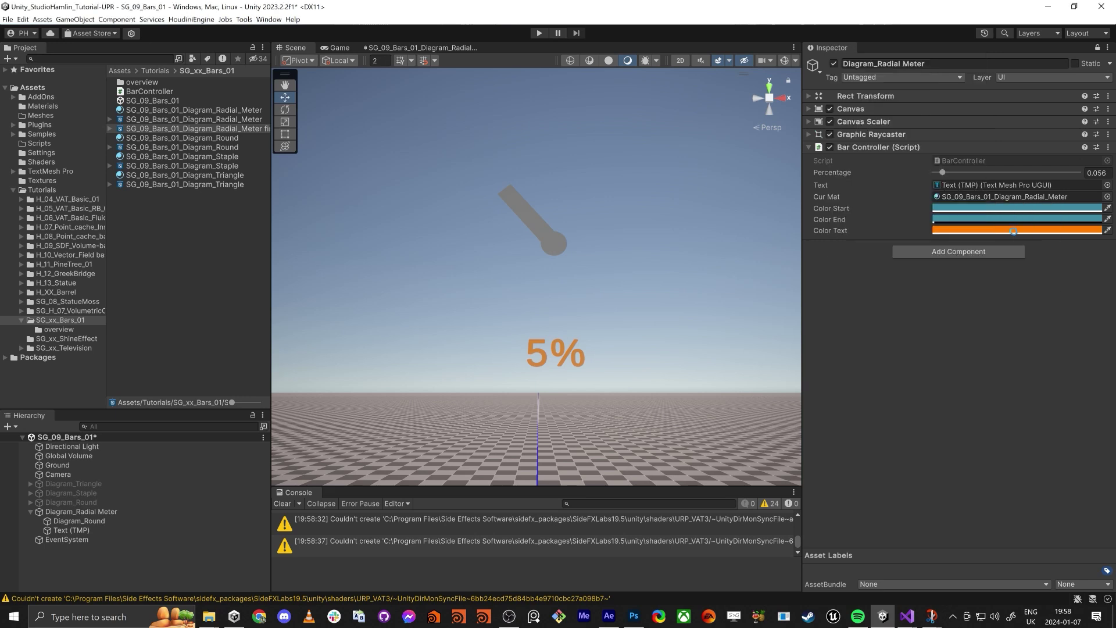
pyautogui.moveTo(896, 52); pyautogui.dragTo(924, 494)
pyautogui.moveTo(907, 406); pyautogui.dragTo(911, 298)
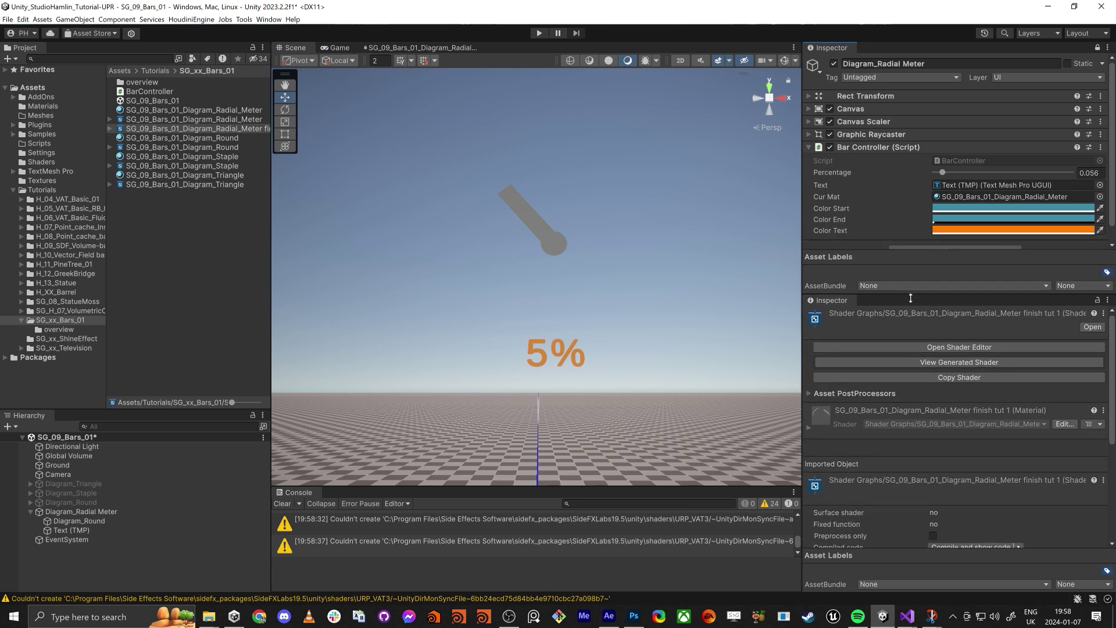
# Step: Set the SG_09_Bars_01_Diagram_Radial_Meter material's width to 0.252 and pointerThickness to 0.049, with the Bar Controller percentage at 0.006
pyautogui.click(203, 110)
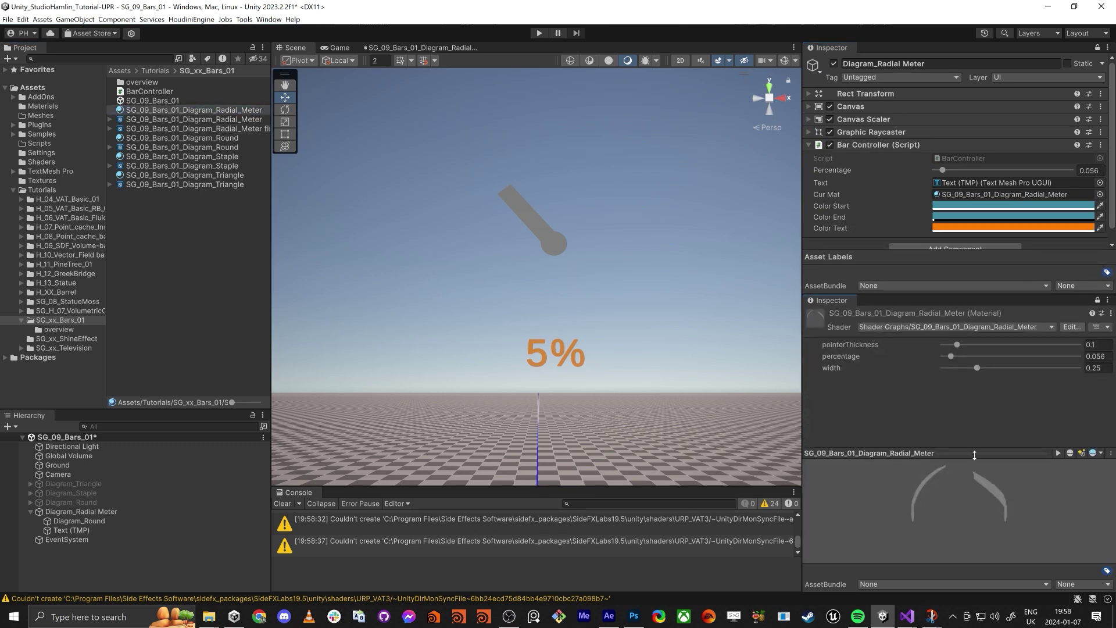
pyautogui.moveTo(986, 453); pyautogui.dragTo(986, 511)
pyautogui.moveTo(987, 366); pyautogui.dragTo(1018, 367)
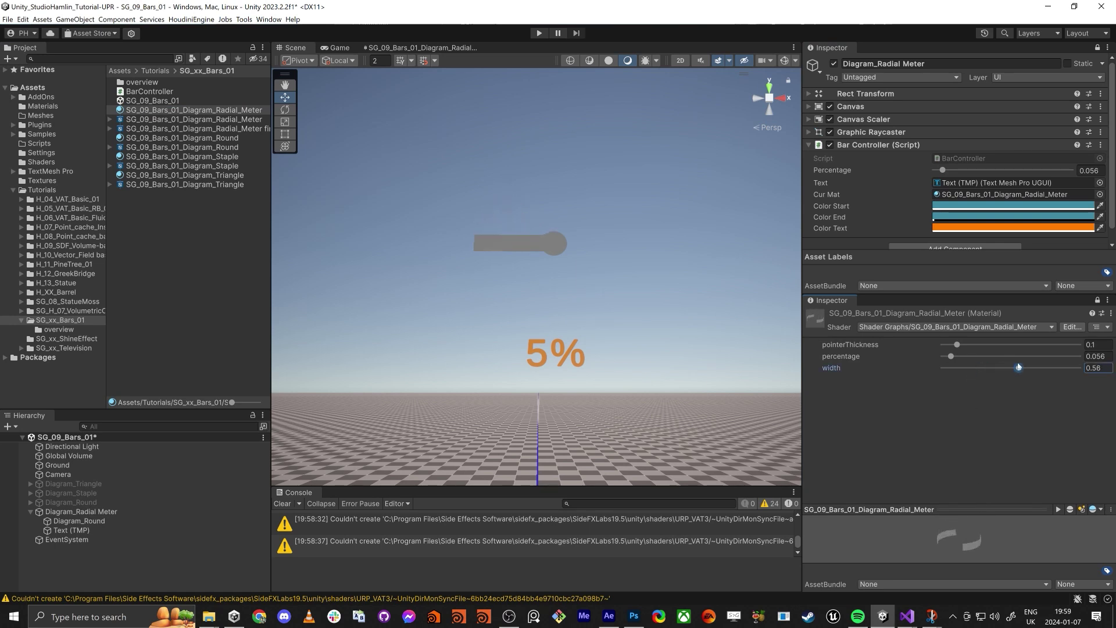
pyautogui.moveTo(944, 169); pyautogui.dragTo(1059, 204)
pyautogui.moveTo(1019, 368); pyautogui.dragTo(977, 368)
pyautogui.moveTo(1059, 170); pyautogui.dragTo(936, 171)
pyautogui.moveTo(957, 345); pyautogui.dragTo(951, 348)
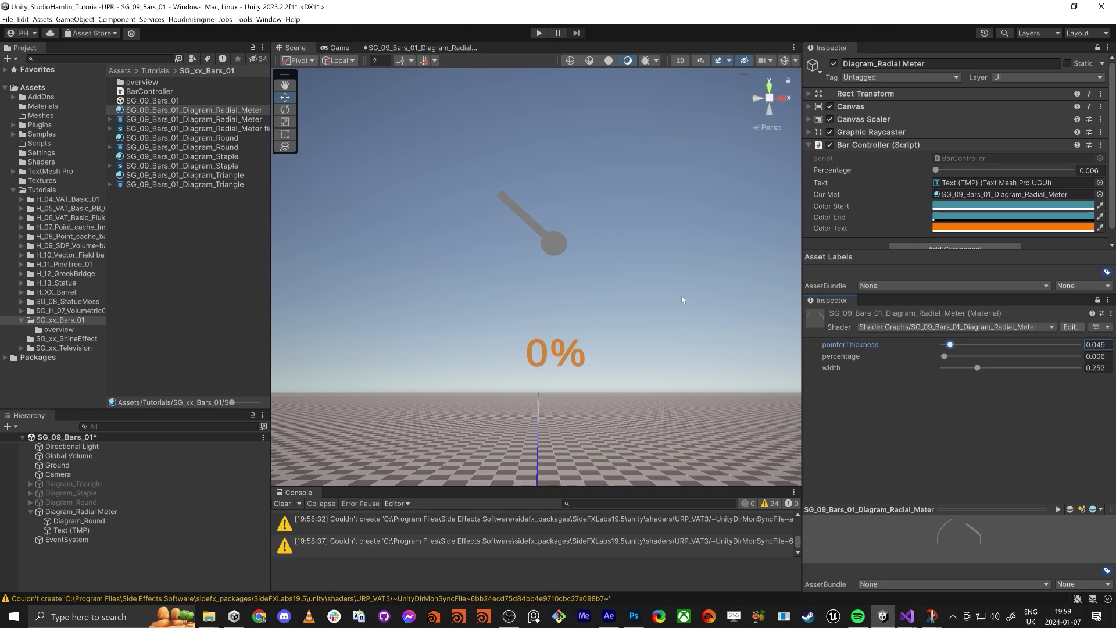
# Step: Open the SG_09_Bars_01_Diagram_Radial_Meter shader graph maximized and focus on the Maximum node's preview
pyautogui.click(433, 47)
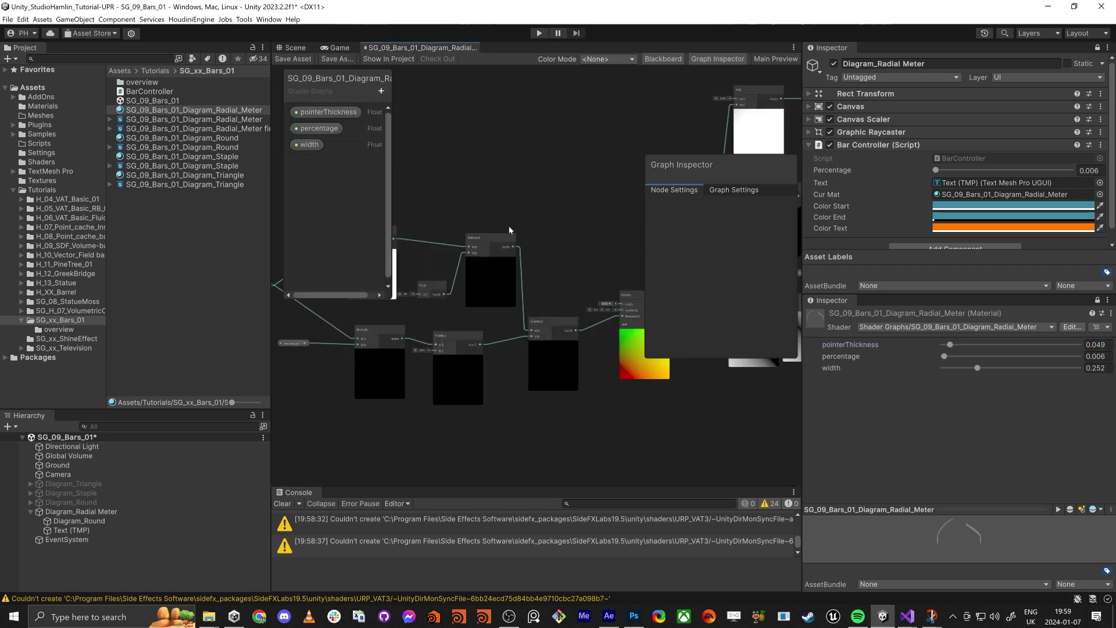
pyautogui.hotkey('shift', 'space')
pyautogui.moveTo(364, 164); pyautogui.dragTo(401, 258, button='middle')
pyautogui.scroll(10, 862, 428)
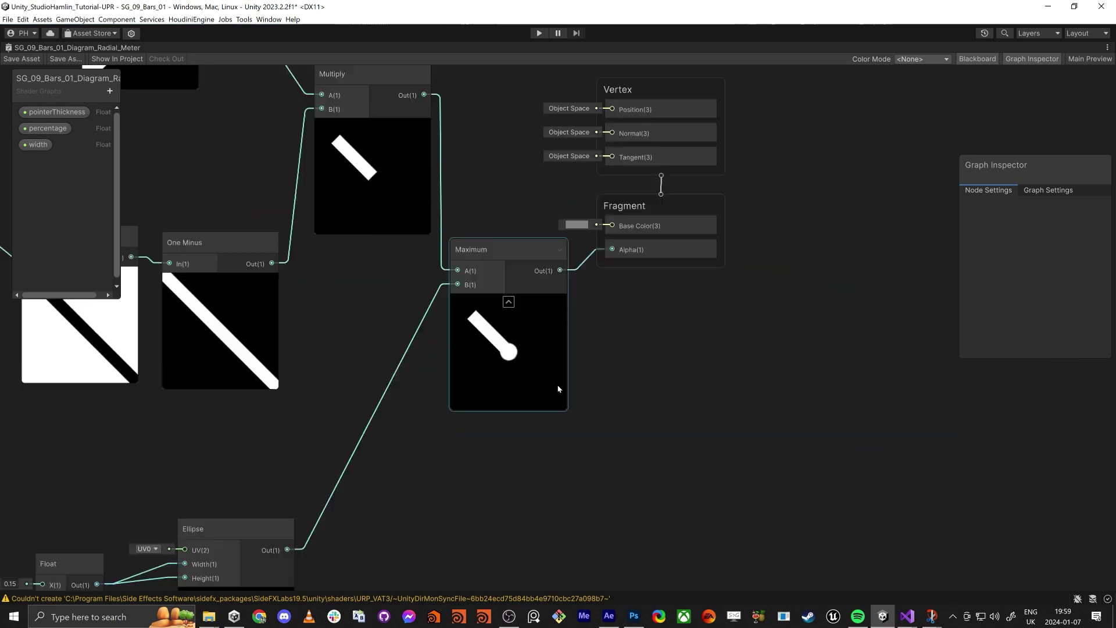
pyautogui.moveTo(321, 359); pyautogui.dragTo(329, 364, button='middle')
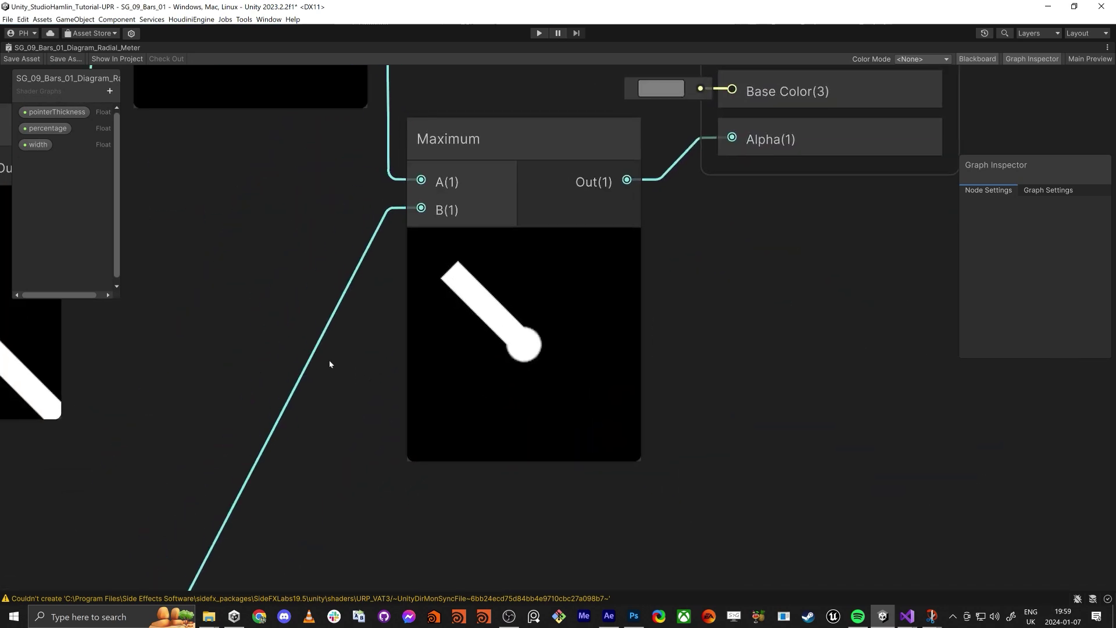
# Step: Snip the Maximum node's preview, sketch a red curved band around the pointer's sweep, and close the snip
pyautogui.press('super+shift+s')
pyautogui.moveTo(394, 211)
pyautogui.mouseDown()
pyautogui.moveTo(686, 416)
pyautogui.moveTo(663, 478)
pyautogui.mouseUp()
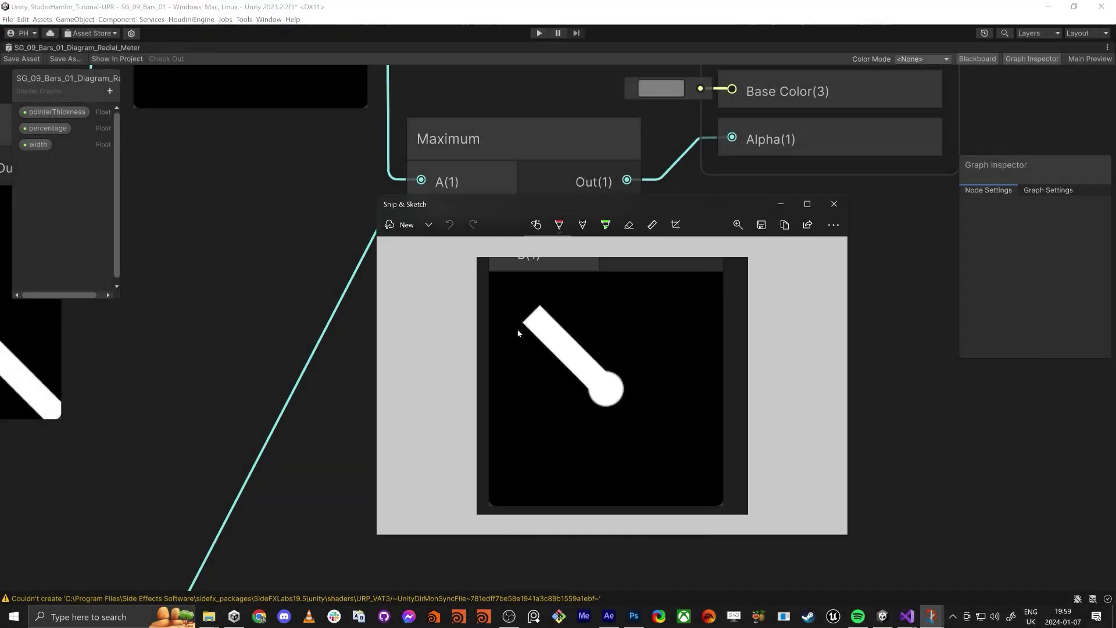
pyautogui.moveTo(507, 318)
pyautogui.mouseDown()
pyautogui.moveTo(562, 374)
pyautogui.moveTo(593, 345)
pyautogui.moveTo(636, 352)
pyautogui.moveTo(638, 363)
pyautogui.moveTo(704, 336)
pyautogui.moveTo(669, 295)
pyautogui.moveTo(586, 284)
pyautogui.moveTo(511, 305)
pyautogui.moveTo(511, 325)
pyautogui.mouseUp()
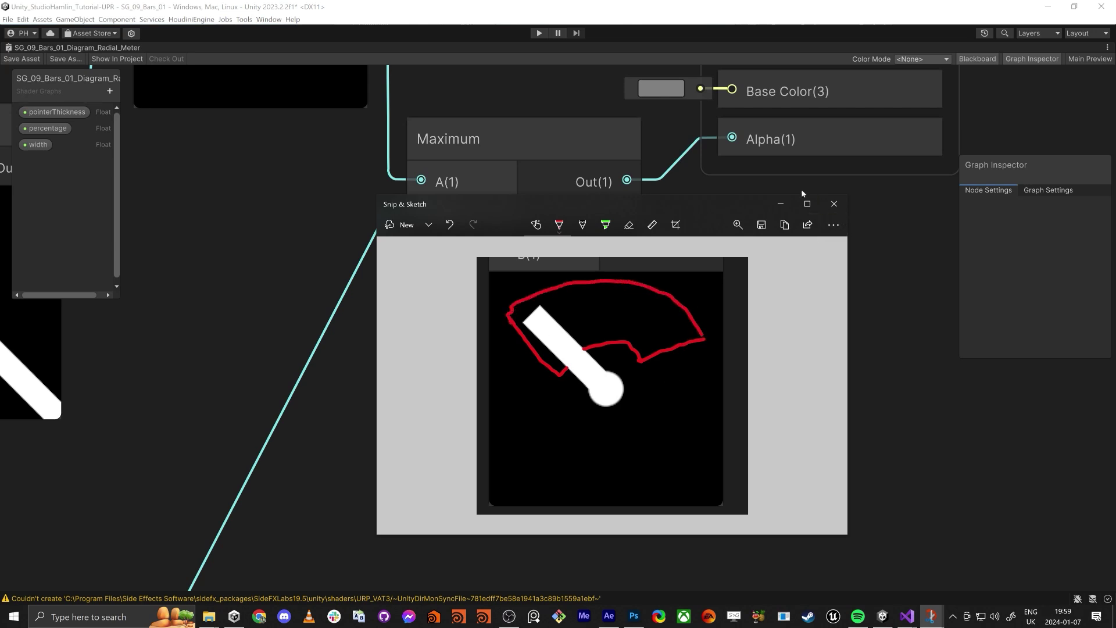
pyautogui.click(834, 204)
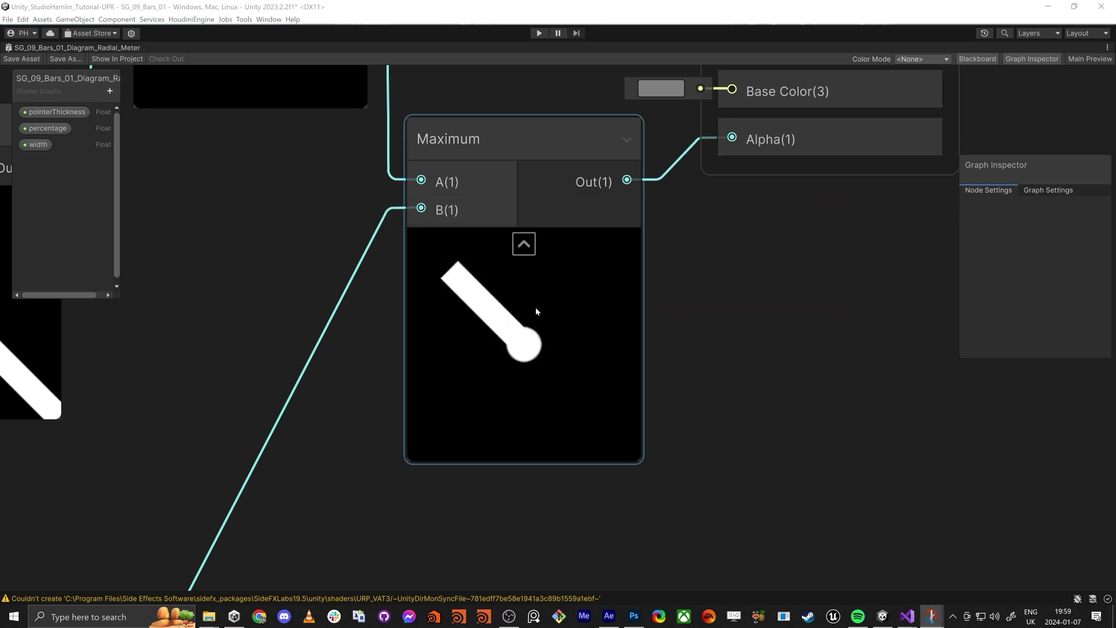
# Step: Group the upper Add, Floor, Subtract and Ceiling nodes under the title "masking pointer"
pyautogui.scroll(-3, 523, 308)
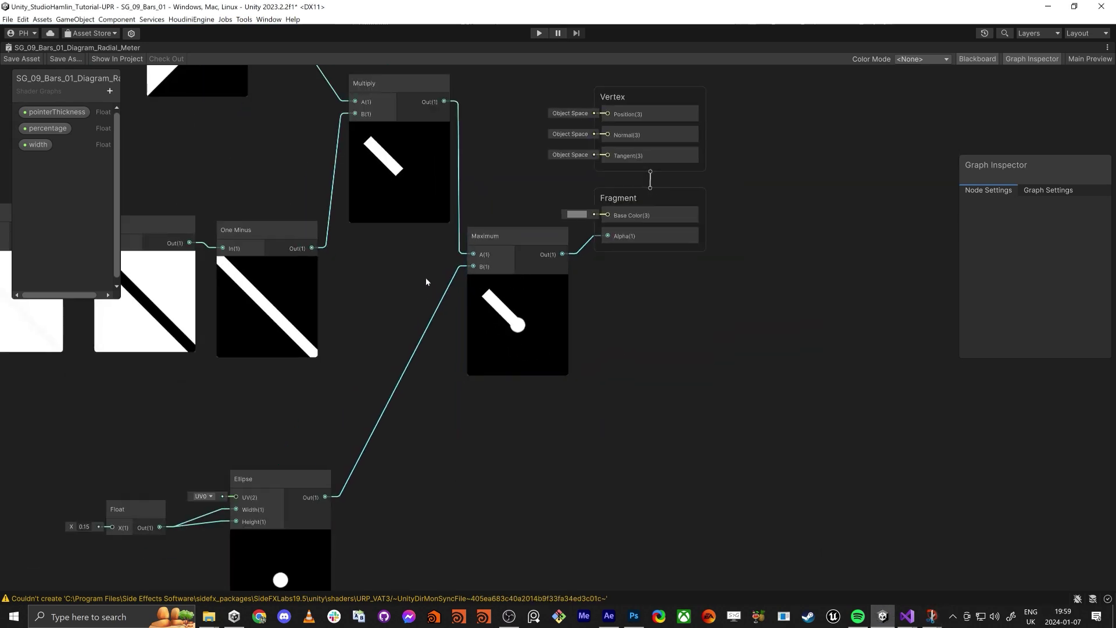
pyautogui.scroll(-5, 426, 286)
pyautogui.moveTo(426, 286); pyautogui.dragTo(706, 394, button='middle')
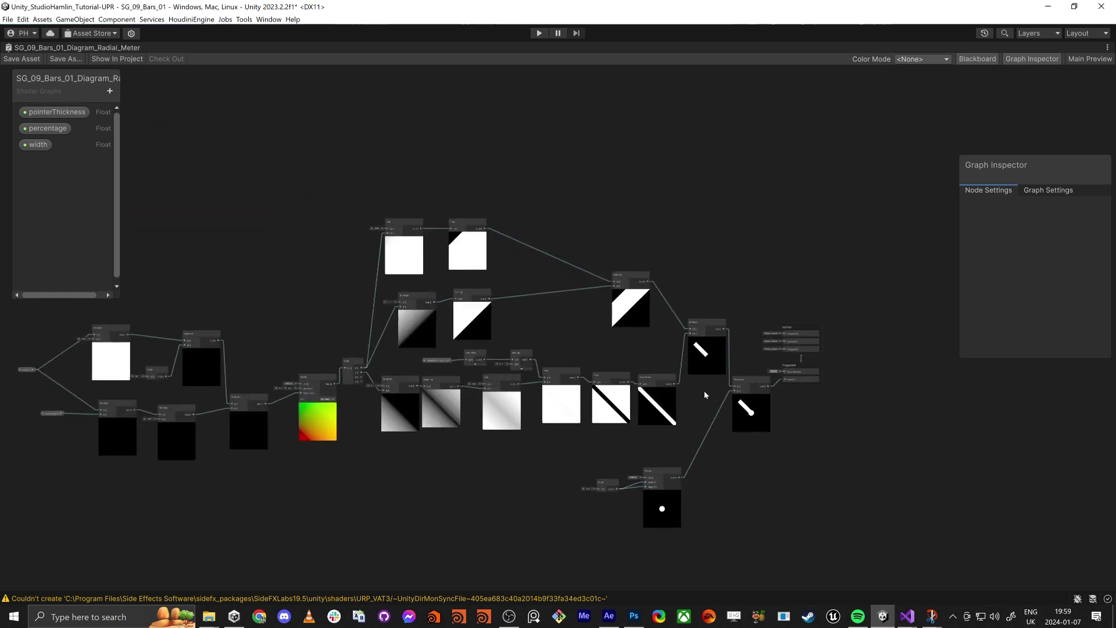
pyautogui.click(391, 226)
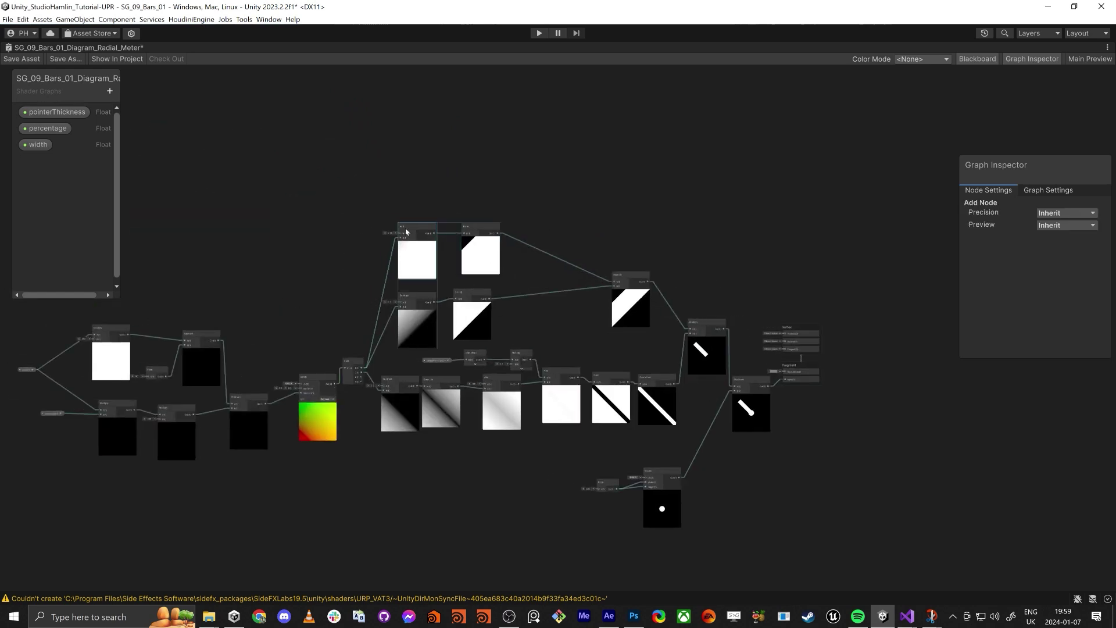
pyautogui.scroll(3, 388, 288)
pyautogui.hotkey('alt', 'Tab')
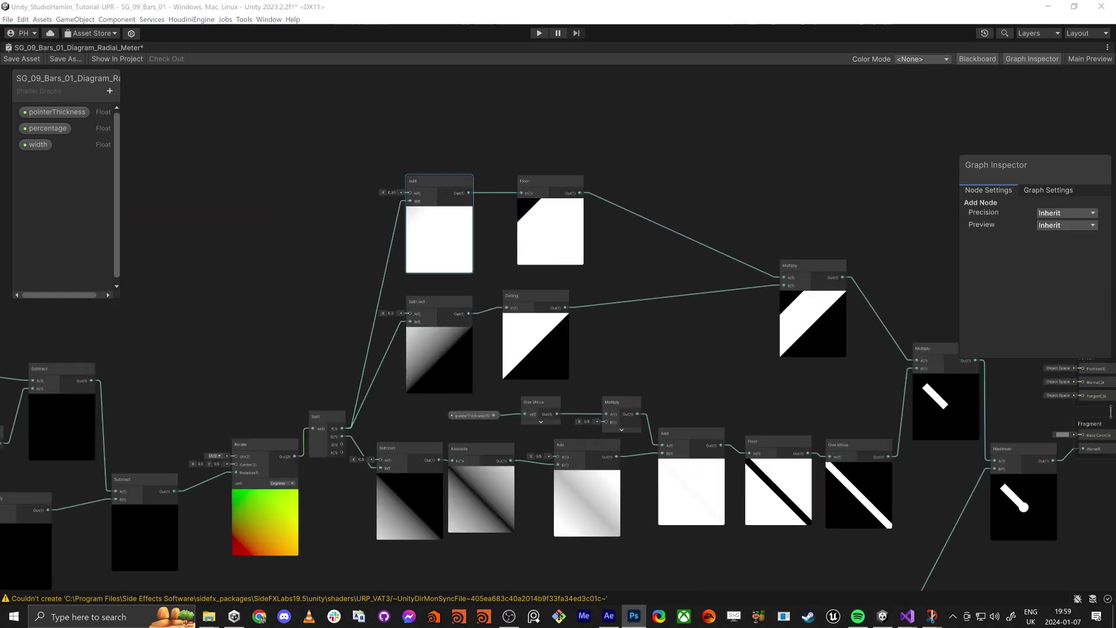
pyautogui.moveTo(291, 156); pyautogui.dragTo(633, 349)
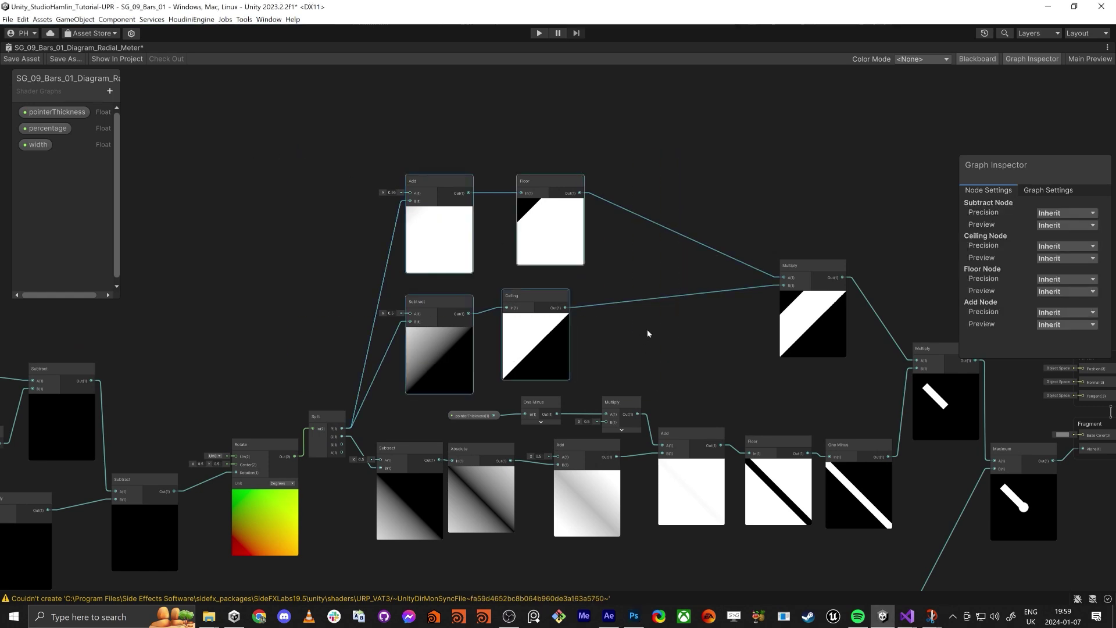
pyautogui.hotkey('ctrl', 'g')
pyautogui.write('ma')
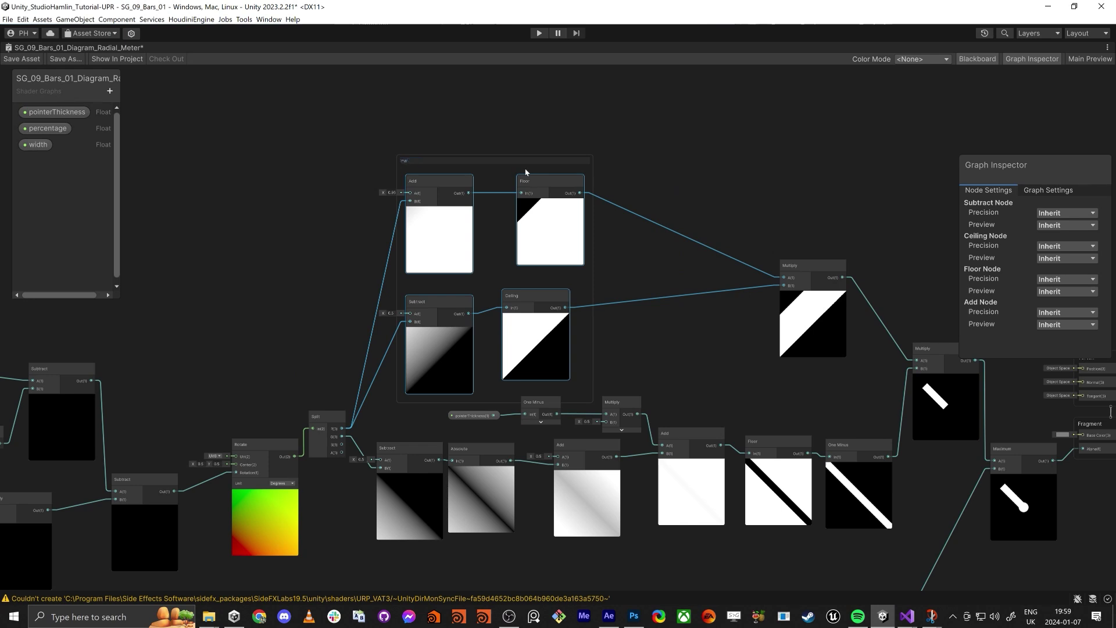
pyautogui.write('sking pointer')
pyautogui.press('Return')
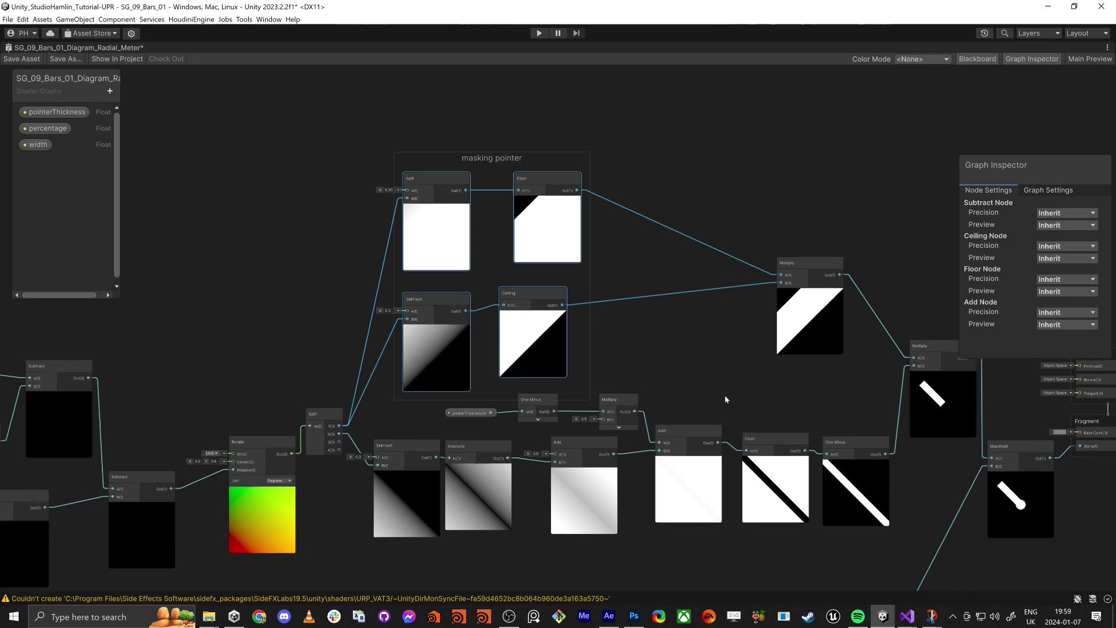
# Step: Group the pointerThickness node and the Subtract-to-One Minus chain under the title "pointer line"
pyautogui.moveTo(725, 394); pyautogui.dragTo(701, 271, button='middle')
pyautogui.moveTo(355, 426); pyautogui.dragTo(599, 305)
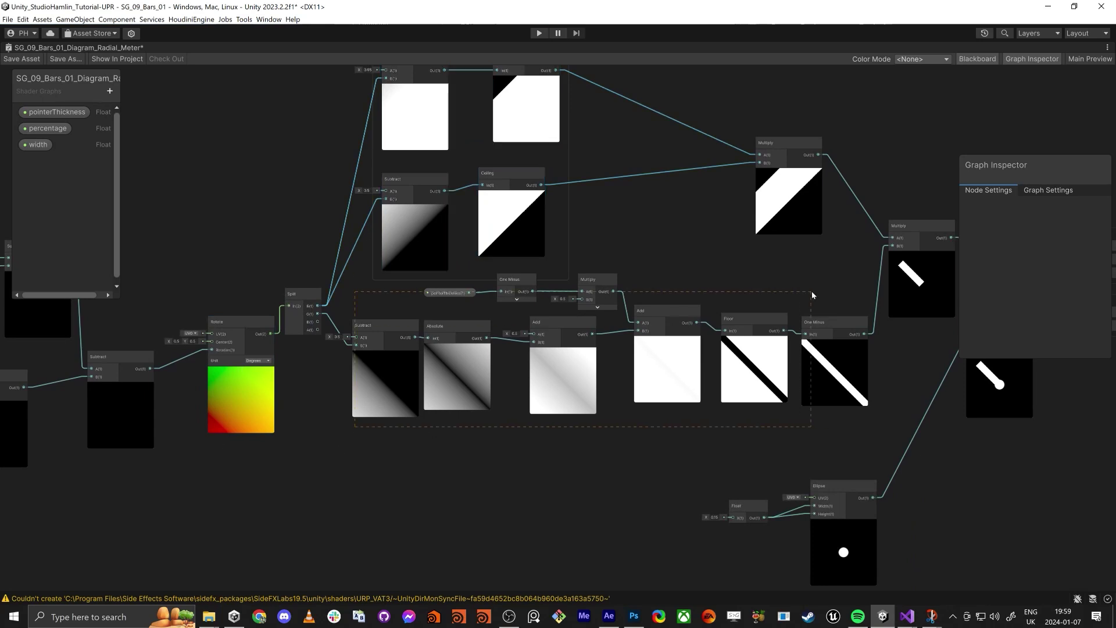
pyautogui.moveTo(848, 288); pyautogui.dragTo(848, 289)
pyautogui.hotkey('ctrl', 'g')
pyautogui.write('Pointer line')
pyautogui.press('Return')
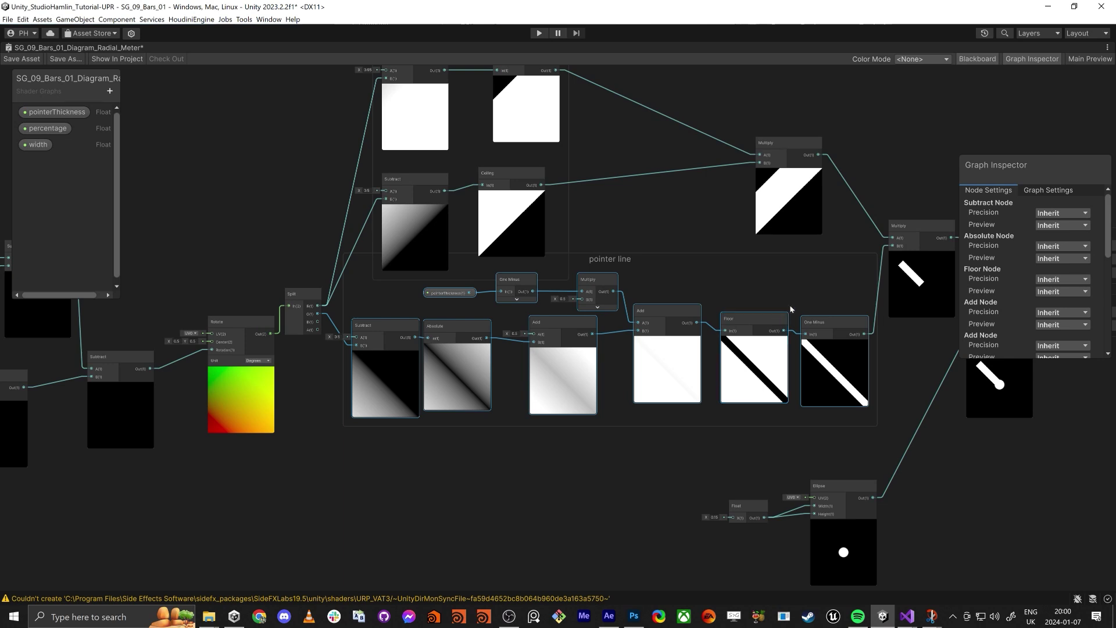
# Step: Reposition the pointer line and masking pointer groups so that they no longer overlap
pyautogui.moveTo(740, 262); pyautogui.dragTo(742, 297)
pyautogui.moveTo(525, 79); pyautogui.dragTo(583, 113, button='middle')
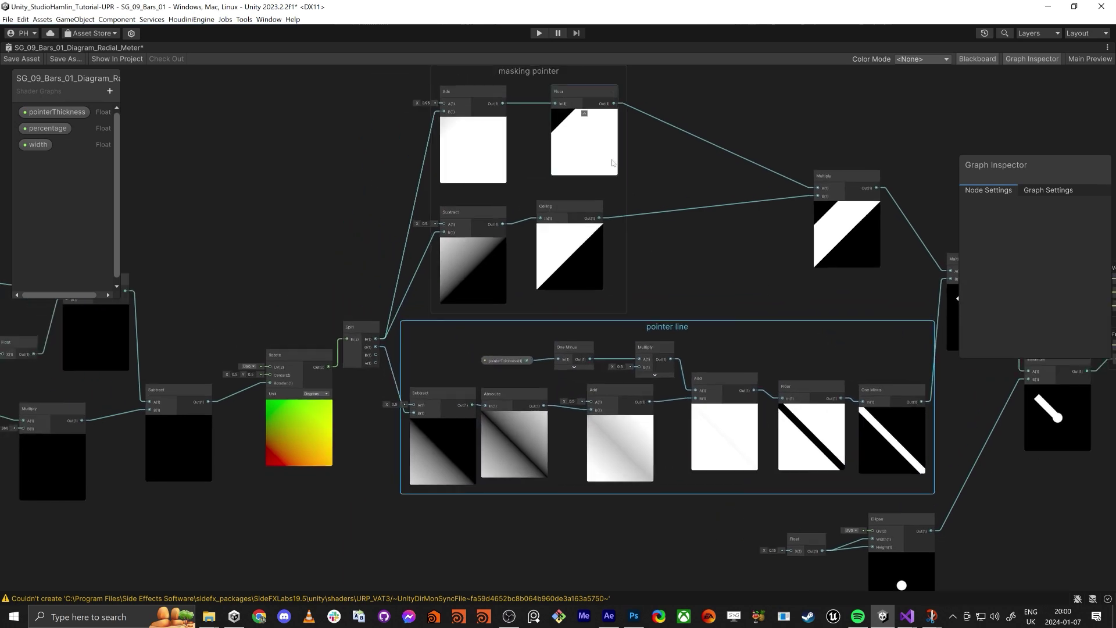
pyautogui.moveTo(519, 72); pyautogui.dragTo(495, 155)
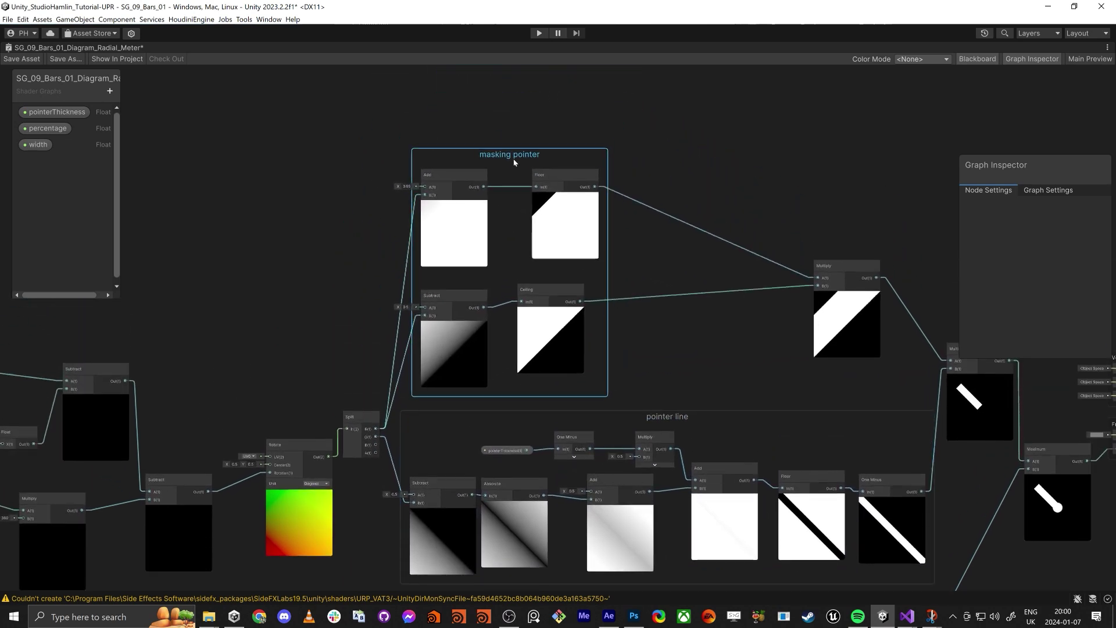
# Step: Group the width-driven Multiply, Float and Subtract nodes under the title "pointe start att zero"
pyautogui.moveTo(302, 242); pyautogui.dragTo(706, 153, button='middle')
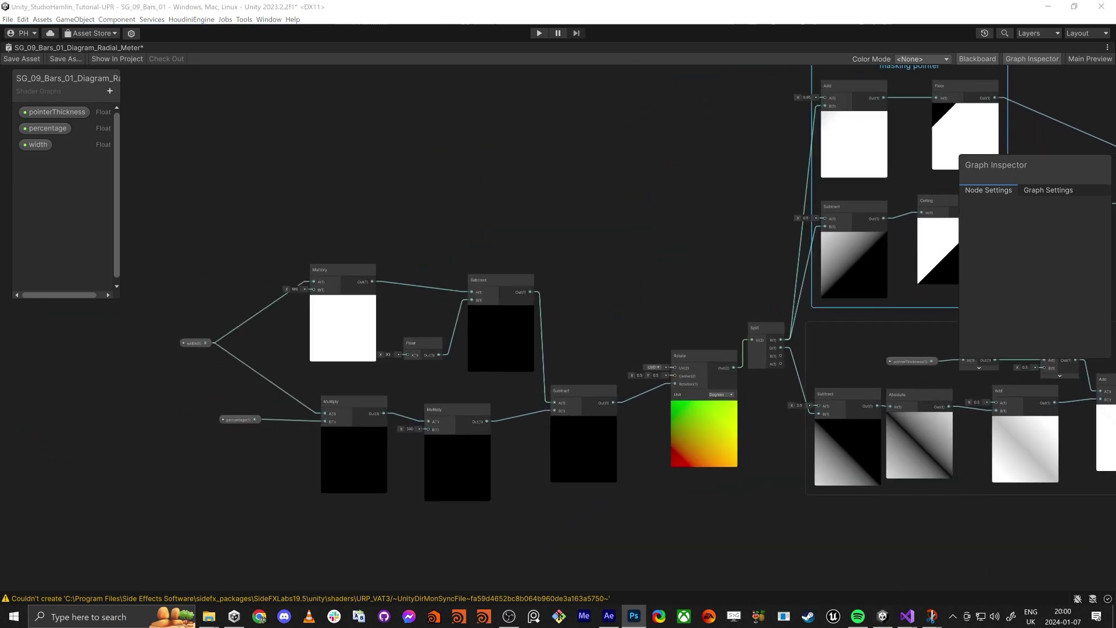
pyautogui.moveTo(483, 276); pyautogui.dragTo(491, 266)
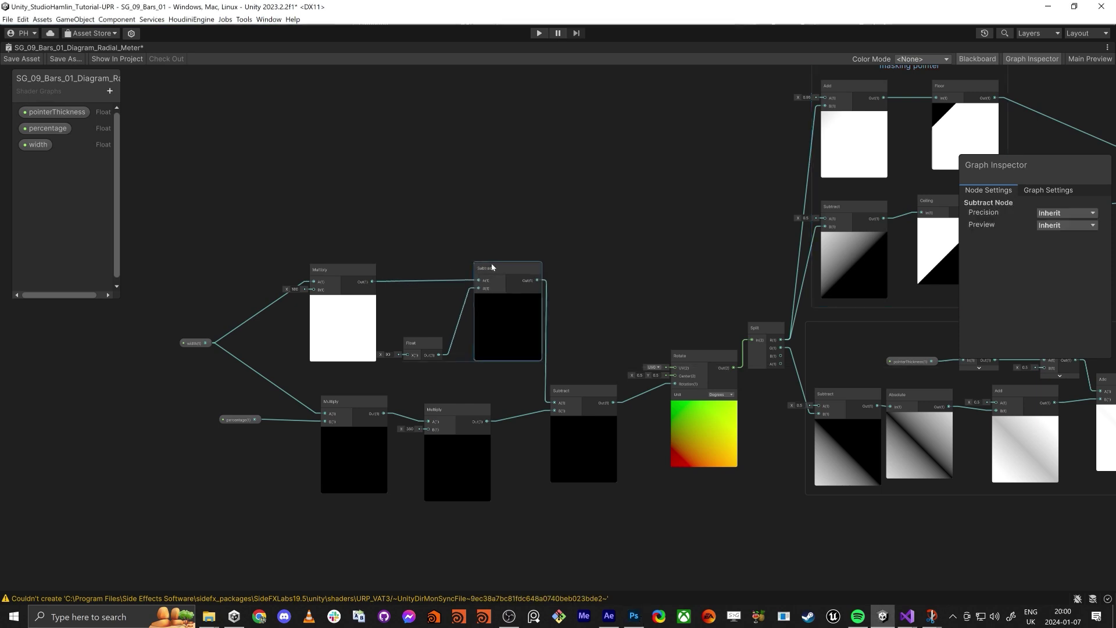
pyautogui.moveTo(258, 227); pyautogui.dragTo(554, 374)
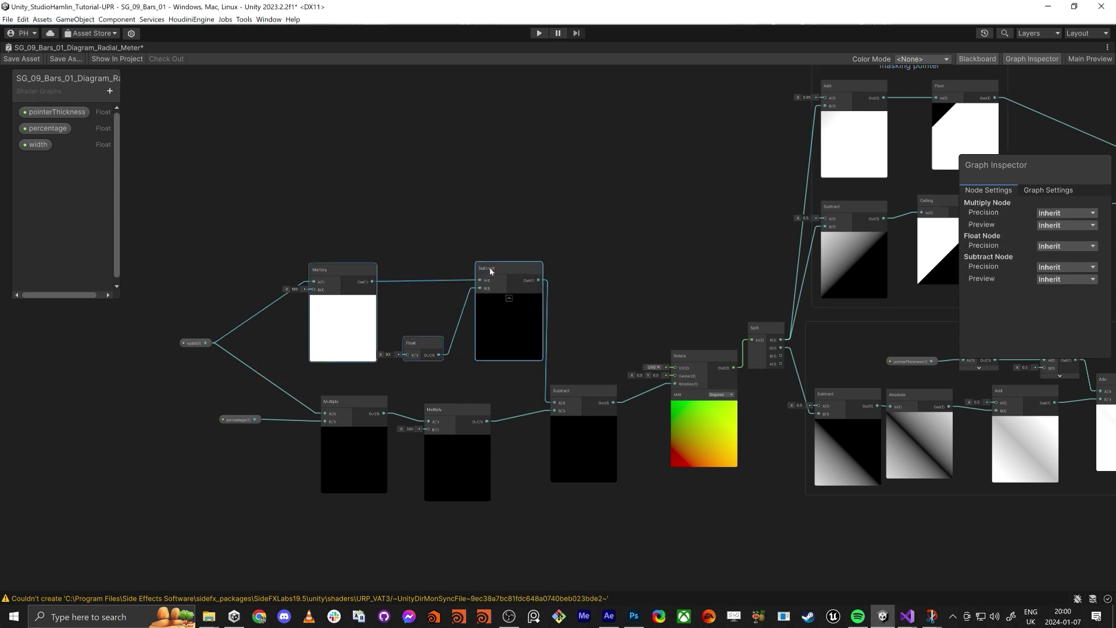
pyautogui.hotkey('ctrl', 'g')
pyautogui.write('point')
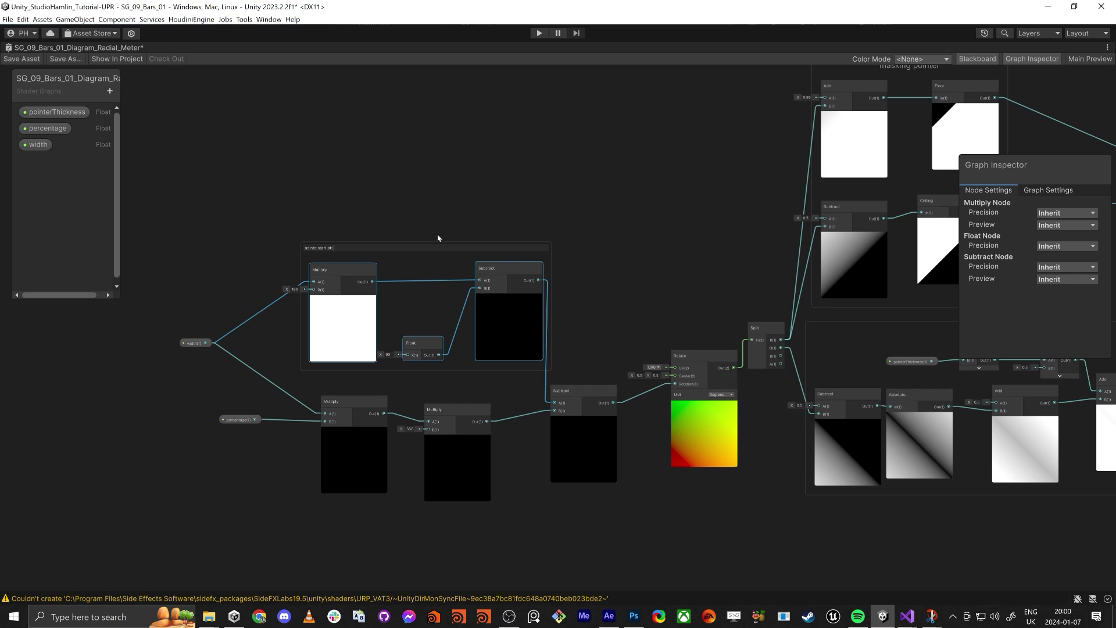
pyautogui.write('e start att zero')
pyautogui.press('Return')
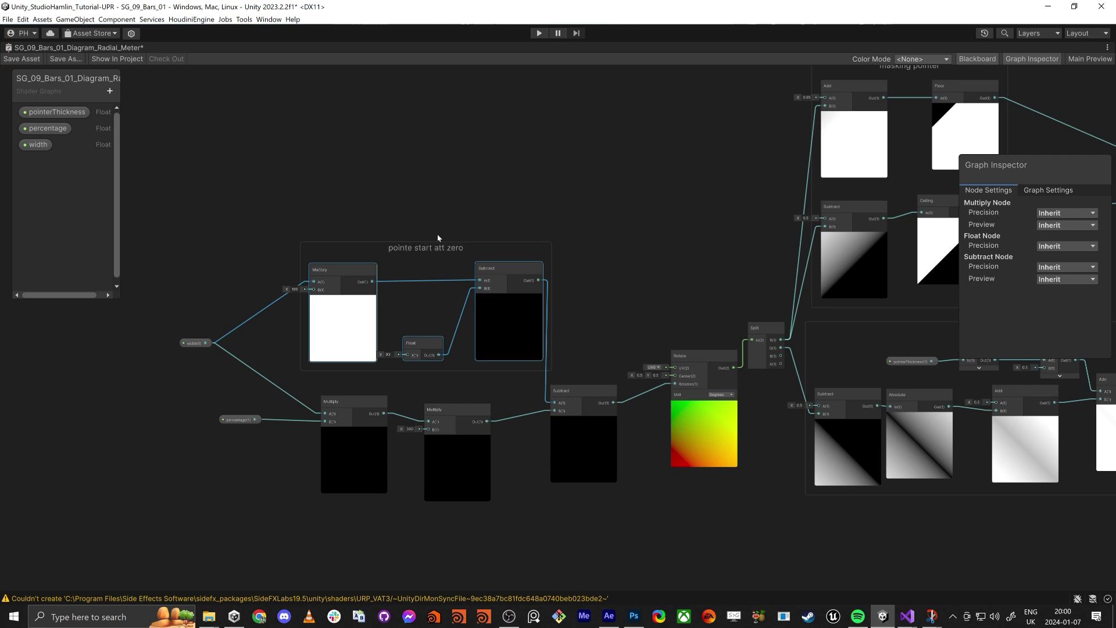
# Step: Group the two Multiply nodes fed by the percentage property under the title "adding percentage"
pyautogui.hotkey('alt', 'Tab')
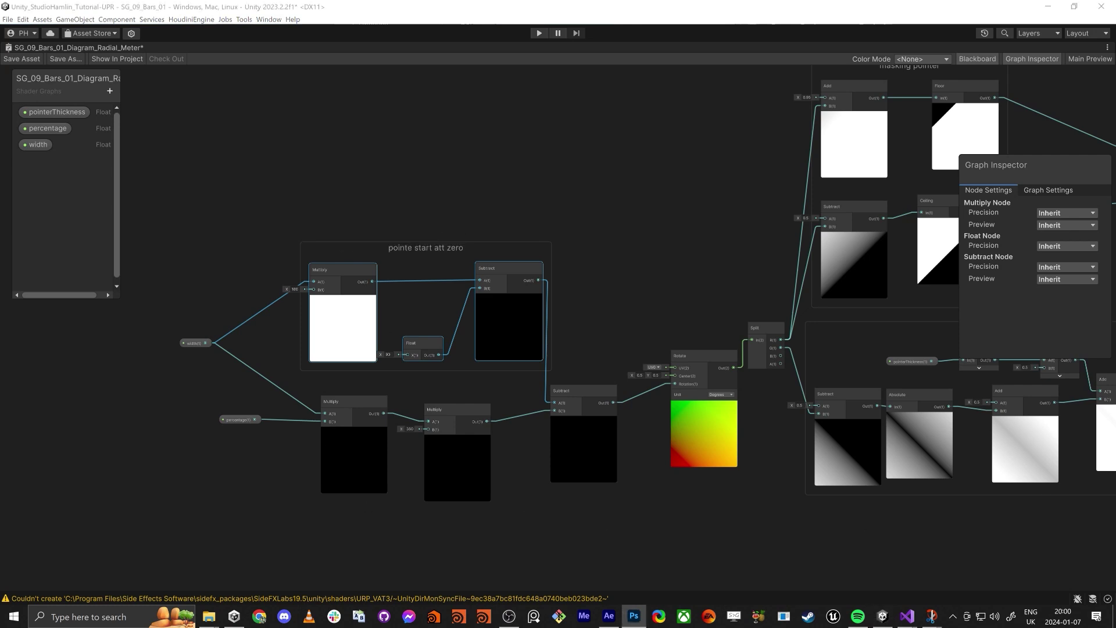
pyautogui.moveTo(299, 522); pyautogui.dragTo(504, 391)
pyautogui.hotkey('ctrl', 'g')
pyautogui.write('addi')
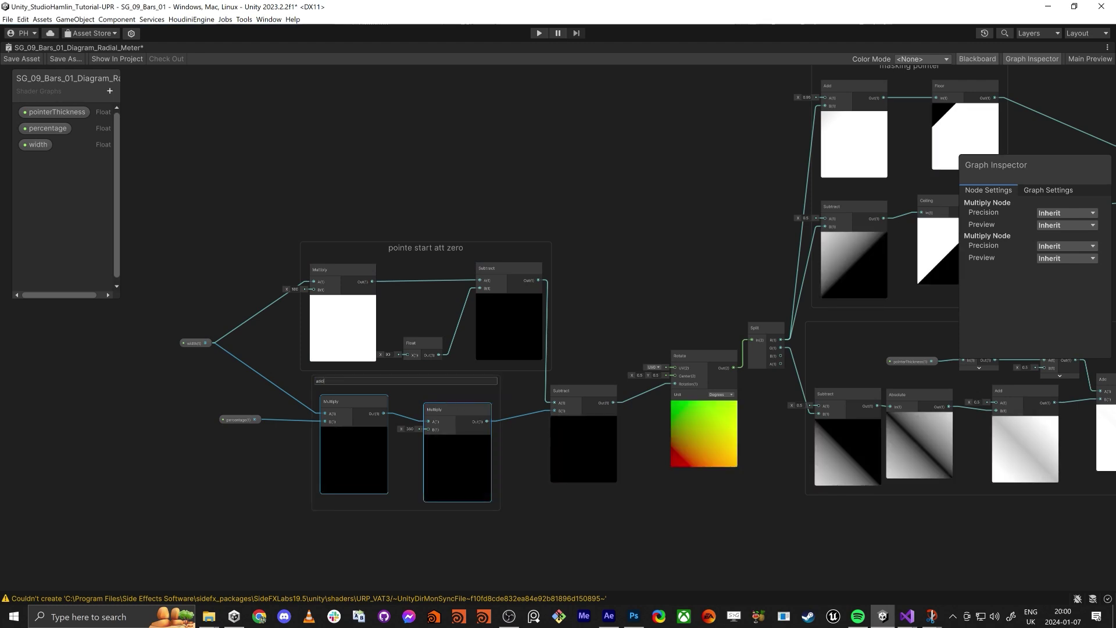
pyautogui.write('adding percentage')
pyautogui.press('Return')
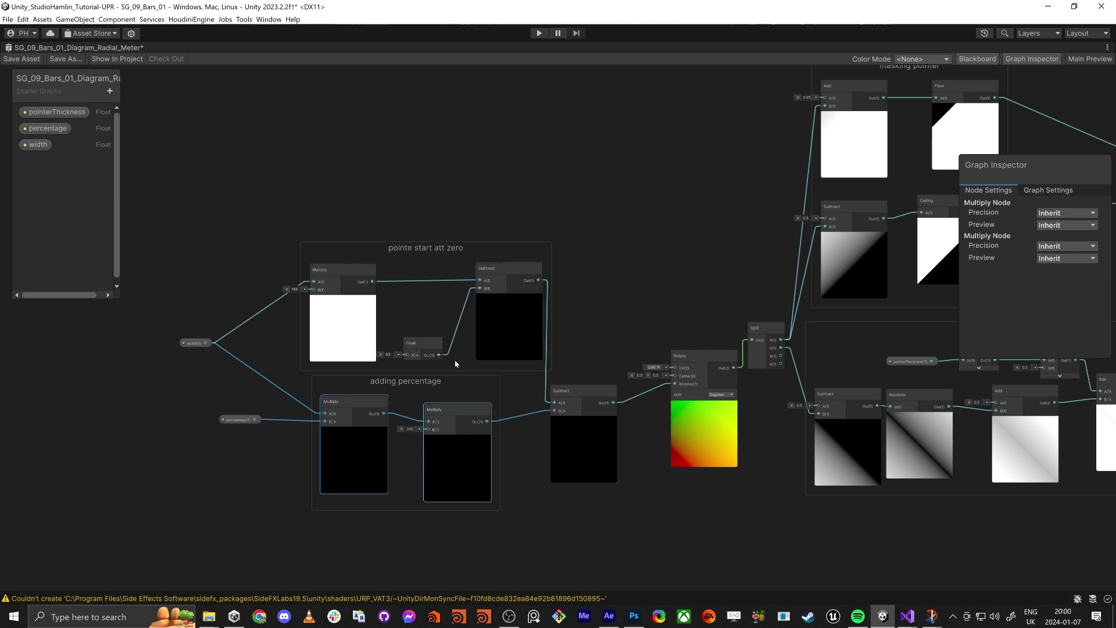
# Step: Move the Vertex and Fragment blocks farther away from the Maximum node to make room
pyautogui.scroll(-3, 677, 249)
pyautogui.moveTo(705, 195); pyautogui.dragTo(433, 425, button='middle')
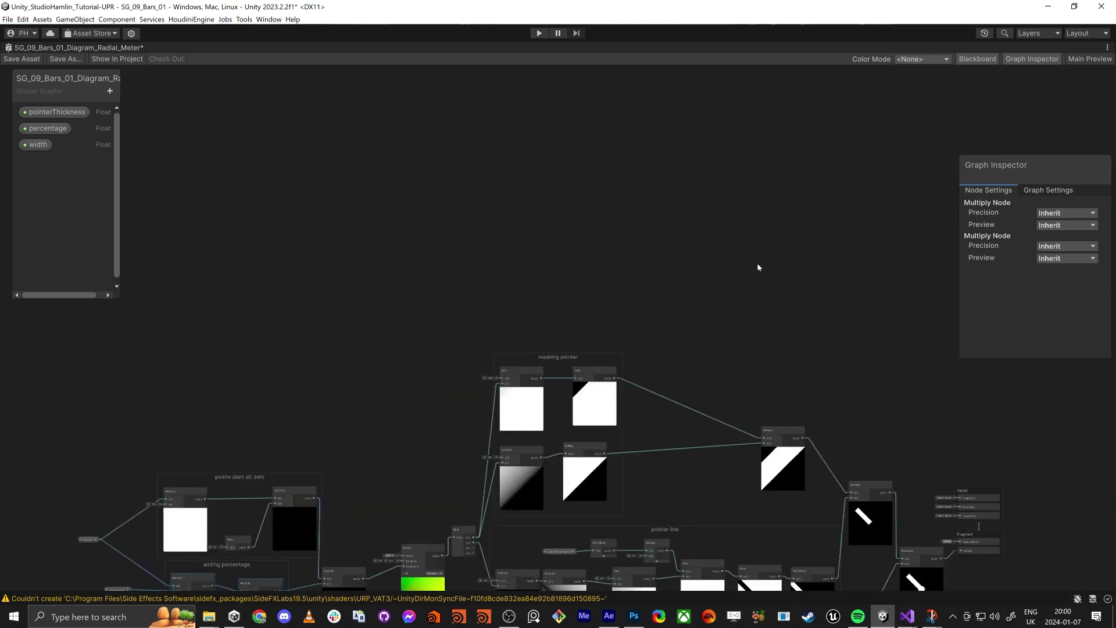
pyautogui.moveTo(791, 241); pyautogui.dragTo(494, 281, button='middle')
pyautogui.moveTo(564, 265); pyautogui.dragTo(565, 215, button='middle')
pyautogui.moveTo(524, 287); pyautogui.dragTo(644, 199, button='middle')
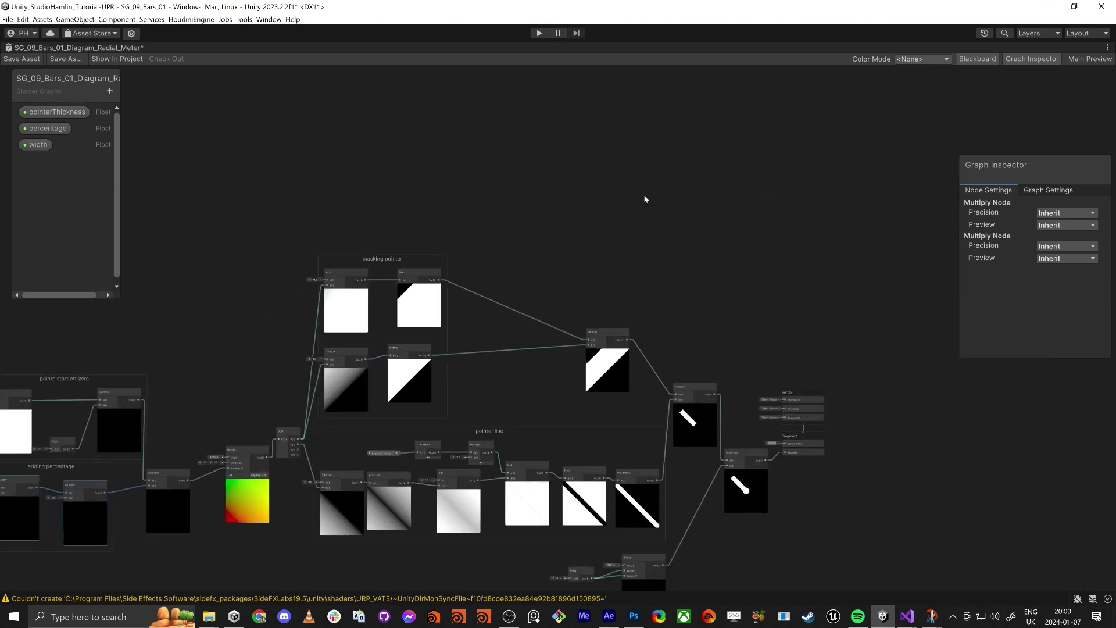
pyautogui.moveTo(792, 437); pyautogui.dragTo(838, 422)
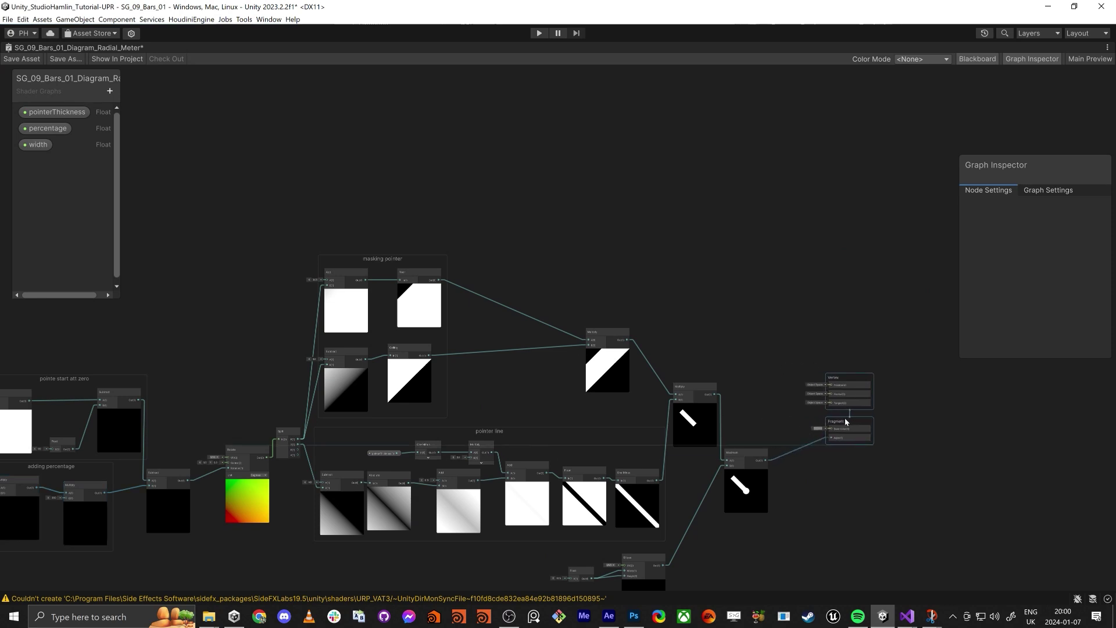
# Step: Close the two leftover Snip & Sketch windows with the hand-drawn circle annotations and return to the shader graph
pyautogui.hotkey('alt', 'Tab')
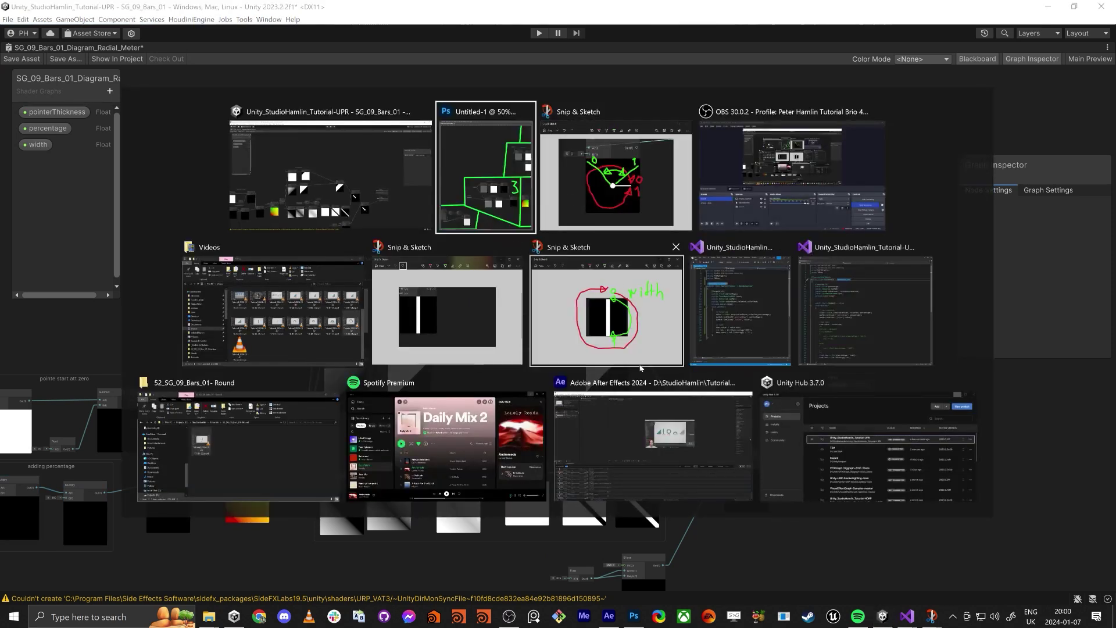
pyautogui.click(675, 247)
pyautogui.click(685, 111)
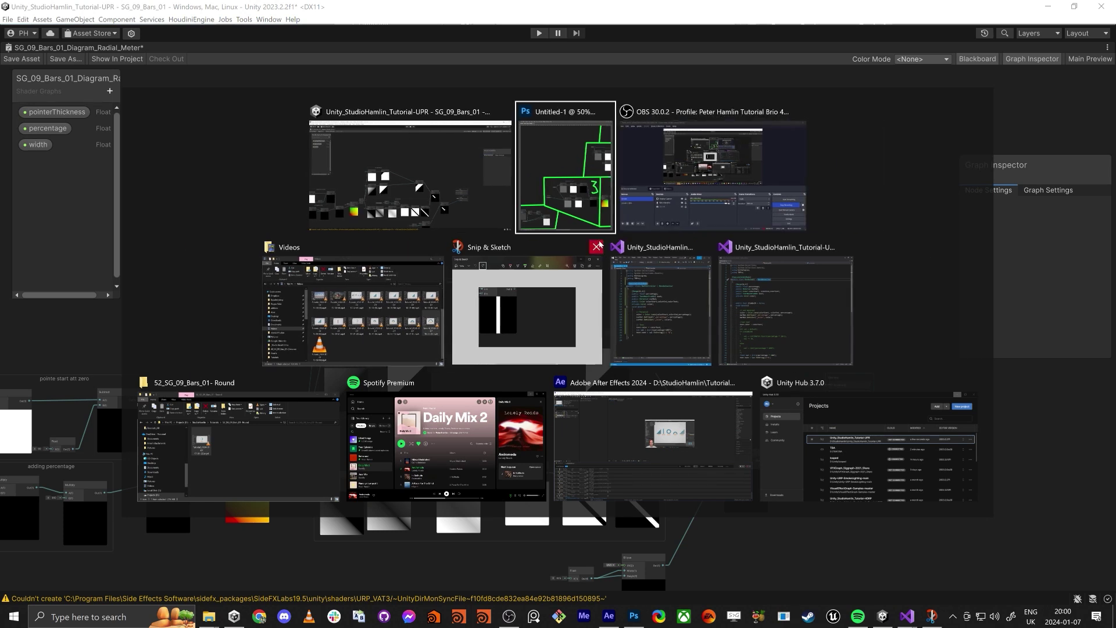
pyautogui.press('Escape')
# Step: Add a Tiling And Offset node in the empty area above the masking pointer group and position it with free space around it
pyautogui.moveTo(309, 224); pyautogui.dragTo(521, 379, button='middle')
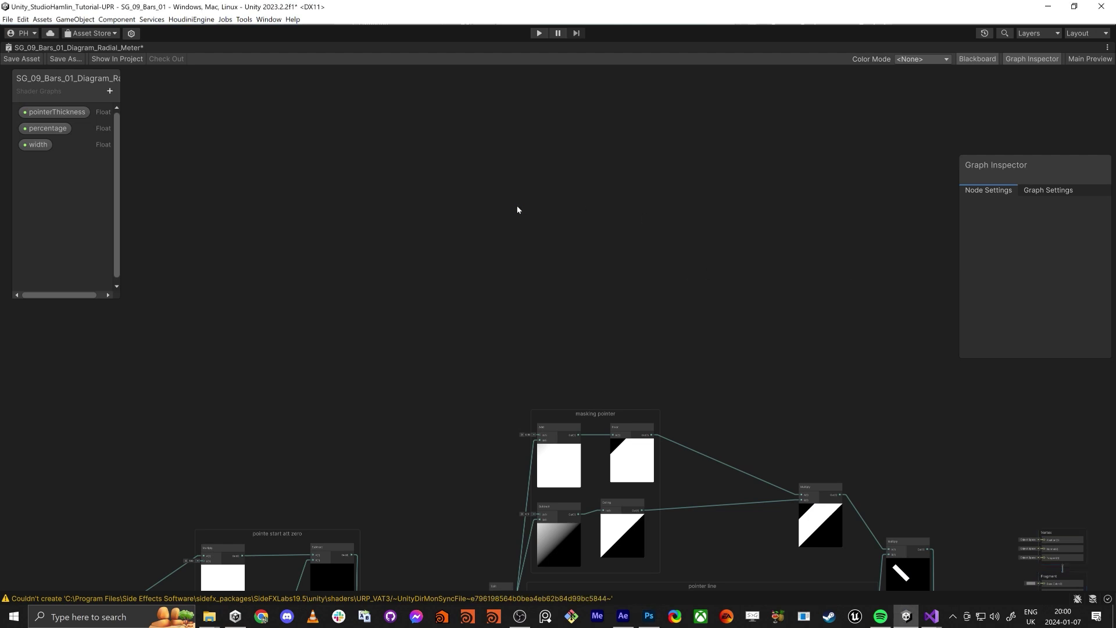
pyautogui.press('space')
pyautogui.write('t')
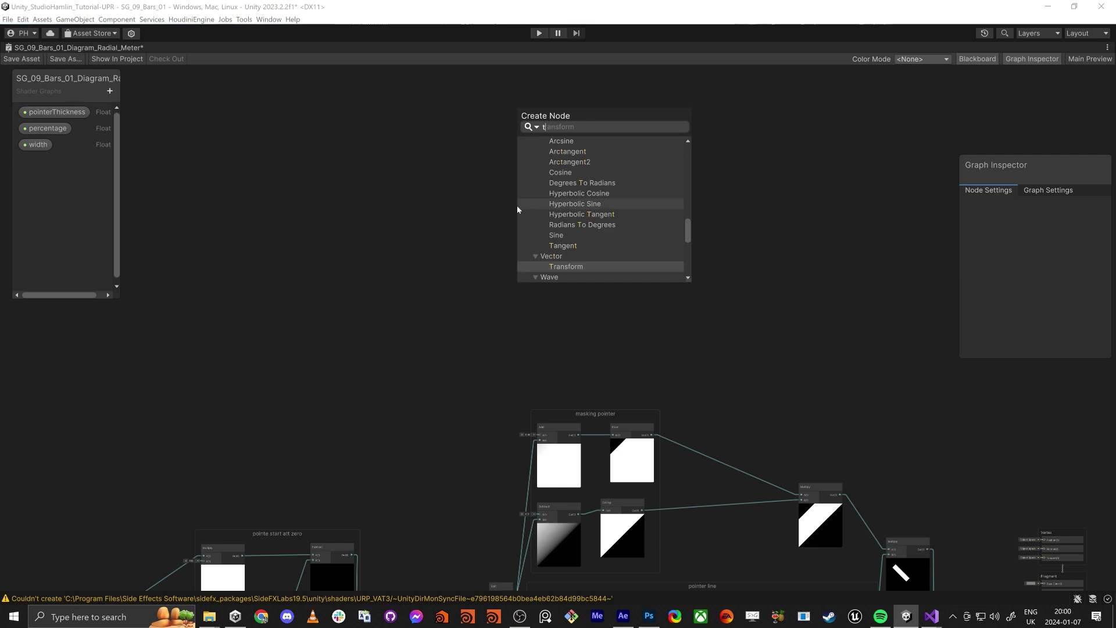
pyautogui.write('il')
pyautogui.press('Return')
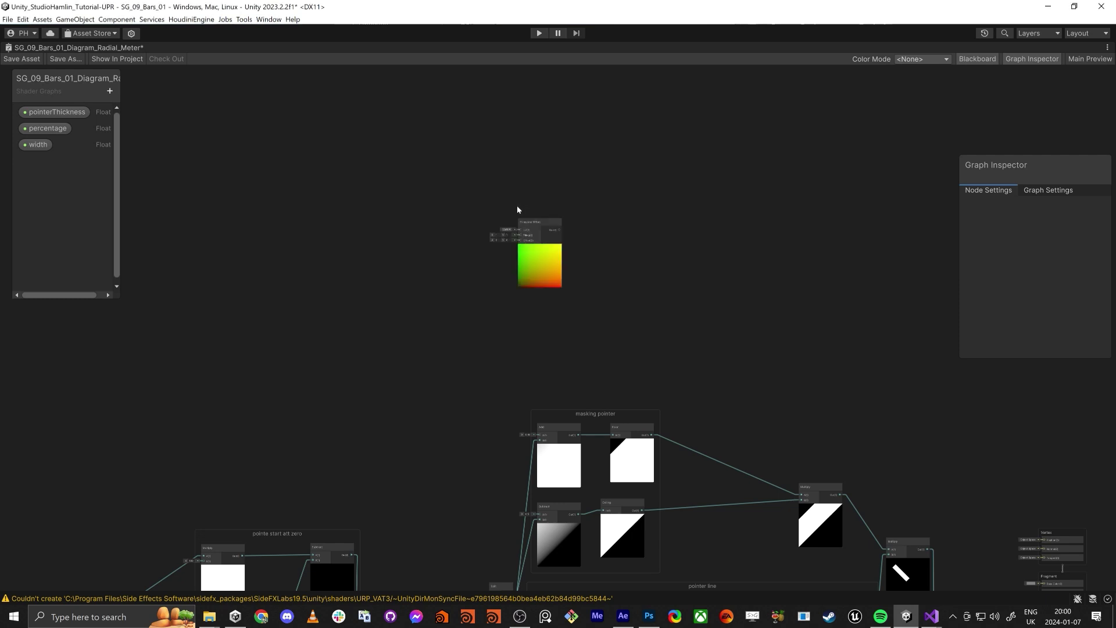
pyautogui.scroll(7, 523, 233)
pyautogui.moveTo(524, 232); pyautogui.dragTo(460, 224)
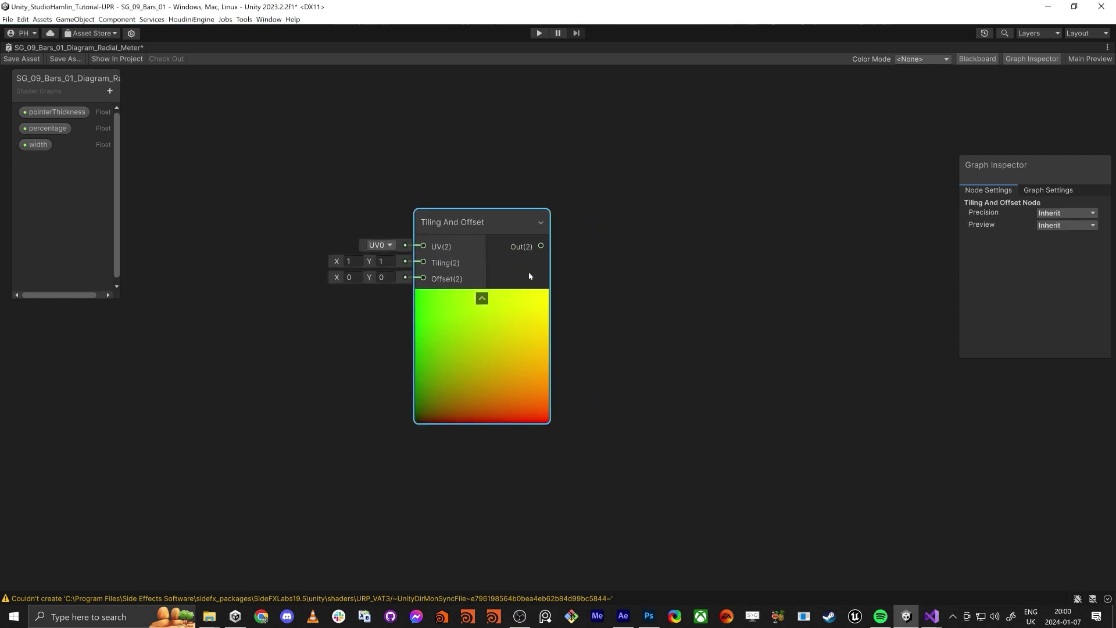
pyautogui.moveTo(621, 393); pyautogui.dragTo(675, 304, button='middle')
pyautogui.moveTo(524, 127); pyautogui.dragTo(522, 212)
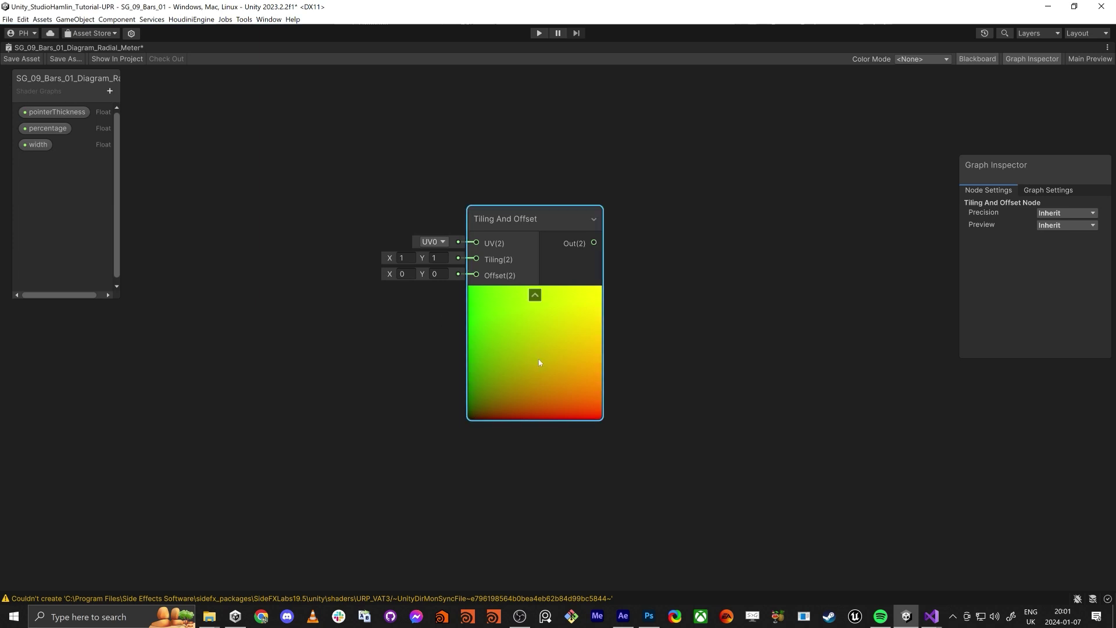
# Step: Set the Tiling And Offset node's Offset to X -0.5 and Y -0.5
pyautogui.moveTo(389, 276)
pyautogui.mouseDown()
pyautogui.moveTo(371, 271)
pyautogui.moveTo(409, 273)
pyautogui.mouseUp()
pyautogui.click(407, 274)
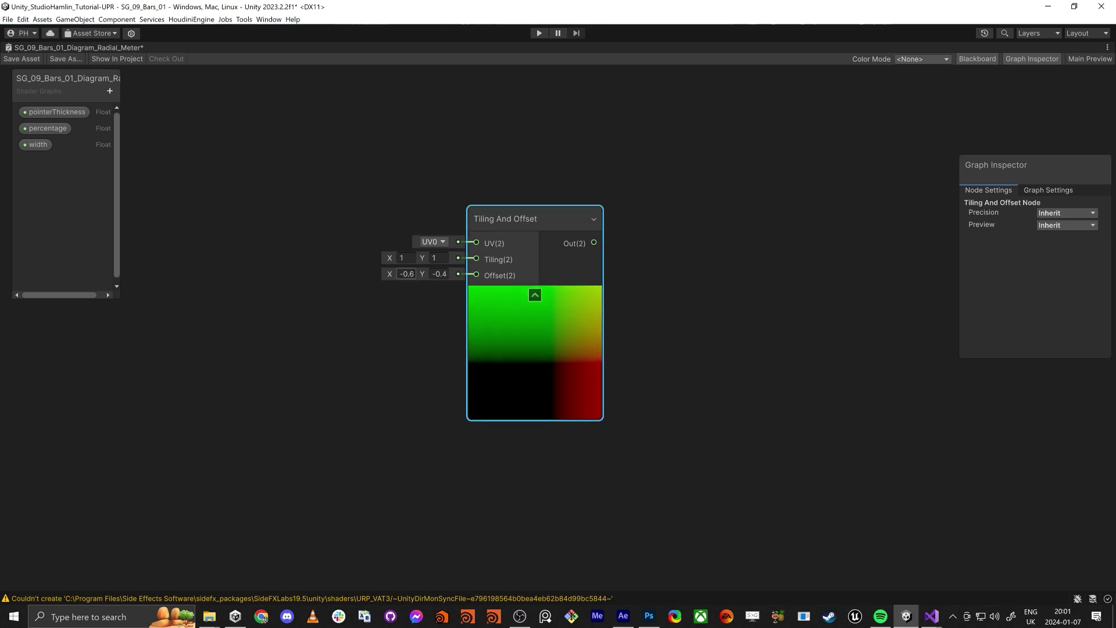
pyautogui.write('/0.5')
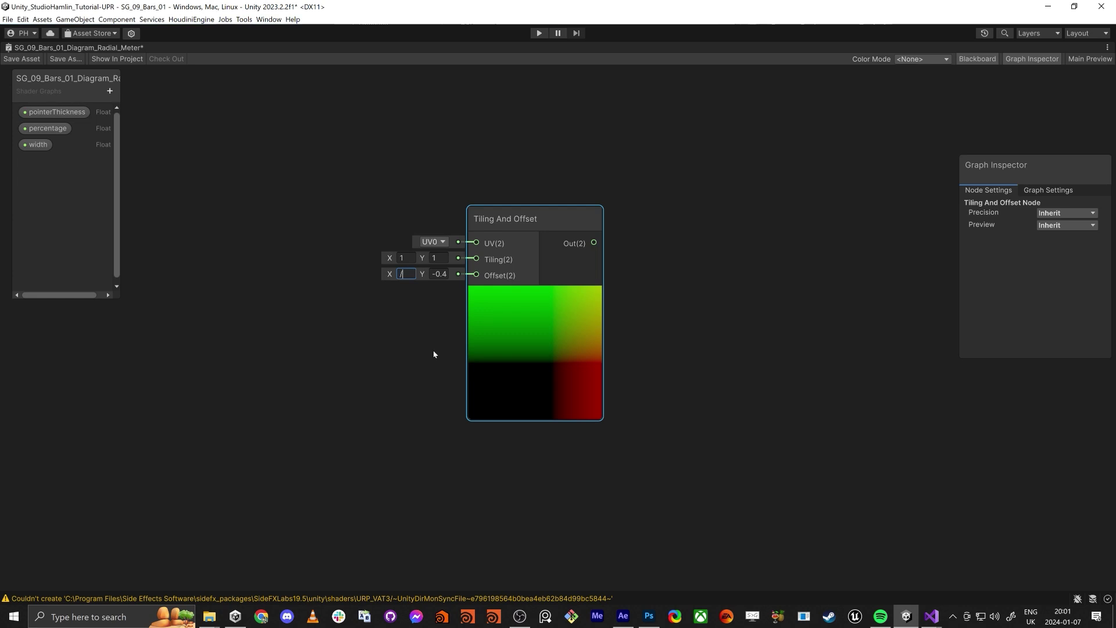
pyautogui.press('BackSpace')
pyautogui.press('BackSpace')
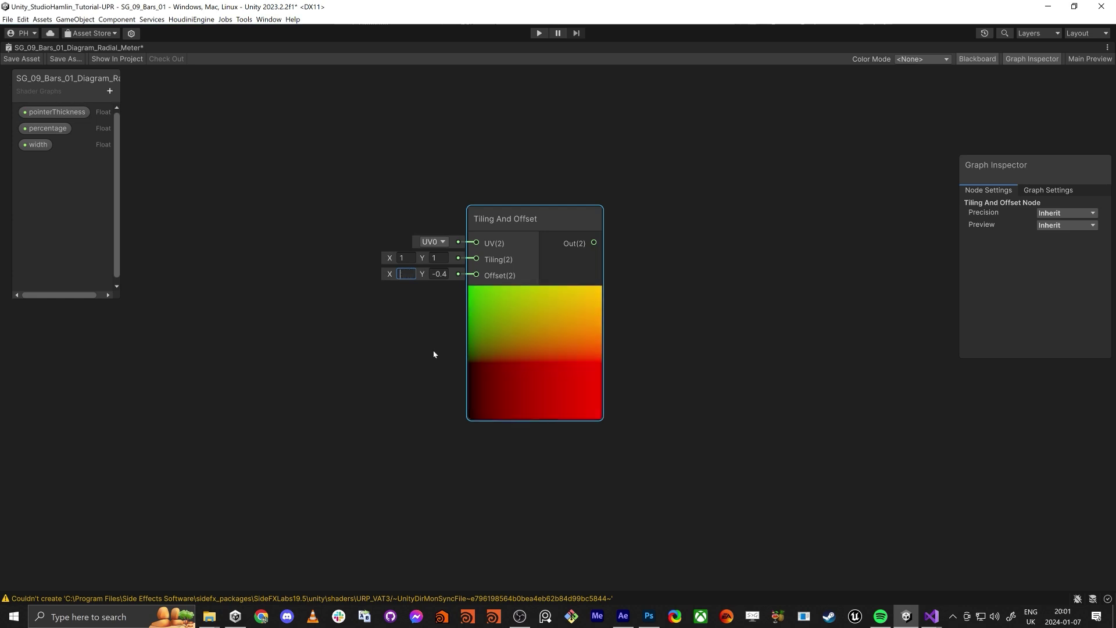
pyautogui.write('-0.5')
pyautogui.press('Tab')
pyautogui.write('-0.5')
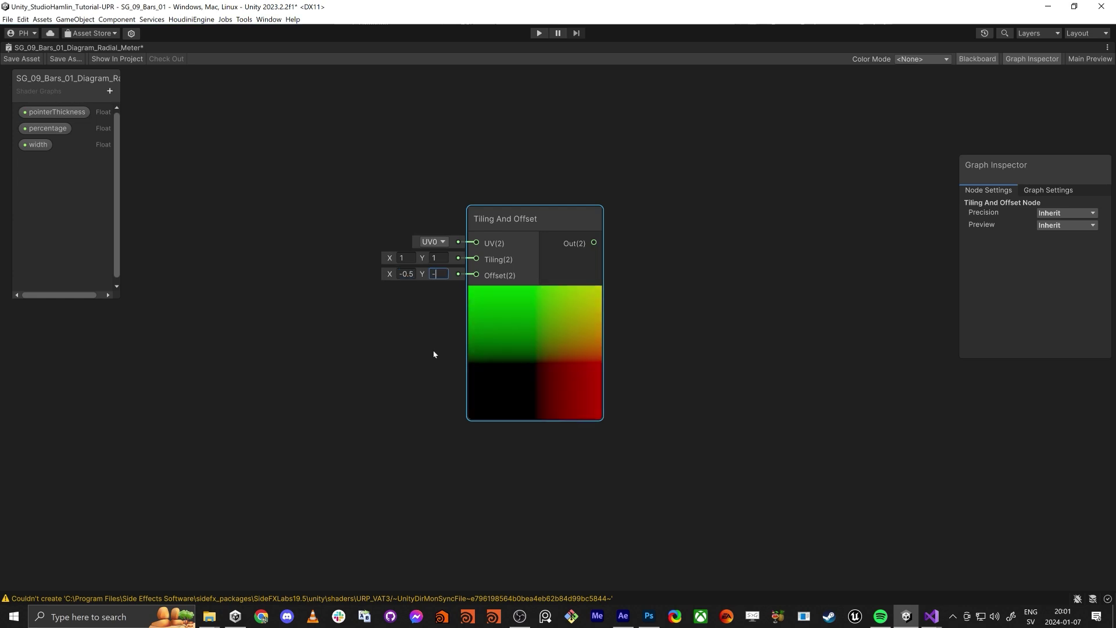
pyautogui.press('Tab')
pyautogui.press('Return')
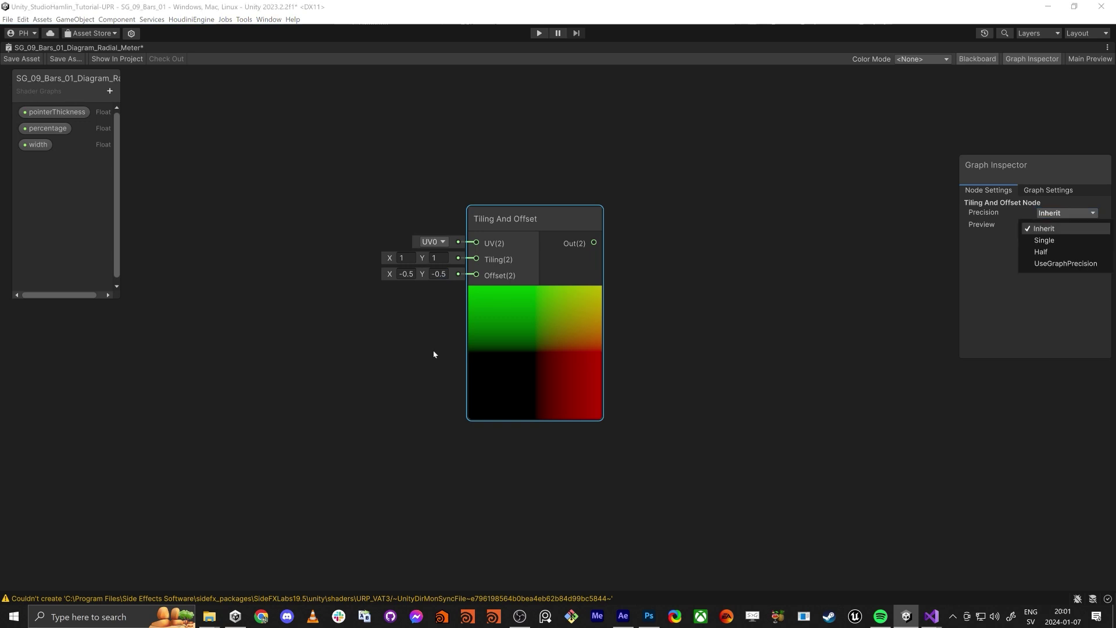
pyautogui.click(539, 352)
pyautogui.hotkey('alt', 'Tab')
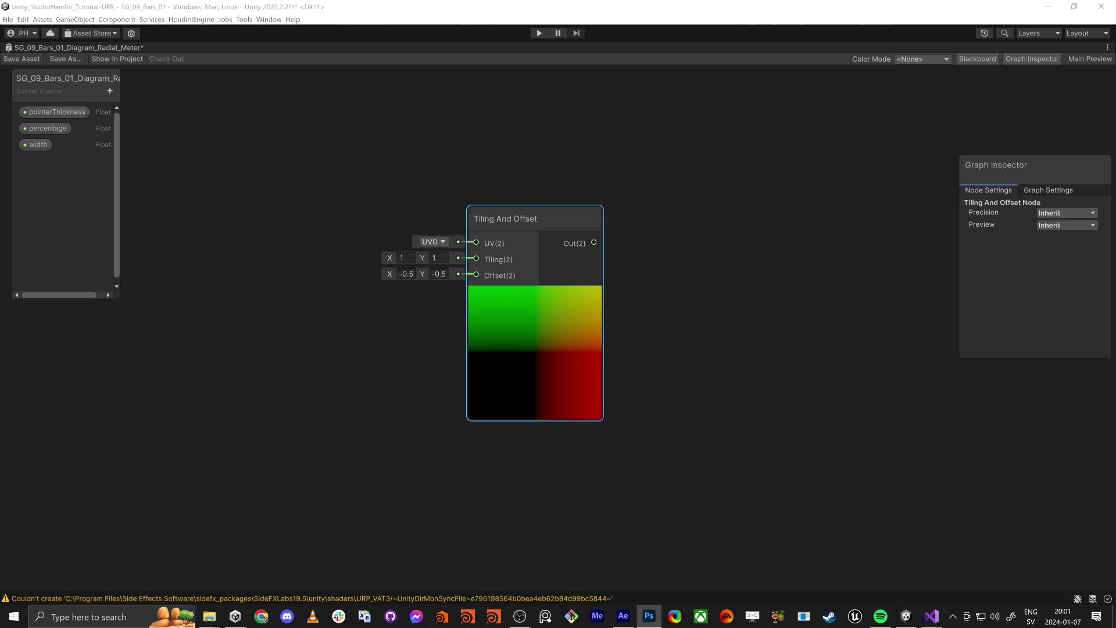
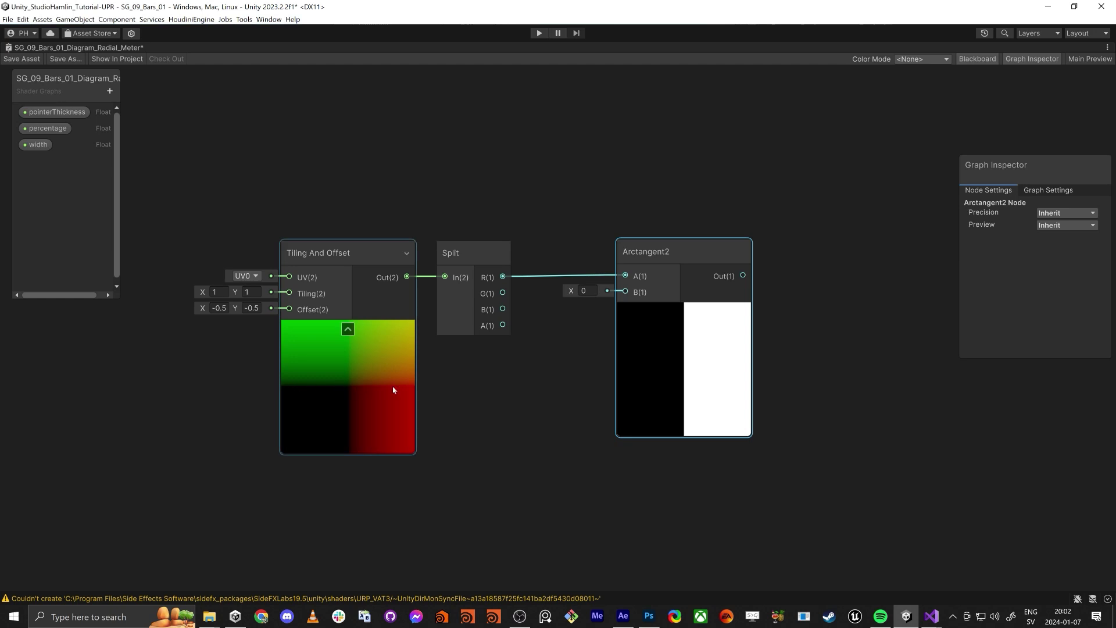
# Step: Capture a screen snip of the Tiling And Offset preview and open it in Snip & Sketch for annotation
pyautogui.press('super+shift+s')
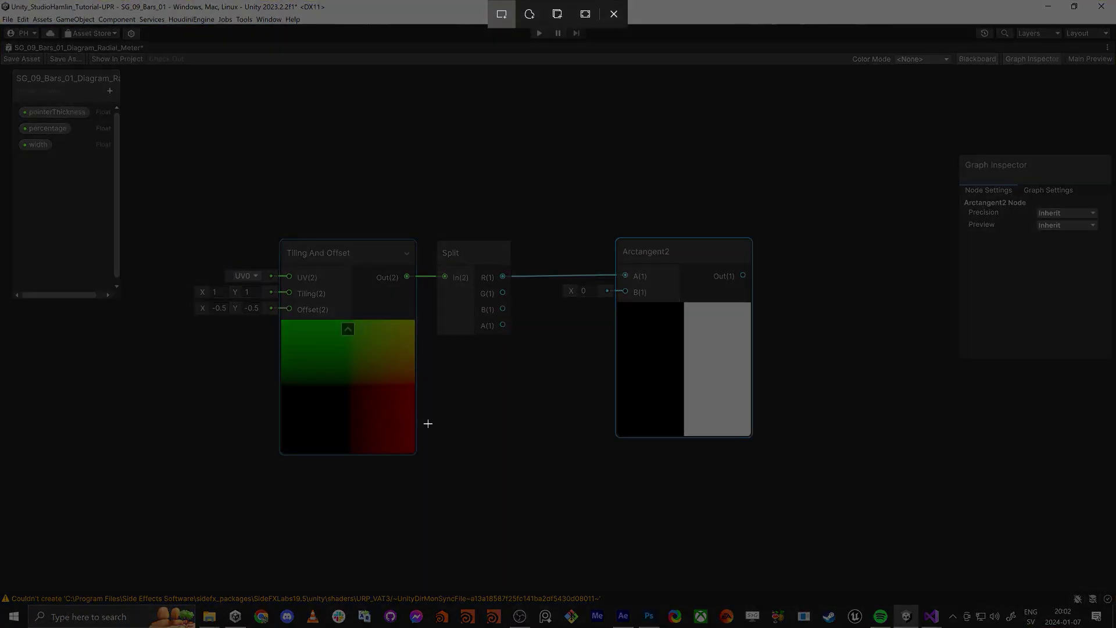
pyautogui.moveTo(262, 301); pyautogui.dragTo(474, 504)
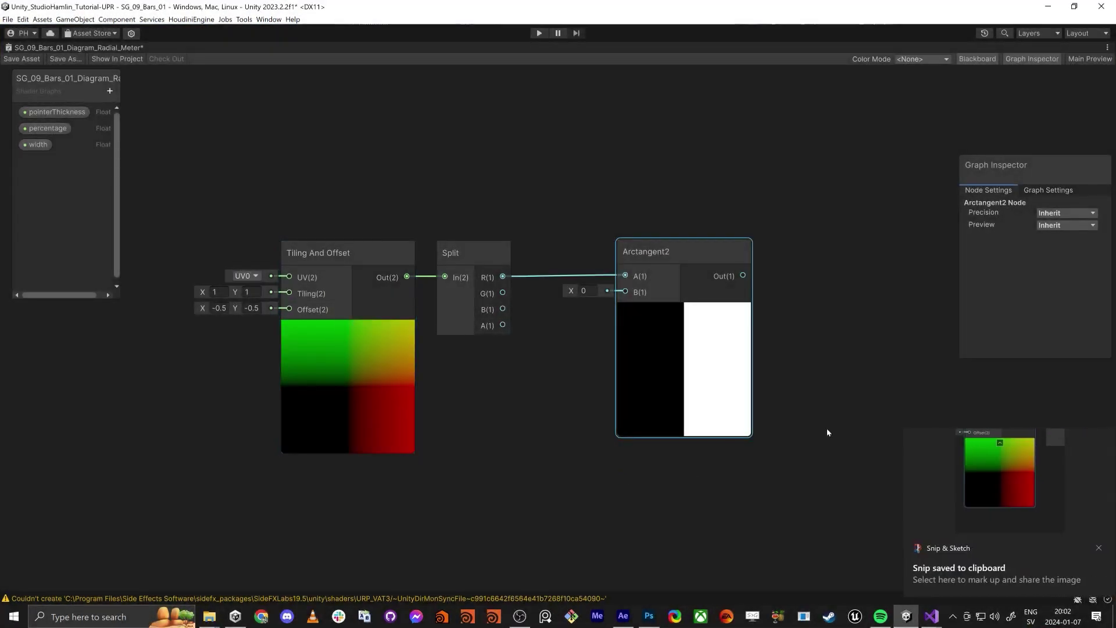
pyautogui.click(996, 465)
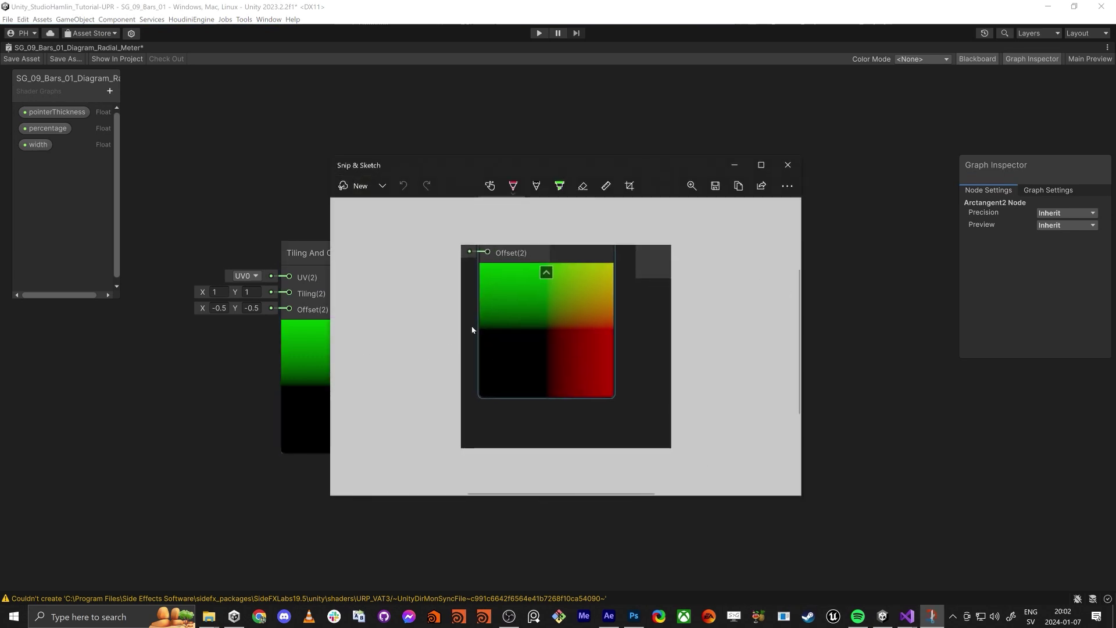
# Step: Sketch a red horizontal axis labelled x and a green vertical axis labelled y over the snipped preview, and move the snip window aside
pyautogui.moveTo(473, 324); pyautogui.dragTo(633, 326)
pyautogui.hotkey('ctrl', 'z')
pyautogui.moveTo(468, 328); pyautogui.dragTo(498, 326)
pyautogui.moveTo(568, 334)
pyautogui.mouseDown()
pyautogui.moveTo(639, 331)
pyautogui.moveTo(693, 348)
pyautogui.mouseUp()
pyautogui.click(513, 185)
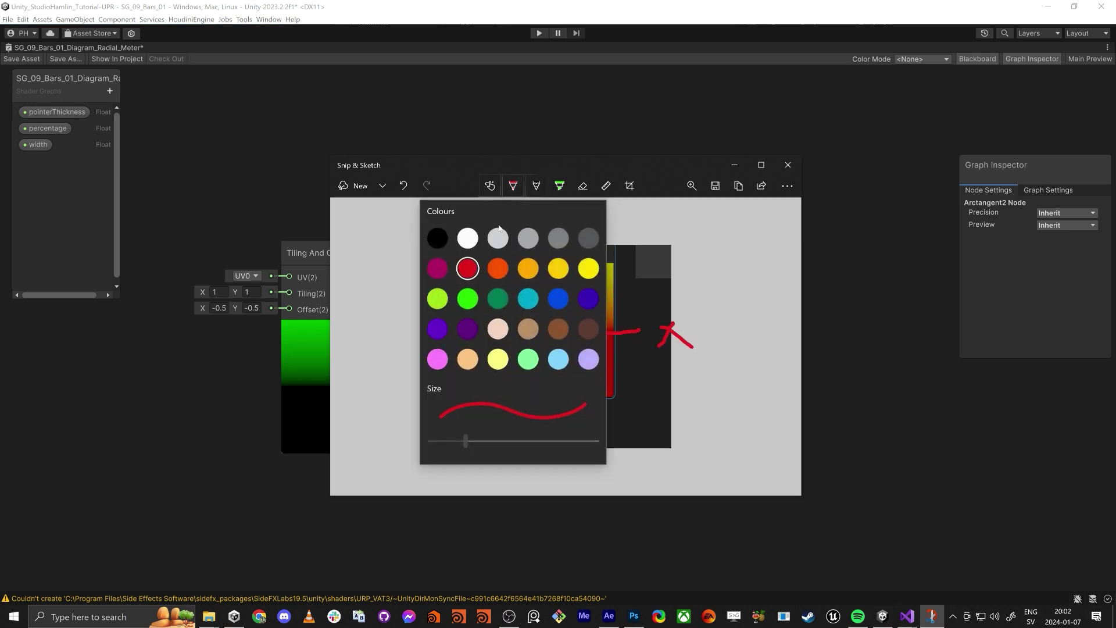
pyautogui.click(467, 298)
pyautogui.moveTo(550, 248)
pyautogui.mouseDown()
pyautogui.moveTo(558, 411)
pyautogui.moveTo(541, 446)
pyautogui.mouseUp()
pyautogui.hotkey('ctrl', 'z')
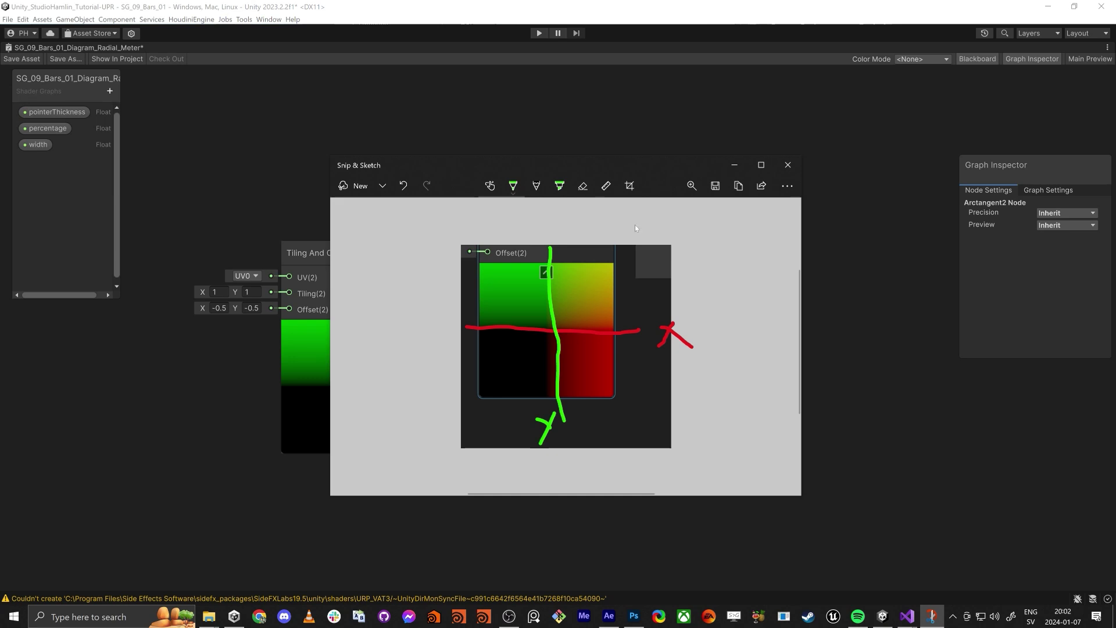
pyautogui.moveTo(650, 162)
pyautogui.mouseDown()
pyautogui.moveTo(1025, 462)
pyautogui.moveTo(843, 378)
pyautogui.moveTo(983, 37)
pyautogui.moveTo(1077, 46)
pyautogui.mouseUp()
# Step: Connect the Split node's G output to the Arctangent2 node's B input and move Arctangent2 close to Split
pyautogui.click(495, 280)
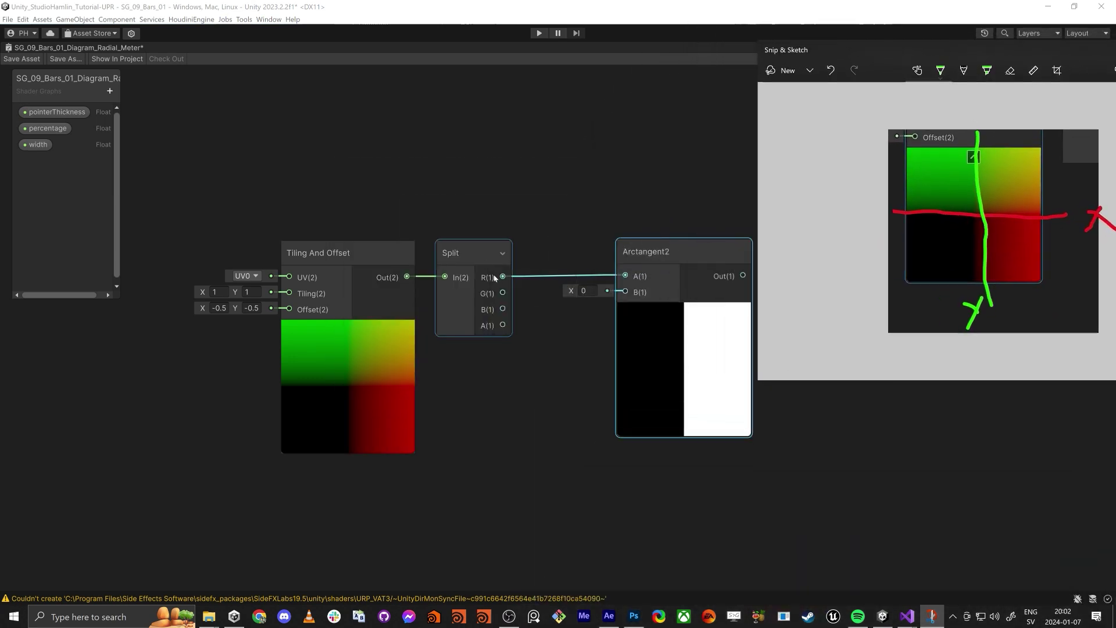
pyautogui.click(631, 260)
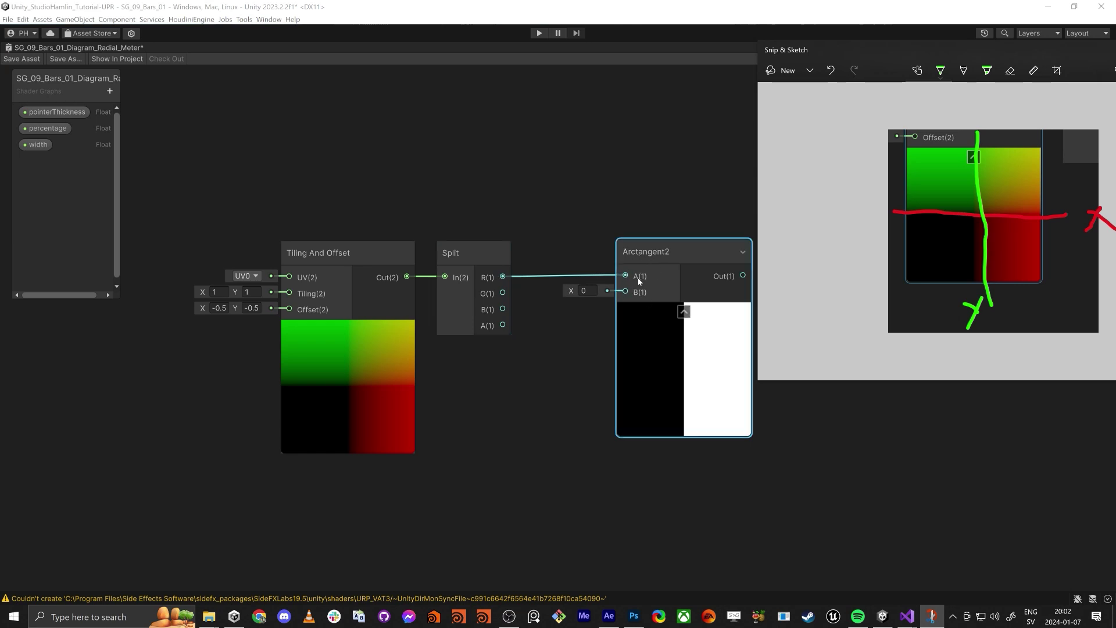
pyautogui.moveTo(502, 293); pyautogui.dragTo(634, 291)
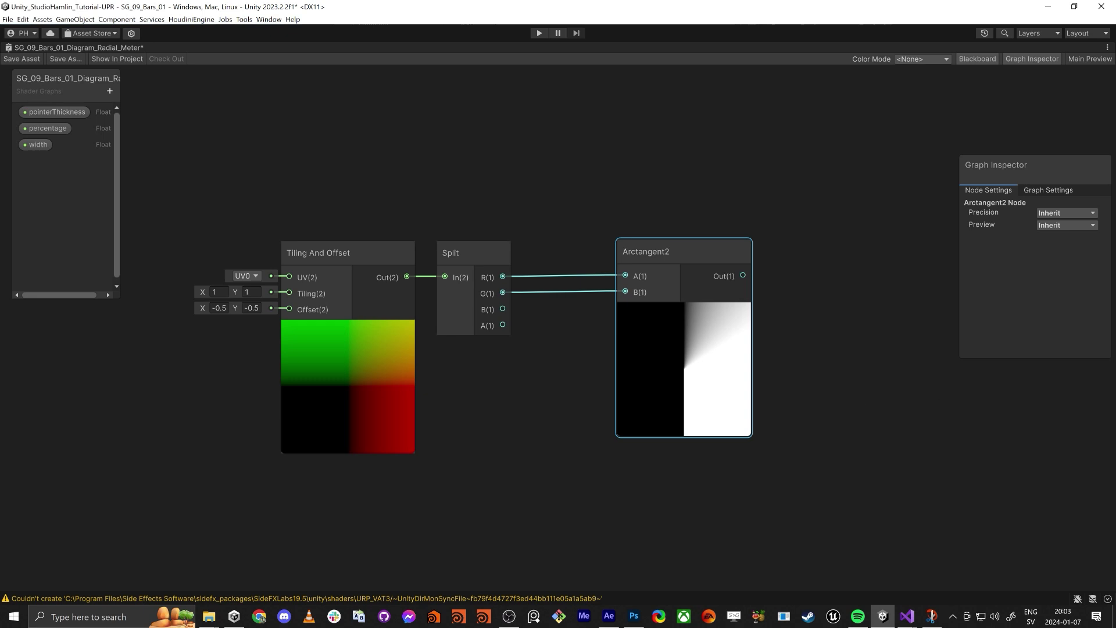
pyautogui.hotkey('alt', 'Tab')
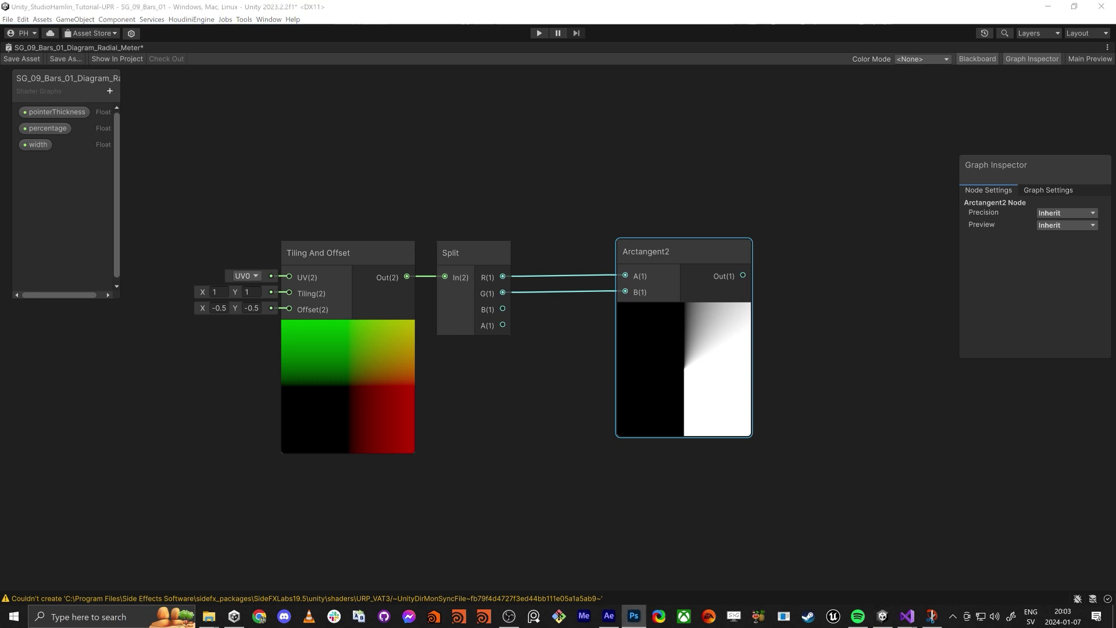
pyautogui.moveTo(655, 253); pyautogui.dragTo(571, 253)
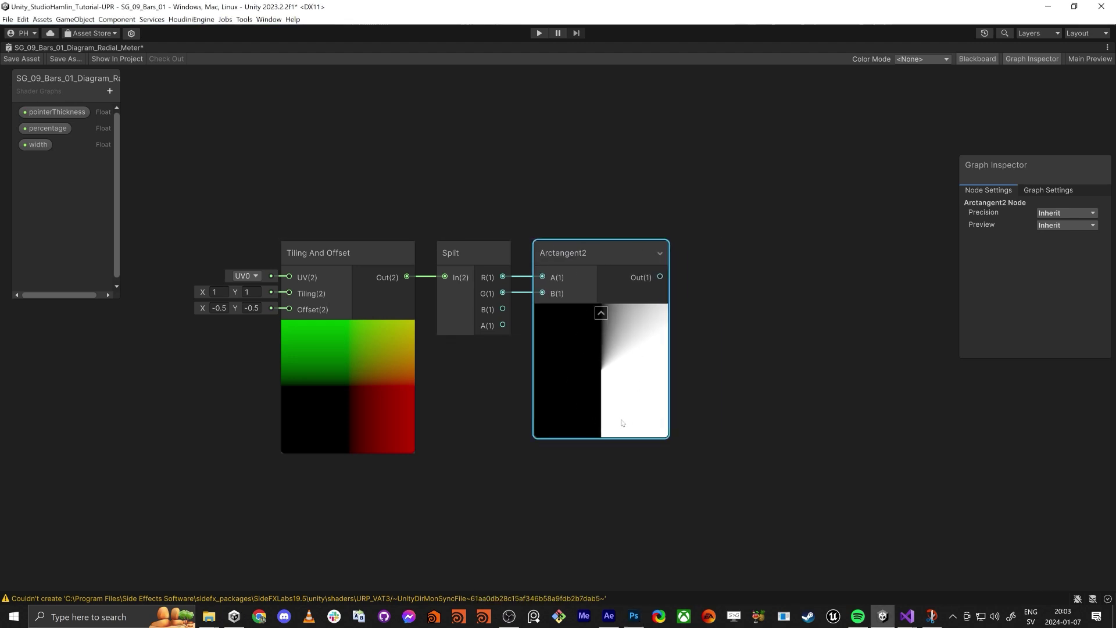
# Step: Add a Constant node with the value PI below the Arctangent2 node
pyautogui.moveTo(761, 403); pyautogui.dragTo(687, 384, button='middle')
pyautogui.click(666, 510)
pyautogui.press('space')
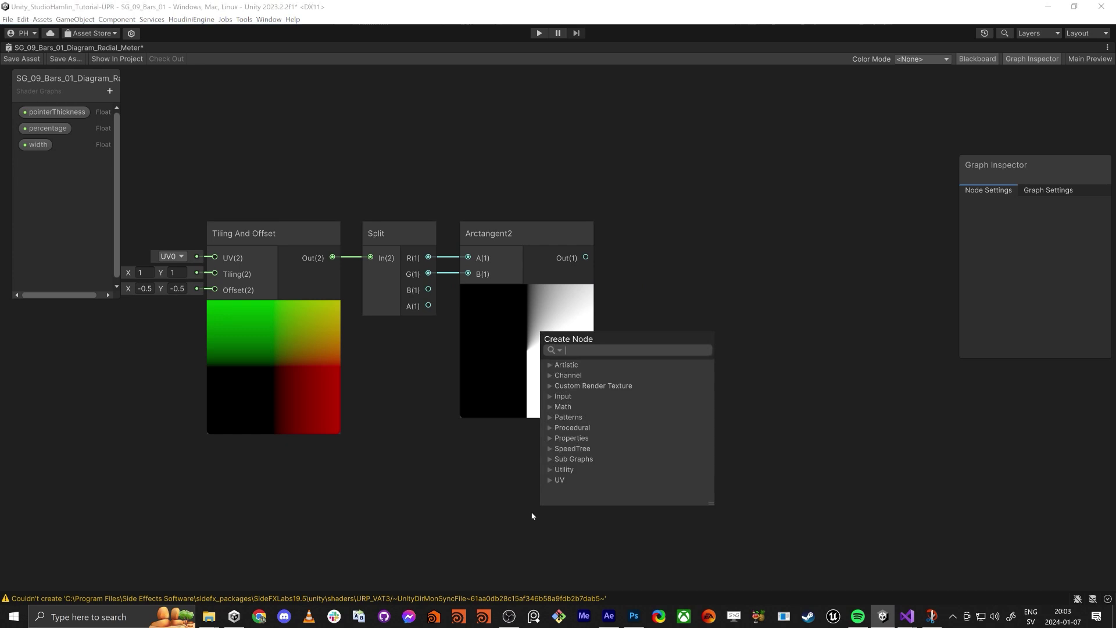
pyautogui.write('const')
pyautogui.press('Return')
# Step: Create a Vector 2 node whose X input is fed by the Constant node's output, leaving space between the two nodes
pyautogui.moveTo(593, 575); pyautogui.dragTo(684, 451)
pyautogui.write('vev')
pyautogui.press('BackSpace')
pyautogui.write('c')
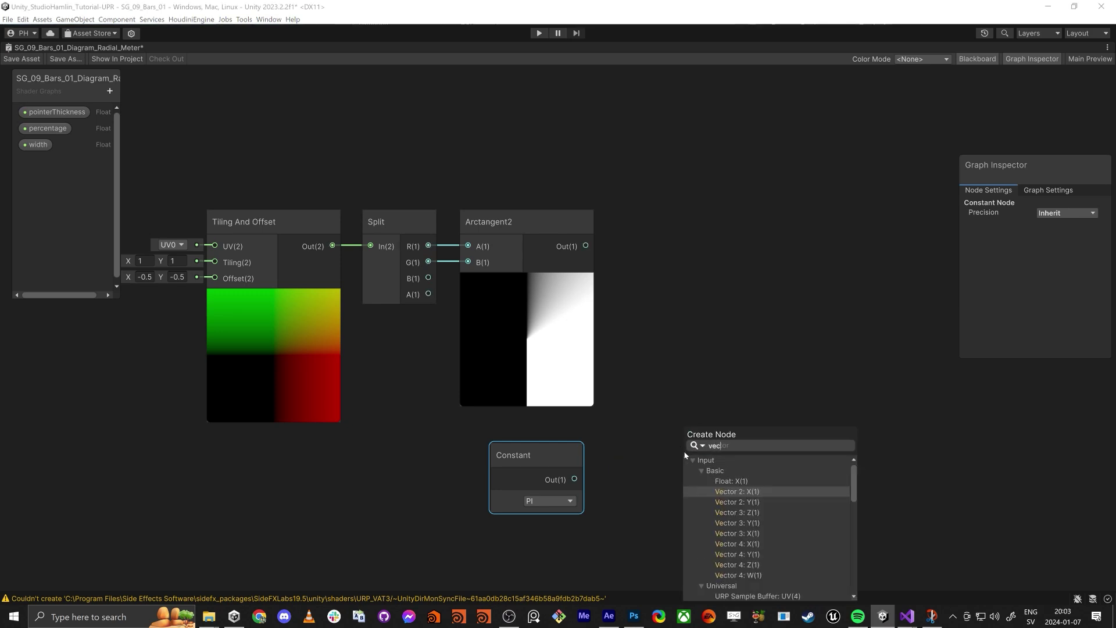
pyautogui.press('Return')
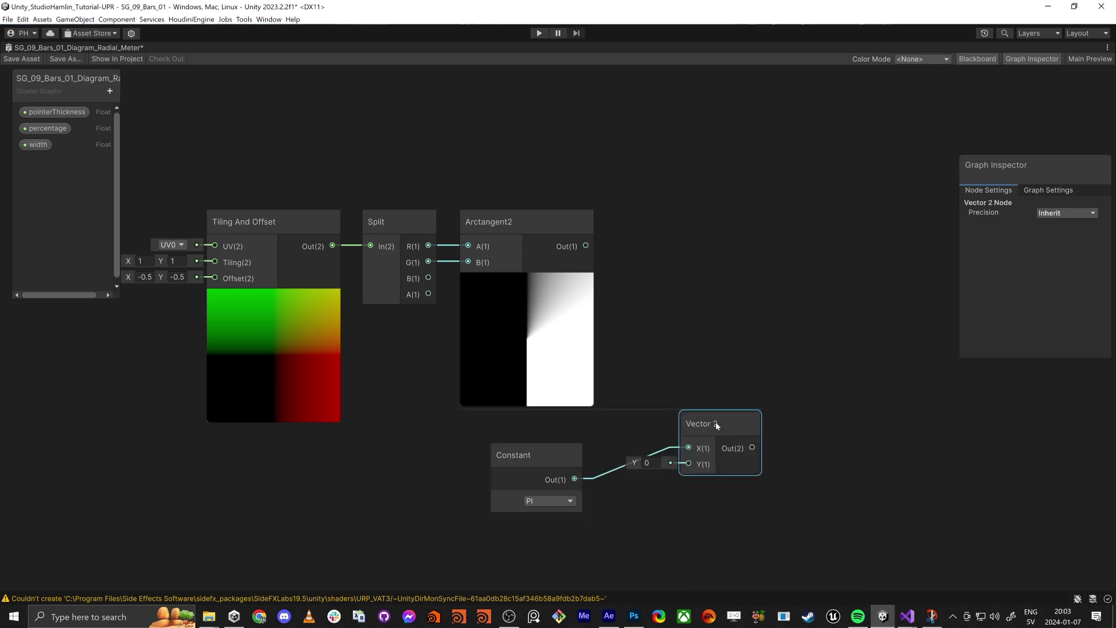
pyautogui.moveTo(685, 455); pyautogui.dragTo(736, 483)
# Step: Route the Constant's output through a new Negate node into the Vector 2's Y input and space the nodes apart
pyautogui.moveTo(588, 493); pyautogui.dragTo(617, 548)
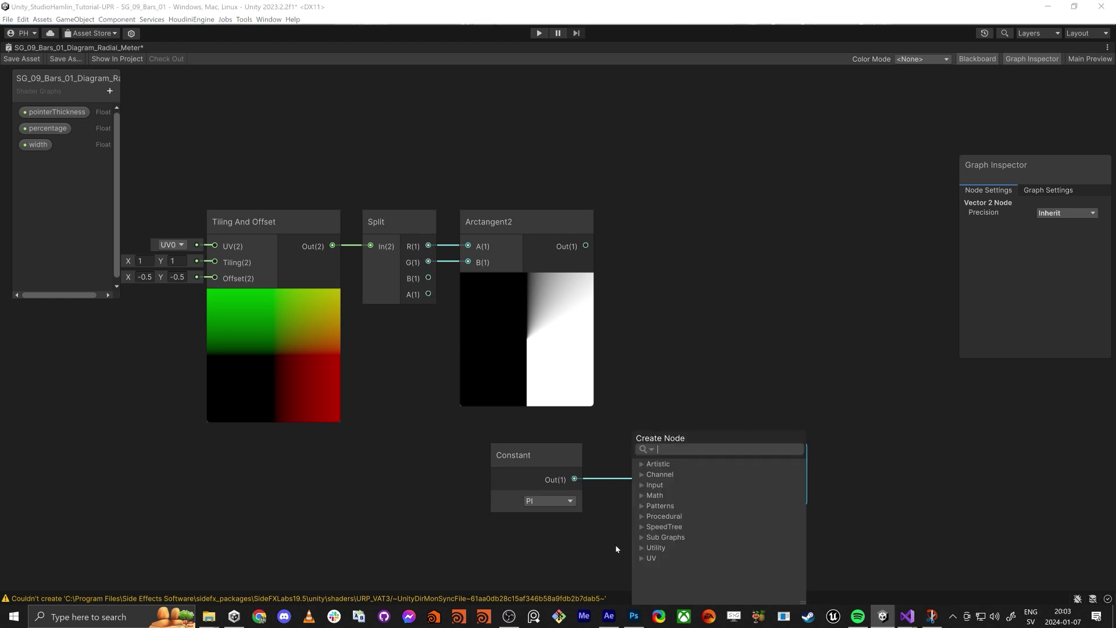
pyautogui.write('neg')
pyautogui.press('Return')
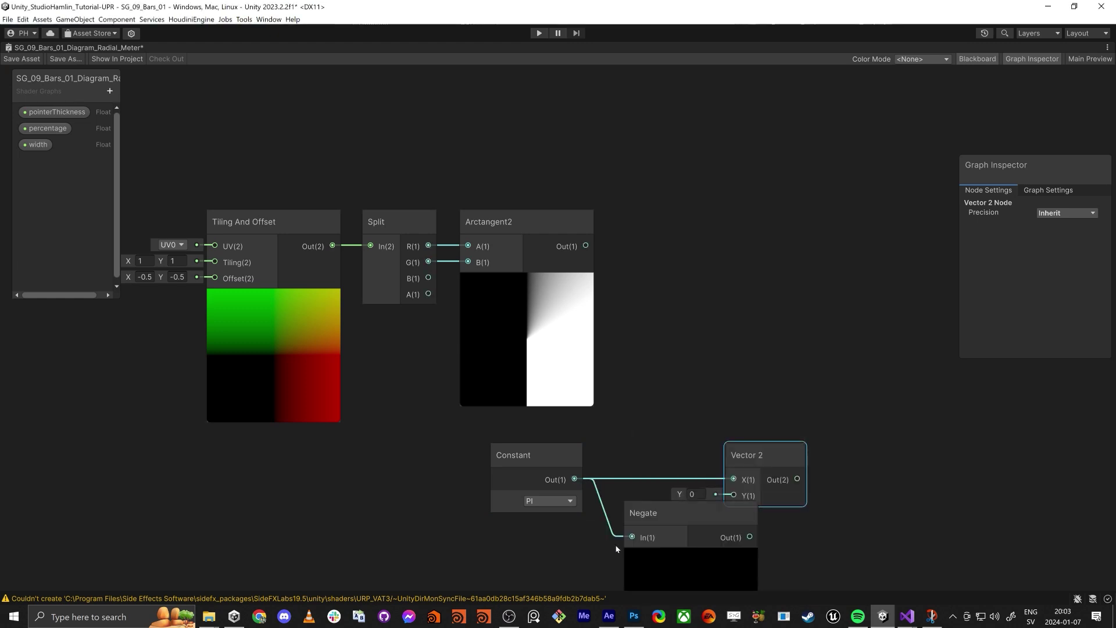
pyautogui.moveTo(730, 519); pyautogui.dragTo(734, 487)
pyautogui.moveTo(647, 521); pyautogui.dragTo(614, 527)
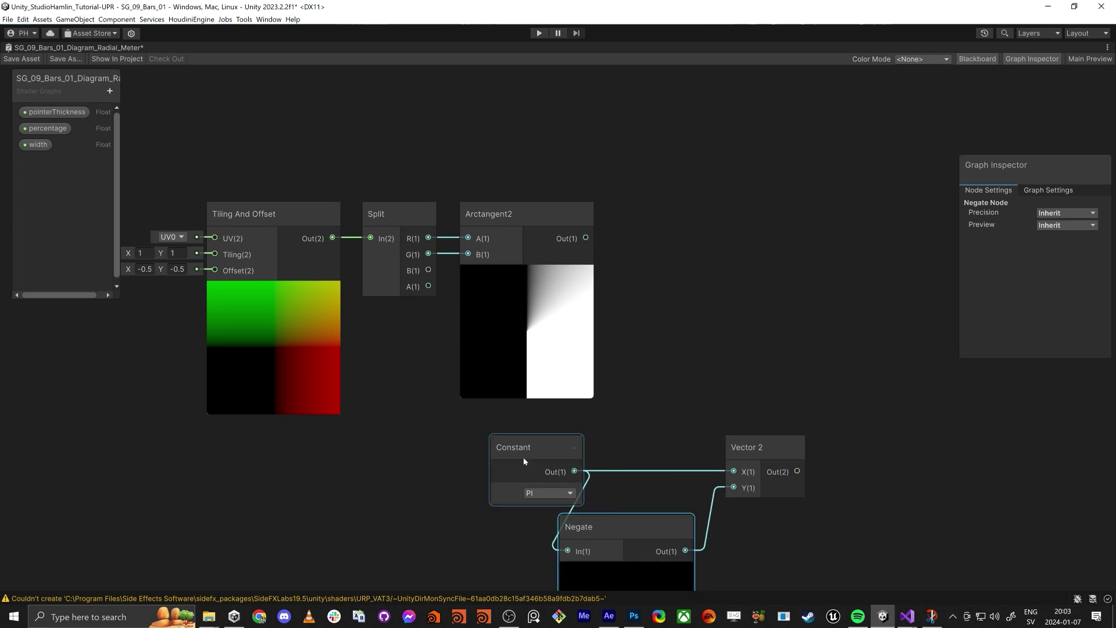
pyautogui.moveTo(523, 449); pyautogui.dragTo(444, 454)
pyautogui.click(760, 446)
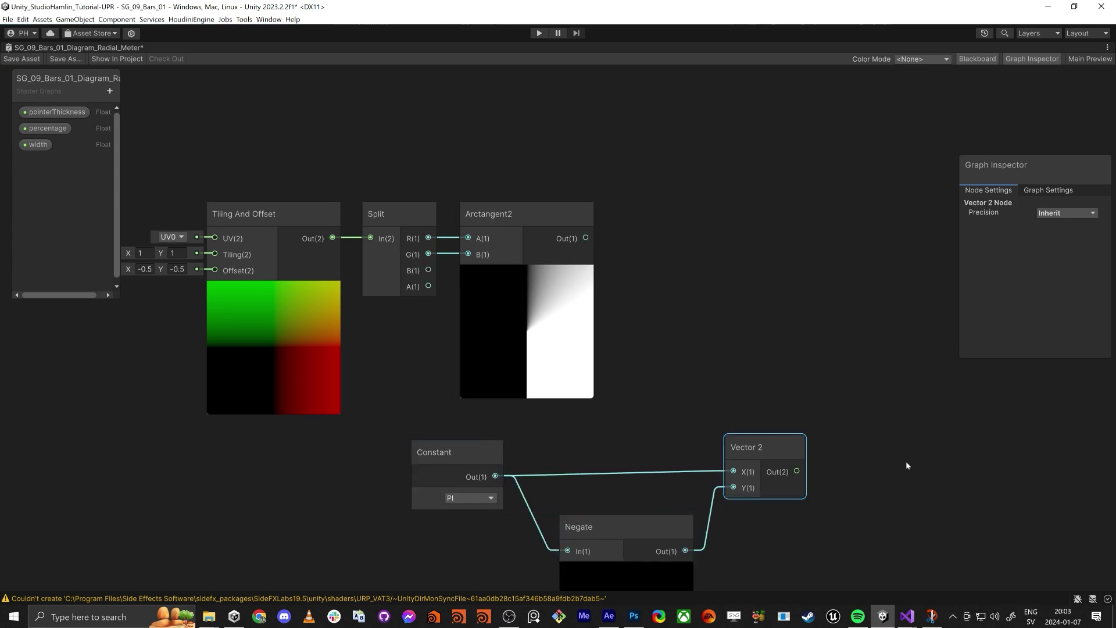
# Step: Add a second, unconnected Vector 2 node with X set to 3.14 and Y set to -3.14
pyautogui.press('space')
pyautogui.write('vect')
pyautogui.press('Return')
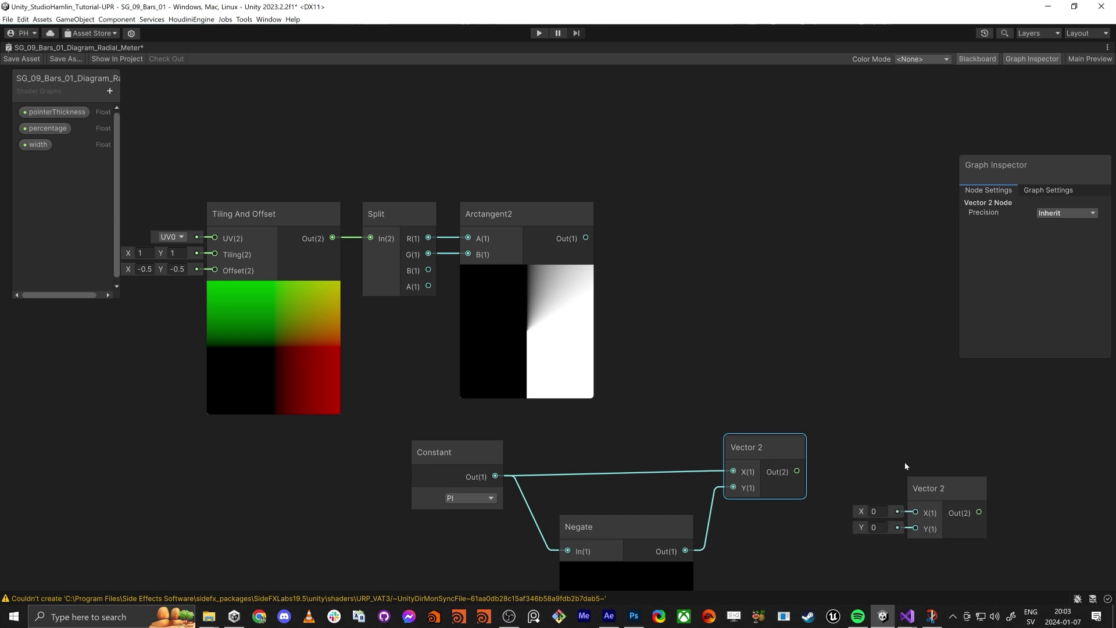
pyautogui.click(873, 509)
pyautogui.write('3.15')
pyautogui.press('Tab')
pyautogui.write('-3')
pyautogui.write('.15')
pyautogui.click(884, 502)
pyautogui.moveTo(881, 511); pyautogui.dragTo(904, 529)
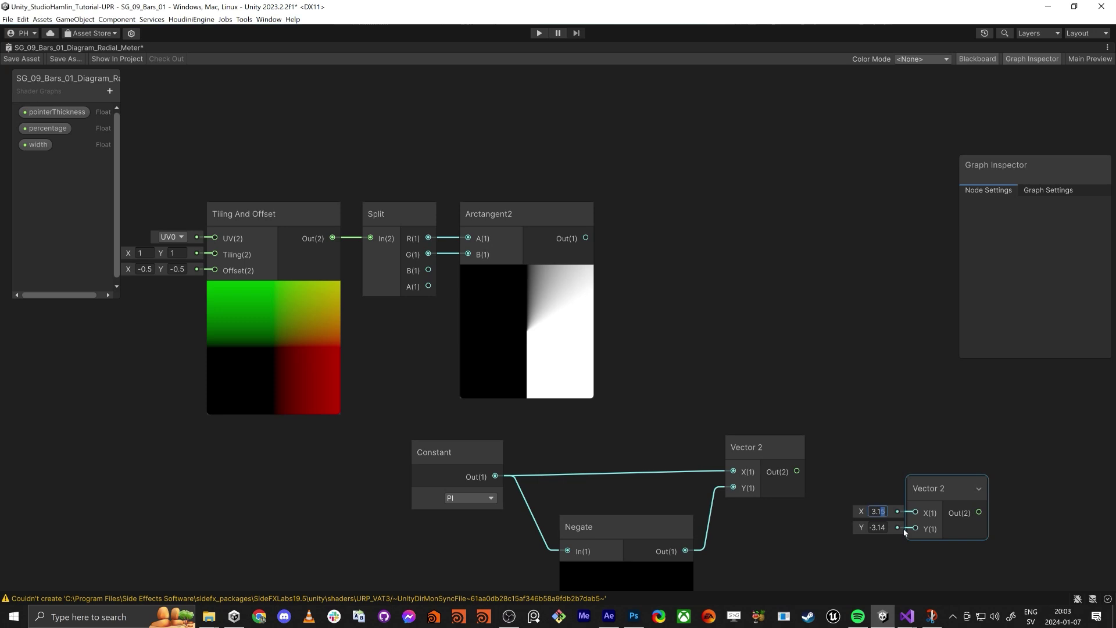
pyautogui.write('4')
pyautogui.click(822, 410)
# Step: Delete the unconnected Vector 2 node with the manually entered values, keeping the one fed by the Constant
pyautogui.moveTo(877, 470); pyautogui.dragTo(973, 562)
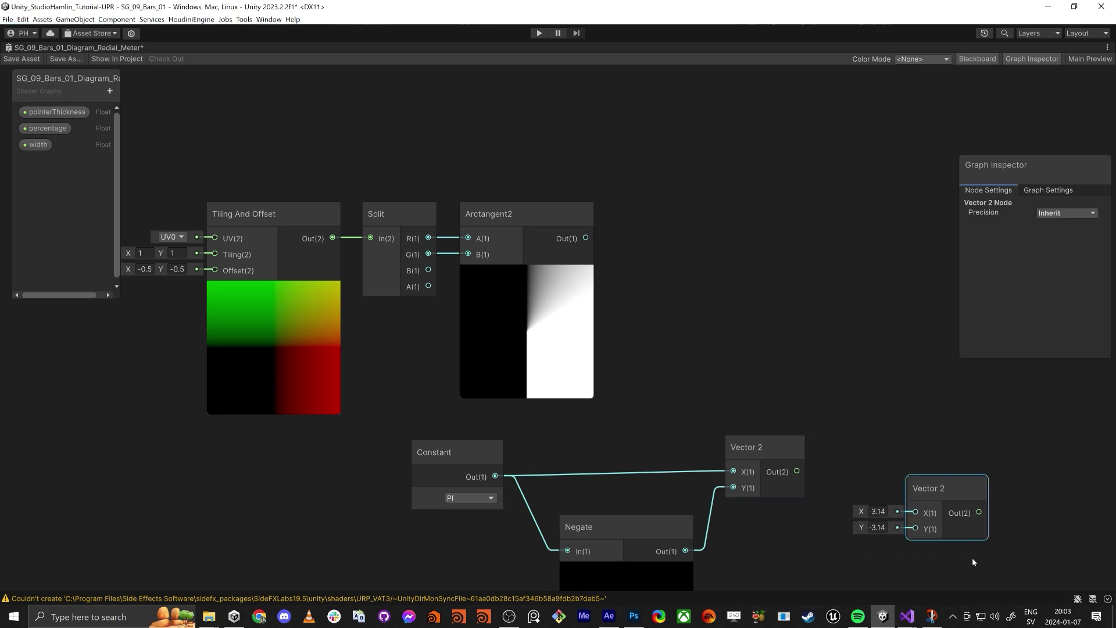
pyautogui.press('Delete')
pyautogui.click(443, 498)
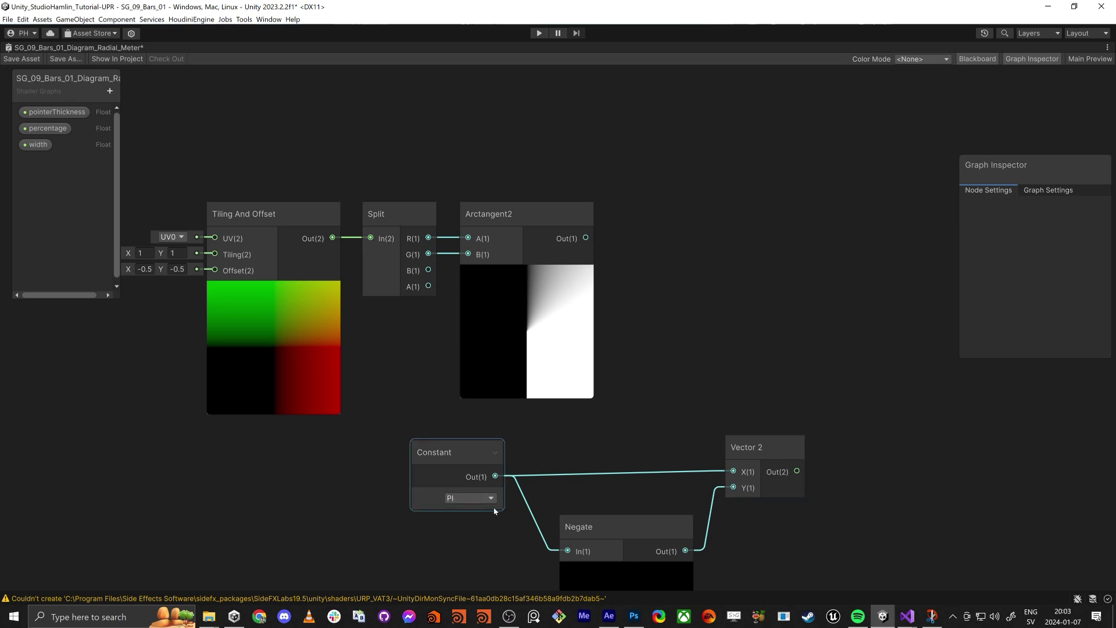
# Step: Add a Remap node in the Arctangent2 row and feed the Arctangent2 output into its In input
pyautogui.moveTo(658, 419); pyautogui.dragTo(648, 402, button='middle')
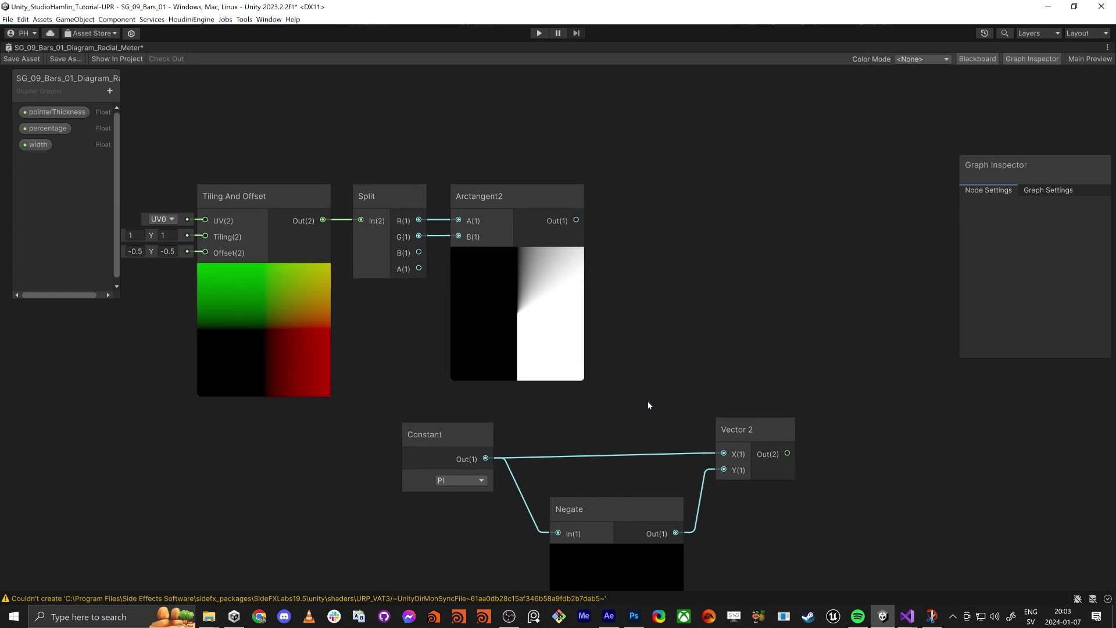
pyautogui.press('space')
pyautogui.write('re')
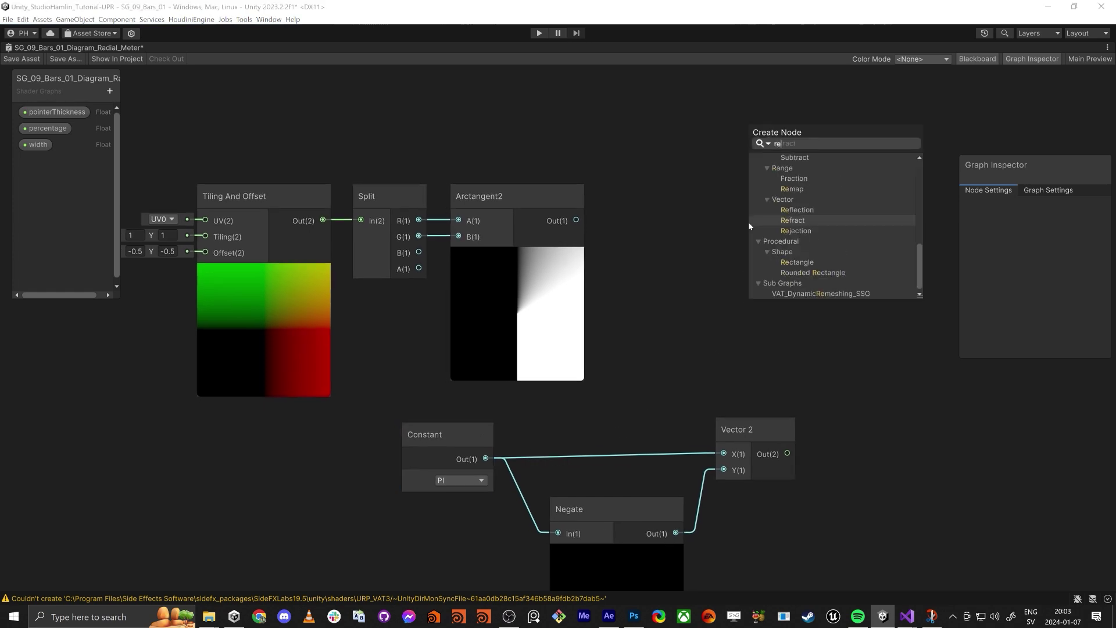
pyautogui.press('Up')
pyautogui.press('Up')
pyautogui.press('Up')
pyautogui.press('Return')
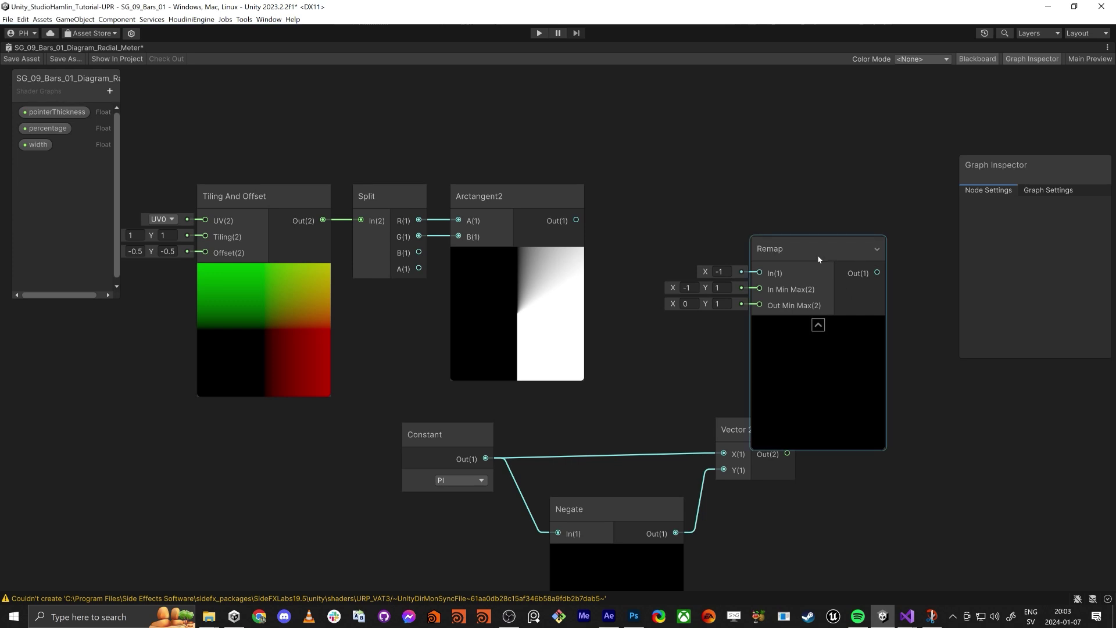
pyautogui.moveTo(818, 255); pyautogui.dragTo(818, 176)
pyautogui.moveTo(576, 220); pyautogui.dragTo(797, 194)
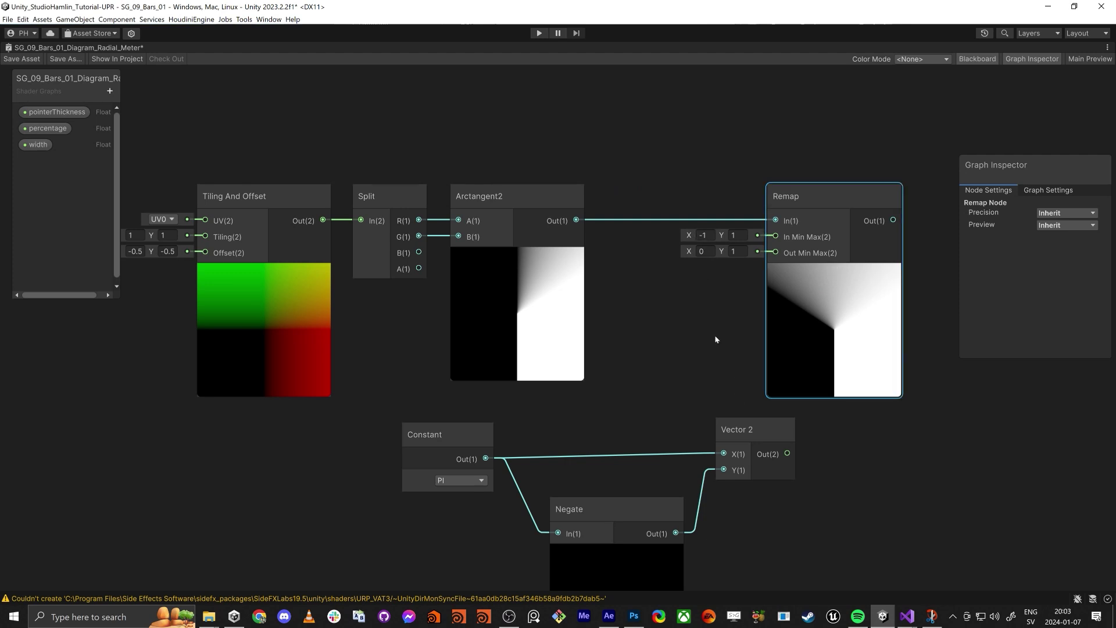
# Step: Feed the Vector 2 output into the Remap node's In Min Max input
pyautogui.click(705, 235)
pyautogui.press('Return')
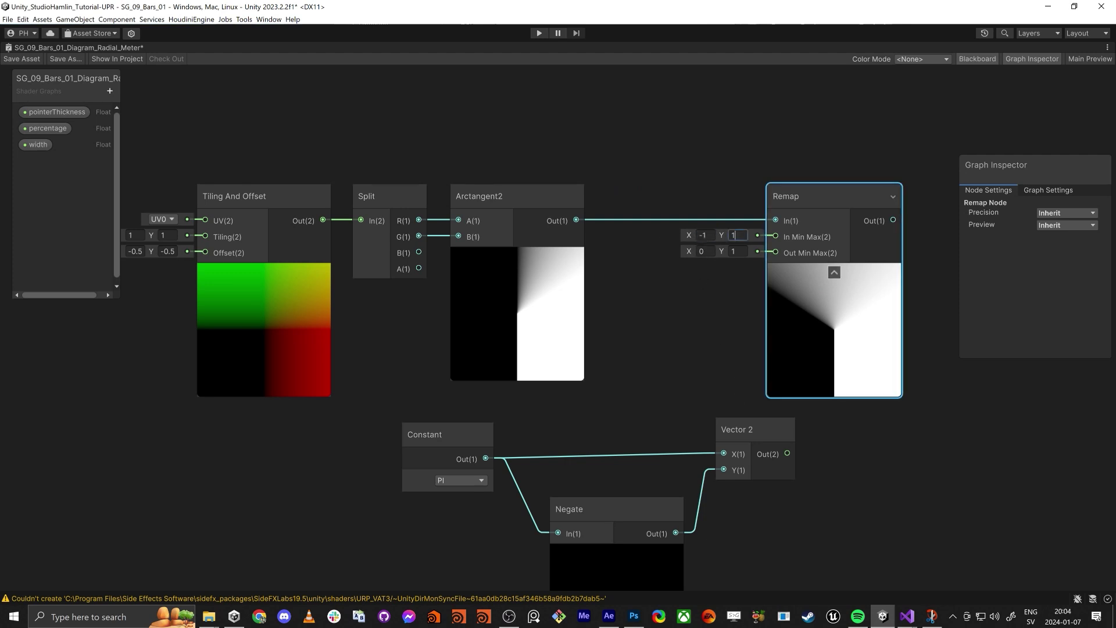
pyautogui.click(665, 304)
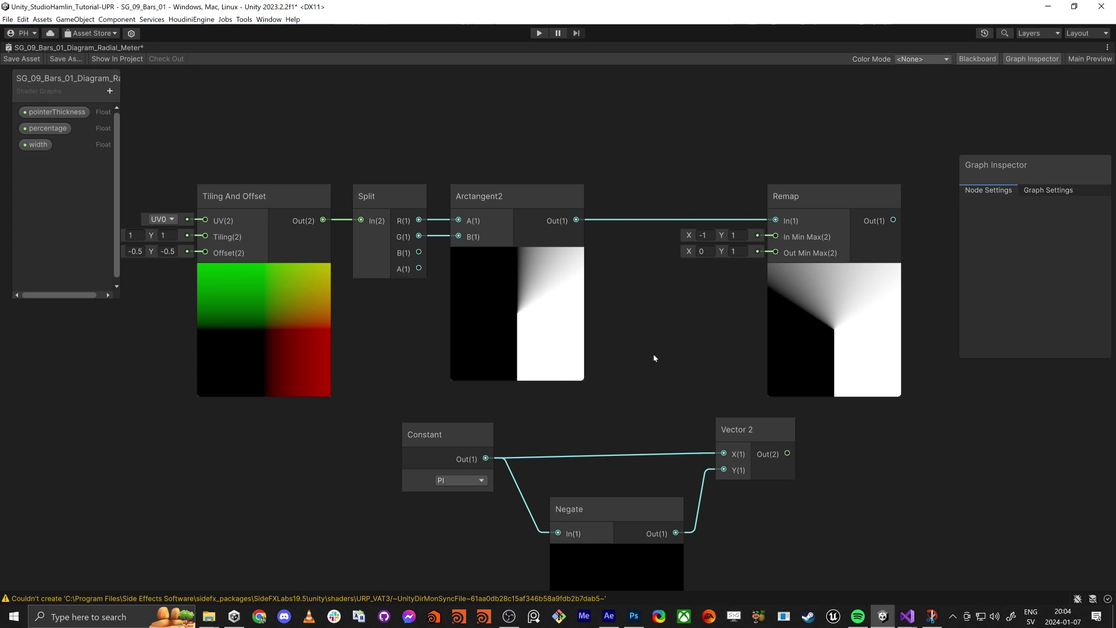
pyautogui.moveTo(787, 454); pyautogui.dragTo(775, 237)
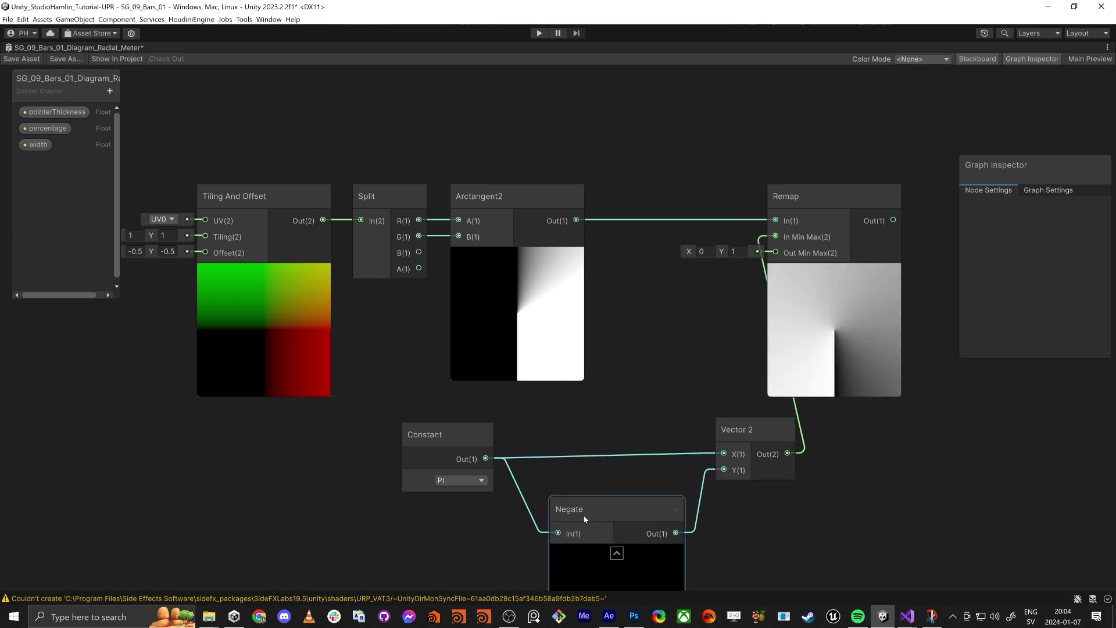
# Step: Try feeding Negate into the Vector 2's X and the Constant into its Y, and undo the swap
pyautogui.moveTo(610, 509); pyautogui.dragTo(599, 498)
pyautogui.moveTo(723, 469)
pyautogui.mouseDown()
pyautogui.moveTo(722, 451)
pyautogui.moveTo(529, 437)
pyautogui.moveTo(486, 459)
pyautogui.mouseUp()
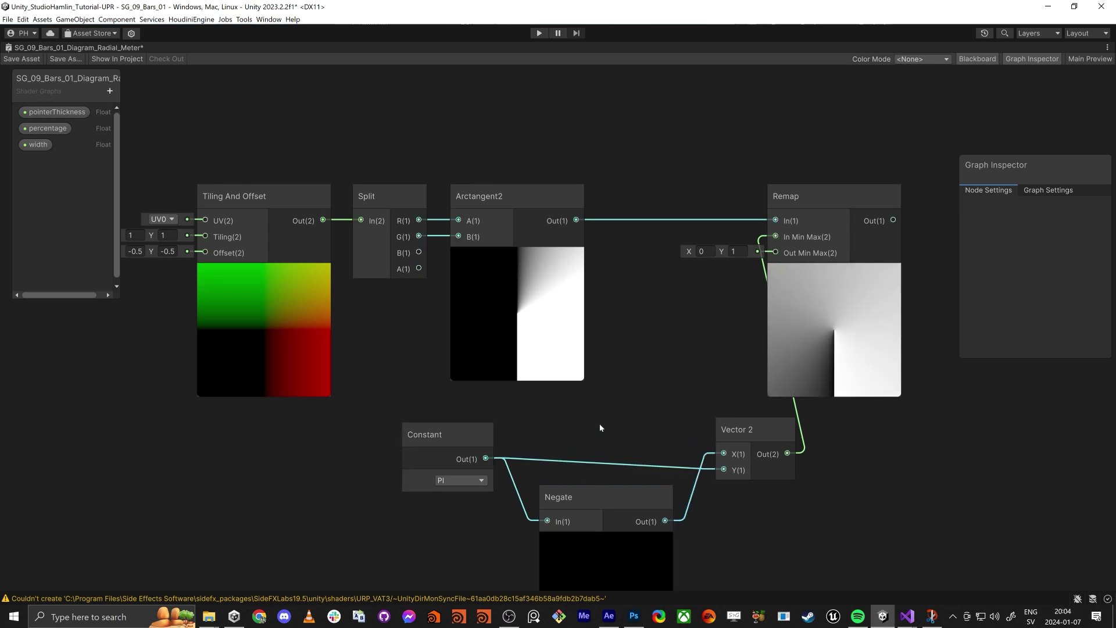
pyautogui.moveTo(600, 428); pyautogui.dragTo(601, 402, button='middle')
pyautogui.hotkey('ctrl', 'z')
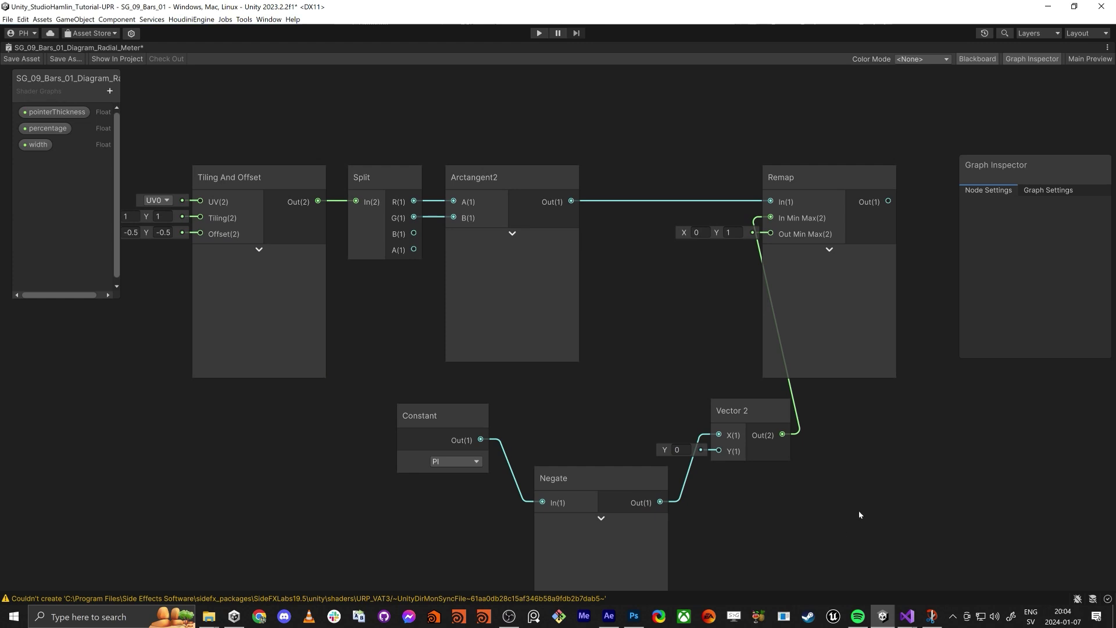
# Step: Collapse the Negate preview and arrange the Constant, Negate and Vector 2 nodes as a compact group below Arctangent2
pyautogui.moveTo(578, 466); pyautogui.dragTo(588, 476)
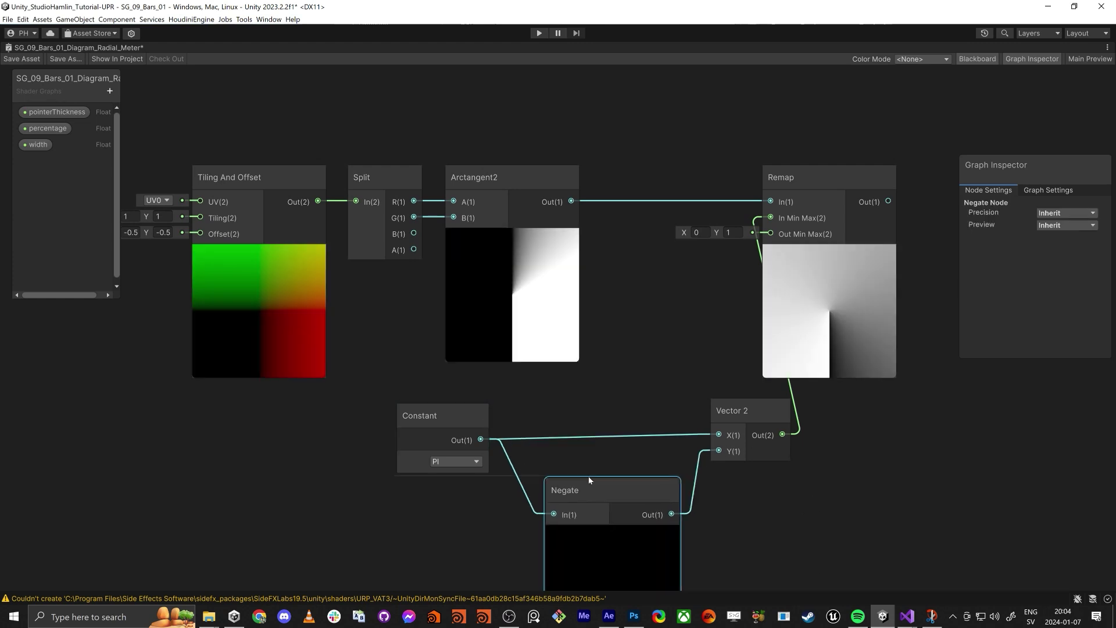
pyautogui.click(612, 531)
pyautogui.moveTo(756, 405); pyautogui.dragTo(680, 409)
pyautogui.click(367, 409)
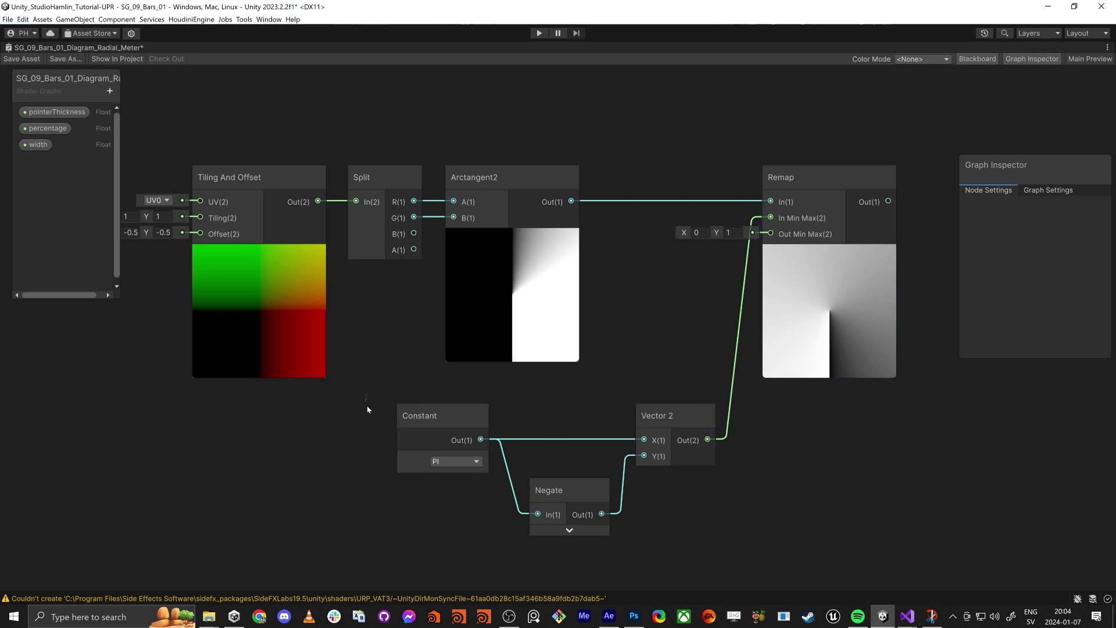
pyautogui.moveTo(367, 409); pyautogui.dragTo(645, 521)
pyautogui.moveTo(674, 426); pyautogui.dragTo(592, 449)
pyautogui.click(659, 301)
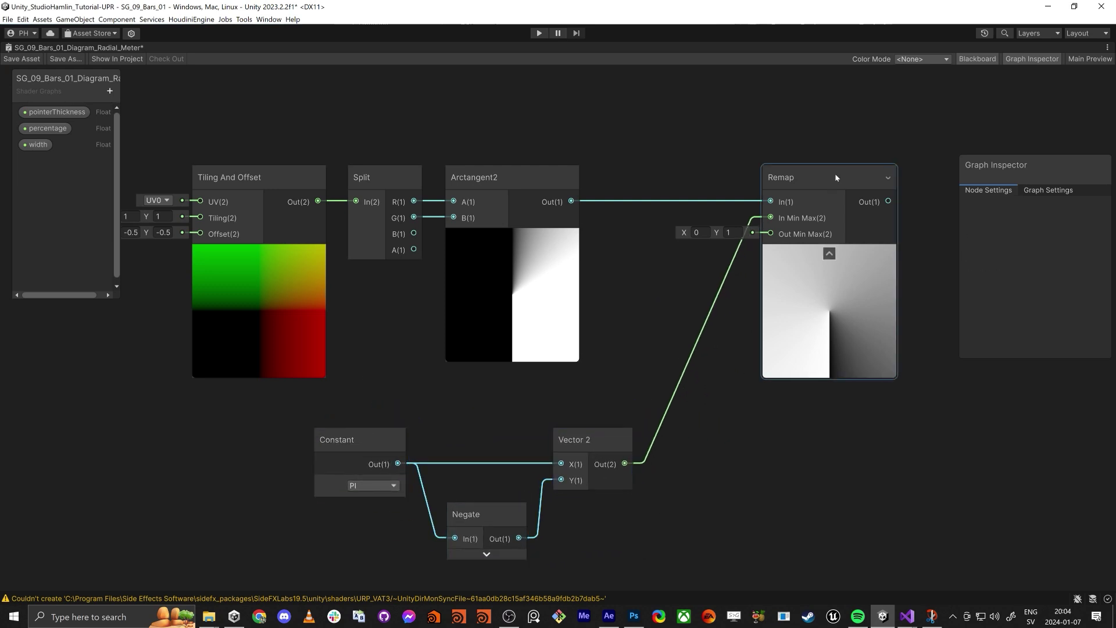
# Step: Move the Remap node closer to Arctangent2, keeping it aligned in the same row
pyautogui.moveTo(835, 174); pyautogui.dragTo(752, 172)
pyautogui.moveTo(794, 393); pyautogui.dragTo(710, 434, button='middle')
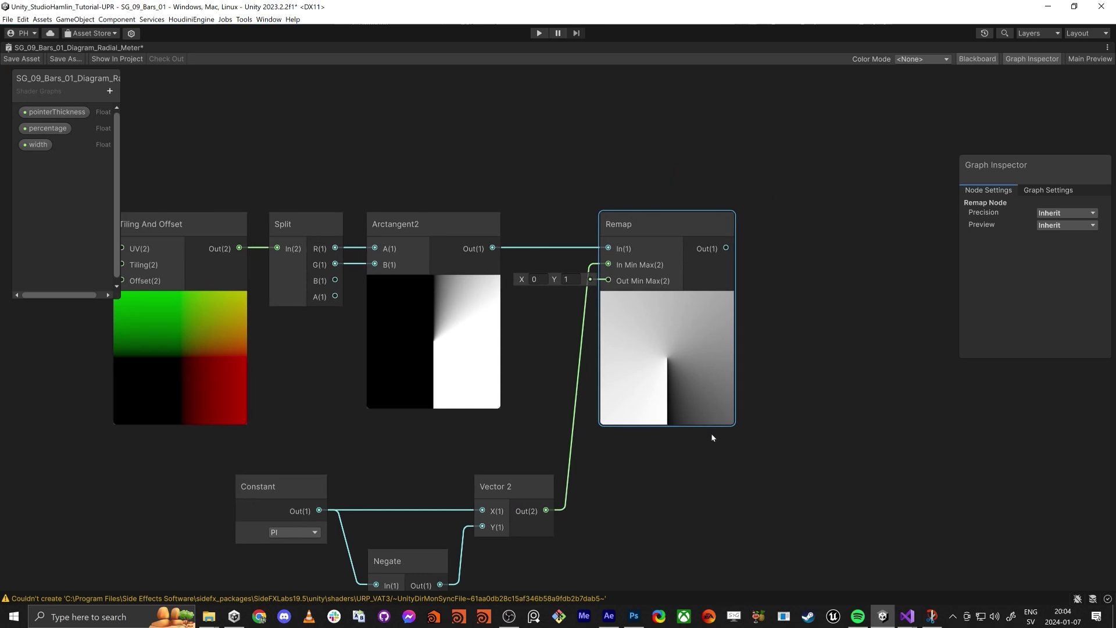
pyautogui.moveTo(672, 395)
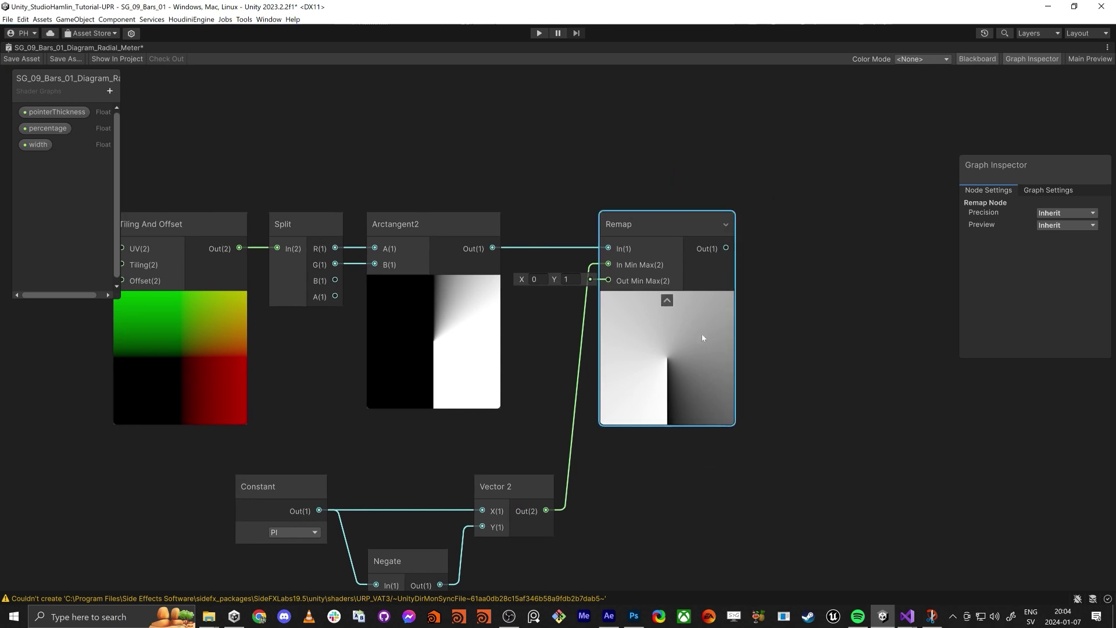
pyautogui.moveTo(633, 370); pyautogui.dragTo(640, 377)
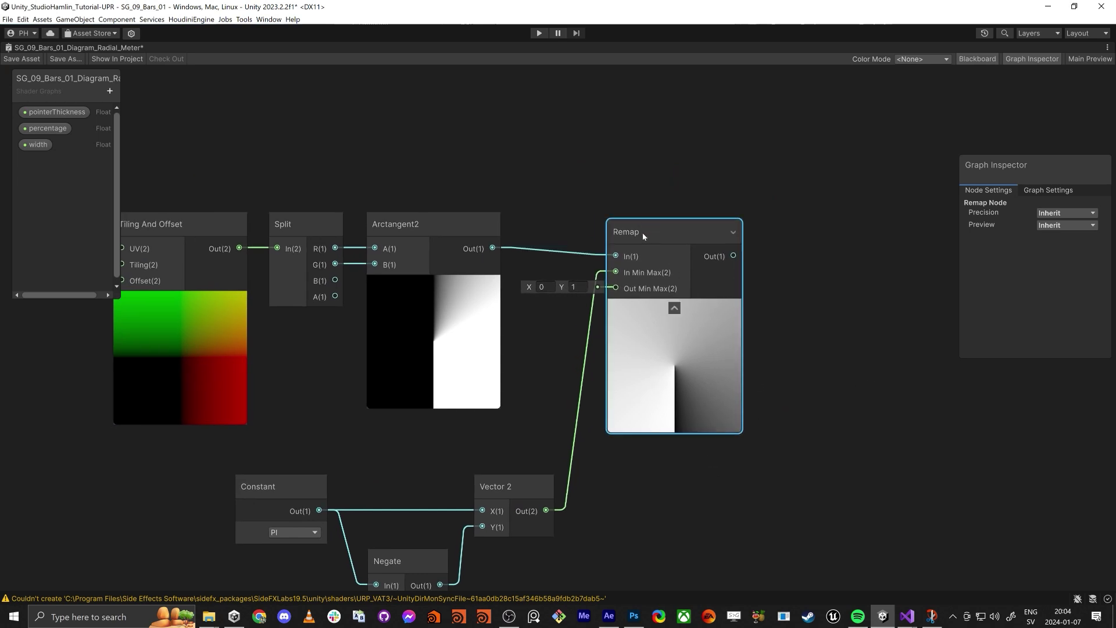
pyautogui.moveTo(643, 233); pyautogui.dragTo(620, 225)
pyautogui.hotkey('alt', 'Tab')
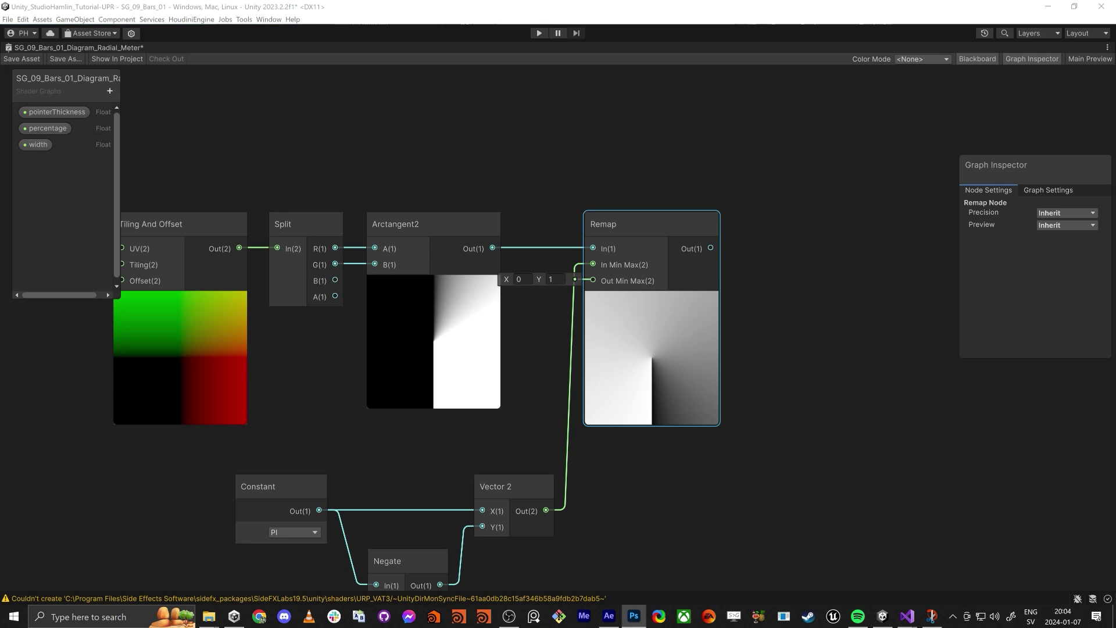
# Step: Route the Remap output into a new Ceiling node, leaving room for another node between them
pyautogui.moveTo(711, 248); pyautogui.dragTo(781, 242)
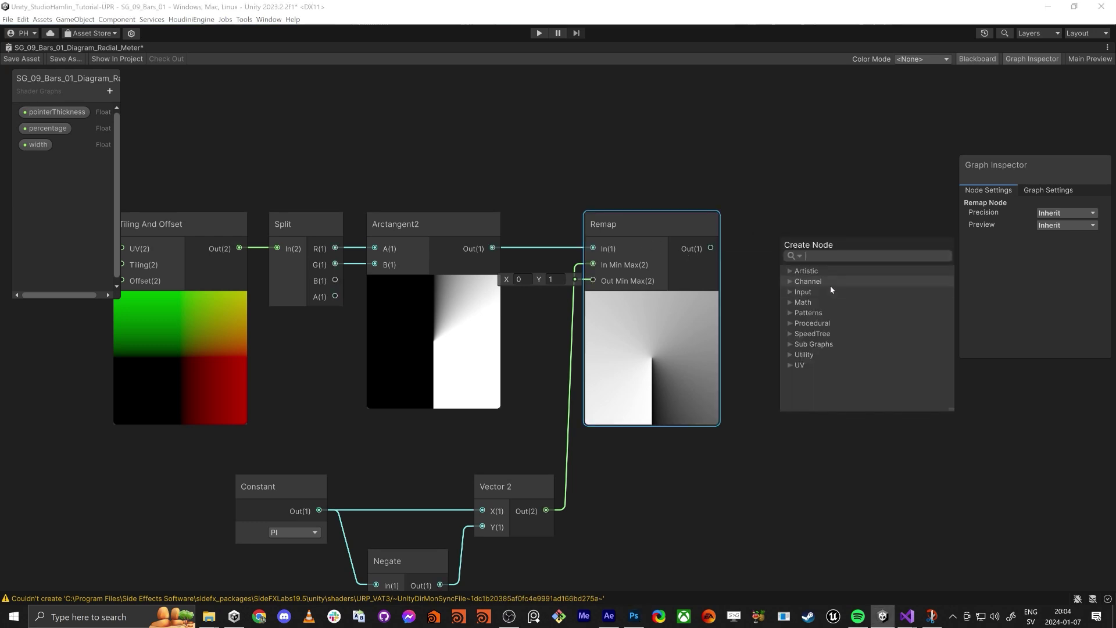
pyautogui.write('ce')
pyautogui.click(830, 287)
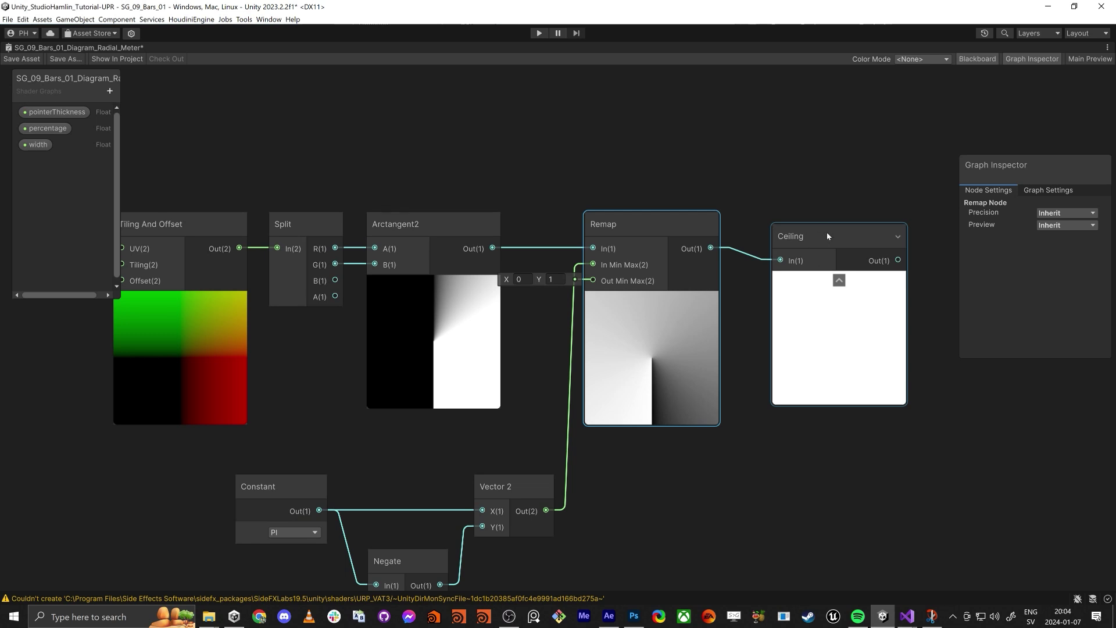
pyautogui.moveTo(828, 236); pyautogui.dragTo(903, 223)
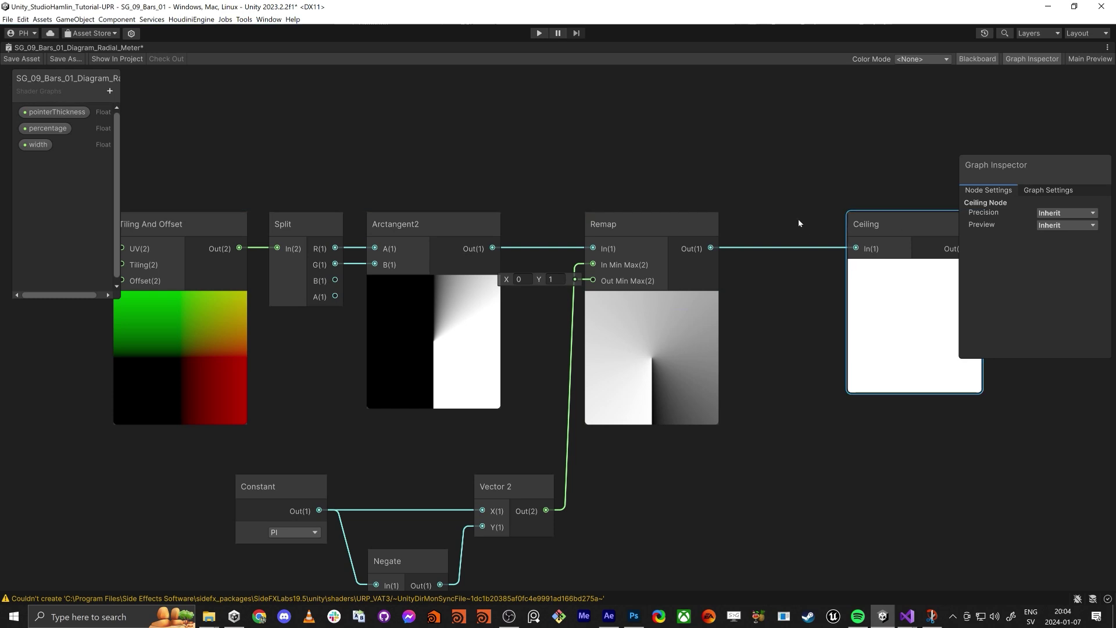
# Step: Insert an Add node between Remap and Ceiling, with Remap feeding its B input and its output feeding Ceiling
pyautogui.press('space')
pyautogui.write('add')
pyautogui.press('Return')
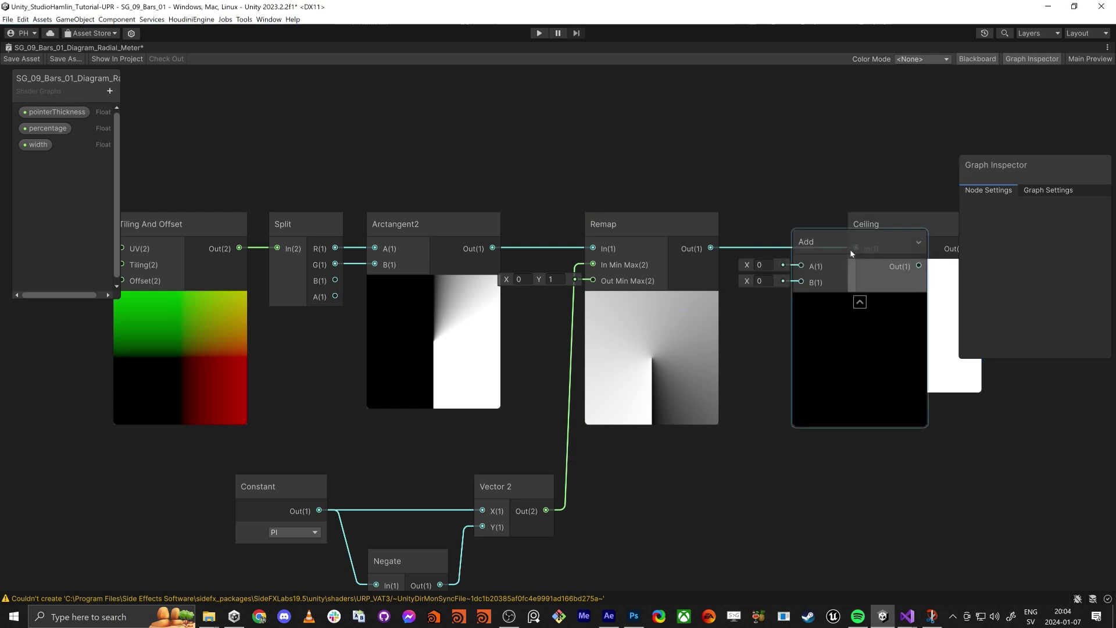
pyautogui.moveTo(852, 253); pyautogui.dragTo(763, 112)
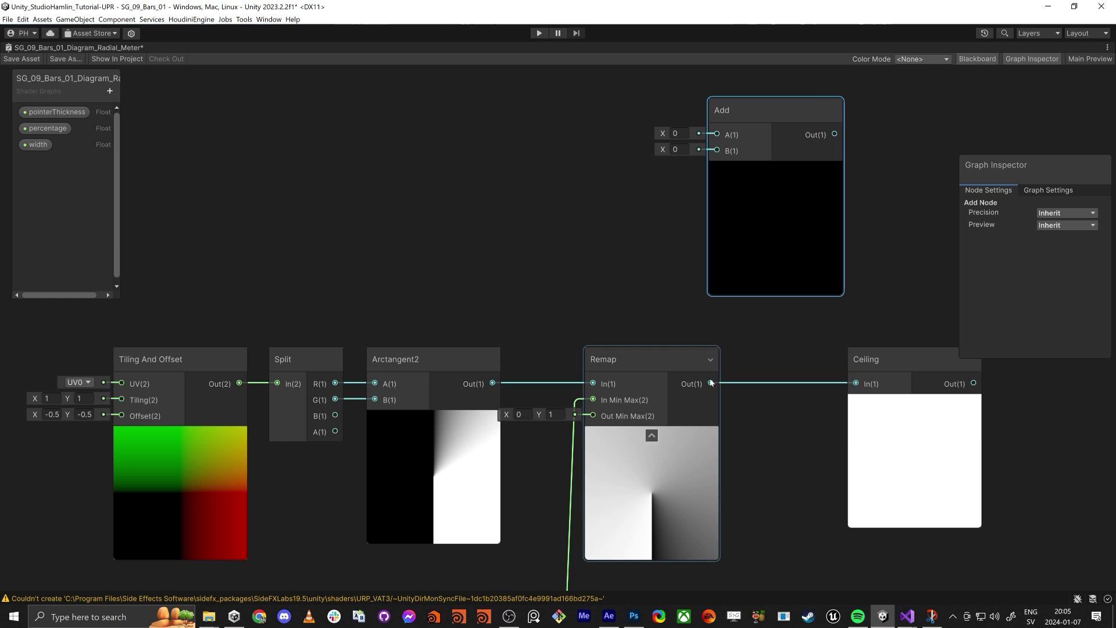
pyautogui.moveTo(710, 383); pyautogui.dragTo(719, 151)
pyautogui.moveTo(835, 135); pyautogui.dragTo(949, 381)
pyautogui.moveTo(766, 108); pyautogui.dragTo(828, 348)
pyautogui.moveTo(598, 238); pyautogui.dragTo(615, 241, button='middle')
pyautogui.click(632, 254)
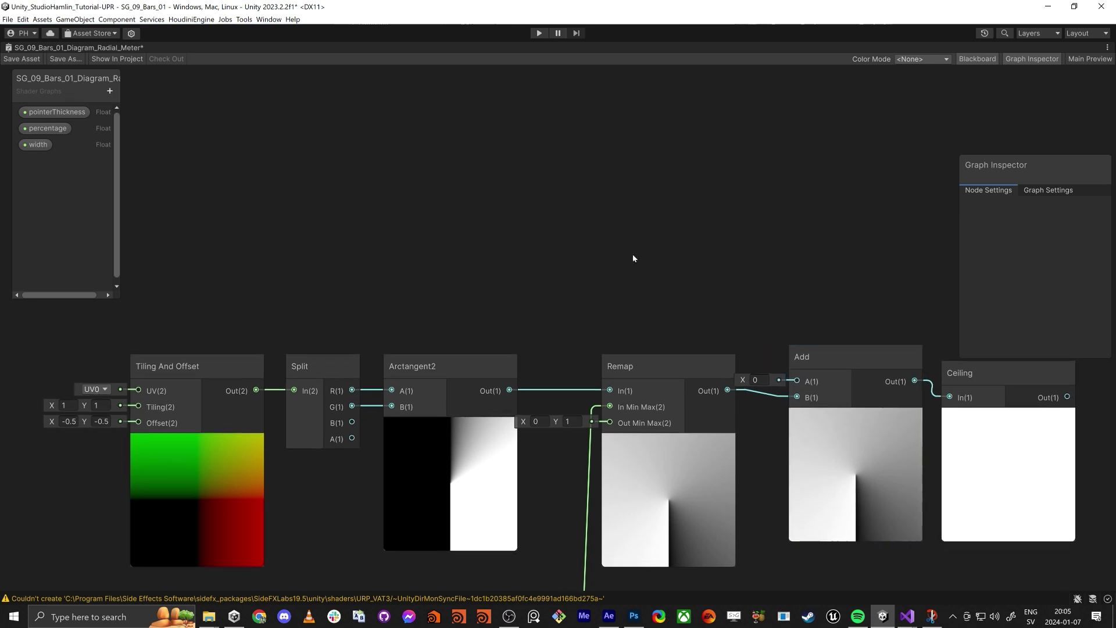
# Step: Create a Float node and place it in the empty area above the Remap row
pyautogui.press('space')
pyautogui.write('float')
pyautogui.press('Return')
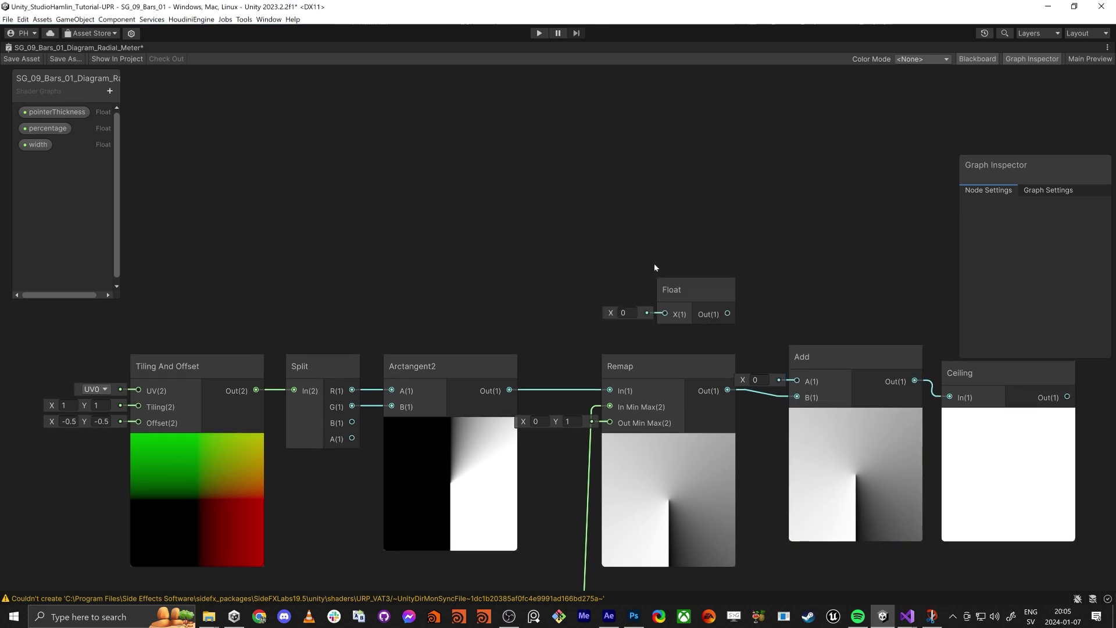
pyautogui.moveTo(676, 297); pyautogui.dragTo(590, 189)
# Step: Connect the Float output to the A input of a second Add node and set the Float's X to -1
pyautogui.press('space')
pyautogui.write('dd')
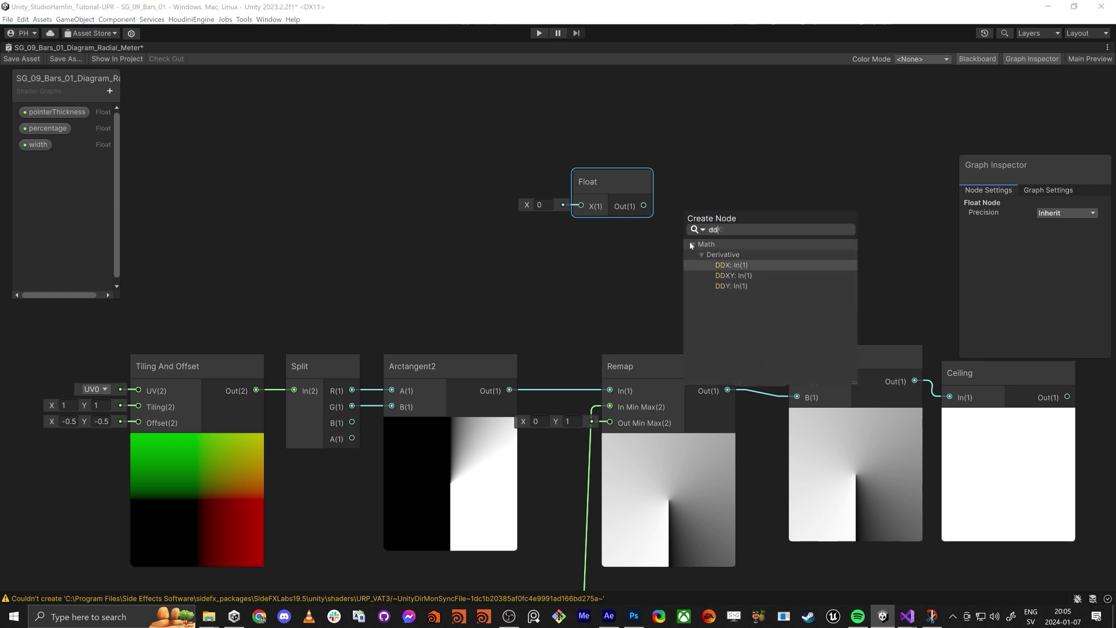
pyautogui.press('BackSpace')
pyautogui.press('BackSpace')
pyautogui.write('add')
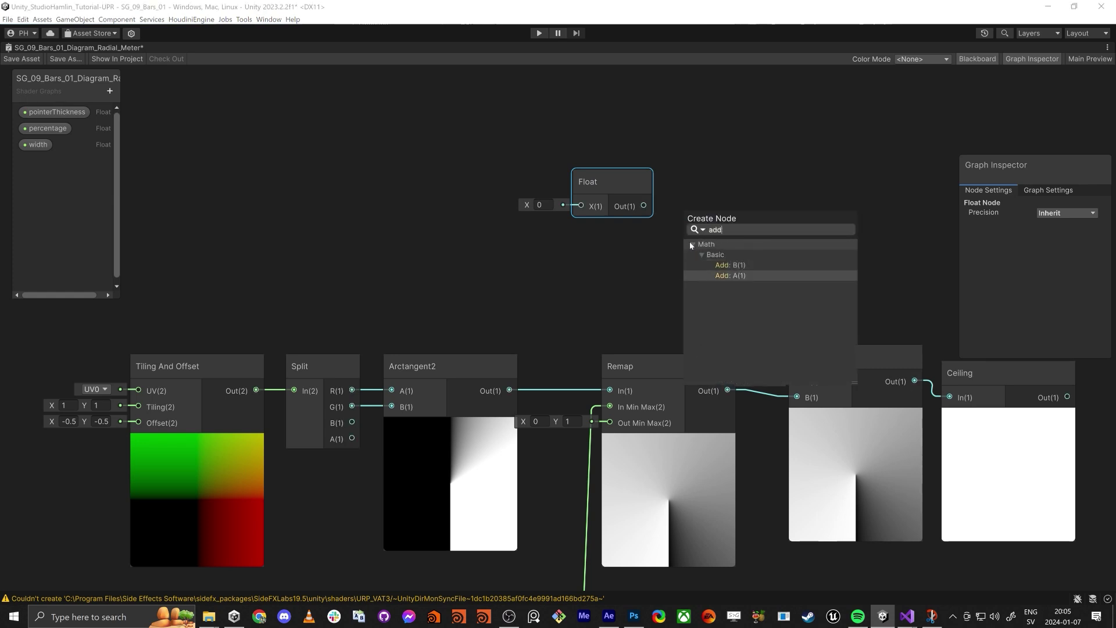
pyautogui.press('Return')
pyautogui.click(542, 204)
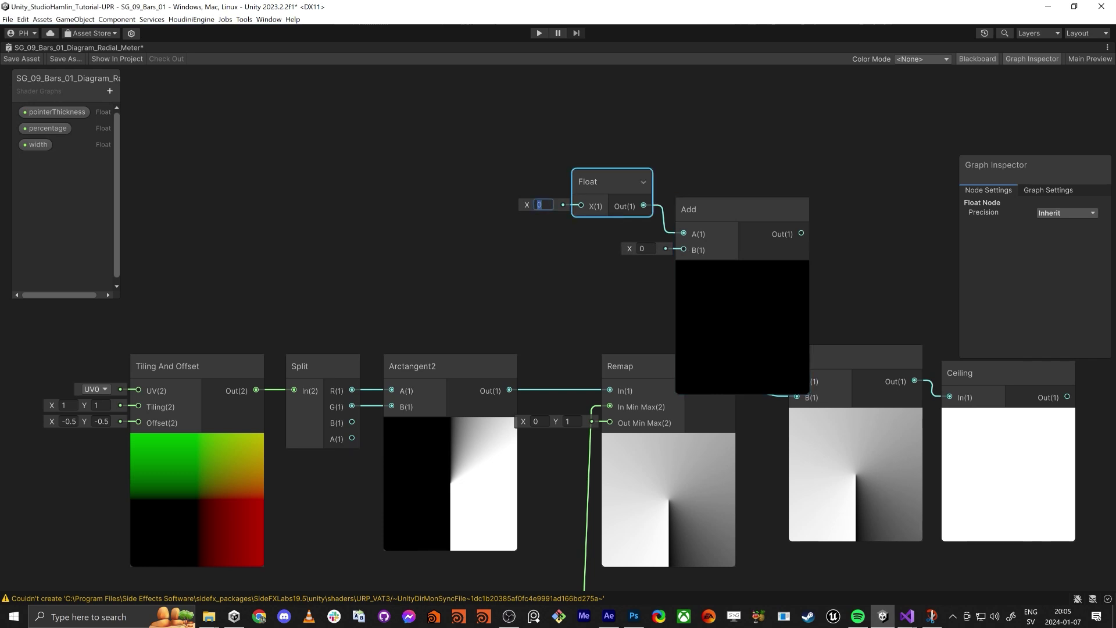
pyautogui.write('-1')
pyautogui.click(504, 149)
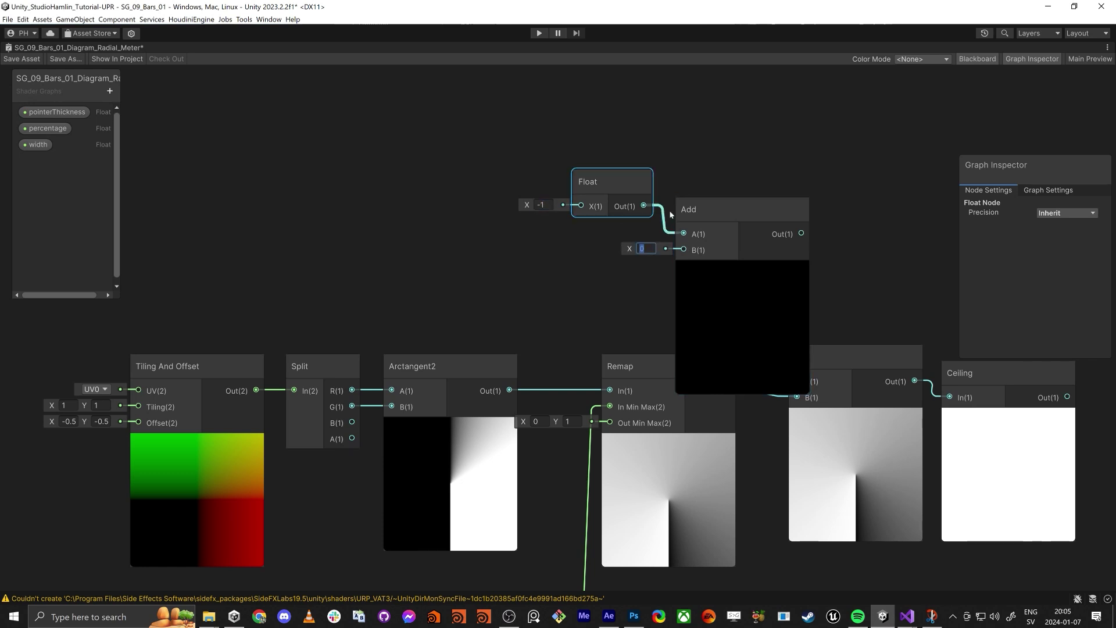
# Step: Move the Float and second Add node above Remap and feed that Add's output into the lower Add's A input
pyautogui.moveTo(744, 200); pyautogui.dragTo(675, 128)
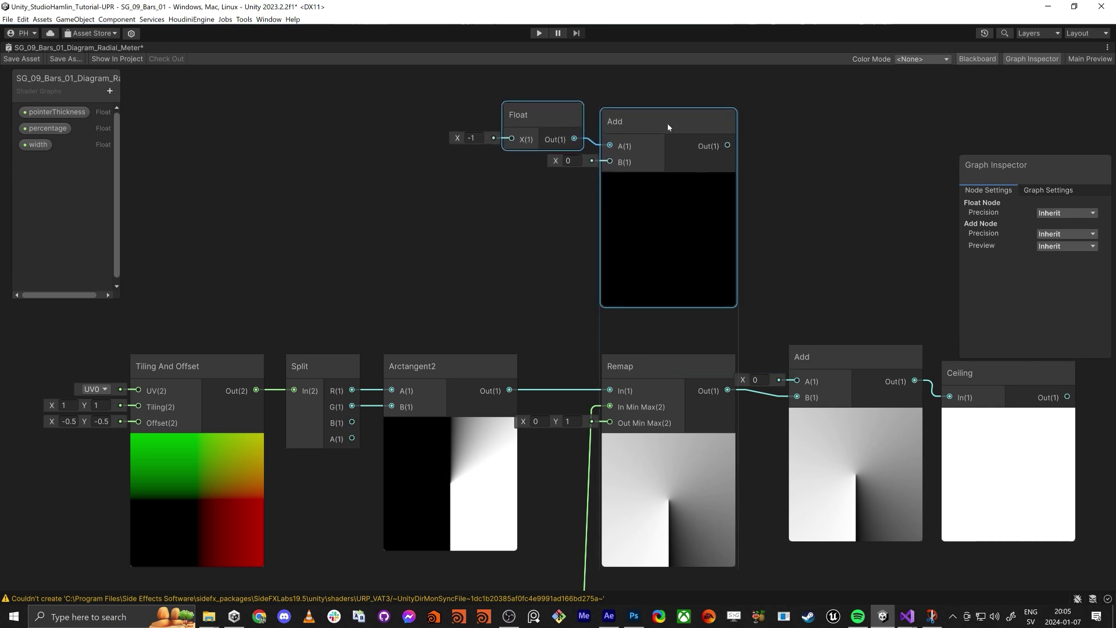
pyautogui.click(834, 247)
pyautogui.moveTo(796, 386); pyautogui.dragTo(727, 140)
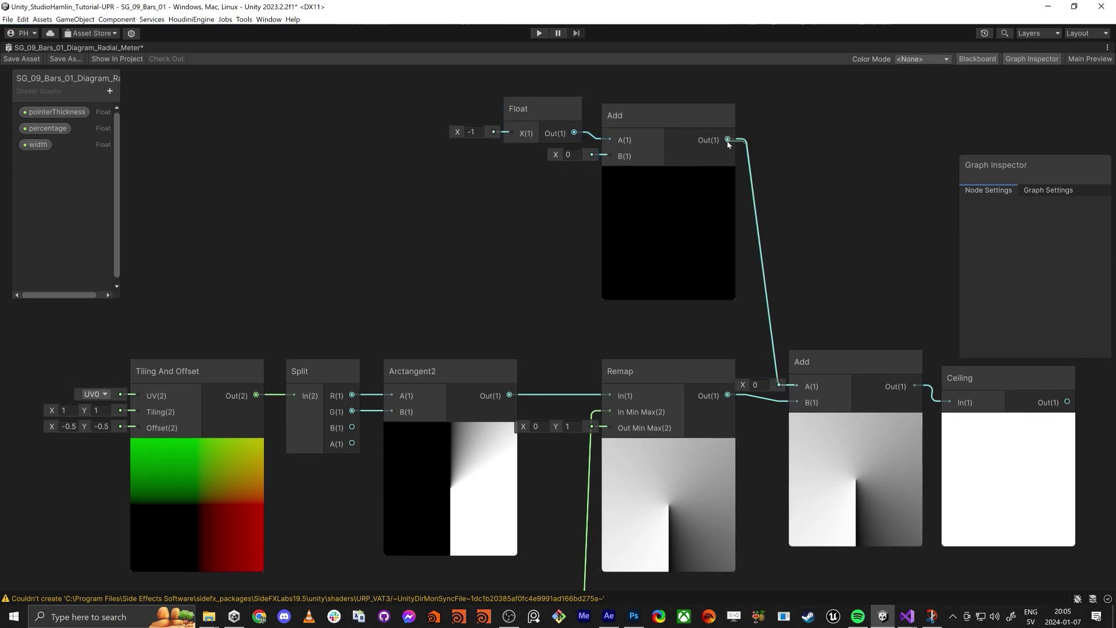
pyautogui.moveTo(801, 211); pyautogui.dragTo(786, 200, button='middle')
# Step: Set the B value of the upper Add node to 0.95
pyautogui.click(645, 174)
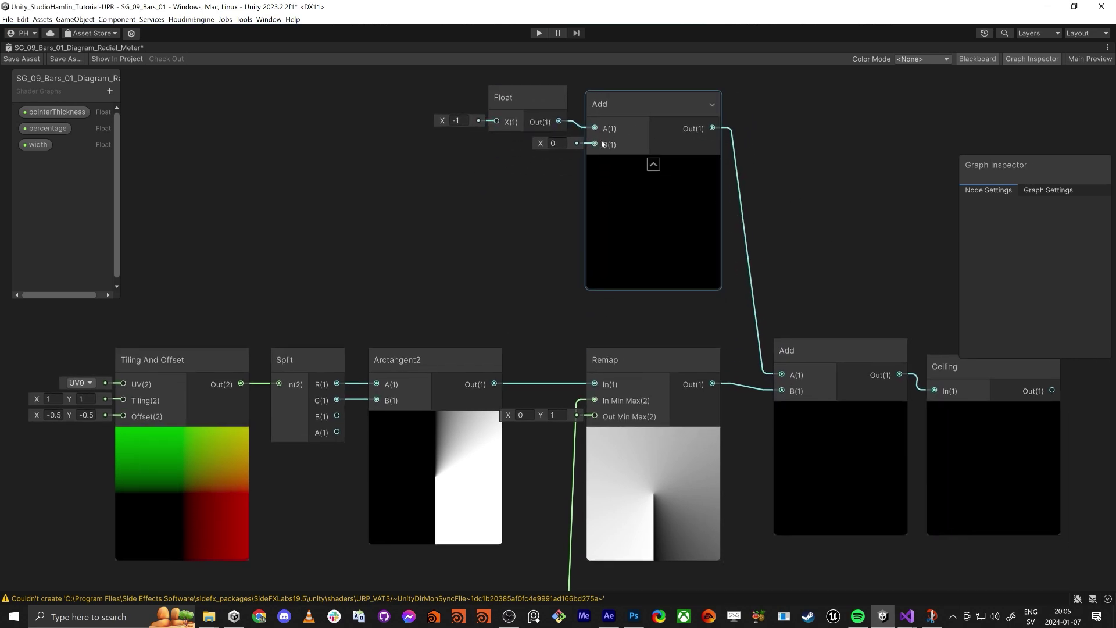
pyautogui.moveTo(538, 143); pyautogui.dragTo(559, 147)
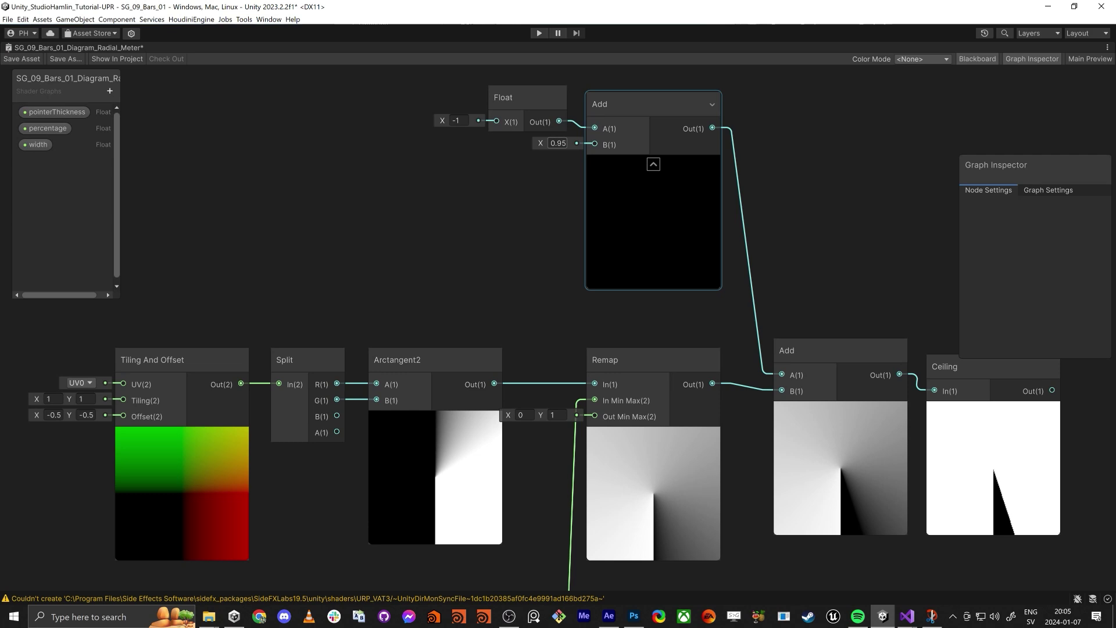
pyautogui.click(242, 180)
pyautogui.click(999, 464)
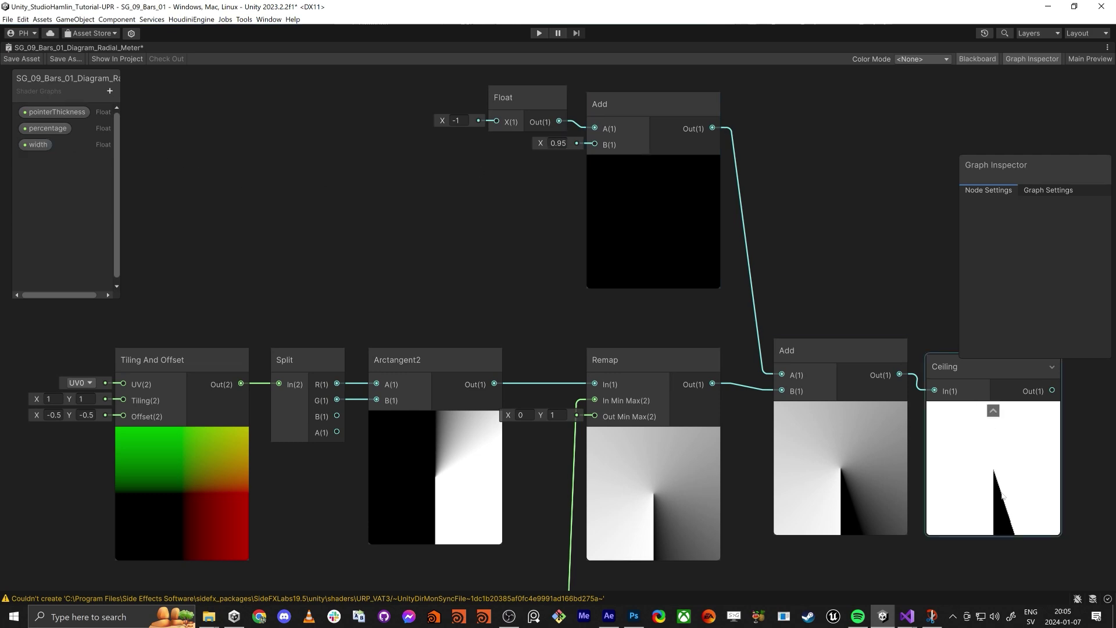
pyautogui.click(626, 322)
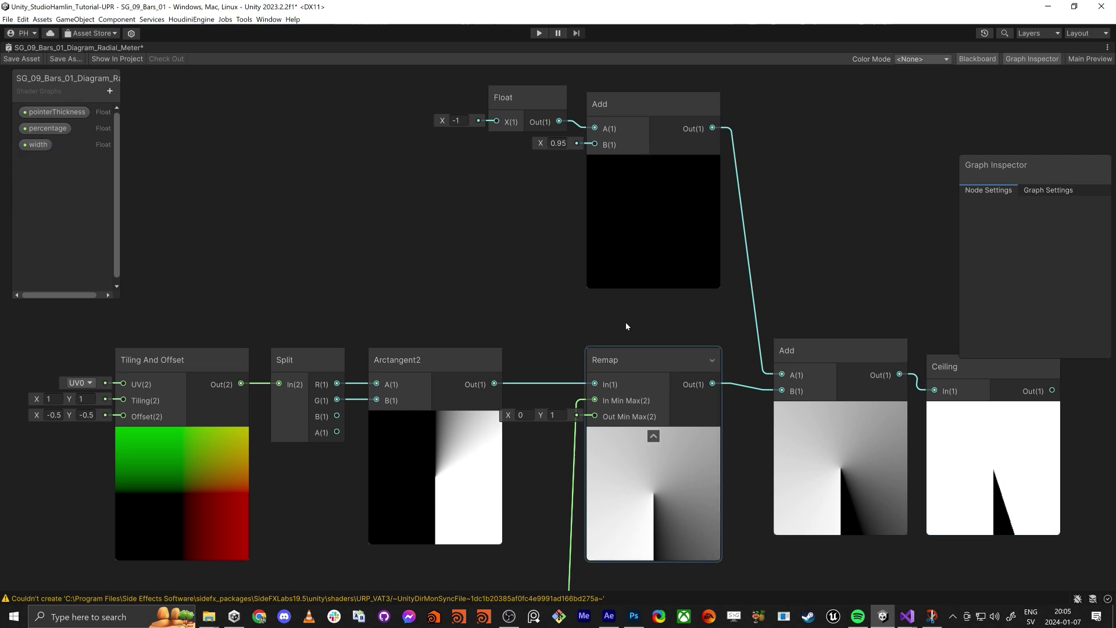
# Step: Feed the width property into the B input of the upper Add node and place it below the Float node
pyautogui.moveTo(34, 145); pyautogui.dragTo(595, 144)
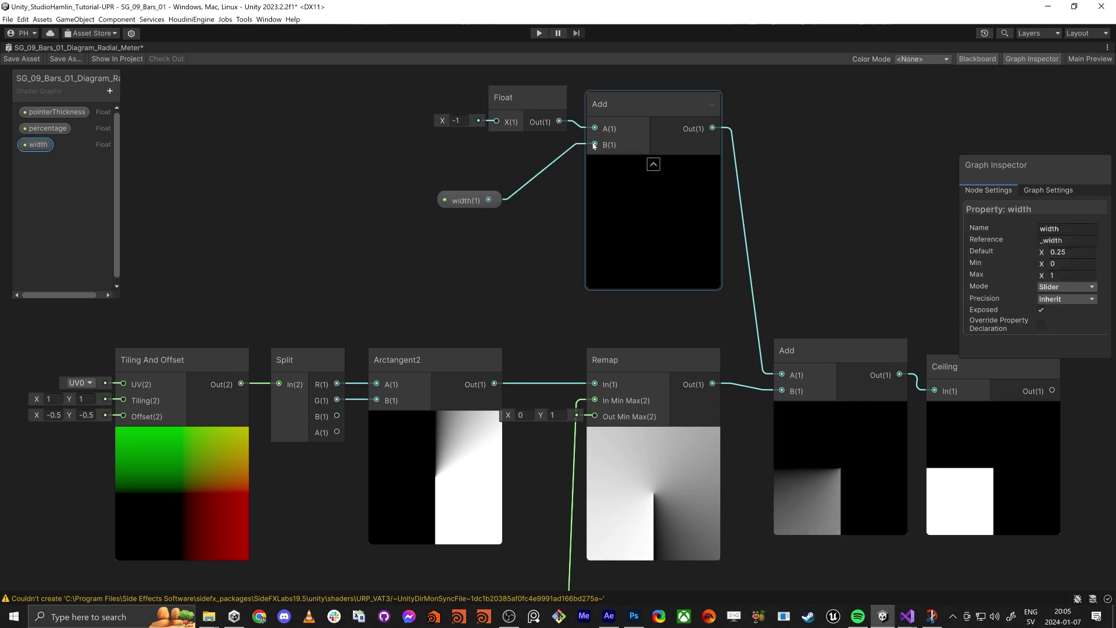
pyautogui.moveTo(480, 197); pyautogui.dragTo(444, 202)
pyautogui.click(1071, 251)
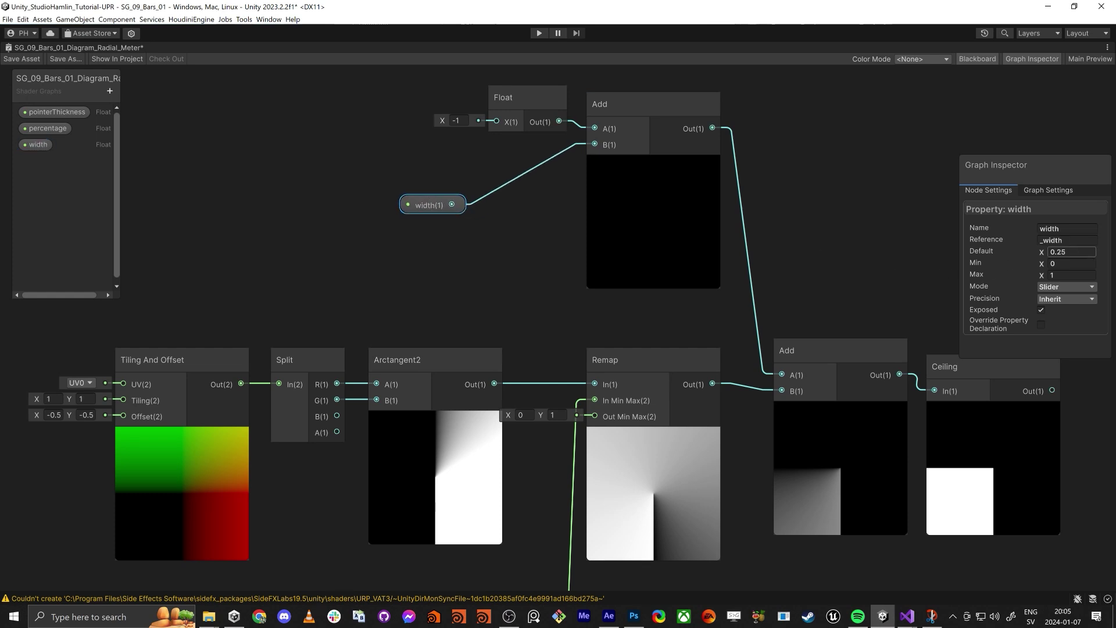
pyautogui.click(1064, 252)
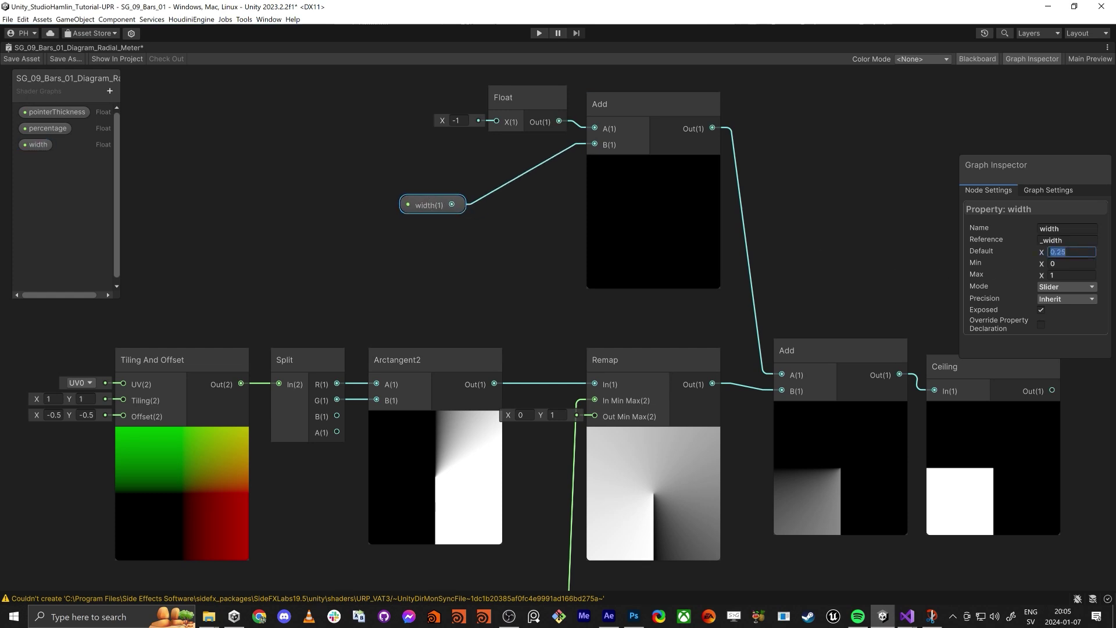
pyautogui.click(895, 272)
pyautogui.click(430, 205)
pyautogui.click(1067, 252)
pyautogui.click(1079, 251)
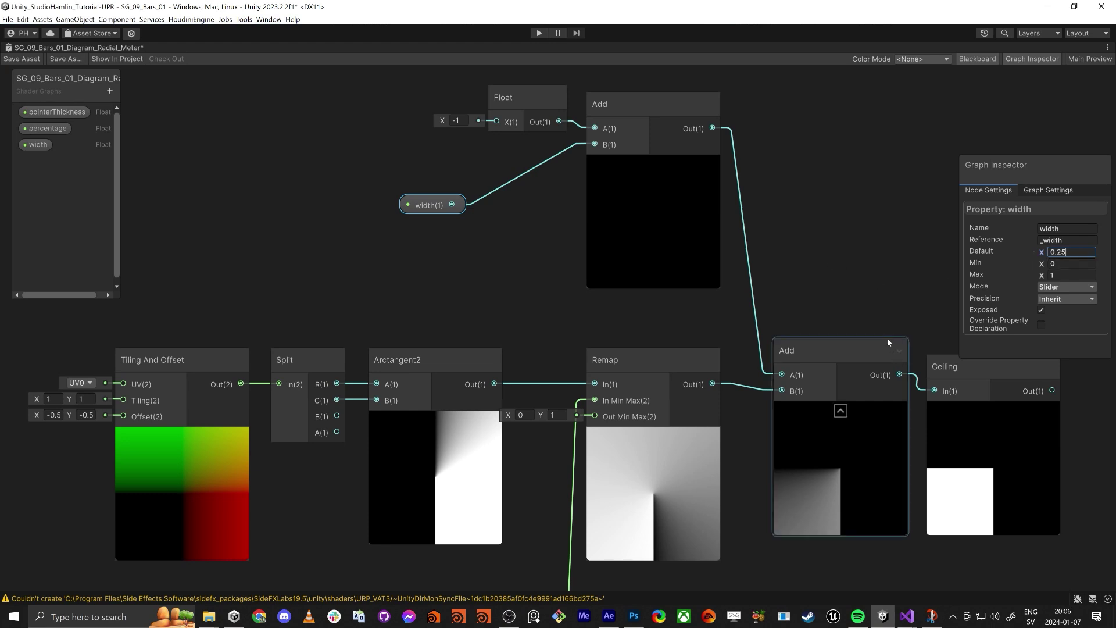
pyautogui.click(869, 302)
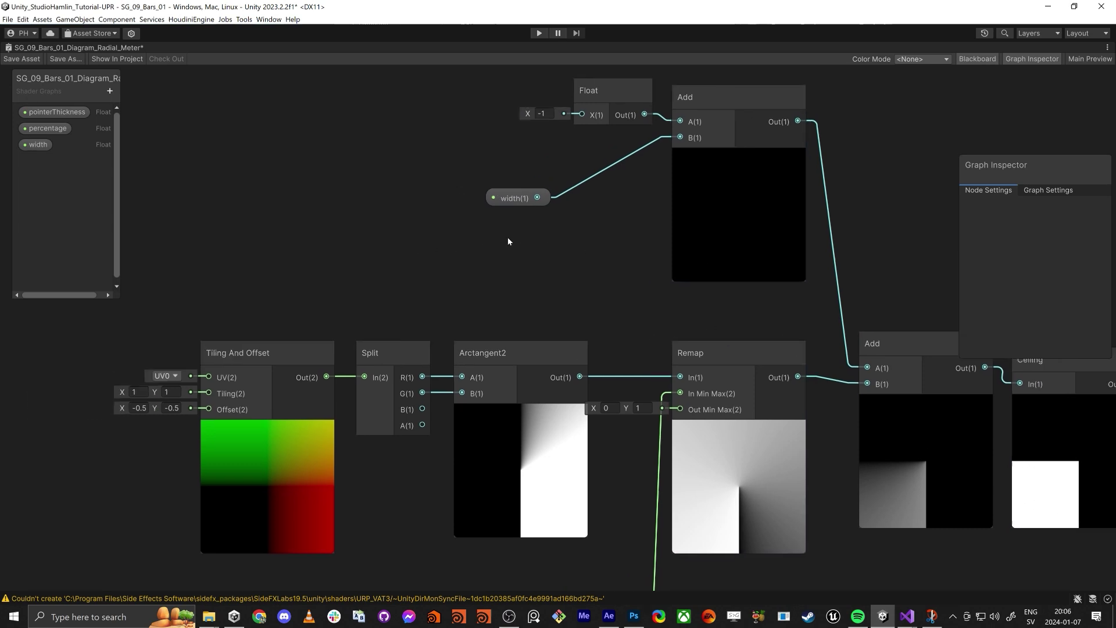
# Step: Move the width property node well to the left of the Tiling And Offset node, keeping it above the row
pyautogui.scroll(-3, 512, 238)
pyautogui.click(263, 215)
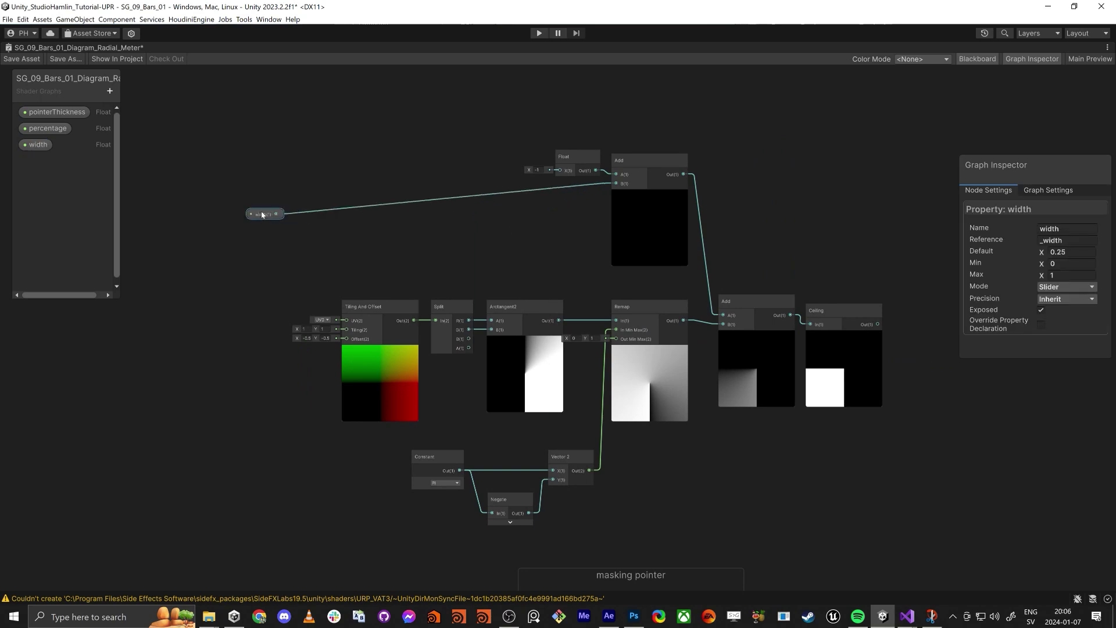
pyautogui.moveTo(262, 215); pyautogui.dragTo(185, 196)
pyautogui.hotkey('alt', 'Tab')
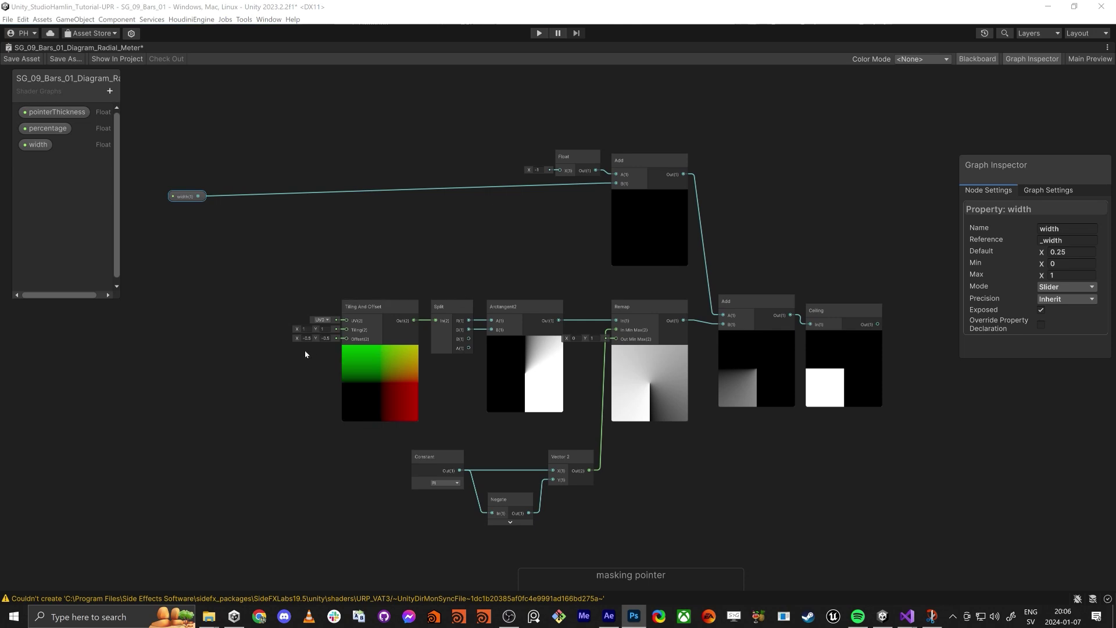
# Step: Create an Add node fed from the Ceiling output into its B input and place it below Tiling And Offset as a preview
pyautogui.moveTo(251, 388); pyautogui.dragTo(379, 376, button='middle')
pyautogui.moveTo(927, 467); pyautogui.dragTo(808, 443, button='middle')
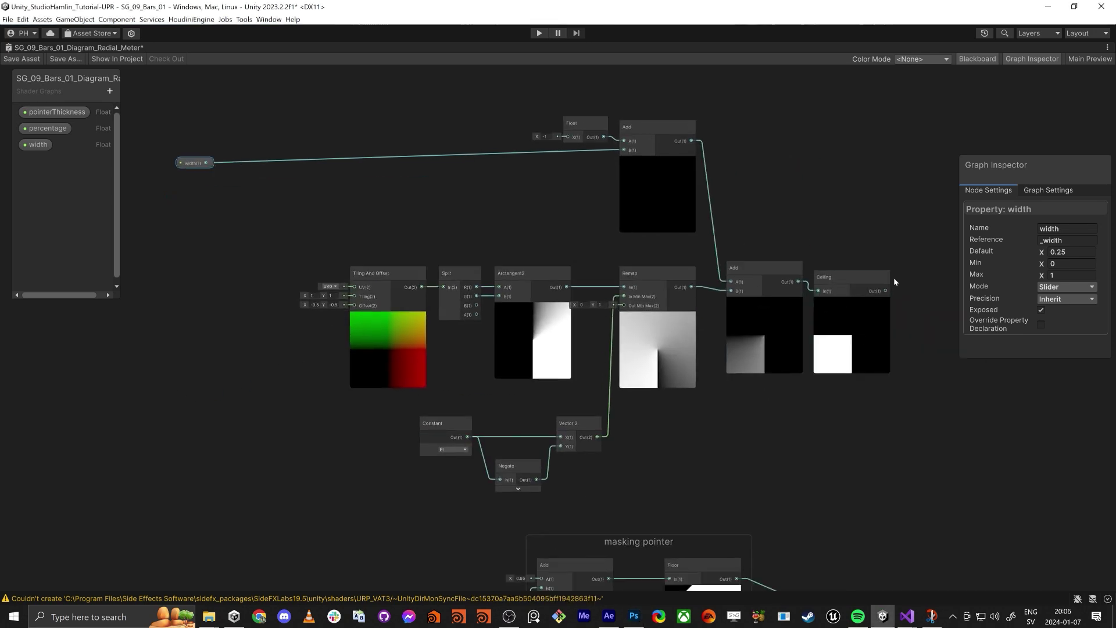
pyautogui.moveTo(886, 290); pyautogui.dragTo(375, 411)
pyautogui.write('add')
pyautogui.press('Return')
pyautogui.scroll(2, 277, 365)
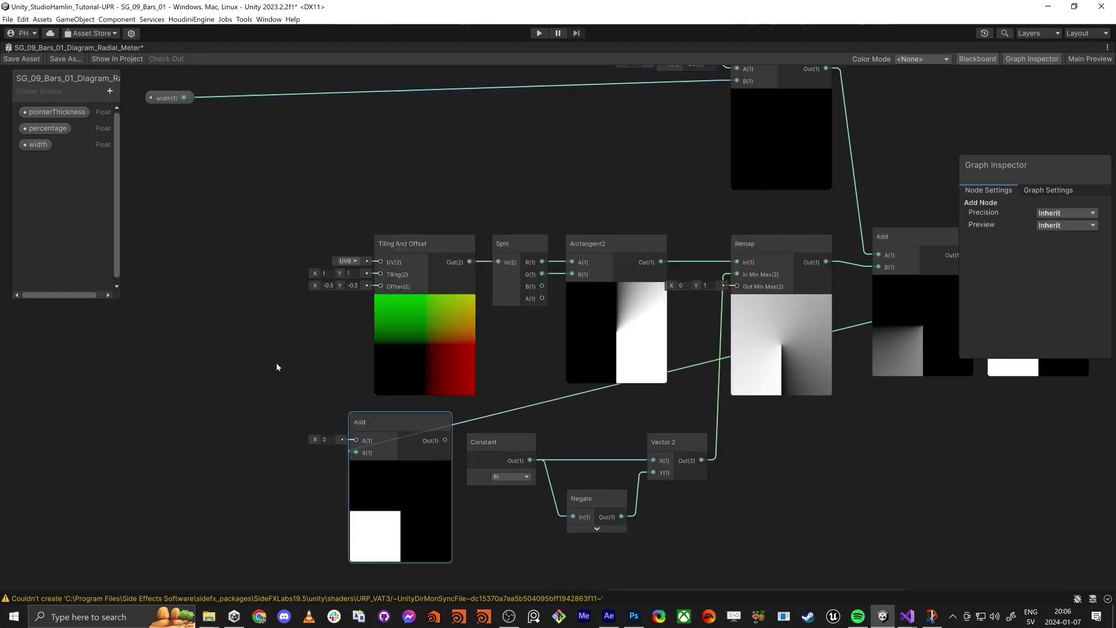
pyautogui.scroll(1, 276, 364)
pyautogui.moveTo(332, 377); pyautogui.dragTo(563, 394, button='middle')
pyautogui.moveTo(661, 451); pyautogui.dragTo(509, 445)
# Step: Create a Rotate node and place it in the empty area left of Tiling And Offset
pyautogui.moveTo(359, 345); pyautogui.dragTo(452, 333, button='middle')
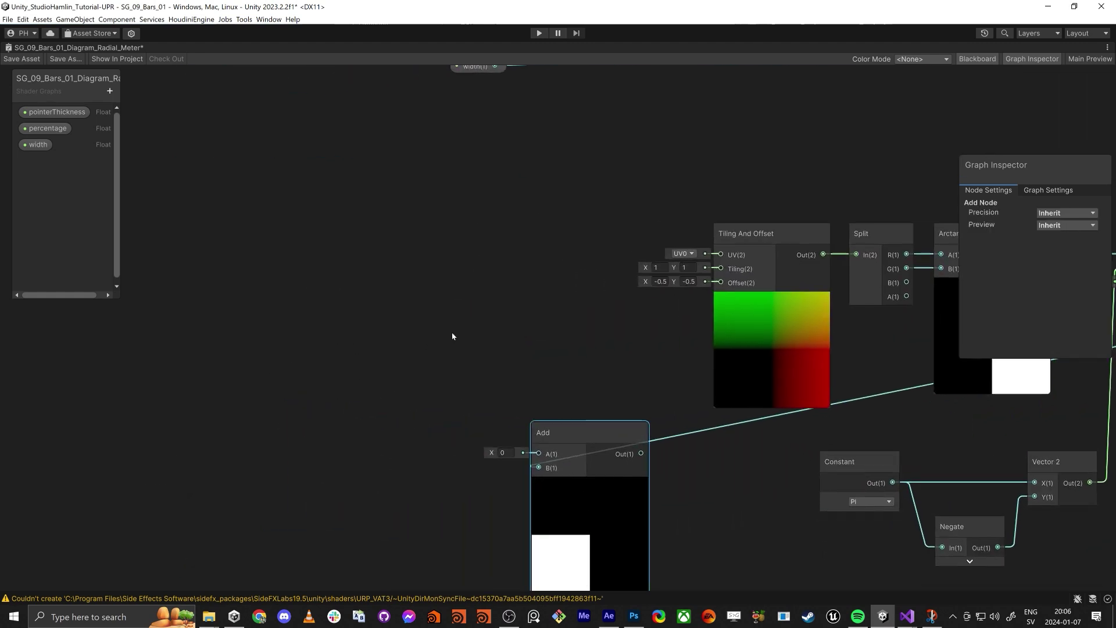
pyautogui.scroll(1, 448, 335)
pyautogui.click(410, 266)
pyautogui.press('space')
pyautogui.write('rota')
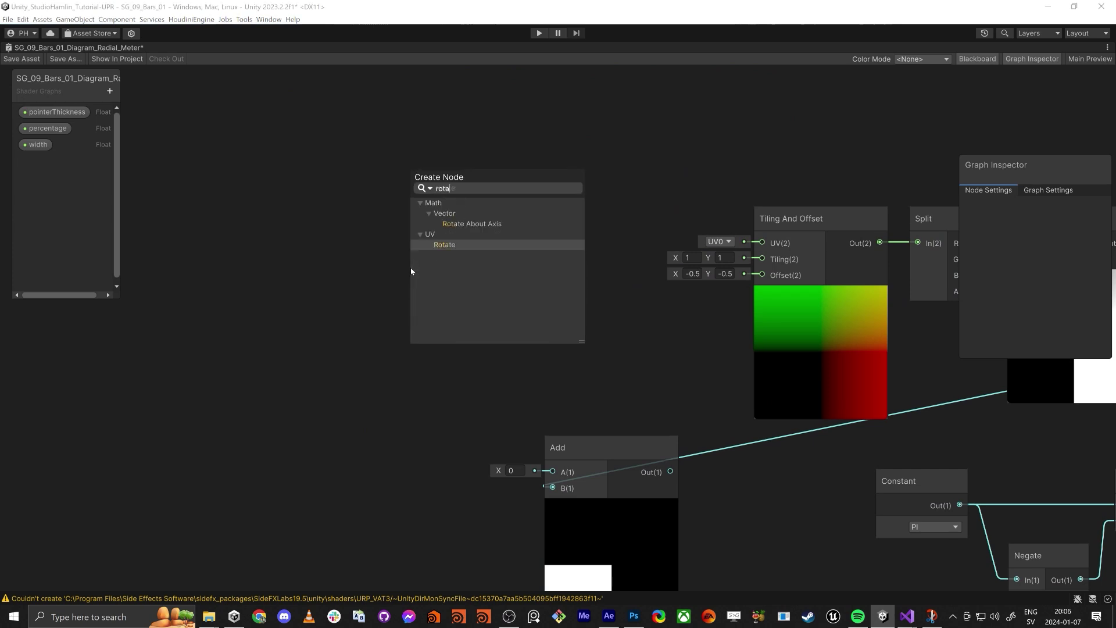
pyautogui.press('Return')
pyautogui.moveTo(371, 284); pyautogui.dragTo(364, 180)
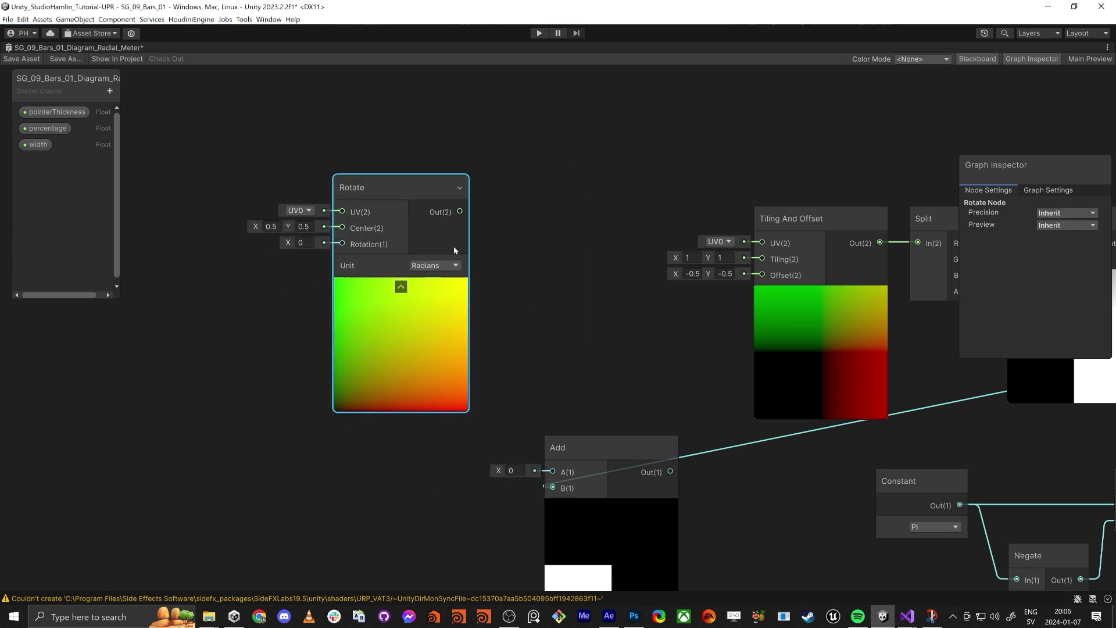
# Step: Connect the Rotate output to Tiling And Offset's UV input and position the preview Add node between the two
pyautogui.moveTo(461, 214); pyautogui.dragTo(762, 243)
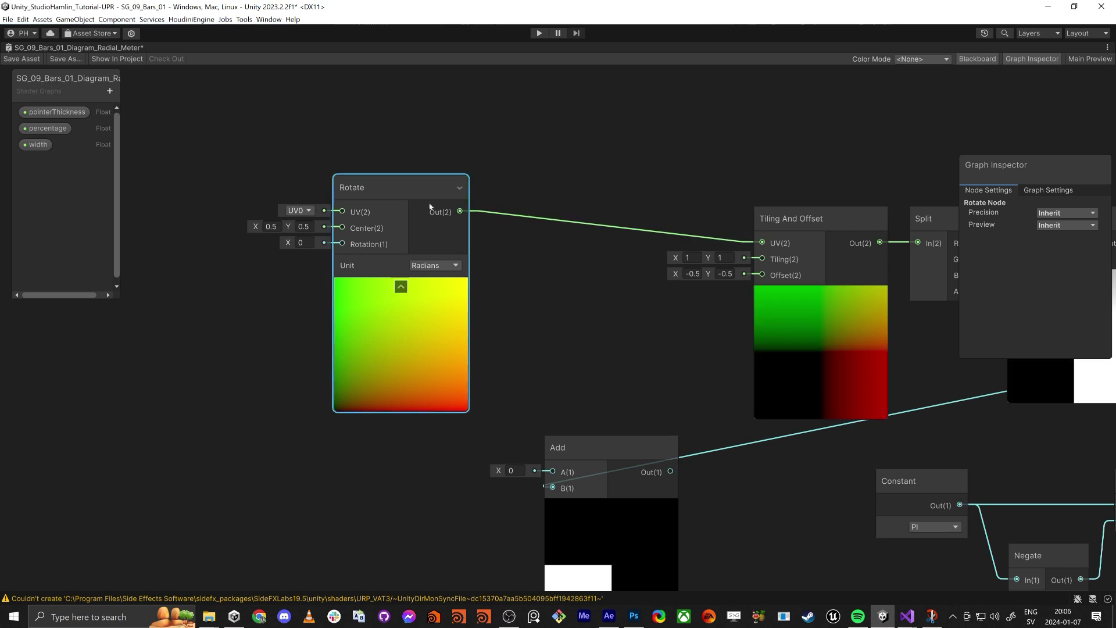
pyautogui.moveTo(418, 192); pyautogui.dragTo(412, 233)
pyautogui.moveTo(582, 445); pyautogui.dragTo(633, 343)
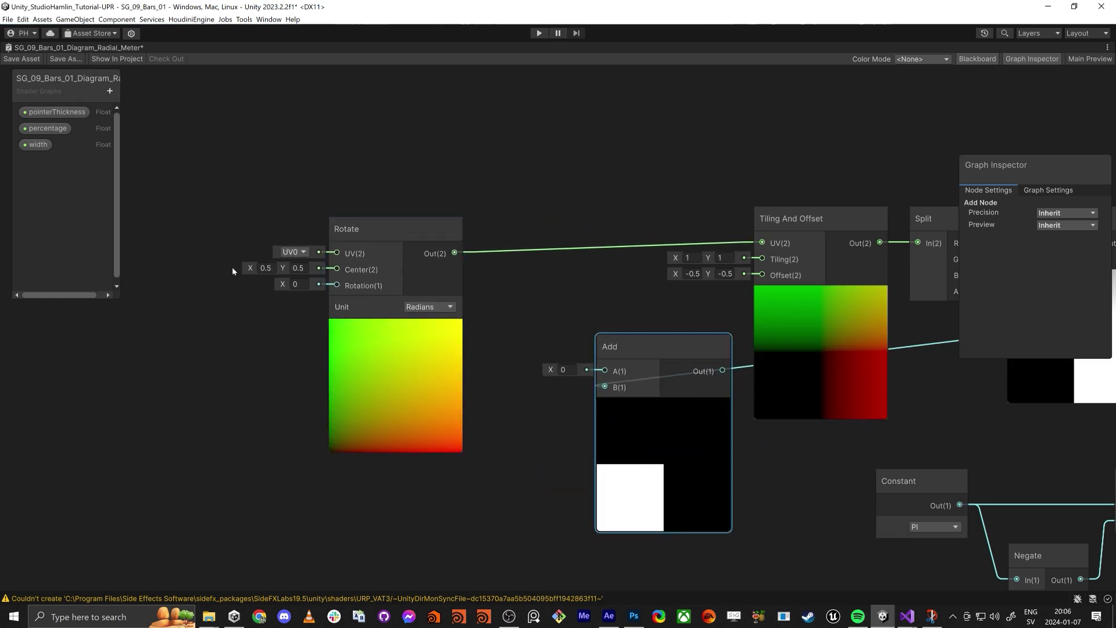
# Step: Try a negative Rotation value on the Rotate node and undo the change
pyautogui.moveTo(281, 285); pyautogui.dragTo(414, 393)
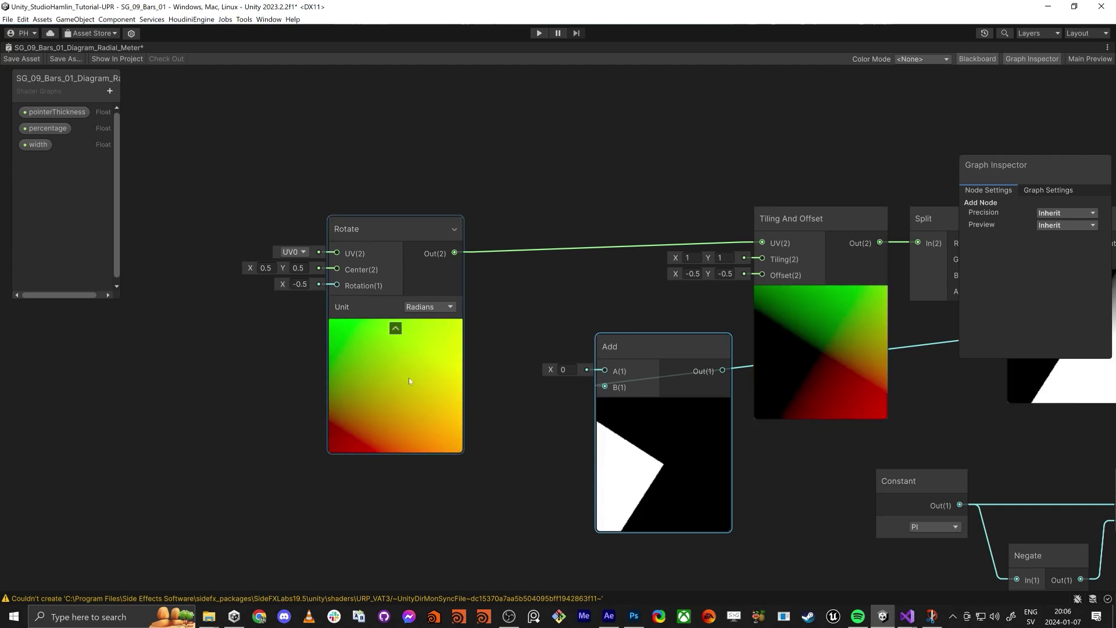
pyautogui.hotkey('ctrl', 'z')
pyautogui.click(285, 355)
# Step: Move the width property node to the upper left of the Rotate node
pyautogui.moveTo(297, 376); pyautogui.dragTo(392, 399, button='middle')
pyautogui.scroll(-3, 388, 375)
pyautogui.moveTo(578, 192); pyautogui.dragTo(609, 194, button='middle')
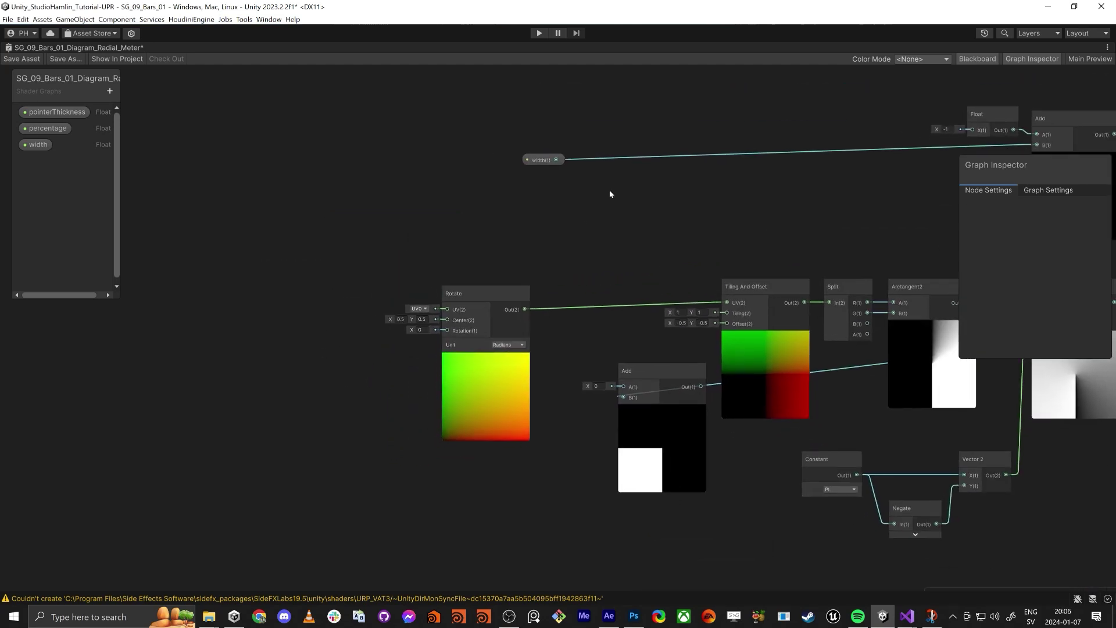
pyautogui.click(541, 159)
pyautogui.moveTo(541, 159); pyautogui.dragTo(290, 214)
# Step: Create a Multiply node with the width output feeding its A input and set its B value to 180
pyautogui.scroll(3, 294, 217)
pyautogui.scroll(-1, 278, 253)
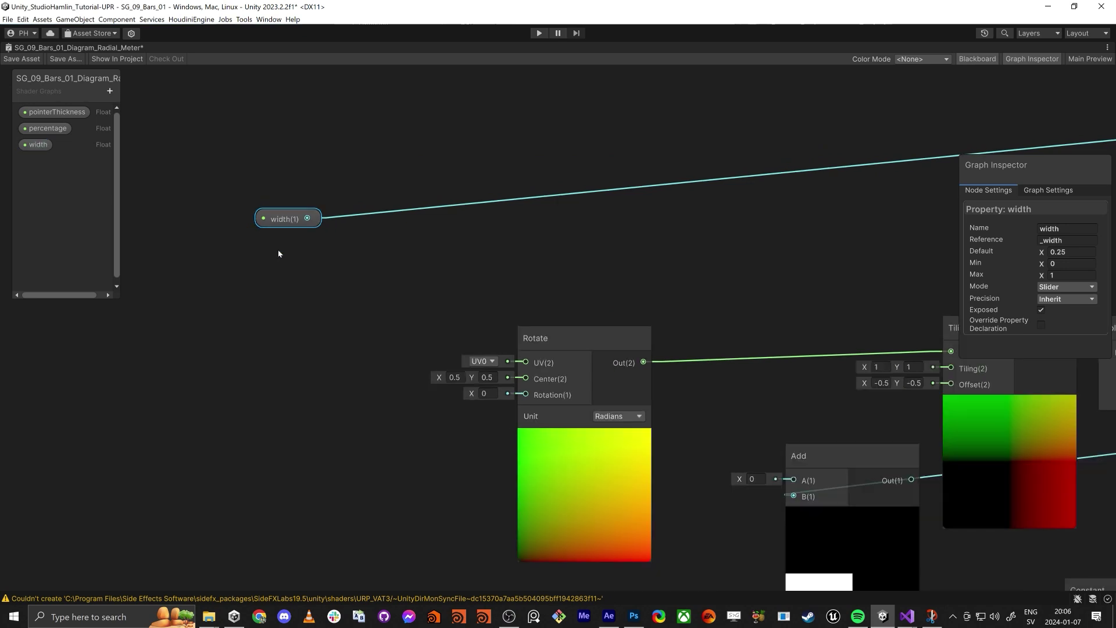
pyautogui.moveTo(278, 254); pyautogui.dragTo(265, 175, button='middle')
pyautogui.moveTo(288, 138); pyautogui.dragTo(342, 229)
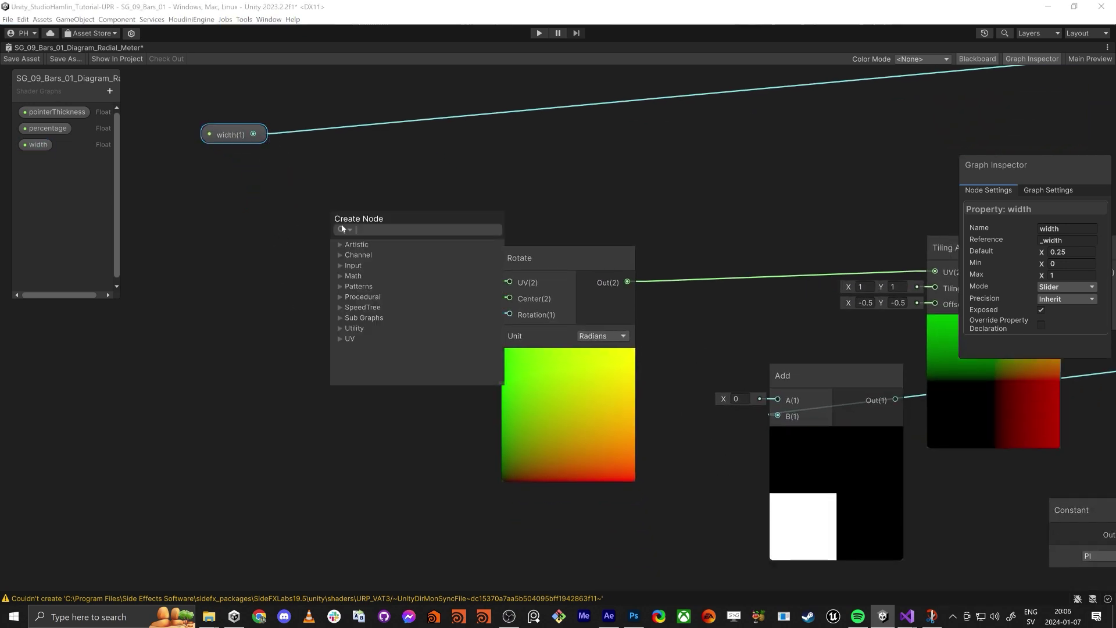
pyautogui.write('mul')
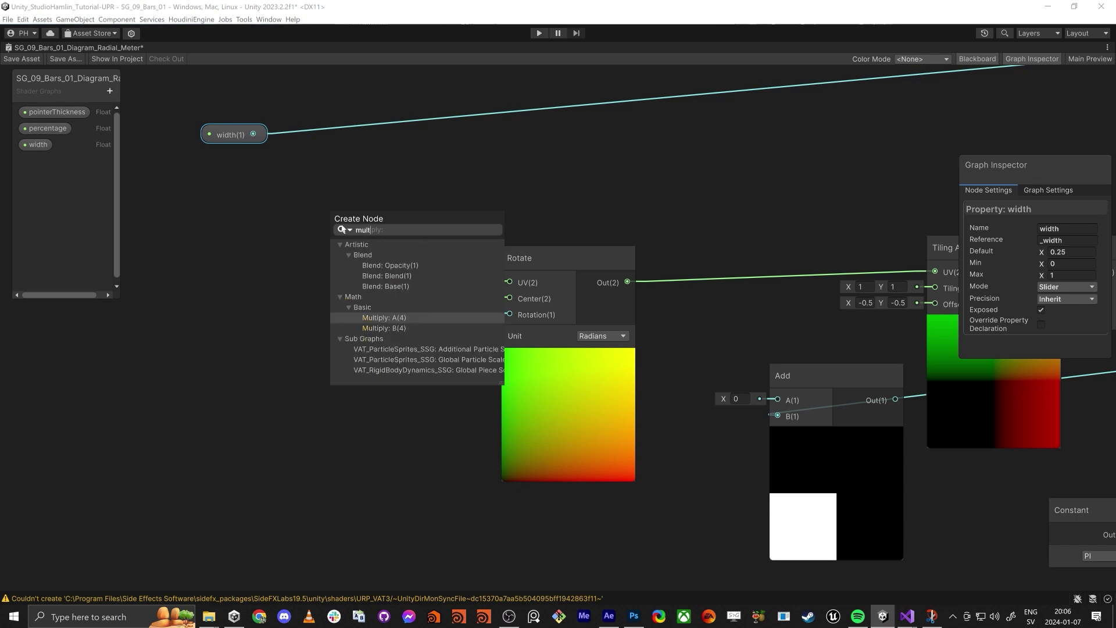
pyautogui.write('t')
pyautogui.press('Return')
pyautogui.click(290, 249)
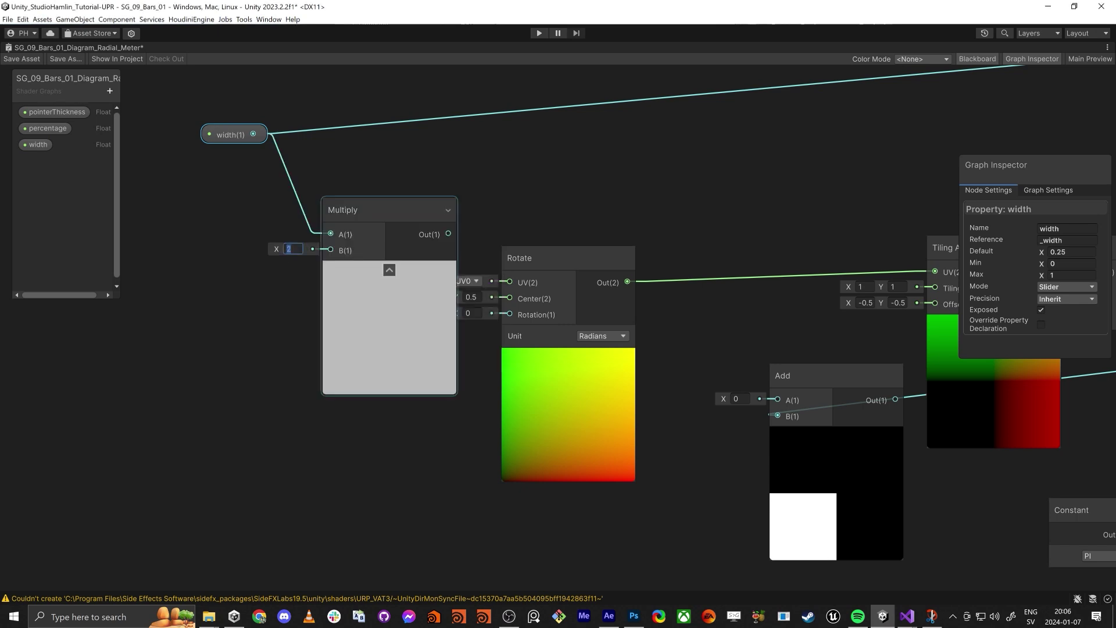
pyautogui.write('180')
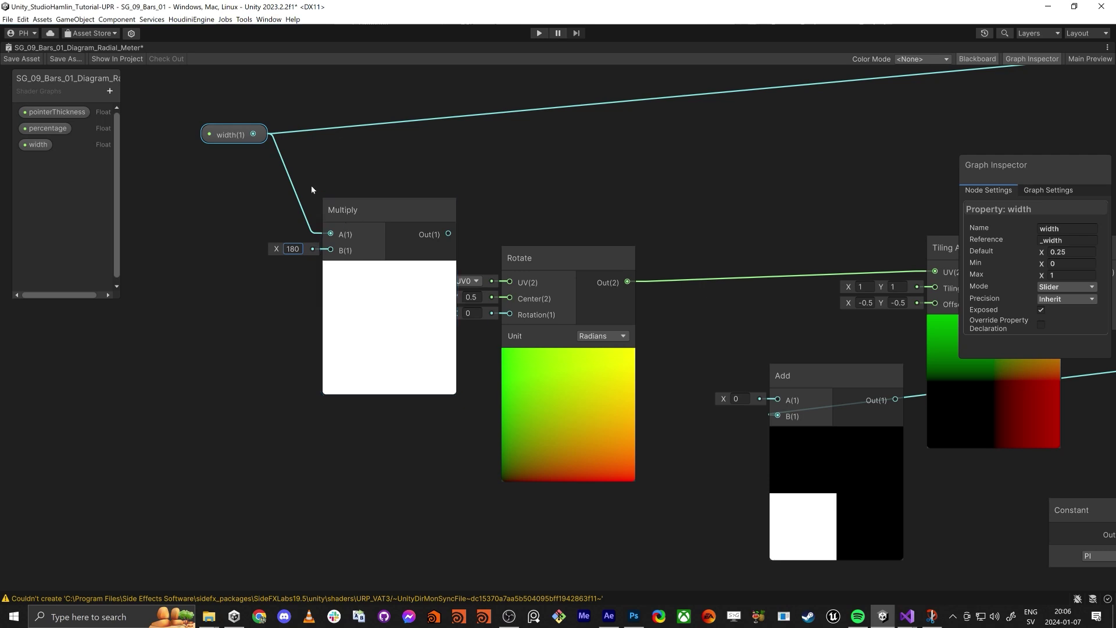
# Step: Shift the width property and the Multiply node further left to make room before the Rotate node
pyautogui.moveTo(237, 137); pyautogui.dragTo(190, 108)
pyautogui.moveTo(364, 253); pyautogui.dragTo(267, 207)
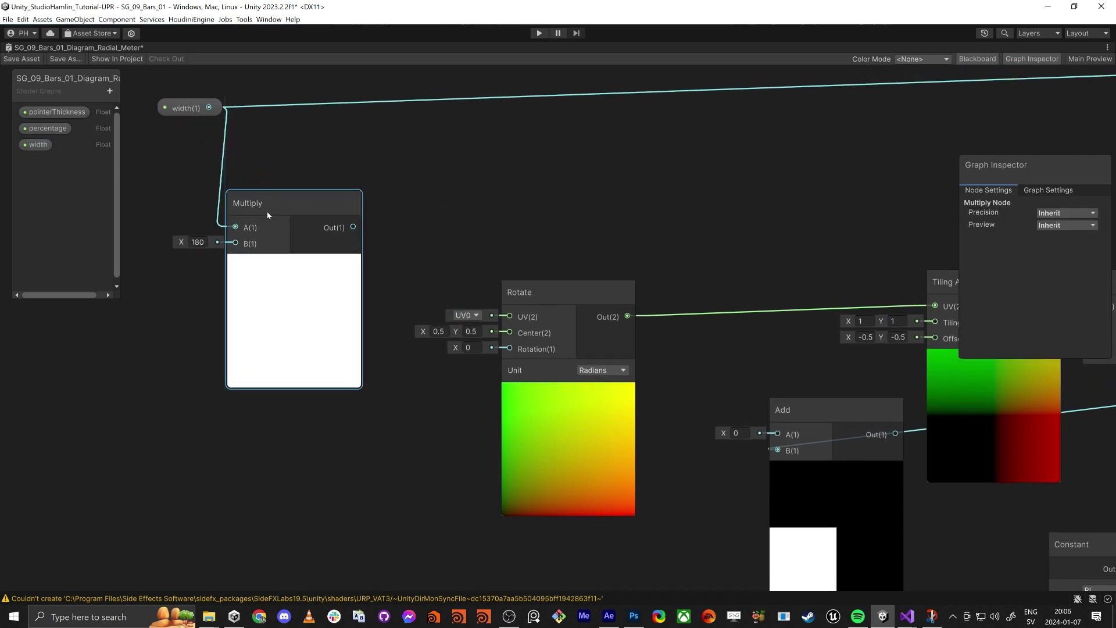
pyautogui.click(563, 450)
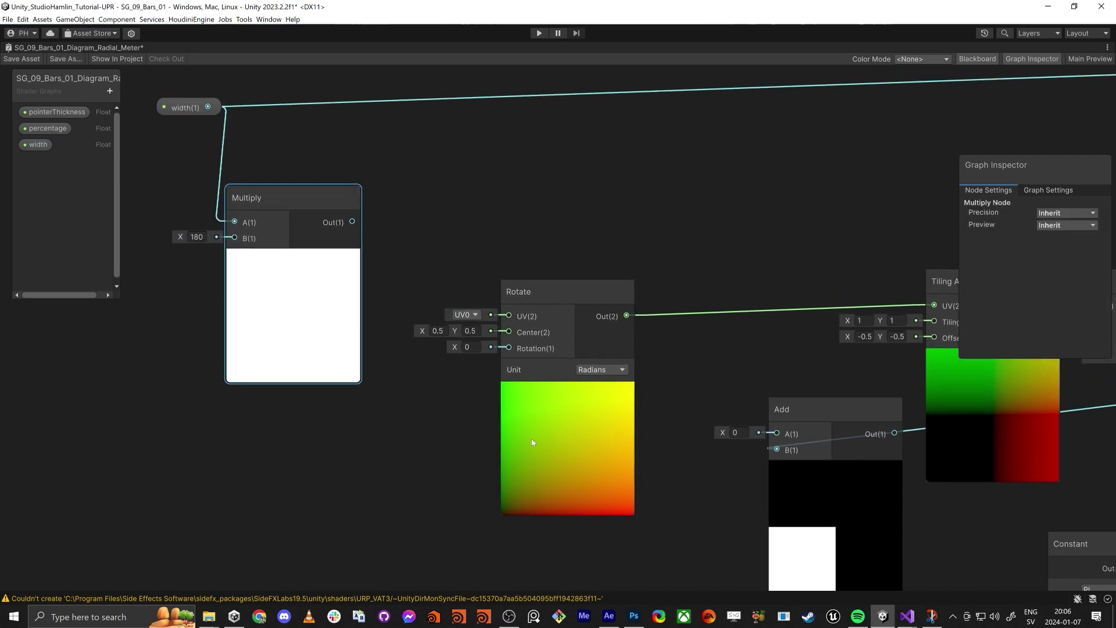
pyautogui.click(438, 459)
pyautogui.press('space')
pyautogui.press('Escape')
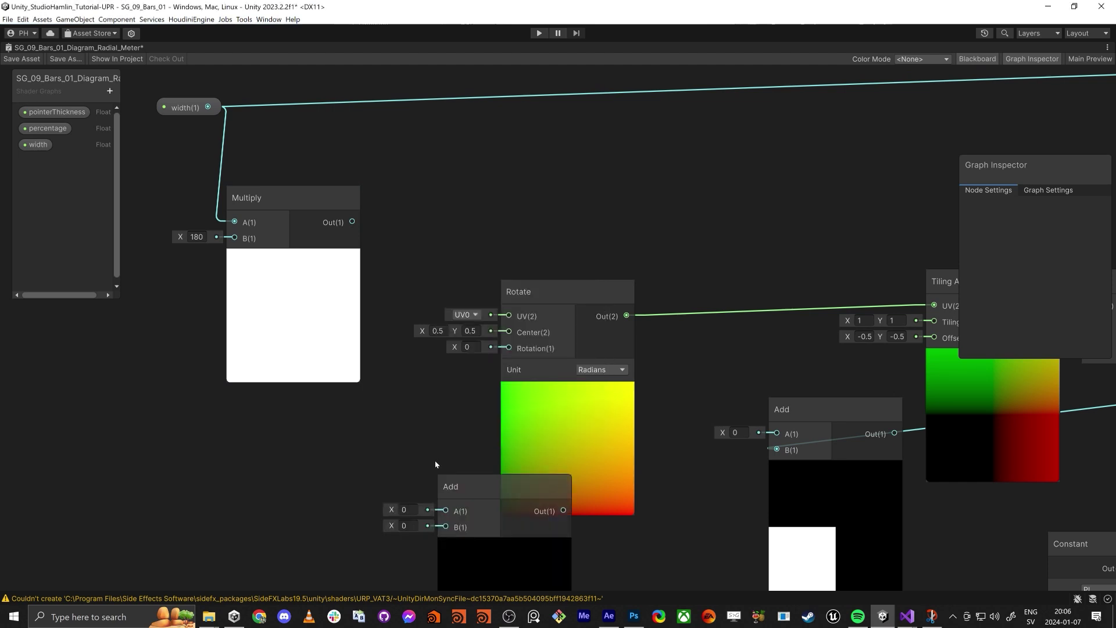
pyautogui.moveTo(465, 490); pyautogui.dragTo(295, 472)
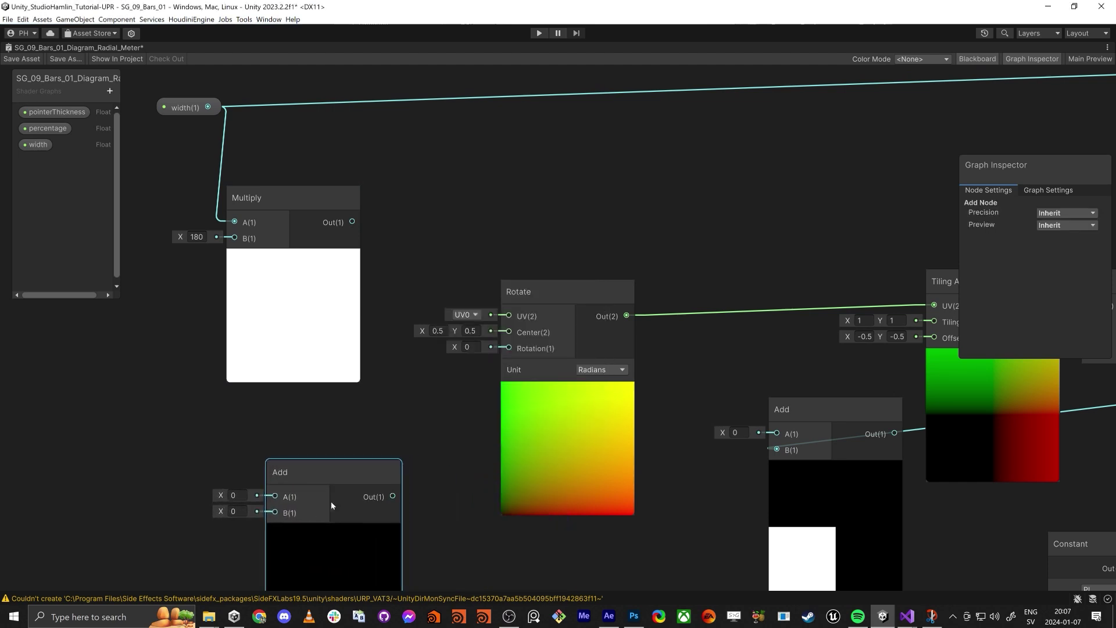
pyautogui.press('Delete')
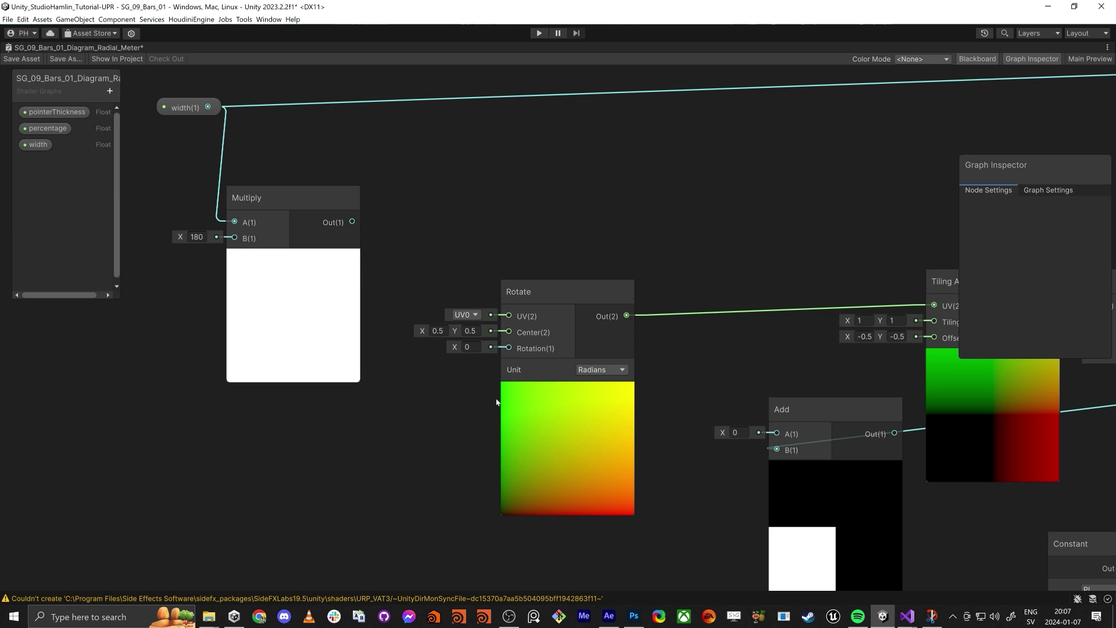
# Step: Move the Rotate node up and to the right, and lower the preview Add node below it
pyautogui.moveTo(536, 297); pyautogui.dragTo(630, 261)
pyautogui.moveTo(813, 407); pyautogui.dragTo(822, 463)
pyautogui.moveTo(810, 438); pyautogui.dragTo(850, 346, button='middle')
pyautogui.moveTo(850, 378); pyautogui.dragTo(838, 386)
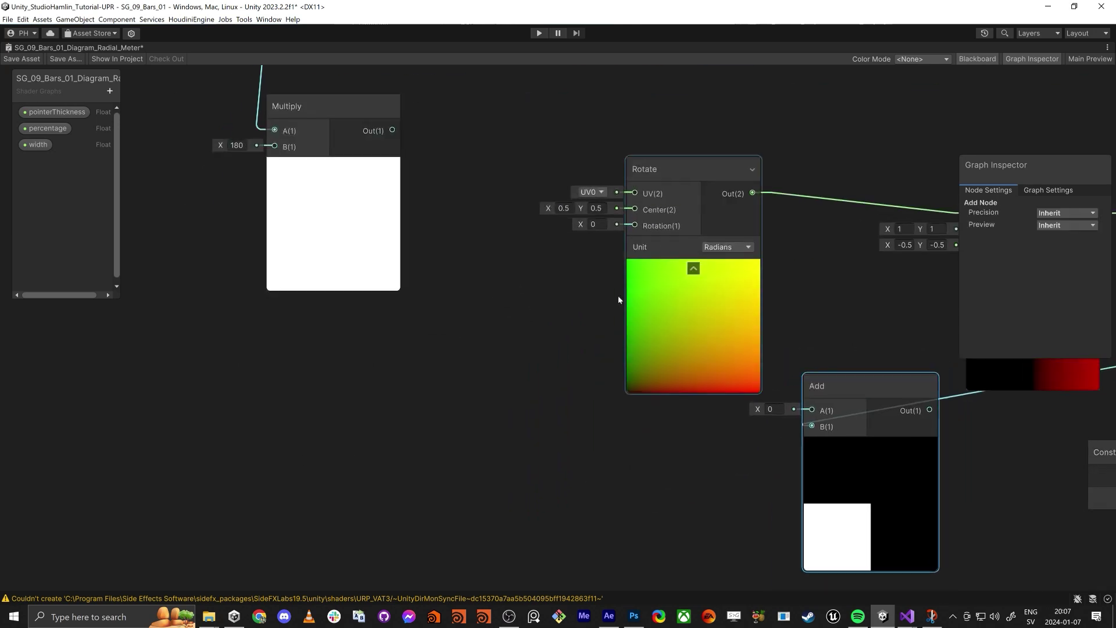
# Step: Spread the width property and the Multiply node further away from the Rotate node
pyautogui.scroll(-5, 618, 300)
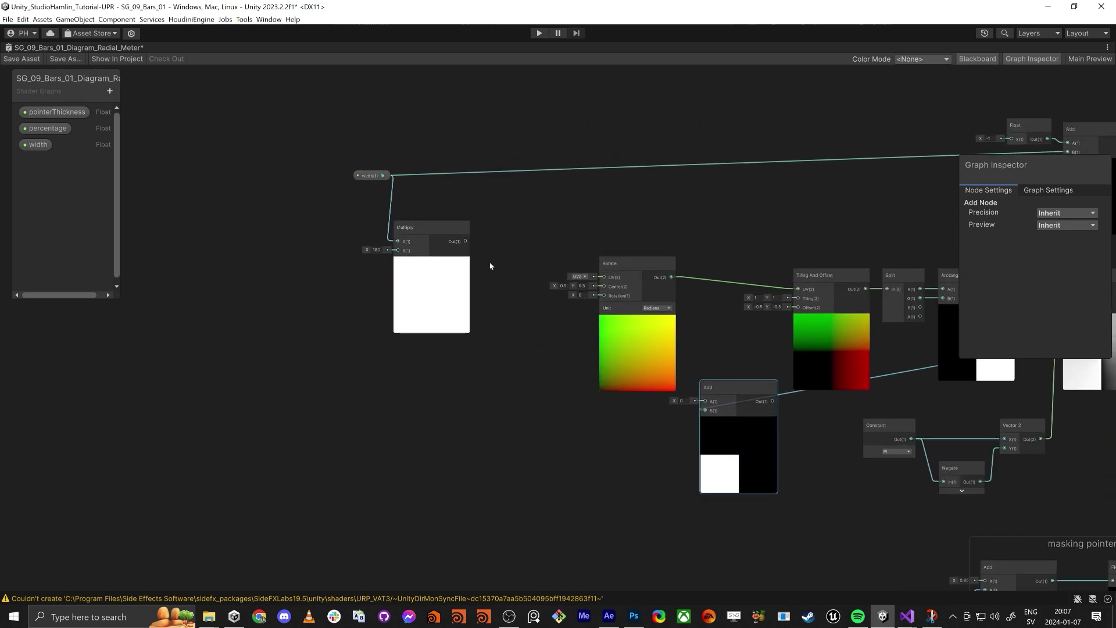
pyautogui.moveTo(372, 175); pyautogui.dragTo(314, 164)
pyautogui.moveTo(404, 226); pyautogui.dragTo(346, 216)
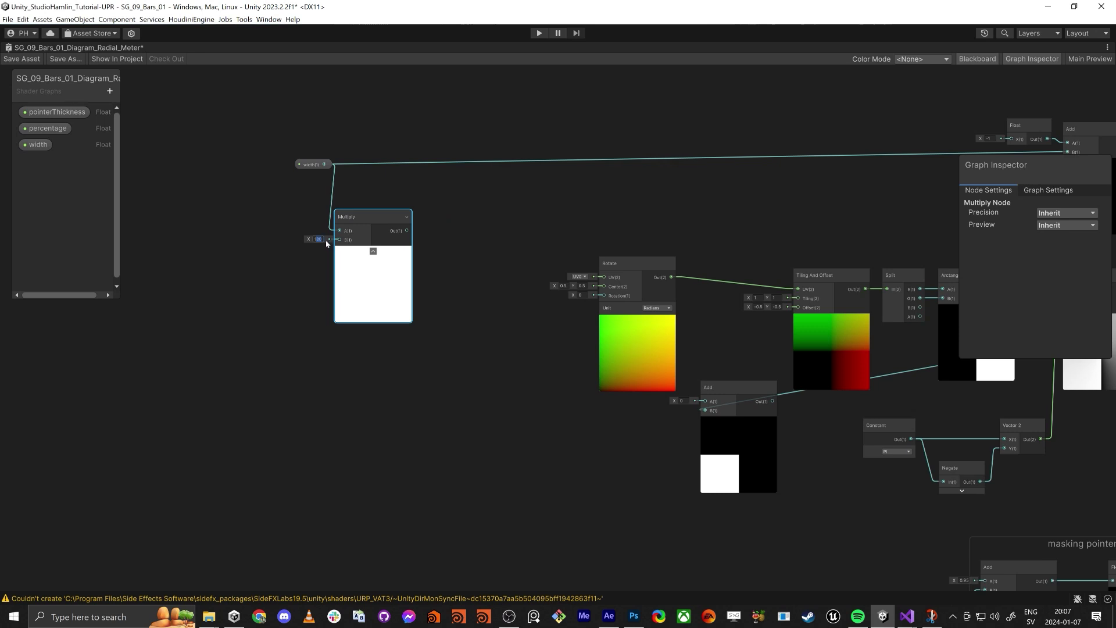
pyautogui.click(277, 262)
pyautogui.click(311, 169)
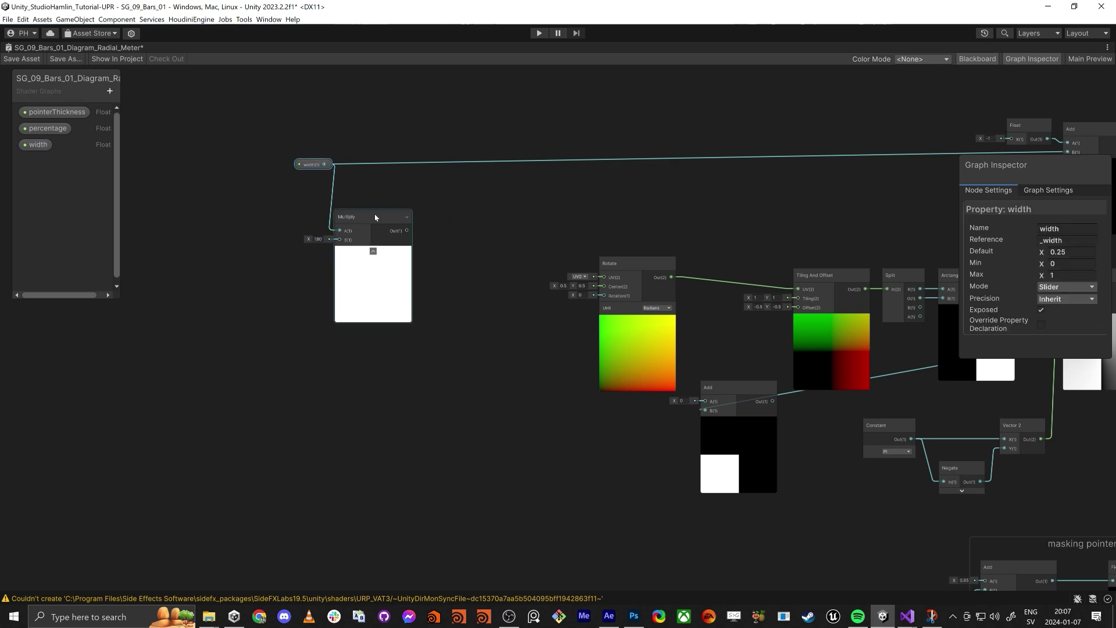
# Step: Create a Subtract node with the Multiply output feeding its A input and set its B value to 180
pyautogui.moveTo(407, 230); pyautogui.dragTo(458, 379)
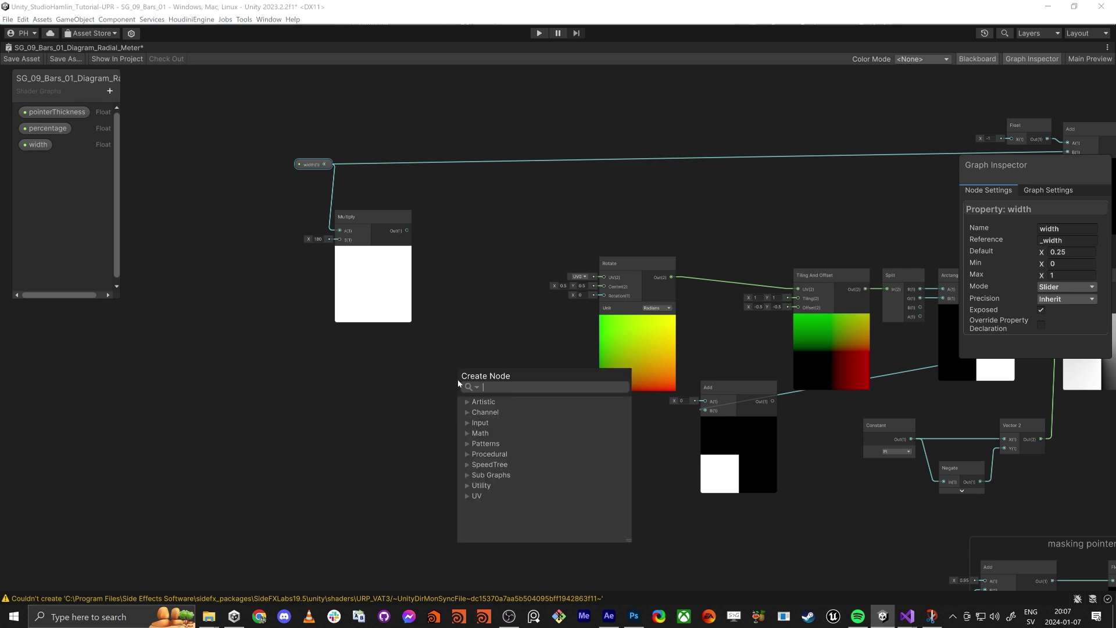
pyautogui.write('sub')
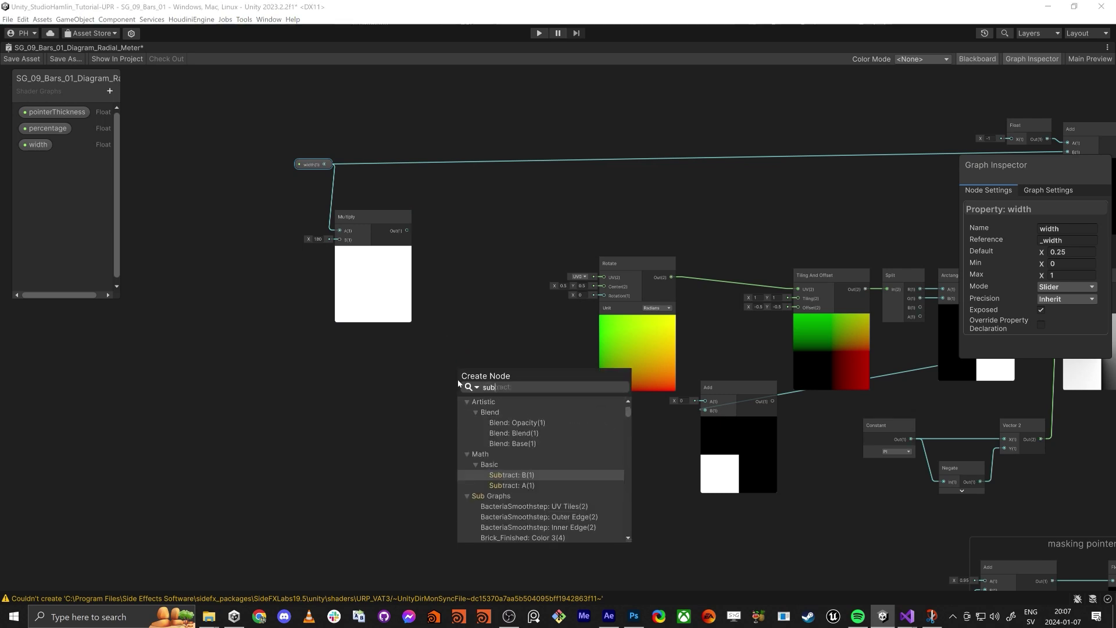
pyautogui.write('tra')
pyautogui.press('Return')
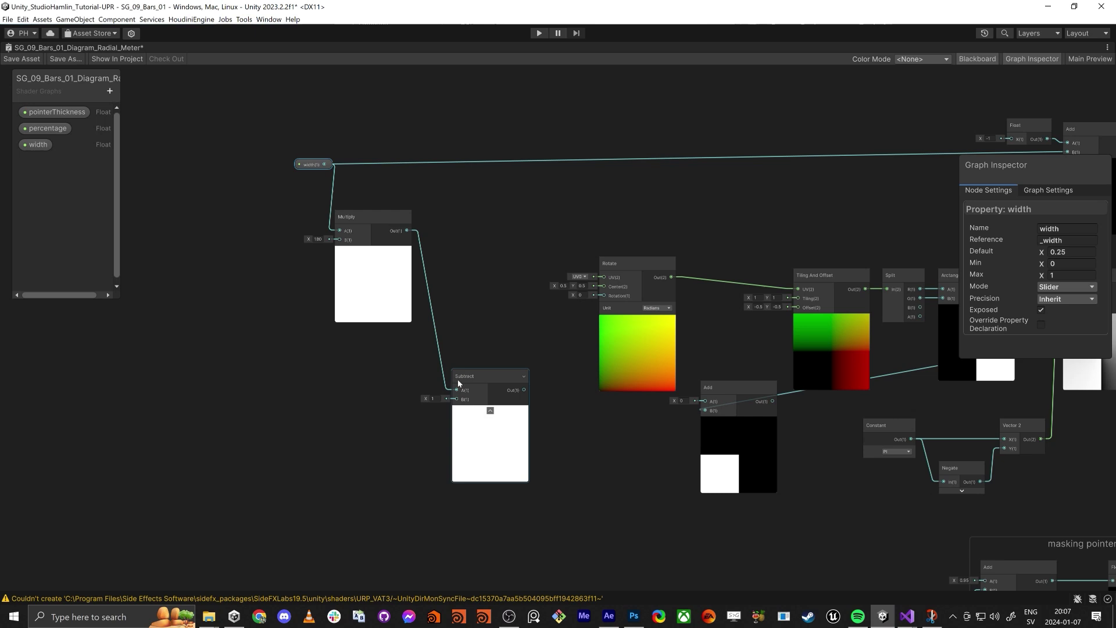
pyautogui.click(342, 427)
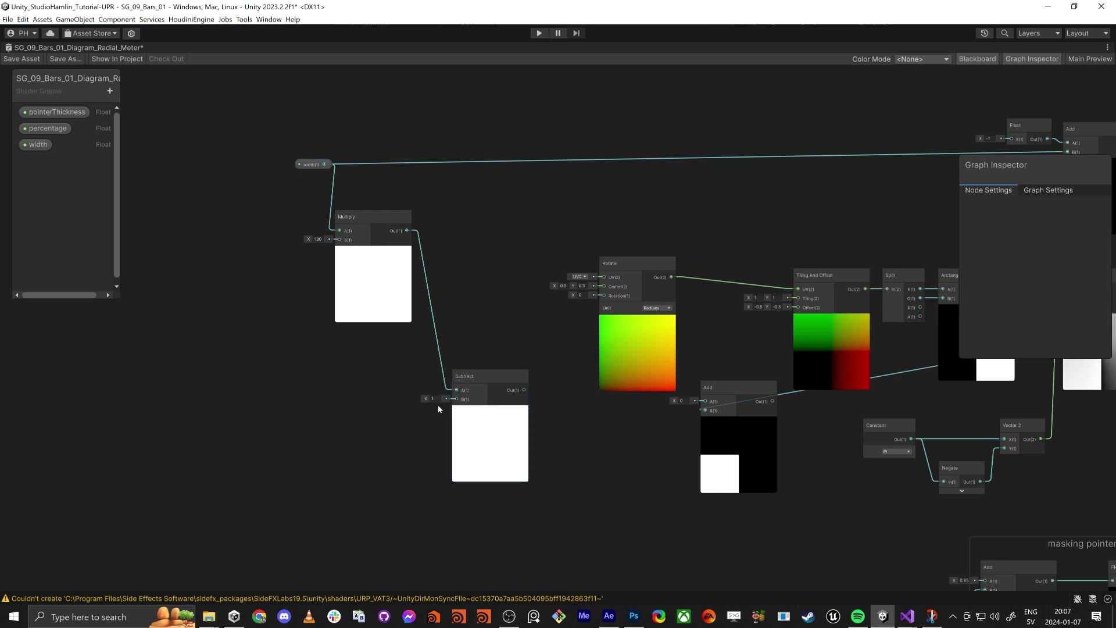
pyautogui.moveTo(437, 399); pyautogui.dragTo(394, 400)
pyautogui.write('180')
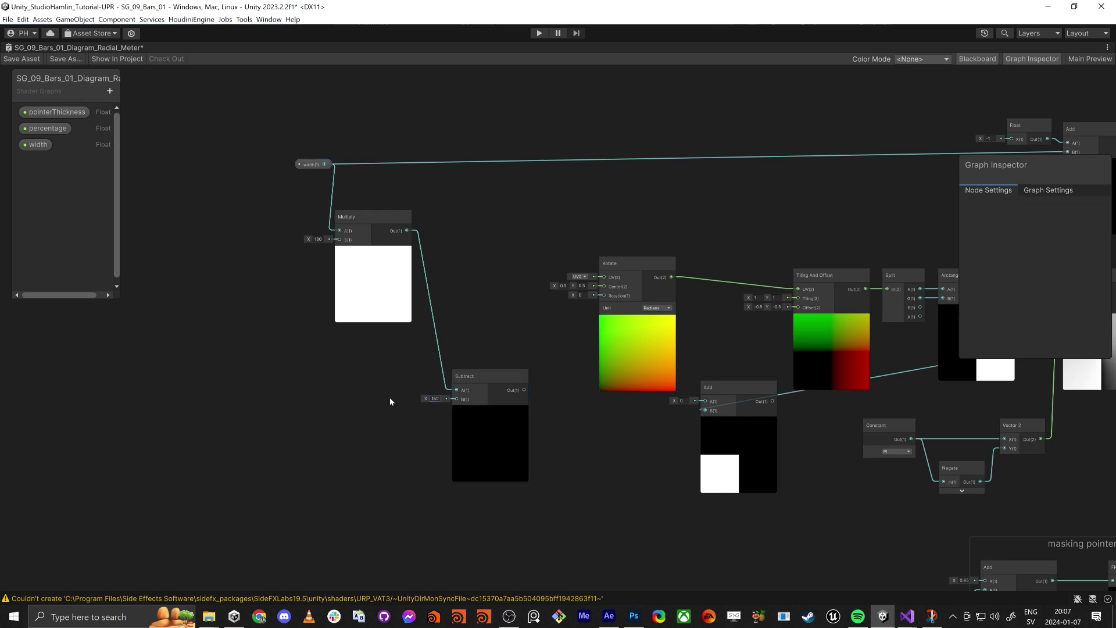
# Step: Feed the Subtract output into the Rotate node's Rotation input, set its unit to Degrees, and nudge the width property up and left
pyautogui.moveTo(505, 376); pyautogui.dragTo(603, 295)
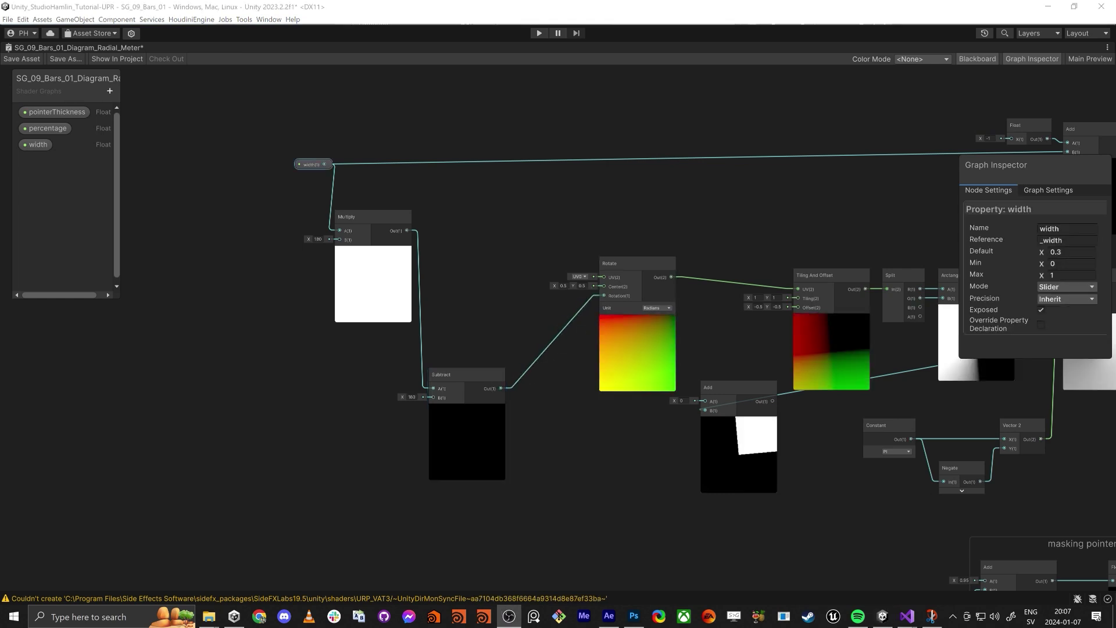
pyautogui.click(654, 309)
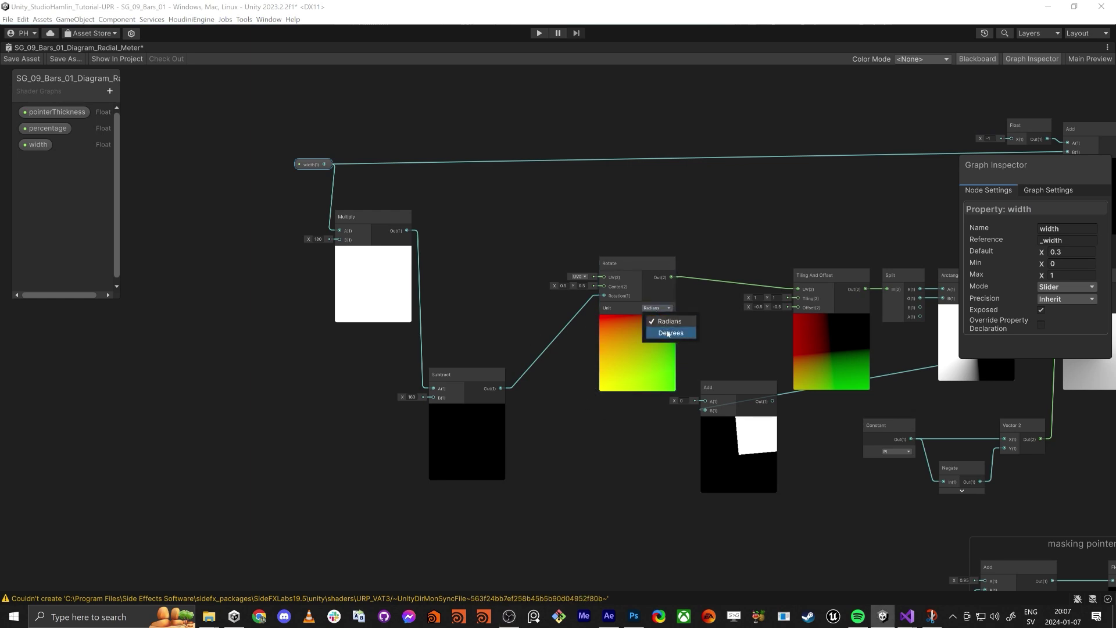
pyautogui.click(670, 333)
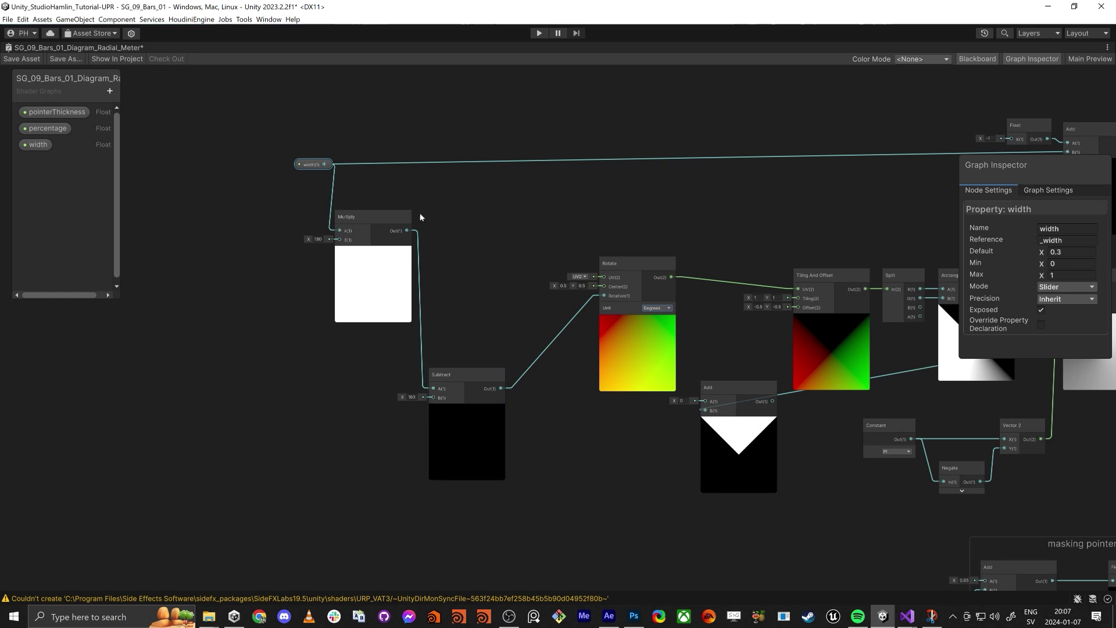
pyautogui.moveTo(313, 168); pyautogui.dragTo(298, 156)
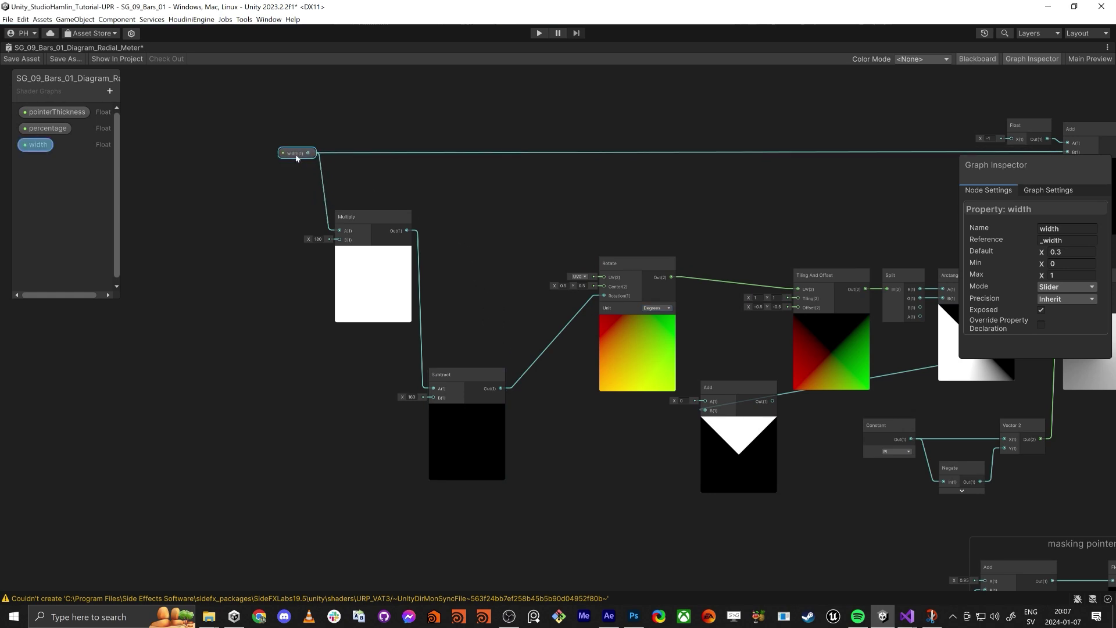
pyautogui.click(344, 218)
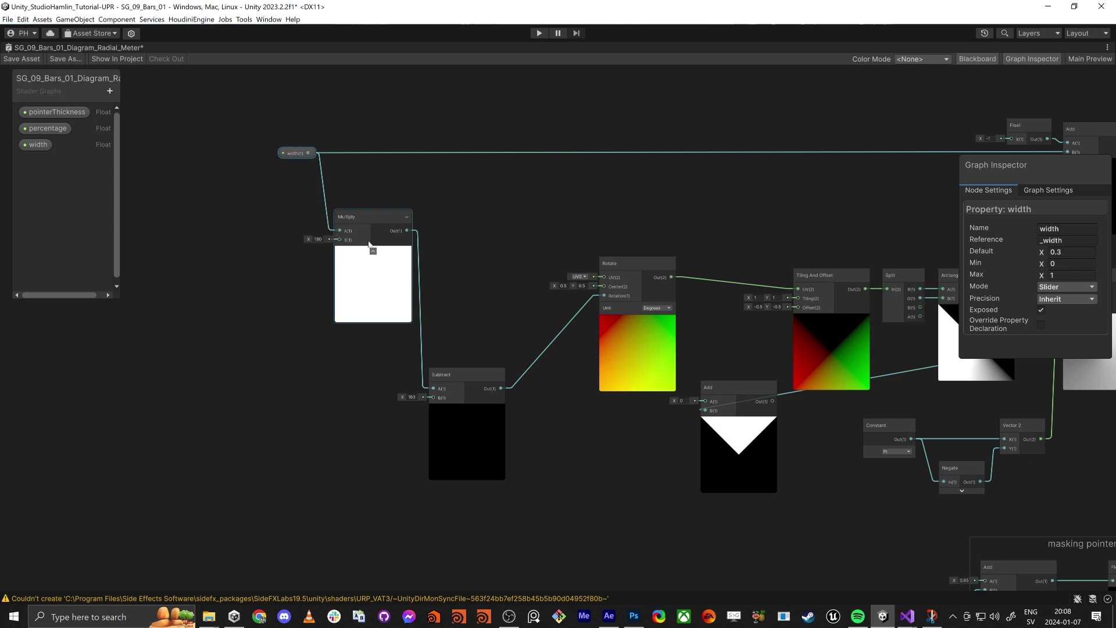
pyautogui.click(439, 395)
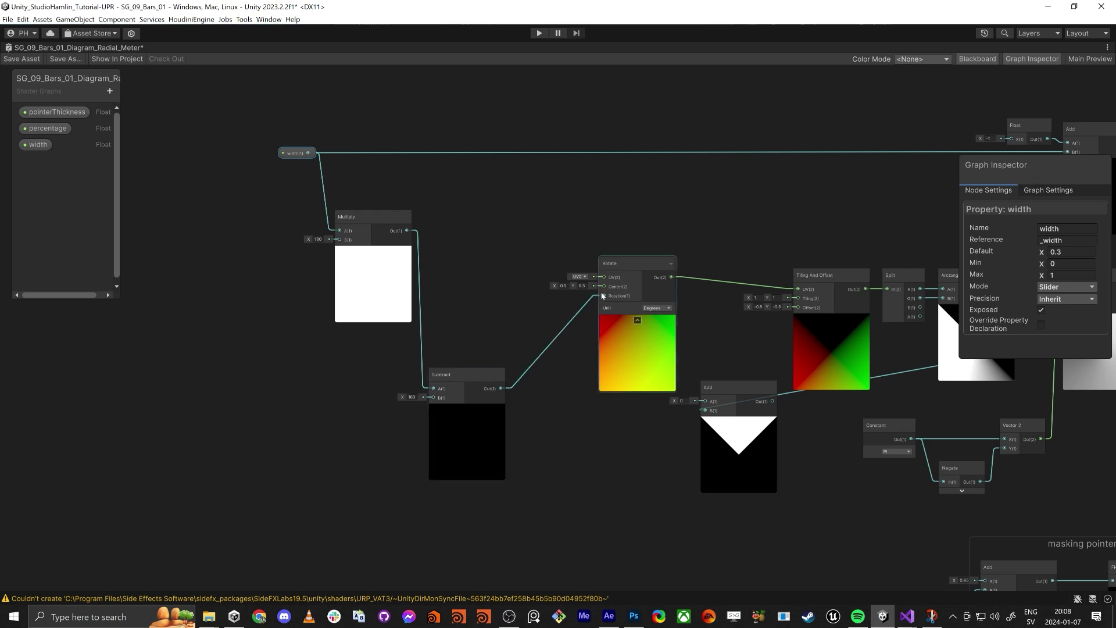
# Step: Disconnect the Multiply output from the Subtract node and set the Subtract node's A value to 0
pyautogui.click(436, 342)
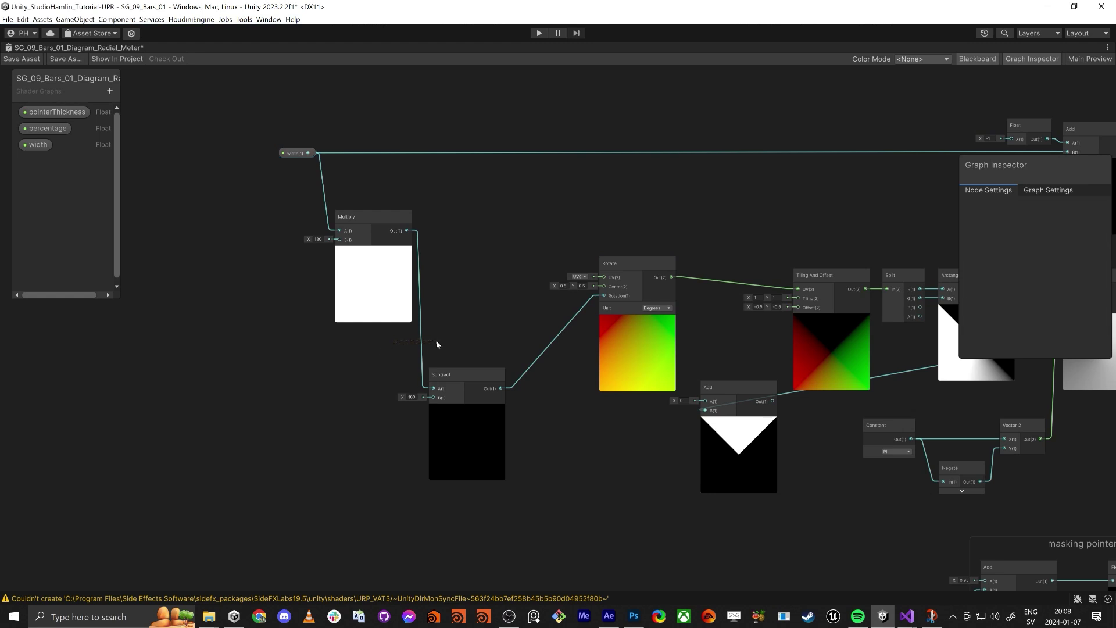
pyautogui.press('Delete')
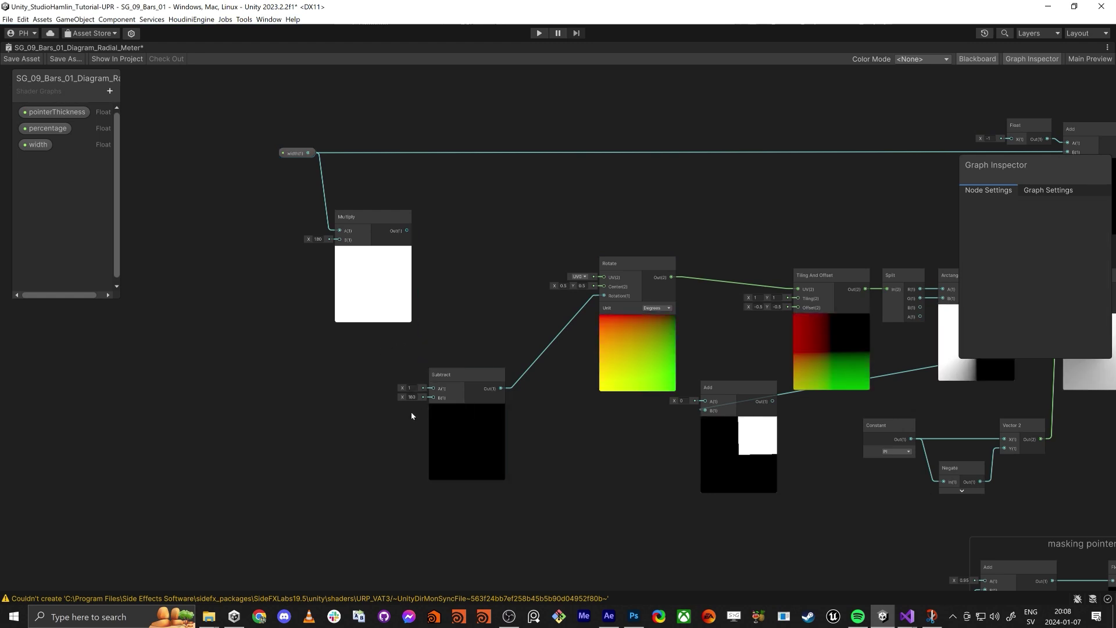
pyautogui.click(410, 388)
pyautogui.write('0')
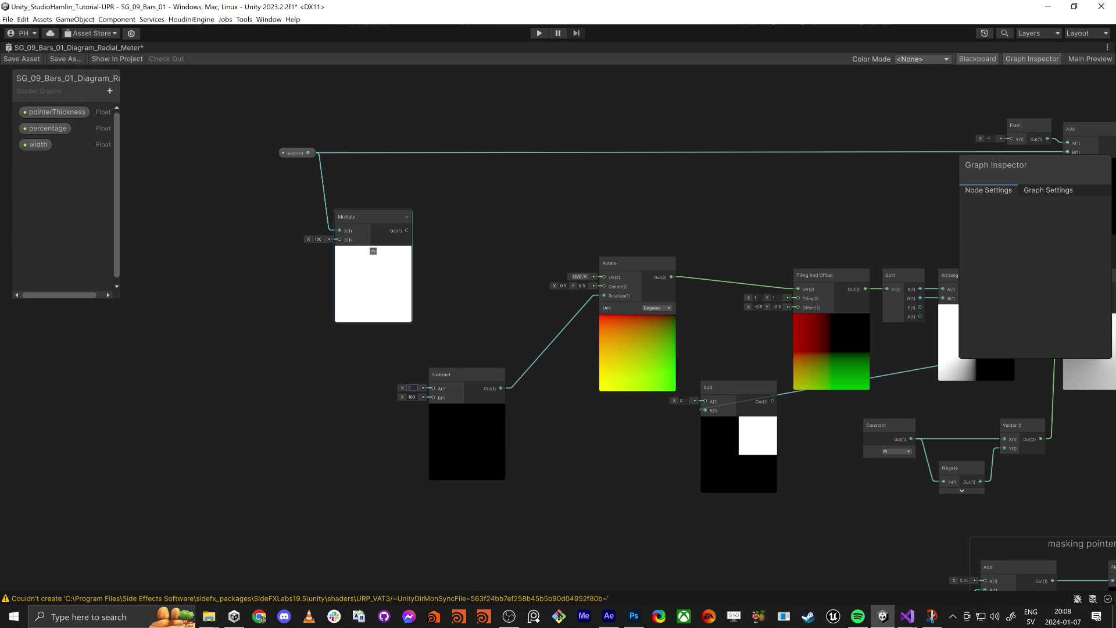
# Step: Create a second Multiply node fed by the width property and set its B value to 0.5
pyautogui.moveTo(308, 153); pyautogui.dragTo(472, 208)
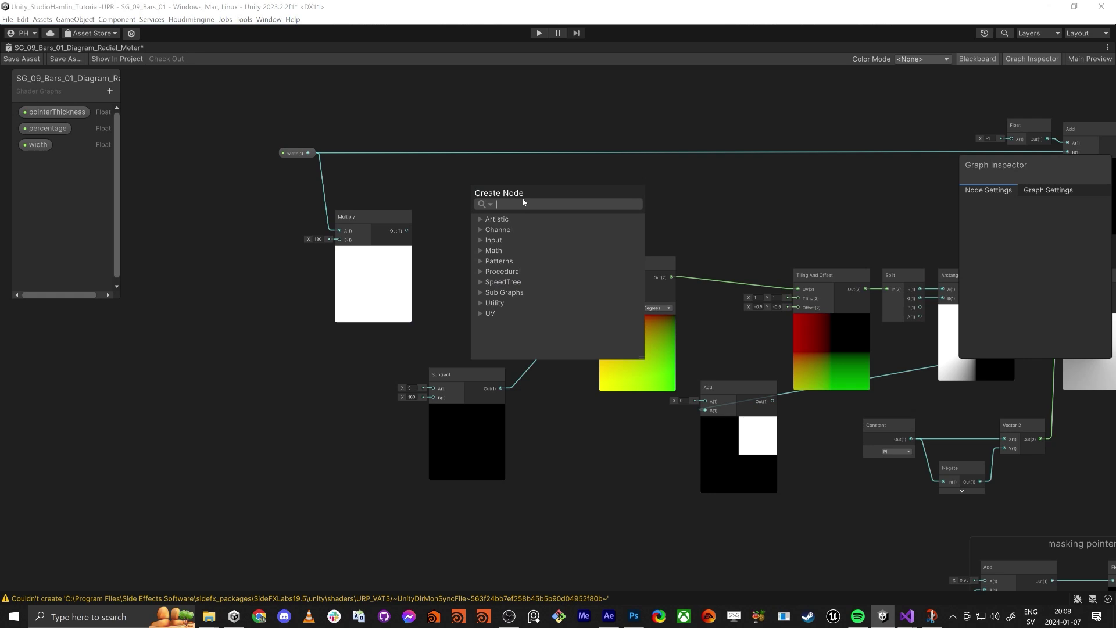
pyautogui.write('mlut')
pyautogui.press('BackSpace')
pyautogui.write('ulk')
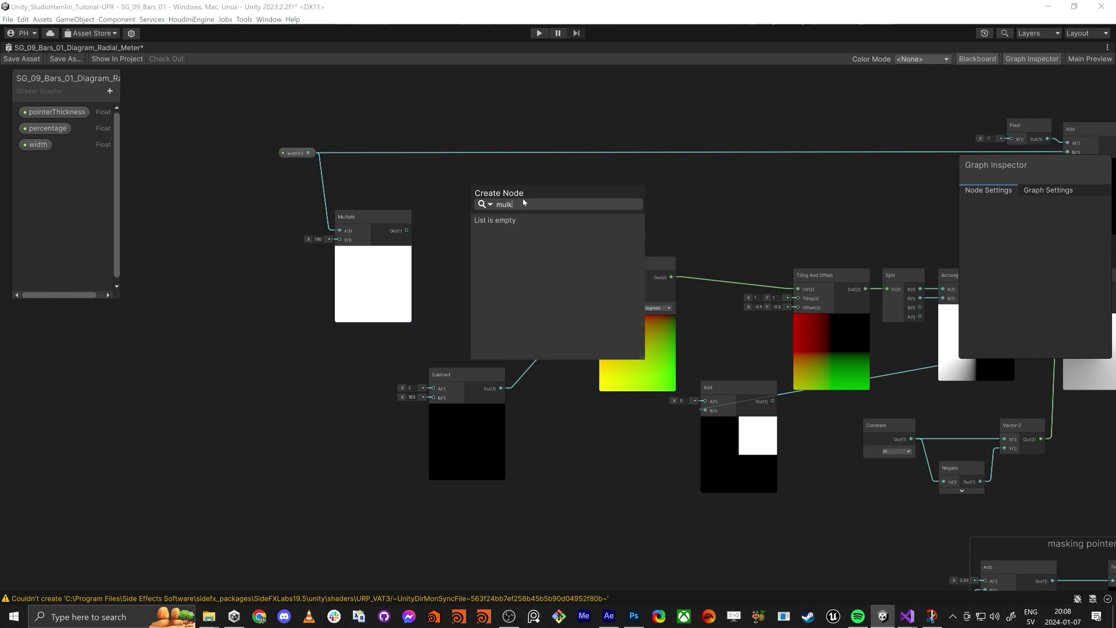
pyautogui.press('BackSpace')
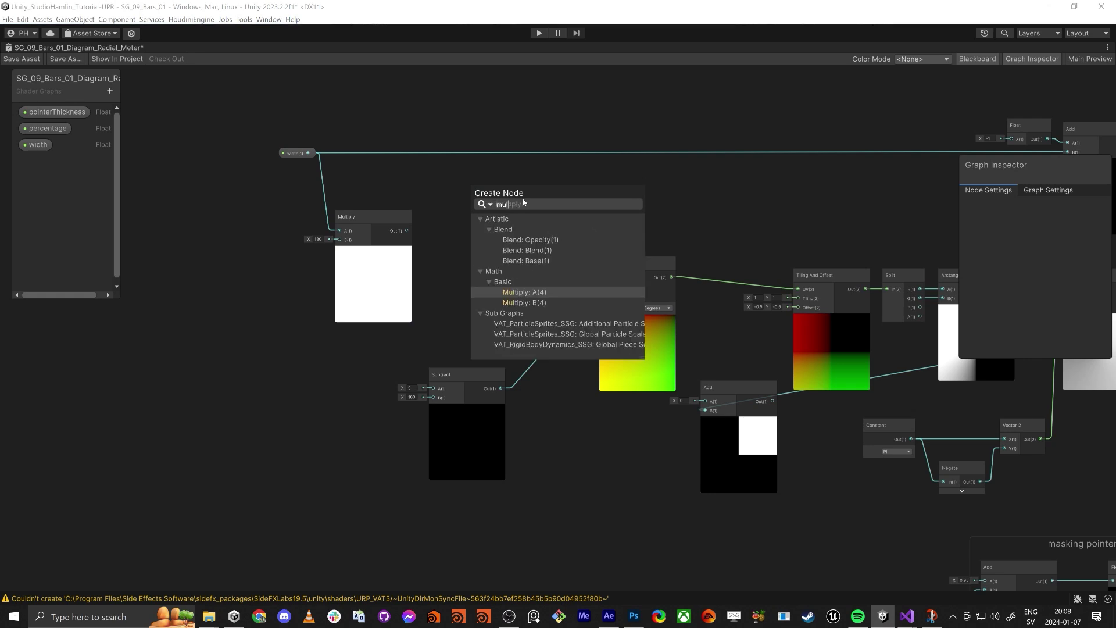
pyautogui.press('Return')
pyautogui.click(446, 215)
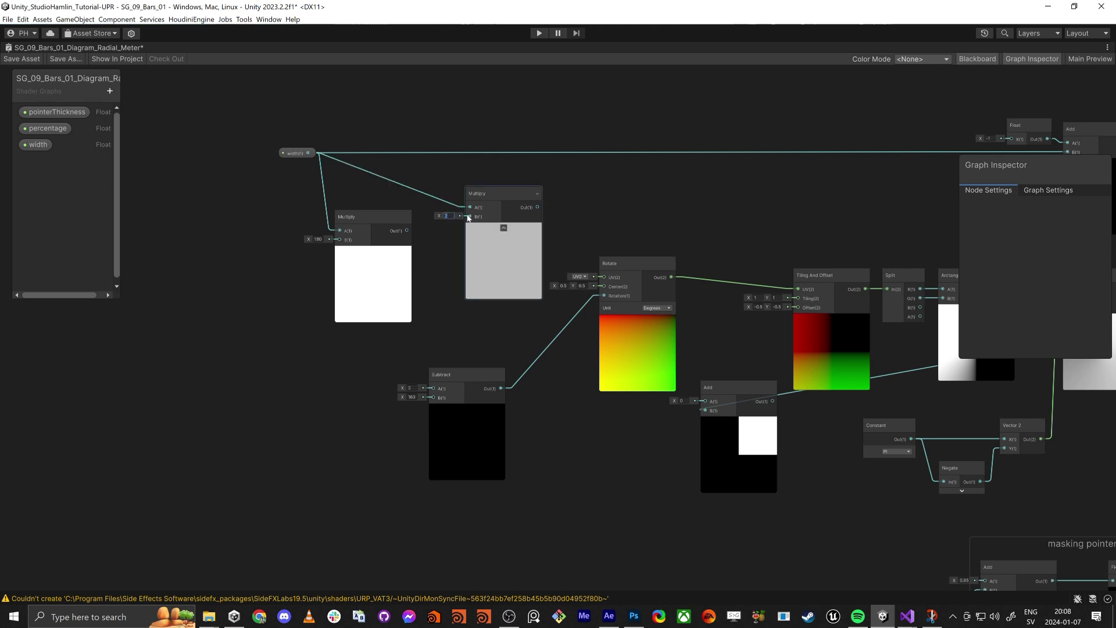
pyautogui.write('0.5')
pyautogui.press('Return')
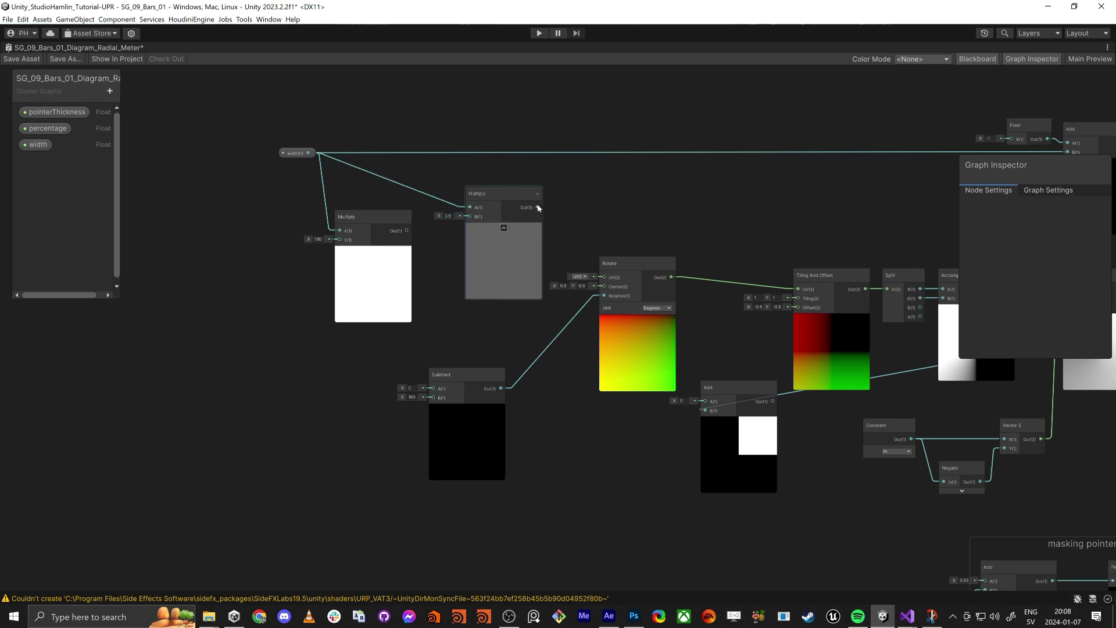
# Step: Chain another Multiply node after the 0.5 Multiply and set its B value to 360
pyautogui.press('space')
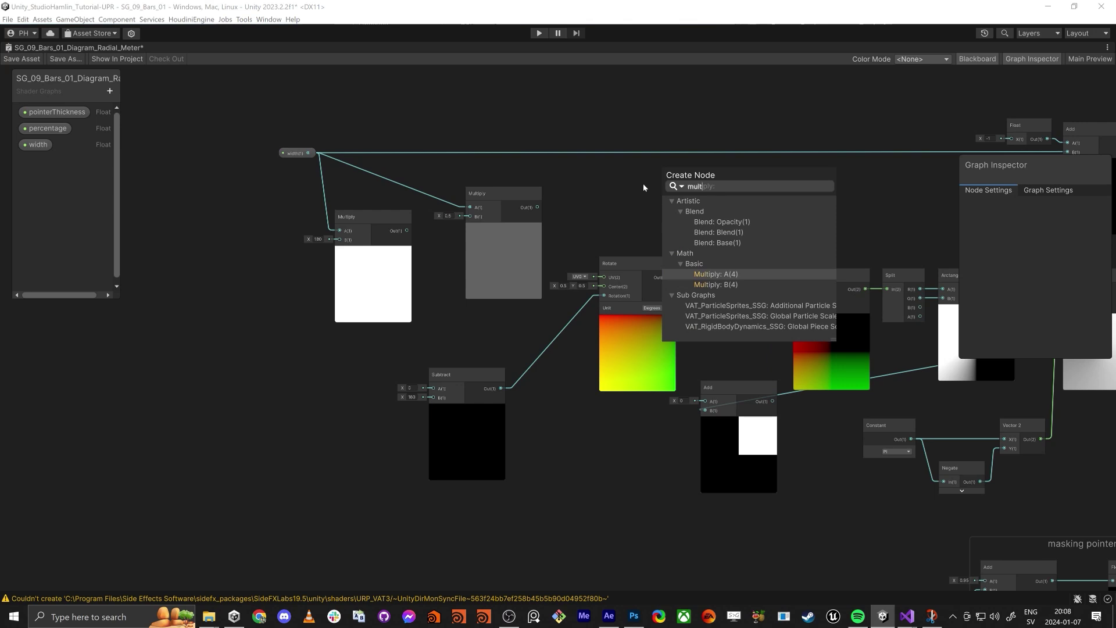
pyautogui.press('Return')
pyautogui.click(638, 198)
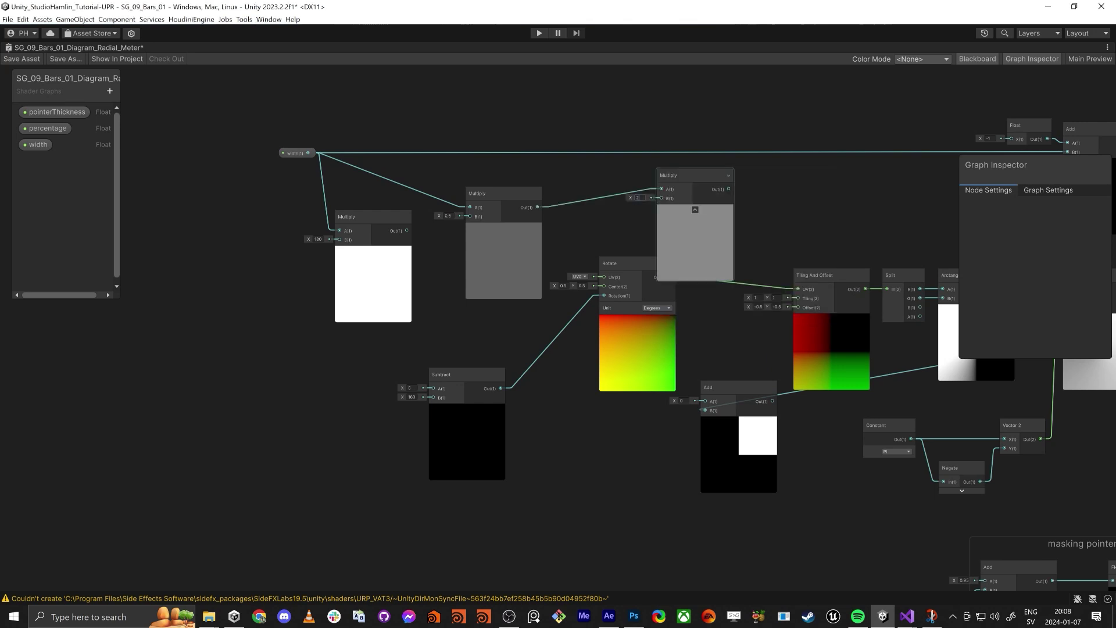
pyautogui.write('360')
pyautogui.press('Return')
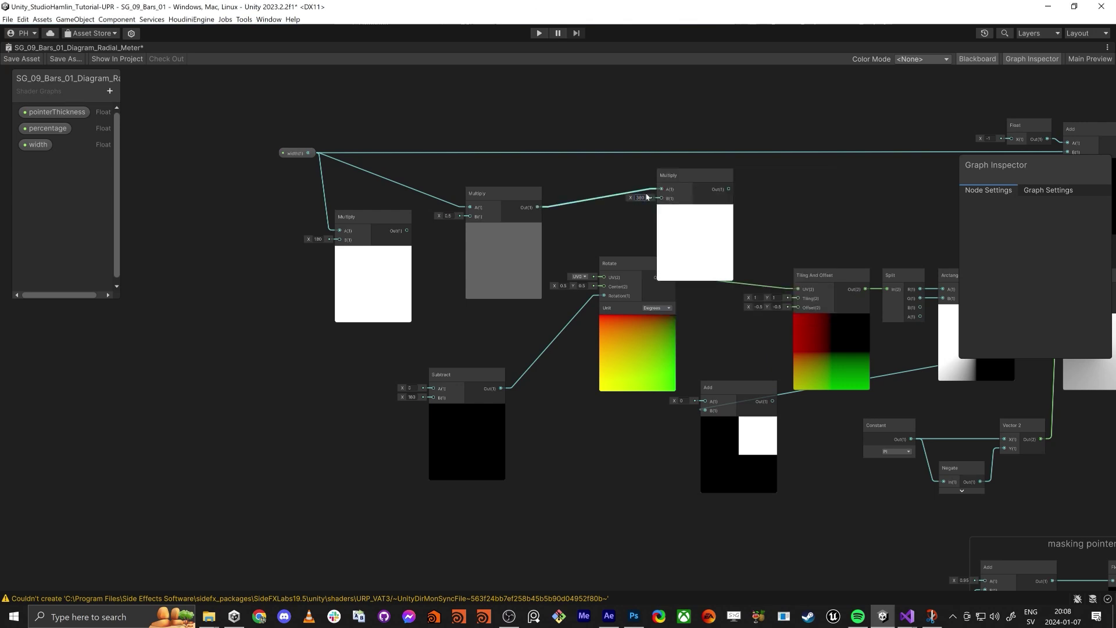
# Step: Delete the two chained Multiply nodes with B values 0.5 and 360
pyautogui.moveTo(671, 189); pyautogui.dragTo(586, 199)
pyautogui.moveTo(507, 193); pyautogui.dragTo(632, 219)
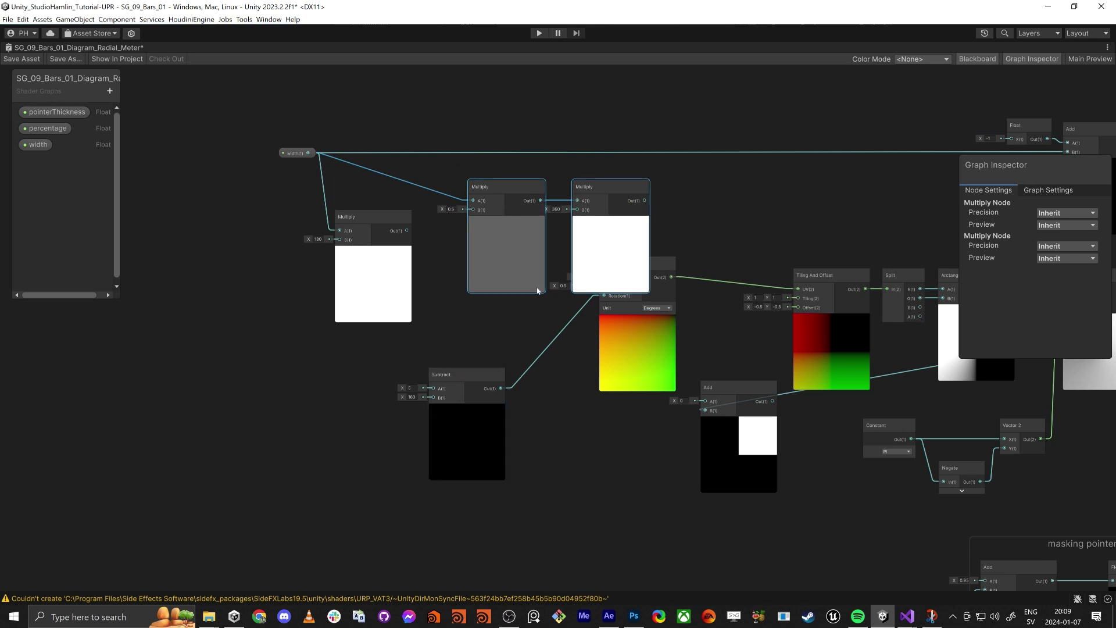
pyautogui.press('Delete')
# Step: Nudge the remaining width Multiply node to the right and reconnect its output to the Subtract node's A input
pyautogui.moveTo(372, 246)
pyautogui.mouseDown()
pyautogui.moveTo(411, 249)
pyautogui.moveTo(380, 246)
pyautogui.mouseUp()
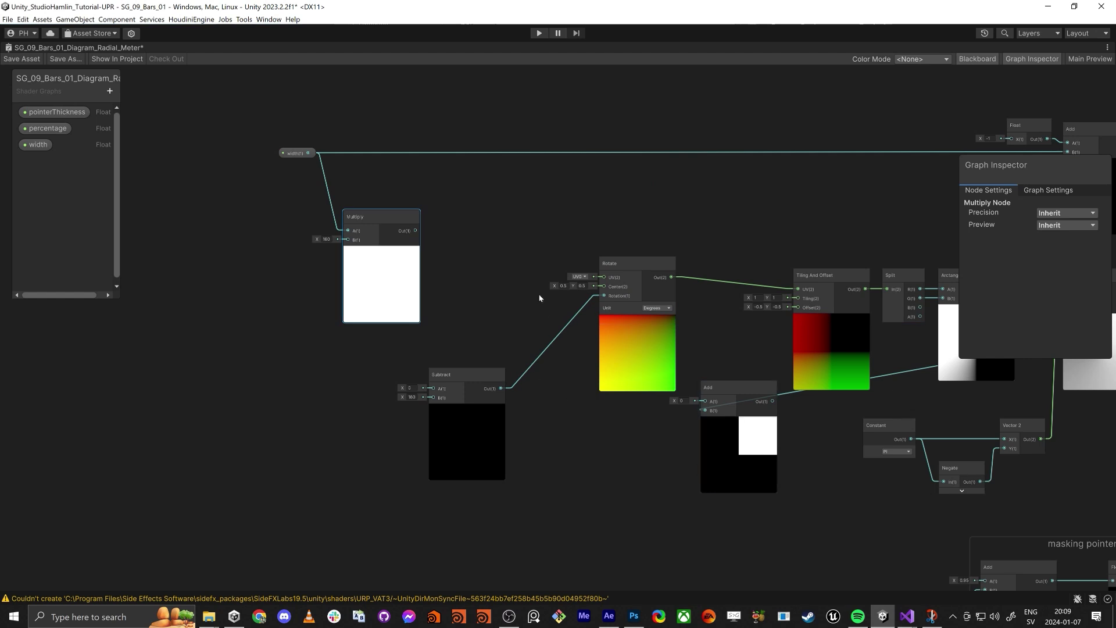
pyautogui.moveTo(433, 387); pyautogui.dragTo(420, 235)
pyautogui.moveTo(769, 447); pyautogui.dragTo(614, 455, button='middle')
pyautogui.scroll(-3, 670, 430)
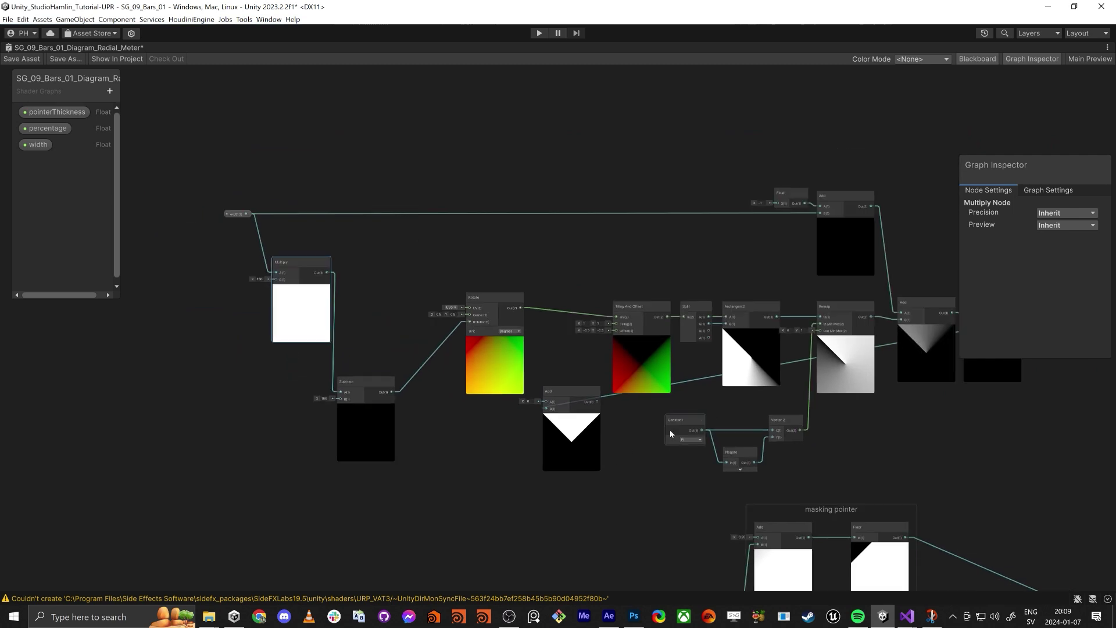
# Step: Delete the preview Add node below the Rotate node
pyautogui.scroll(4, 574, 357)
pyautogui.scroll(-5, 574, 356)
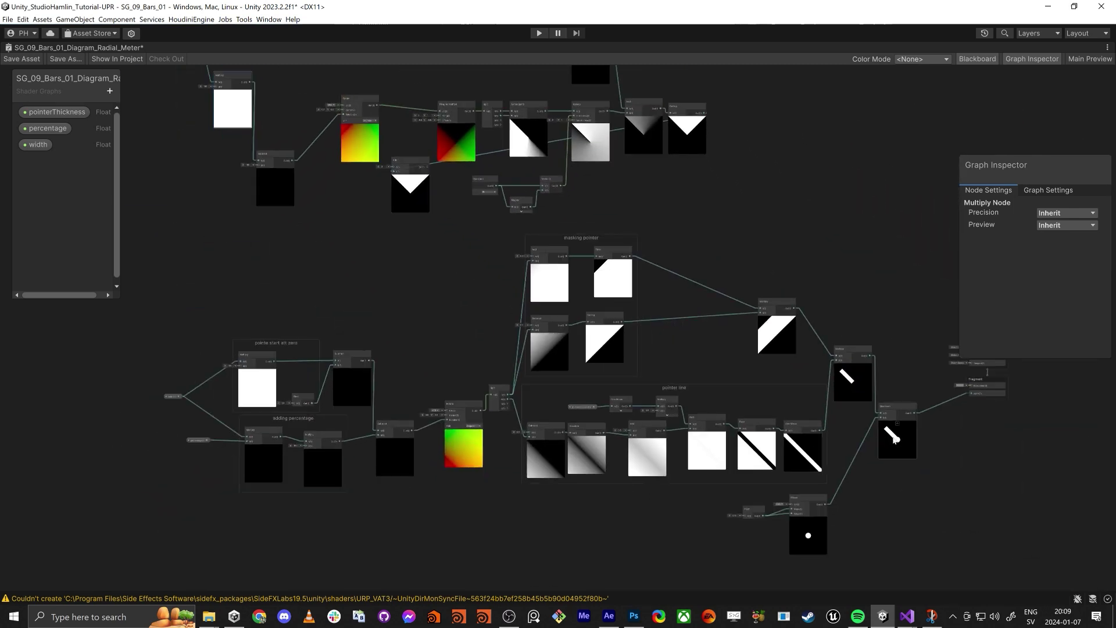
pyautogui.scroll(1, 893, 437)
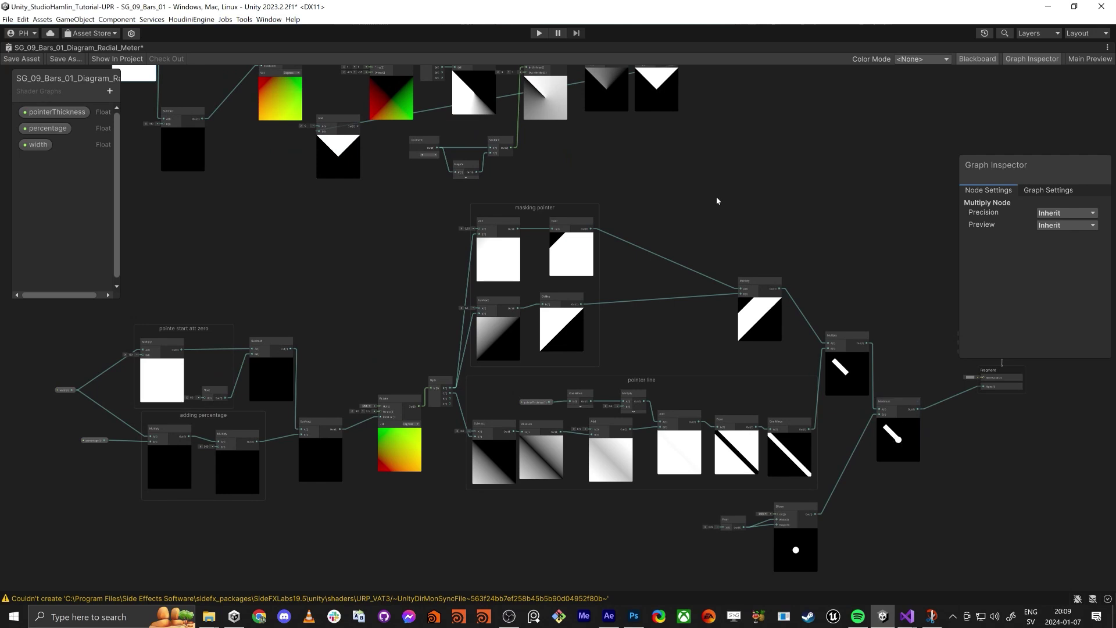
pyautogui.moveTo(718, 199); pyautogui.dragTo(550, 202, button='middle')
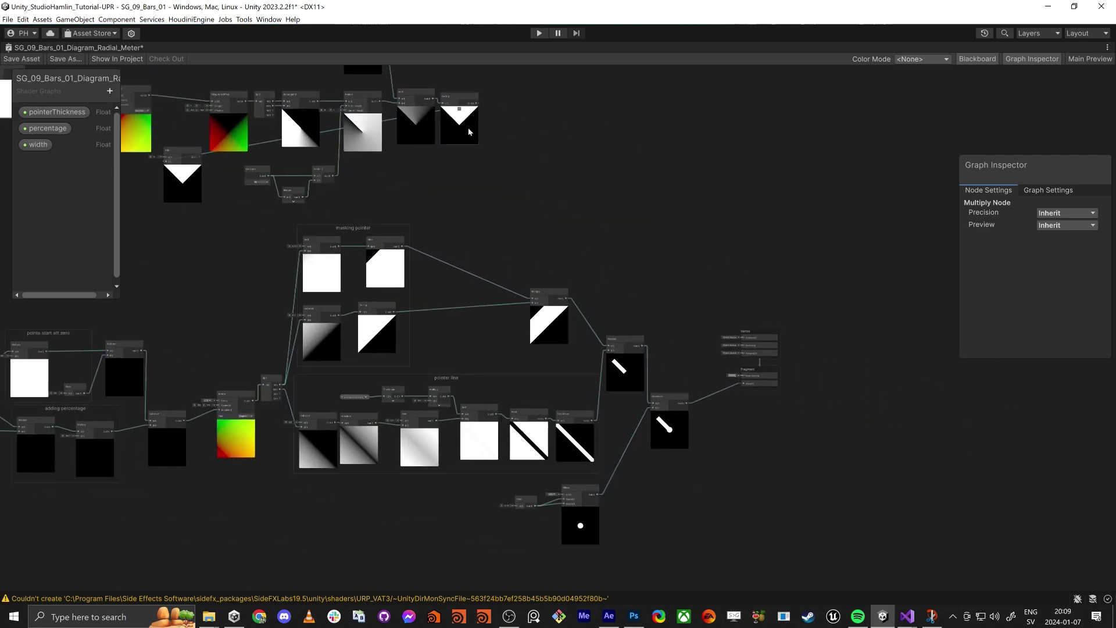
pyautogui.moveTo(469, 131); pyautogui.dragTo(605, 261, button='middle')
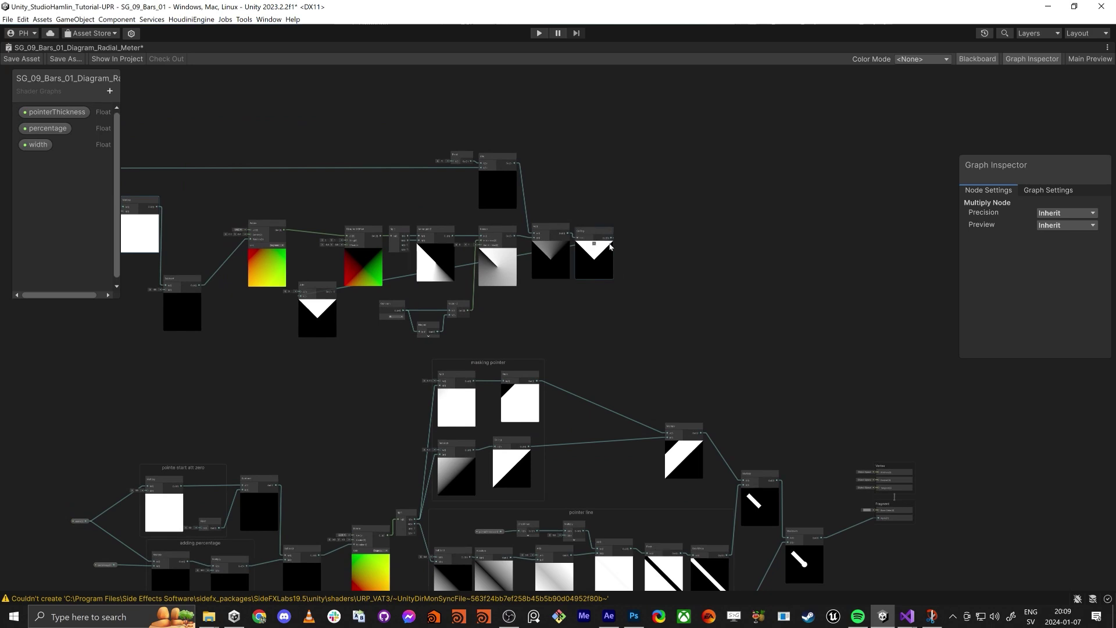
pyautogui.moveTo(314, 288); pyautogui.dragTo(681, 279)
pyautogui.scroll(5, 669, 283)
pyautogui.press('Delete')
# Step: Create a Multiply node near the master stack, fed by the final output of the angle-mask chain, and set its B value to 0.5
pyautogui.scroll(-3, 538, 387)
pyautogui.moveTo(538, 387); pyautogui.dragTo(884, 384, button='middle')
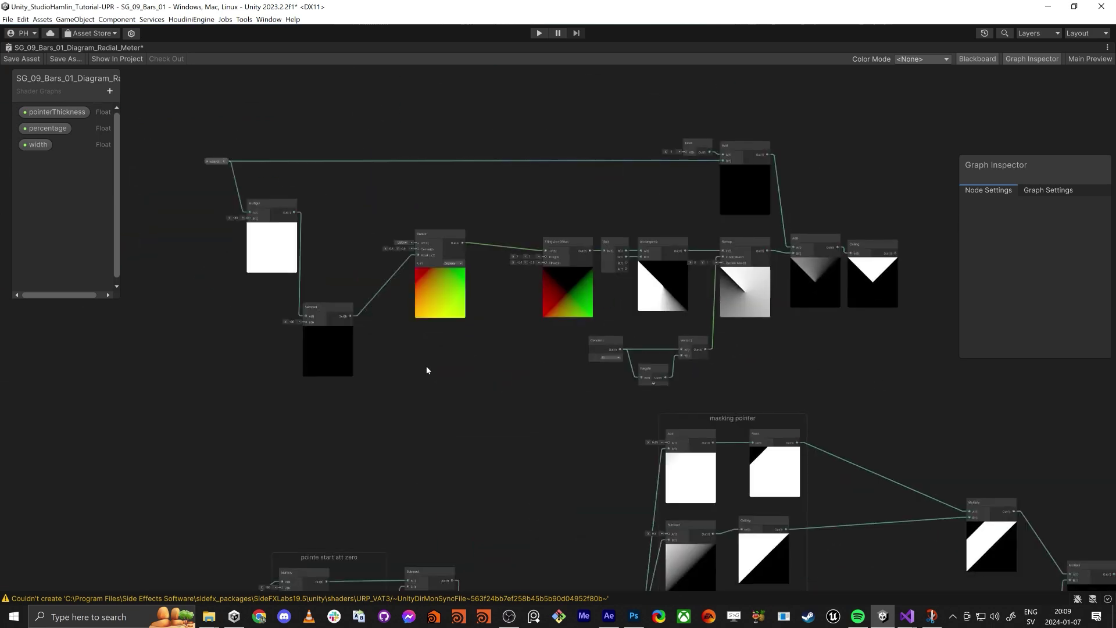
pyautogui.moveTo(808, 370); pyautogui.dragTo(405, 242, button='middle')
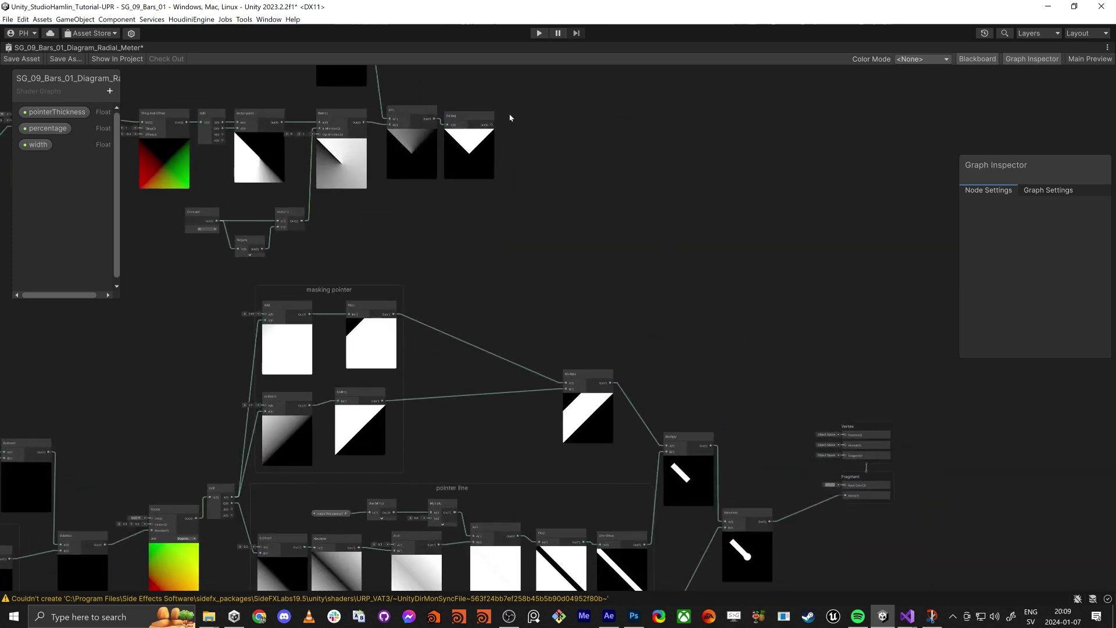
pyautogui.press('space')
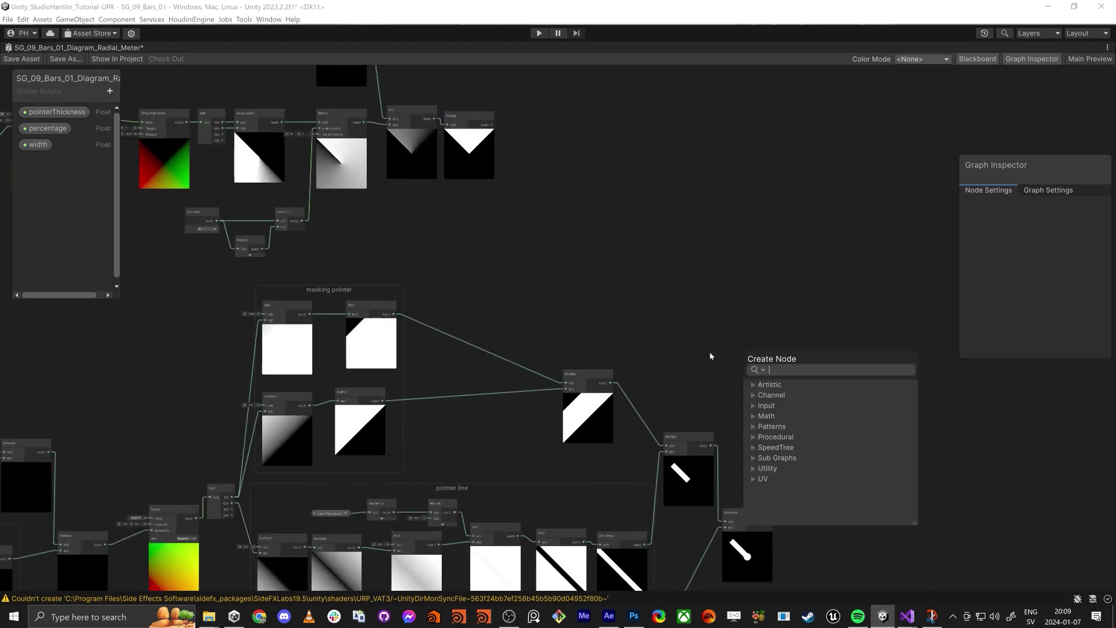
pyautogui.write('mulit')
pyautogui.press('BackSpace')
pyautogui.press('BackSpace')
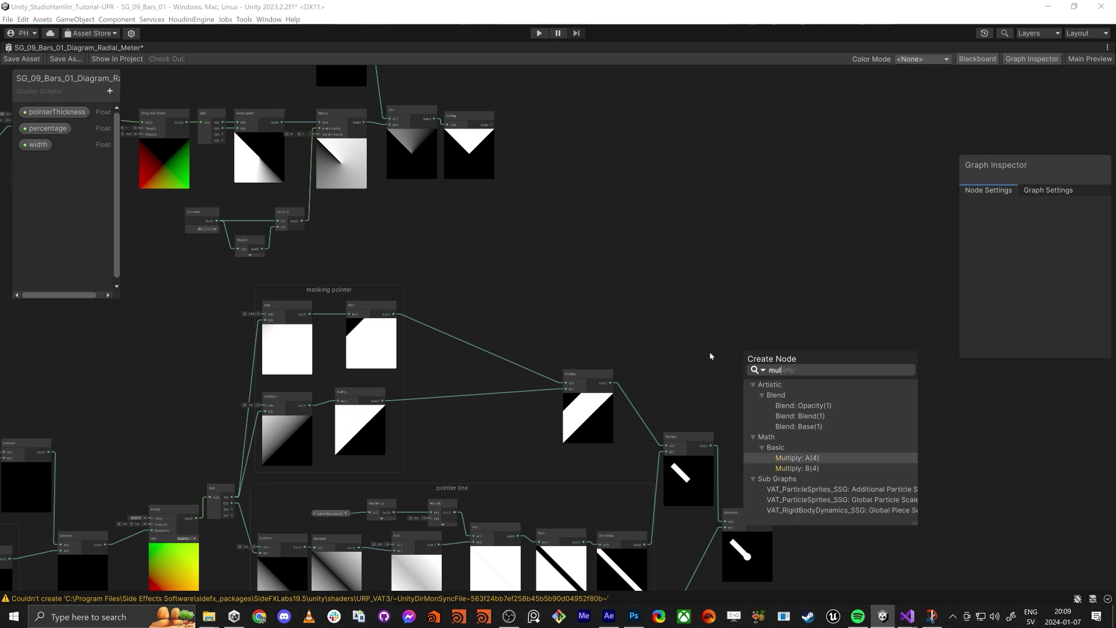
pyautogui.press('Return')
pyautogui.scroll(3, 734, 360)
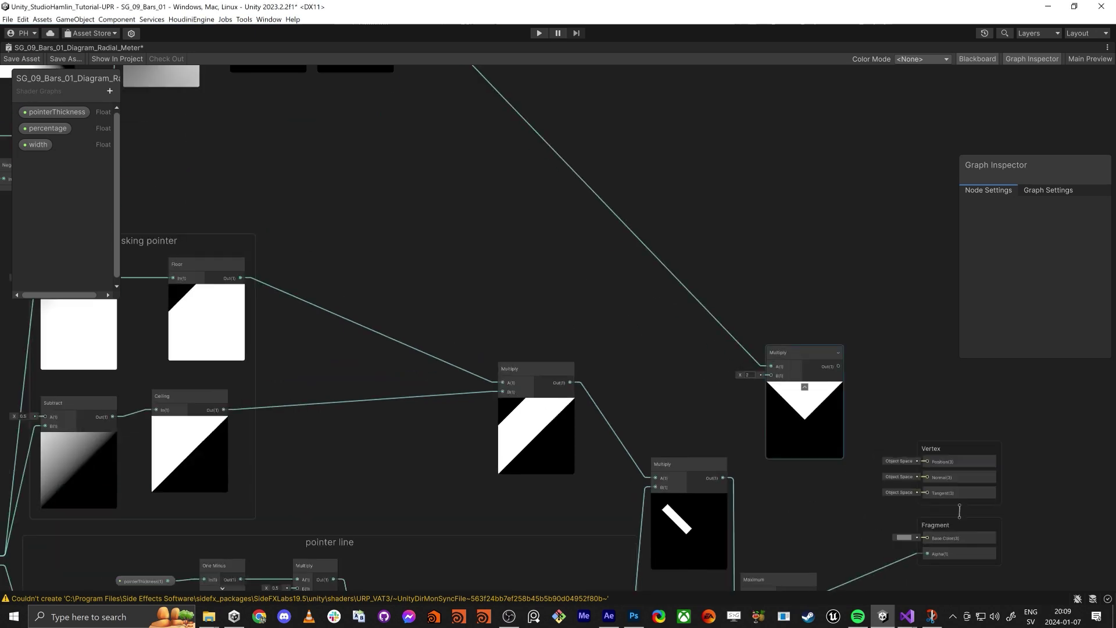
pyautogui.write('0.5')
pyautogui.press('Return')
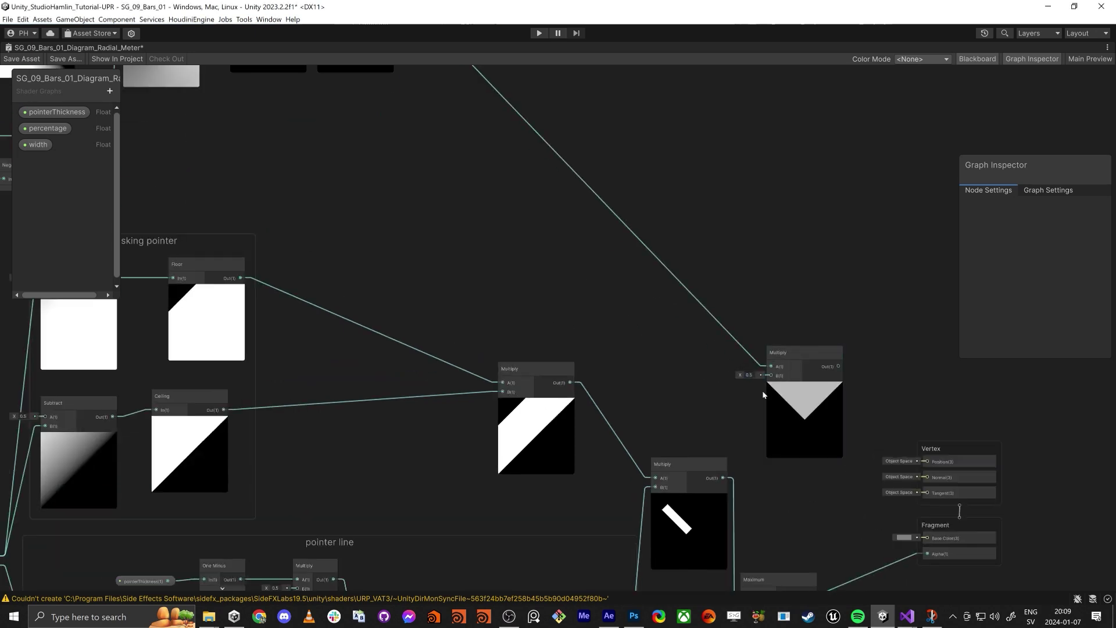
# Step: Move the Vertex and Fragment blocks up and to the right to make room for another node
pyautogui.moveTo(713, 438); pyautogui.dragTo(513, 347, button='middle')
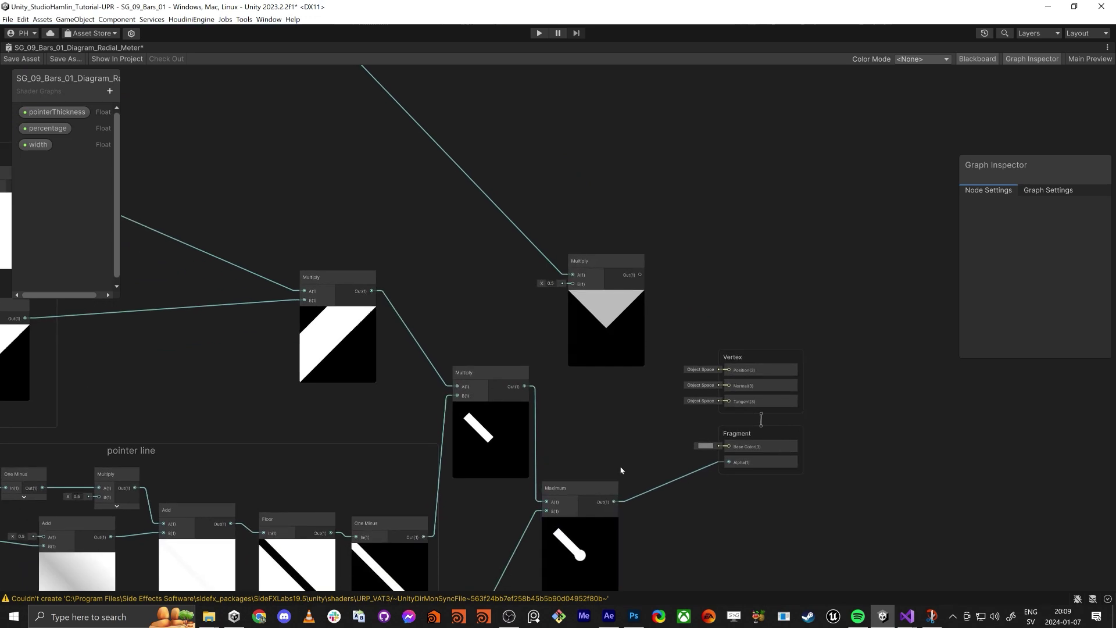
pyautogui.moveTo(620, 469); pyautogui.dragTo(614, 409, button='middle')
pyautogui.moveTo(705, 461); pyautogui.dragTo(825, 269)
pyautogui.moveTo(751, 301); pyautogui.dragTo(901, 284)
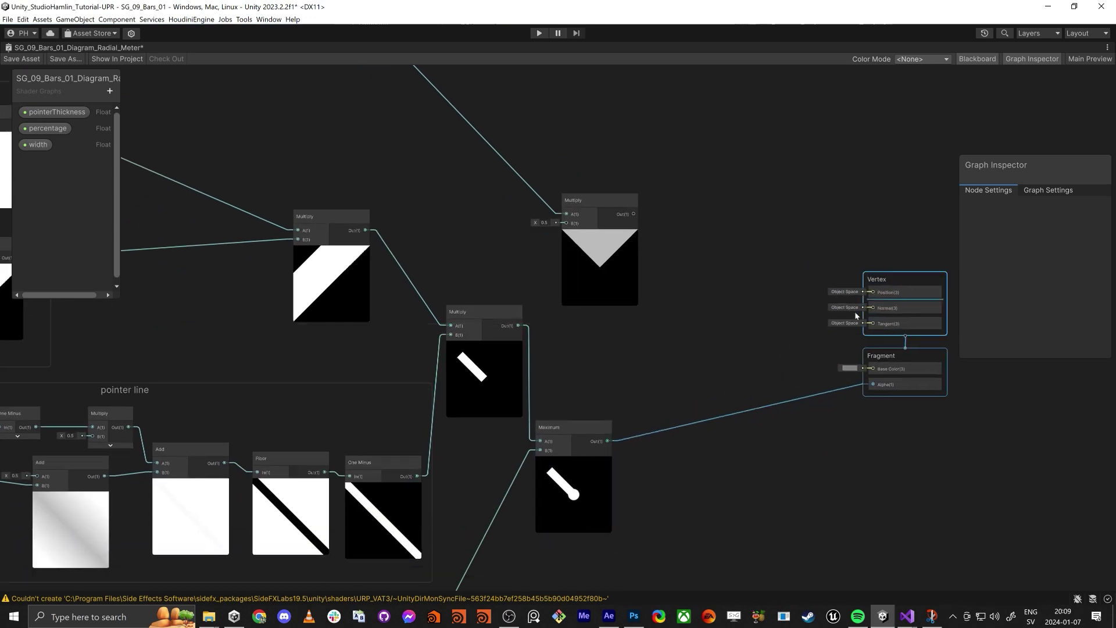
pyautogui.click(814, 302)
# Step: Create a Maximum node combining the 0.5 Multiply output with the pointer's Maximum output, and feed its result into the Fragment's Base Color
pyautogui.moveTo(633, 214); pyautogui.dragTo(714, 293)
pyautogui.write('maximum')
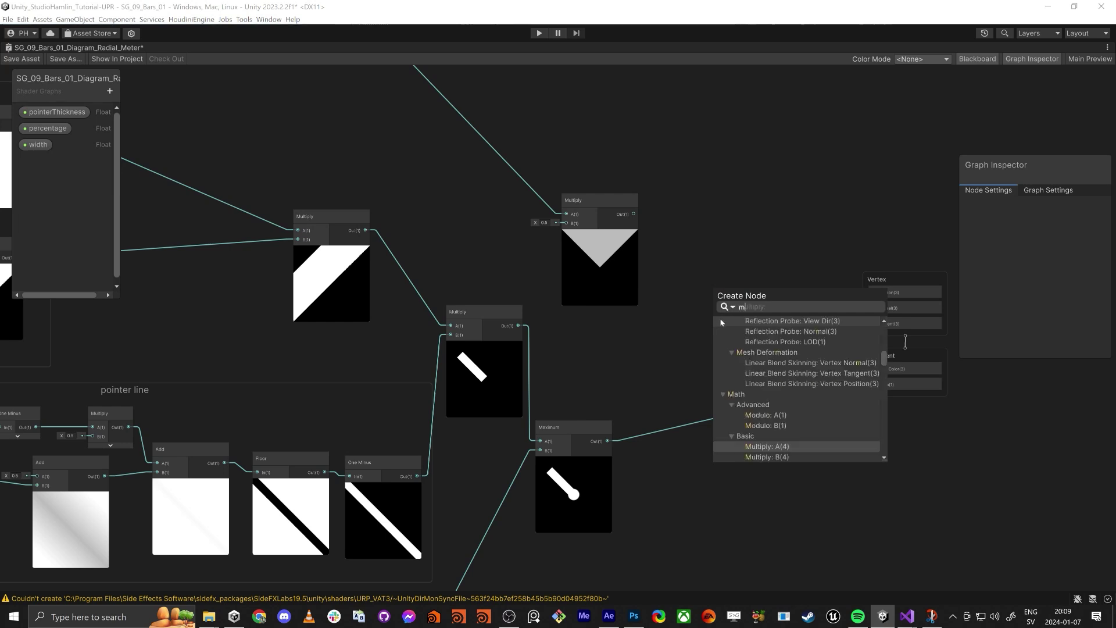
pyautogui.press('Return')
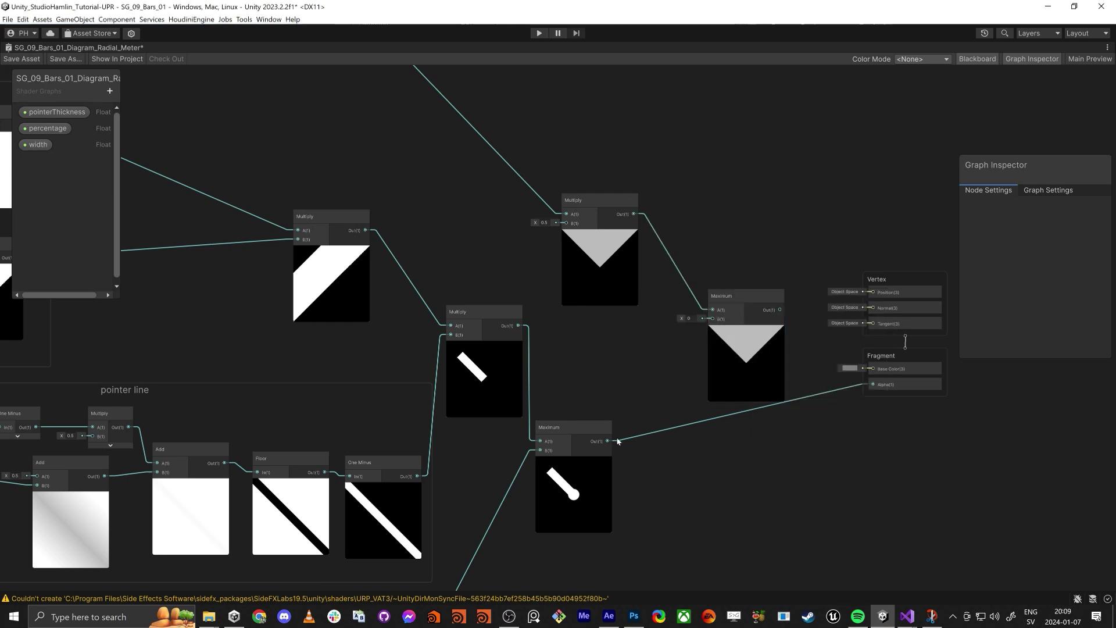
pyautogui.moveTo(618, 442); pyautogui.dragTo(713, 319)
pyautogui.moveTo(780, 309); pyautogui.dragTo(870, 369)
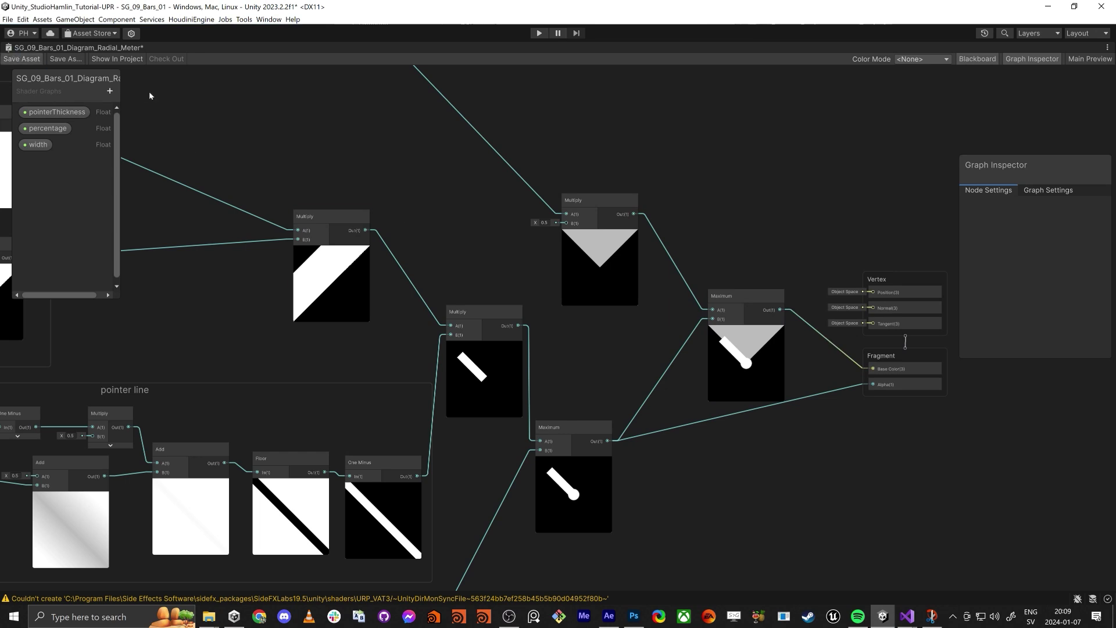
# Step: Save the shader graph and preview the radial meter in the Scene view with the Bar Controller's Percentage at 0.013
pyautogui.hotkey('ctrl', 's')
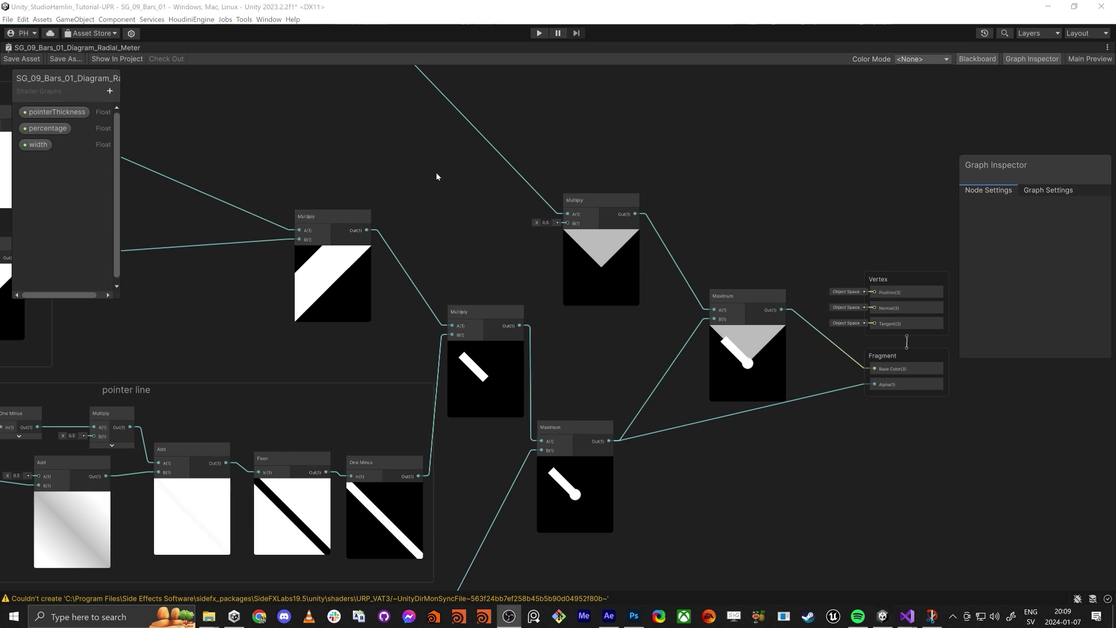
pyautogui.hotkey('shift', 'space')
pyautogui.hotkey('alt', 'Tab')
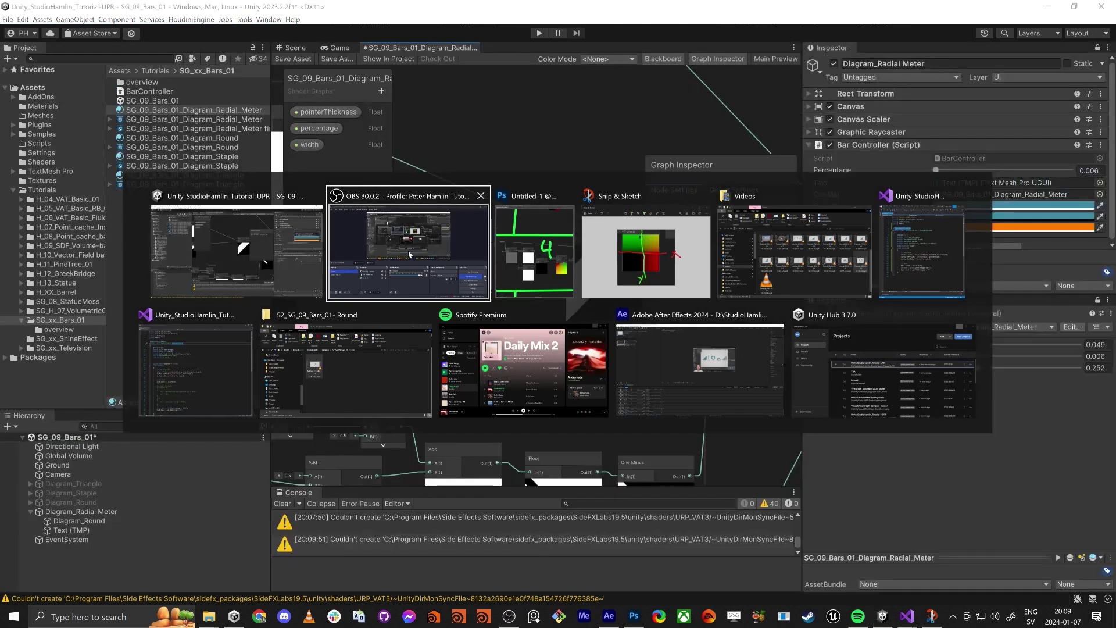
pyautogui.hotkey('alt', 'shift', 'Tab')
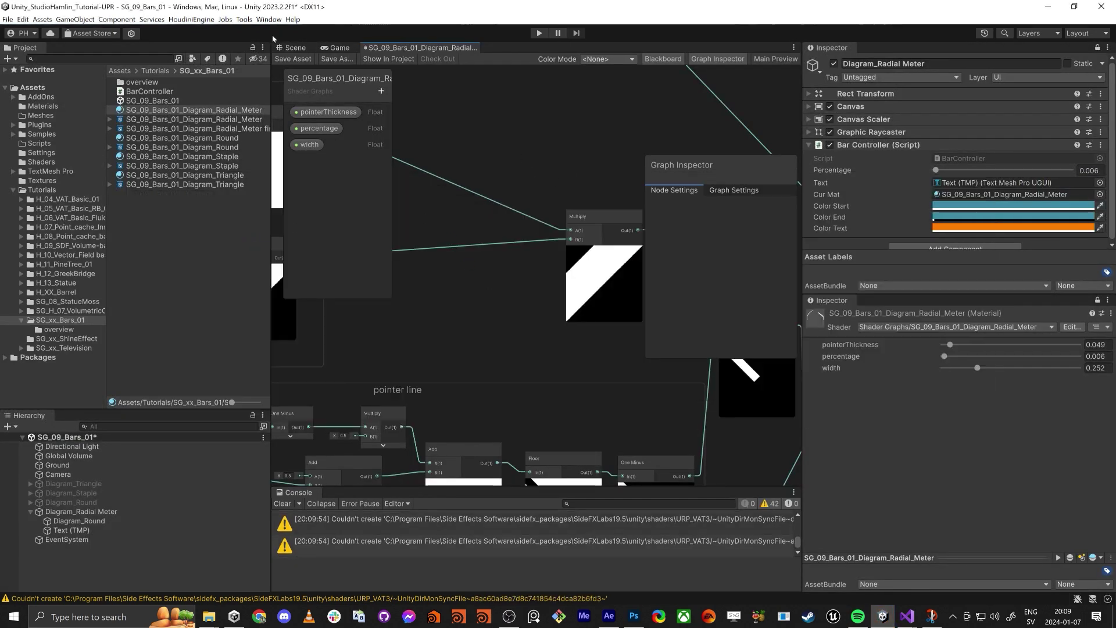
pyautogui.click(292, 48)
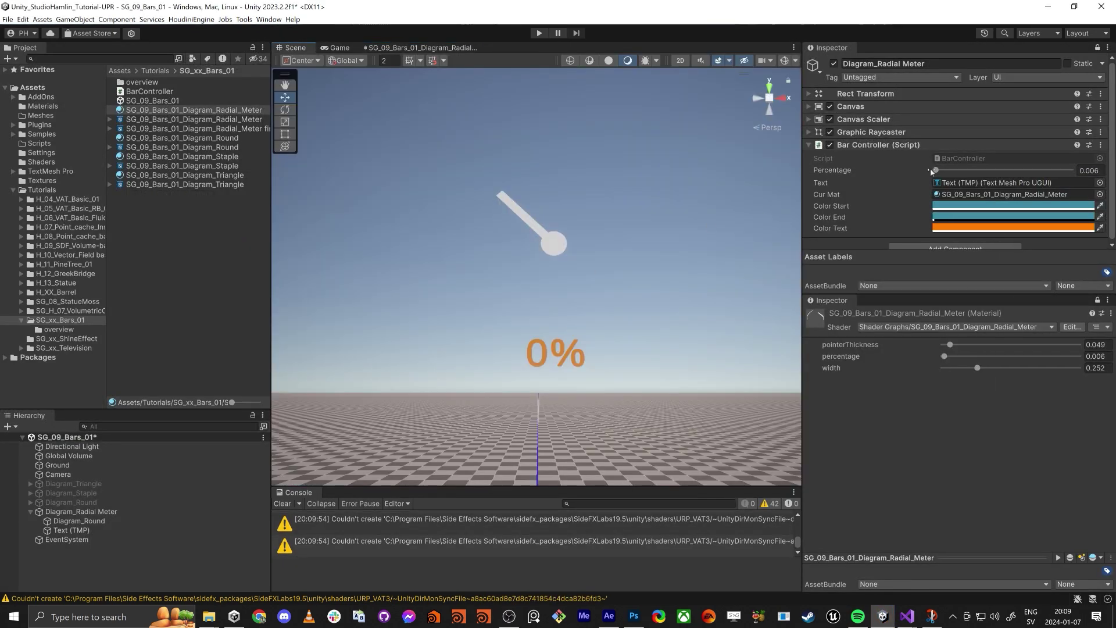
pyautogui.moveTo(930, 171)
pyautogui.mouseDown()
pyautogui.moveTo(968, 170)
pyautogui.moveTo(936, 169)
pyautogui.mouseUp()
# Step: Disconnect the final Maximum node from Base Color, feed its output into the Fragment's Alpha and save the shader graph
pyautogui.click(410, 49)
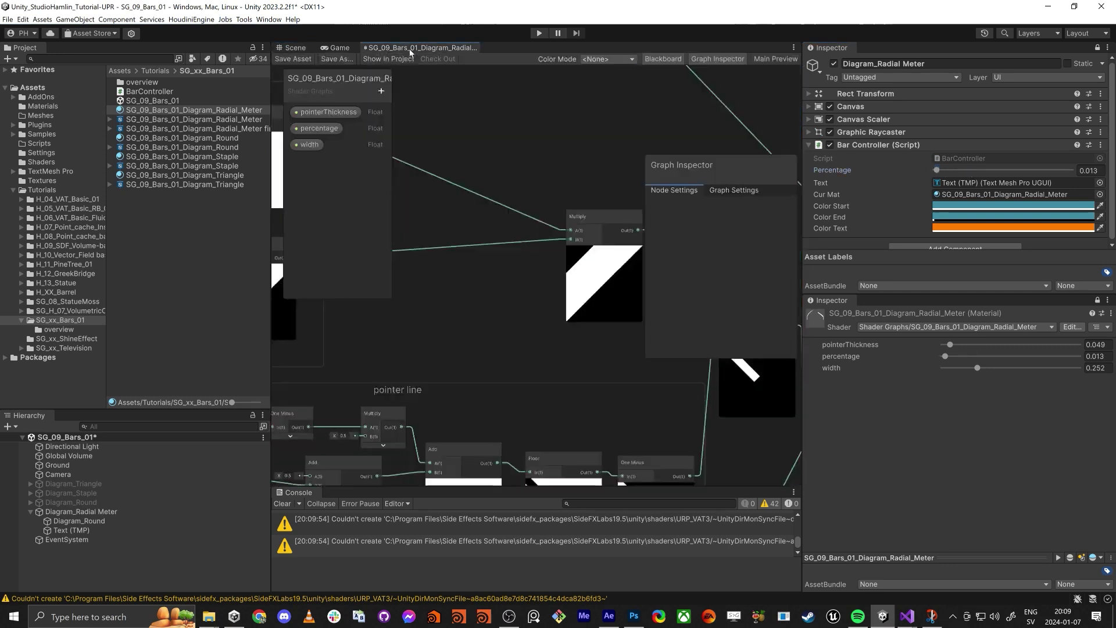
pyautogui.scroll(-4, 598, 336)
pyautogui.moveTo(598, 336); pyautogui.dragTo(425, 261, button='middle')
pyautogui.moveTo(606, 265); pyautogui.dragTo(430, 266, button='middle')
pyautogui.scroll(2, 516, 263)
pyautogui.moveTo(545, 287); pyautogui.dragTo(561, 279)
pyautogui.press('Delete')
pyautogui.moveTo(481, 240); pyautogui.dragTo(500, 288)
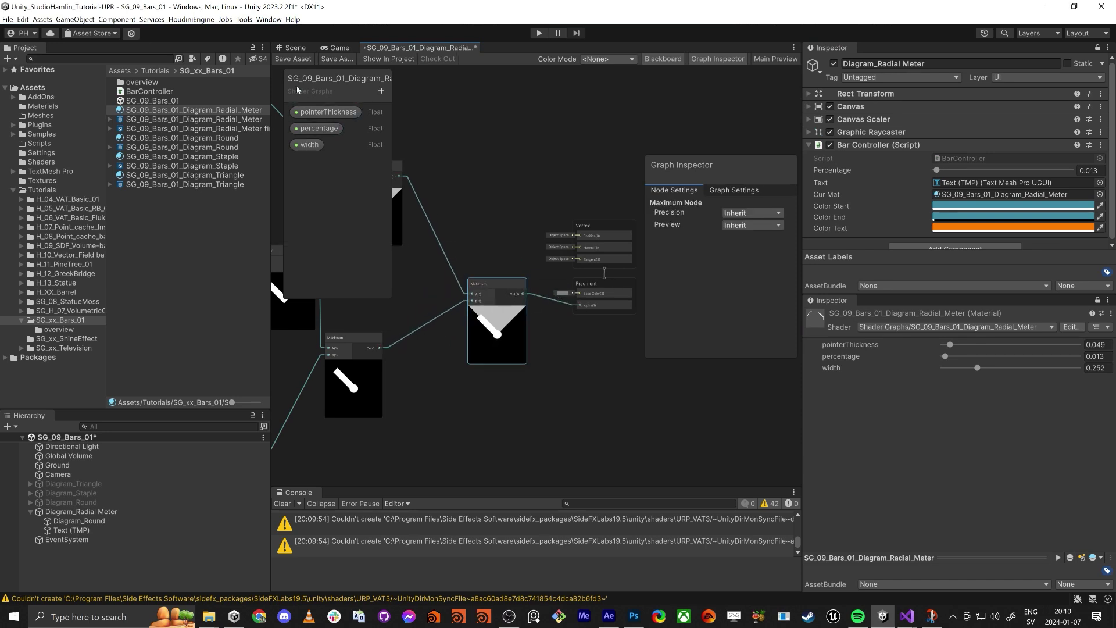
pyautogui.click(293, 59)
# Step: Raise the Bar Controller's Percentage to 0.596 and inspect the pointer against the triangular band in the Scene view
pyautogui.click(294, 49)
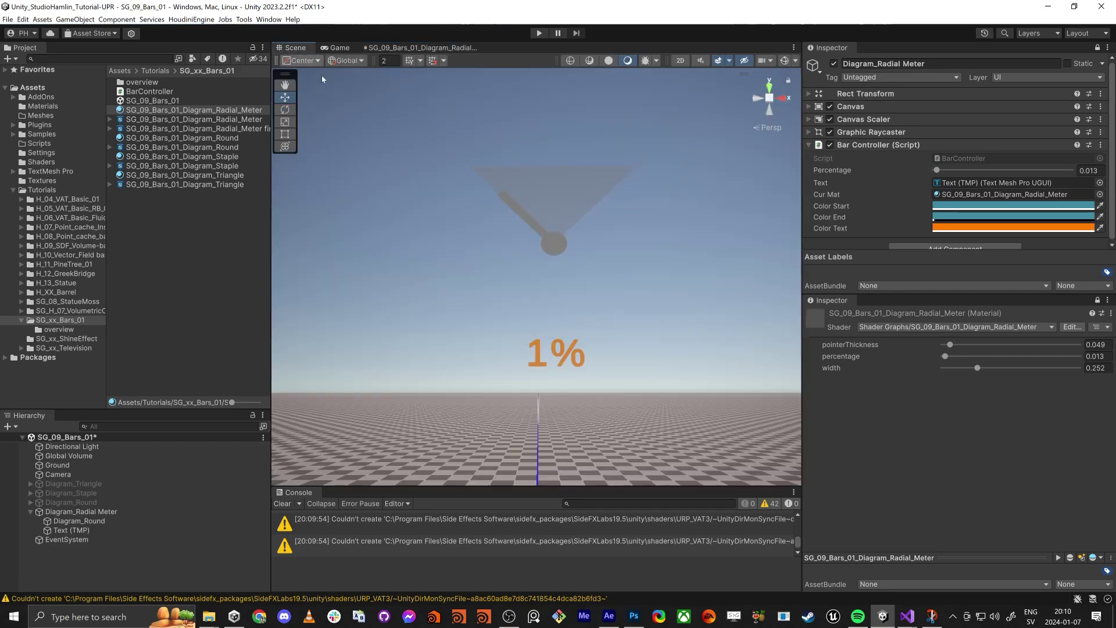
pyautogui.moveTo(936, 172); pyautogui.dragTo(1021, 172)
pyautogui.keyDown('alt'); pyautogui.moveTo(587, 291); pyautogui.dragTo(680, 265); pyautogui.keyUp('alt')
pyautogui.moveTo(1042, 170); pyautogui.dragTo(1015, 171)
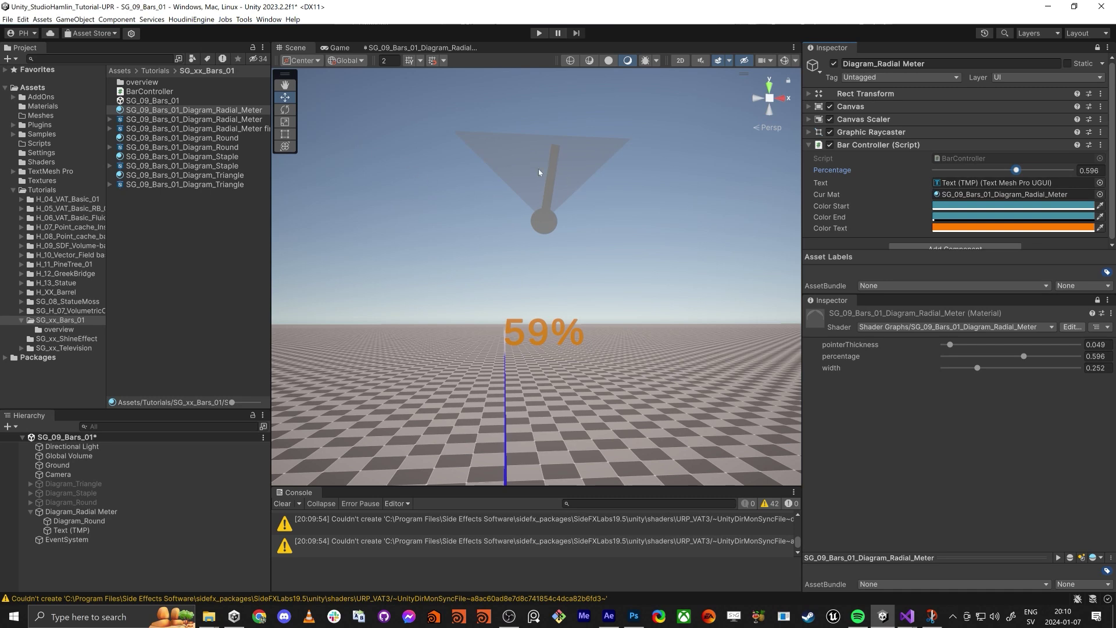
# Step: Return to the maximized shader graph, nudge the final Maximum node beside the Fragment block and review the angle-mask chain
pyautogui.click(379, 51)
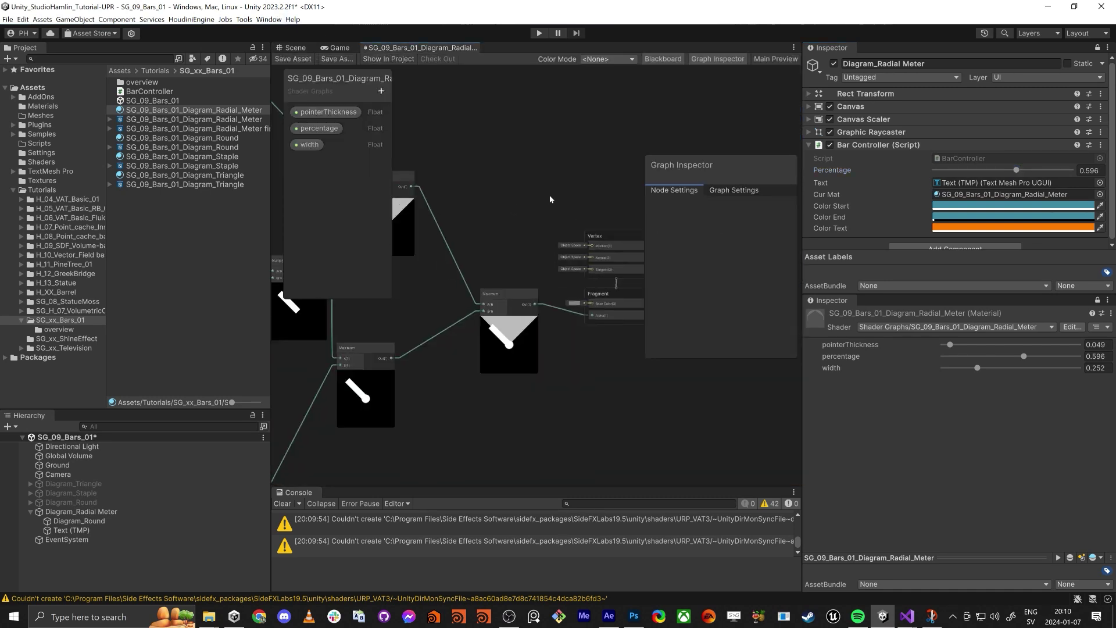
pyautogui.hotkey('shift', 'space')
pyautogui.moveTo(391, 263); pyautogui.dragTo(558, 322, button='middle')
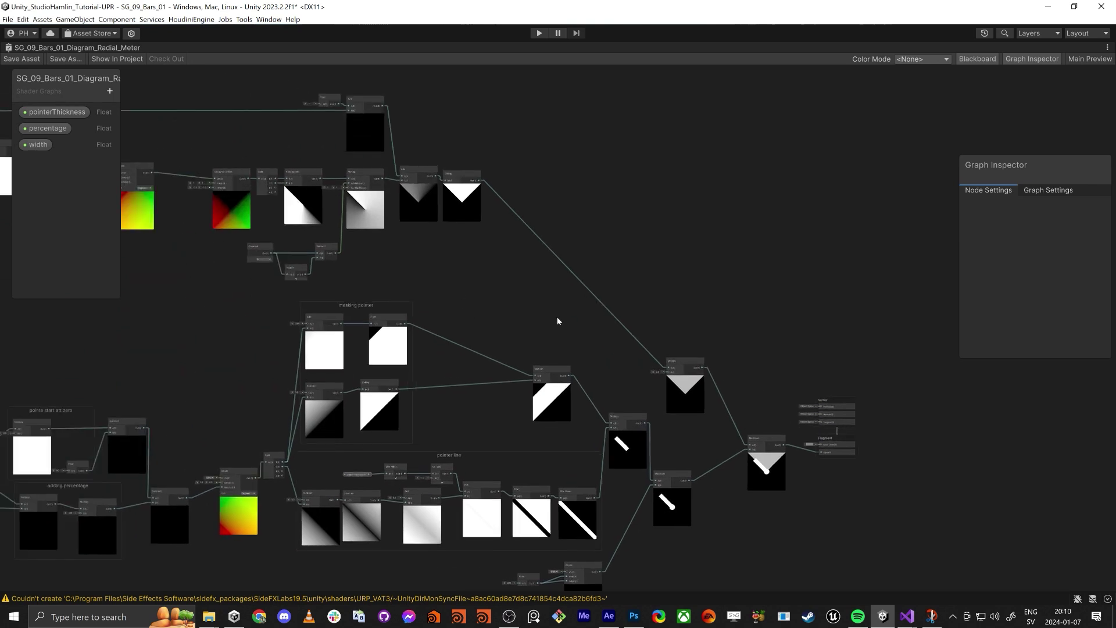
pyautogui.scroll(-1, 535, 308)
pyautogui.moveTo(458, 288); pyautogui.dragTo(551, 292, button='middle')
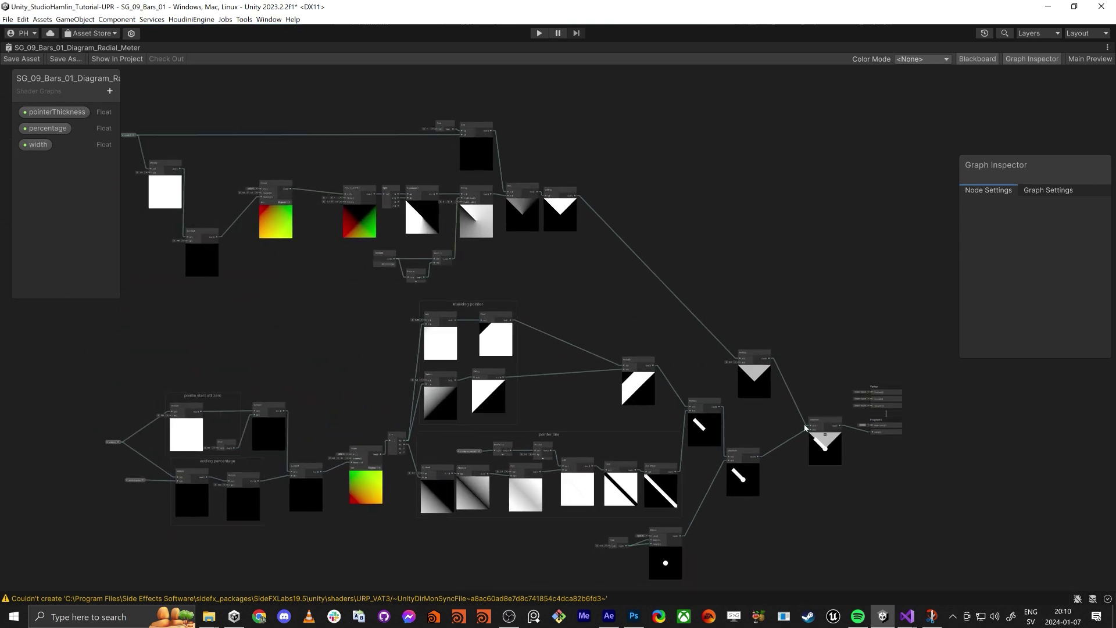
pyautogui.scroll(3, 805, 428)
pyautogui.moveTo(832, 424); pyautogui.dragTo(830, 427)
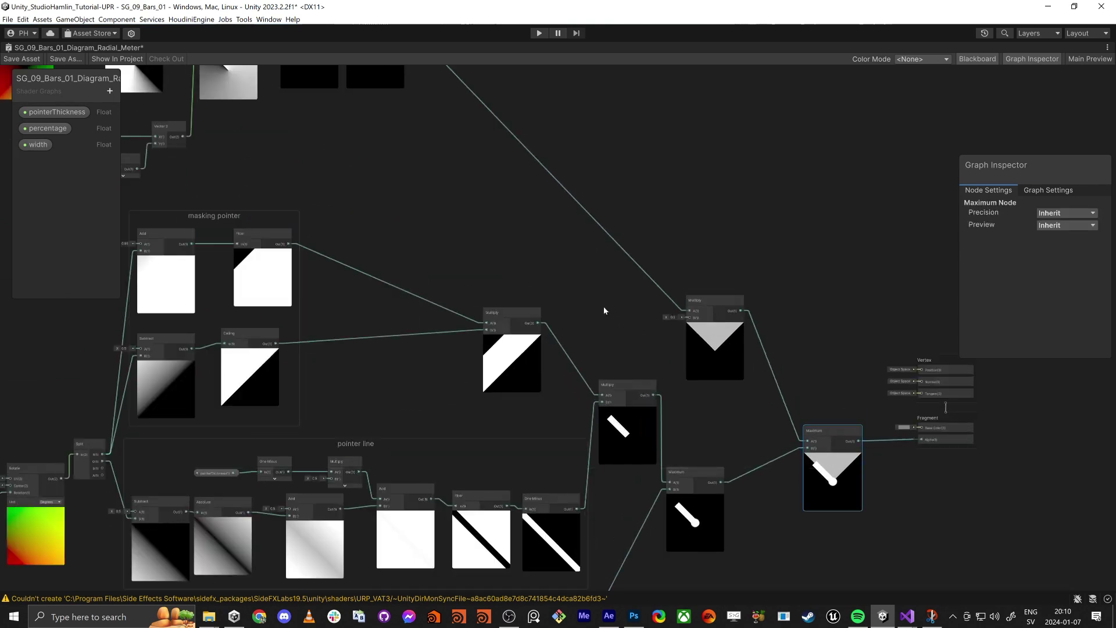
pyautogui.moveTo(360, 229); pyautogui.dragTo(624, 587, button='middle')
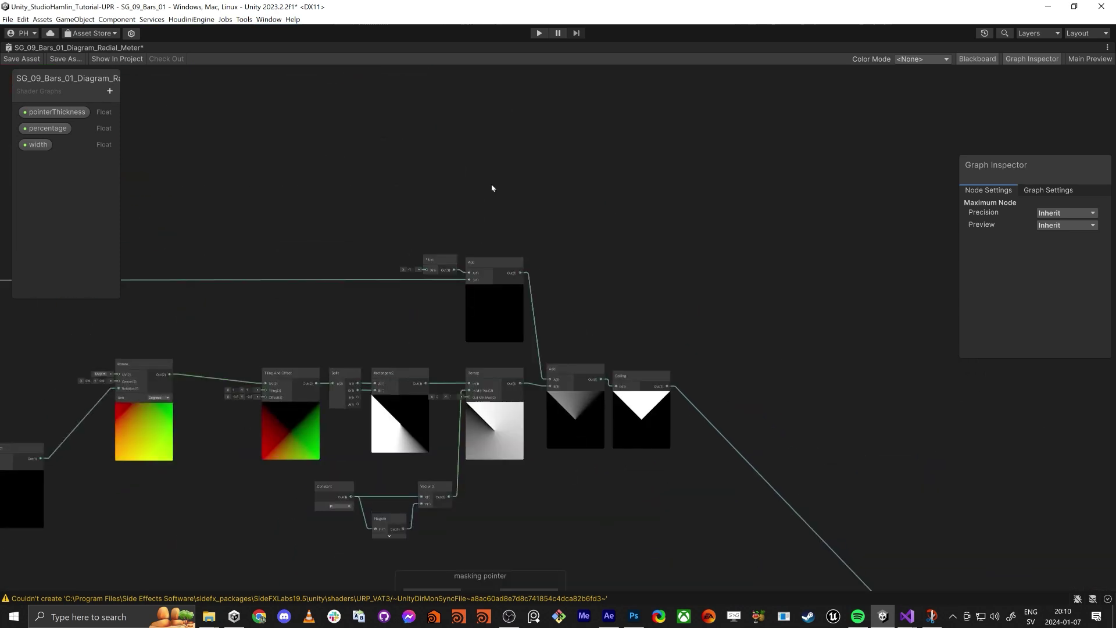
pyautogui.moveTo(490, 187); pyautogui.dragTo(507, 206, button='middle')
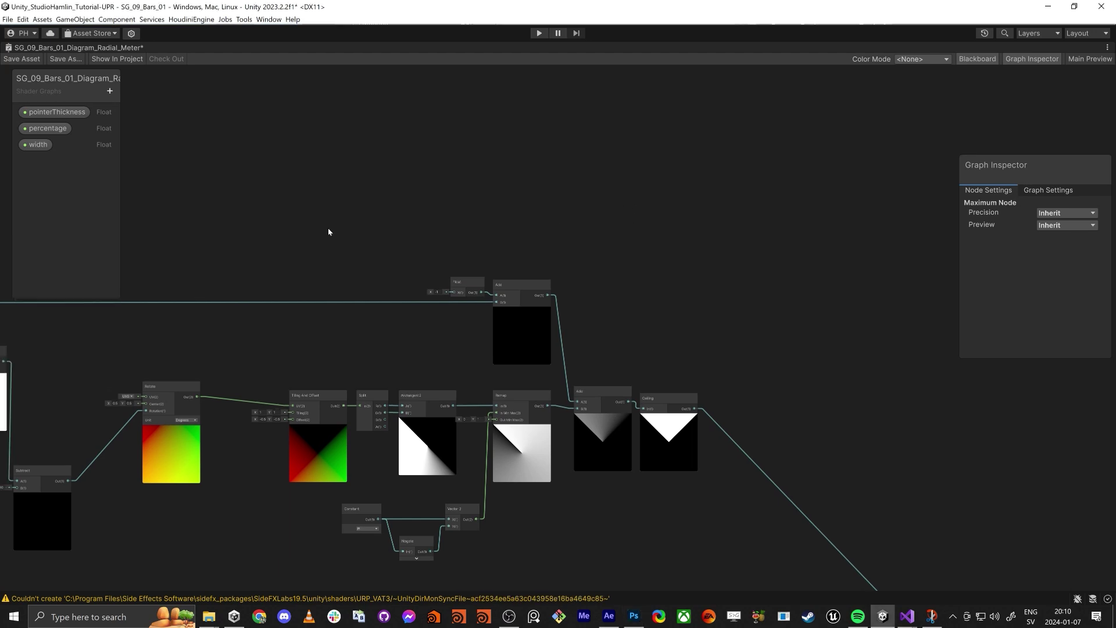
pyautogui.moveTo(329, 232); pyautogui.dragTo(484, 267, button='middle')
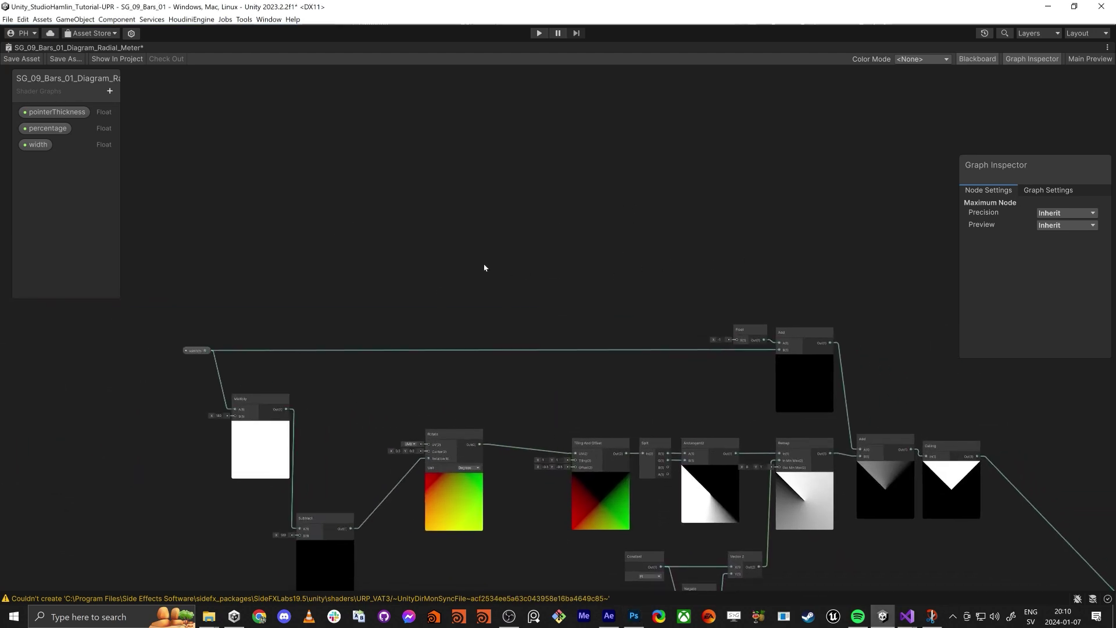
pyautogui.click(593, 452)
pyautogui.moveTo(578, 443); pyautogui.dragTo(560, 232)
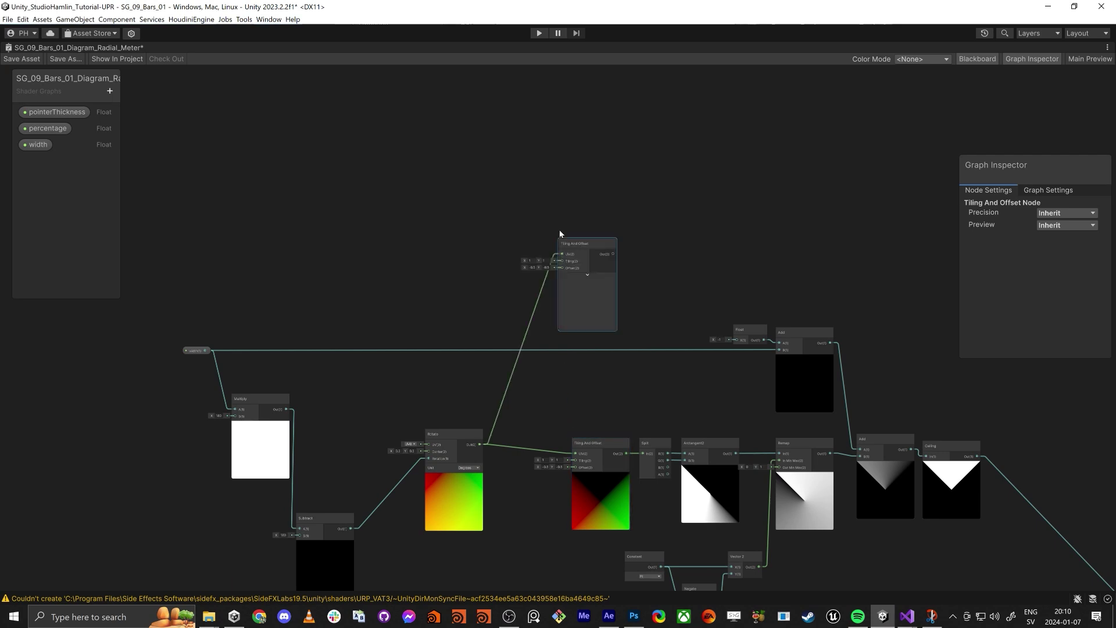
pyautogui.scroll(4, 560, 233)
pyautogui.moveTo(427, 340); pyautogui.dragTo(514, 401)
pyautogui.press('Delete')
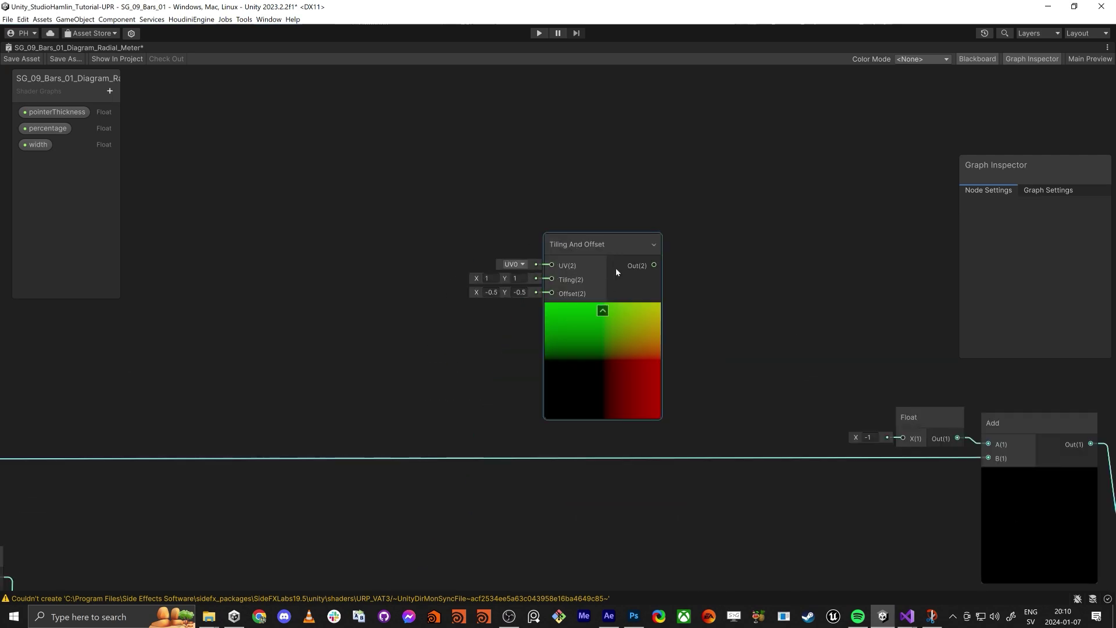
pyautogui.moveTo(631, 386); pyautogui.dragTo(501, 331)
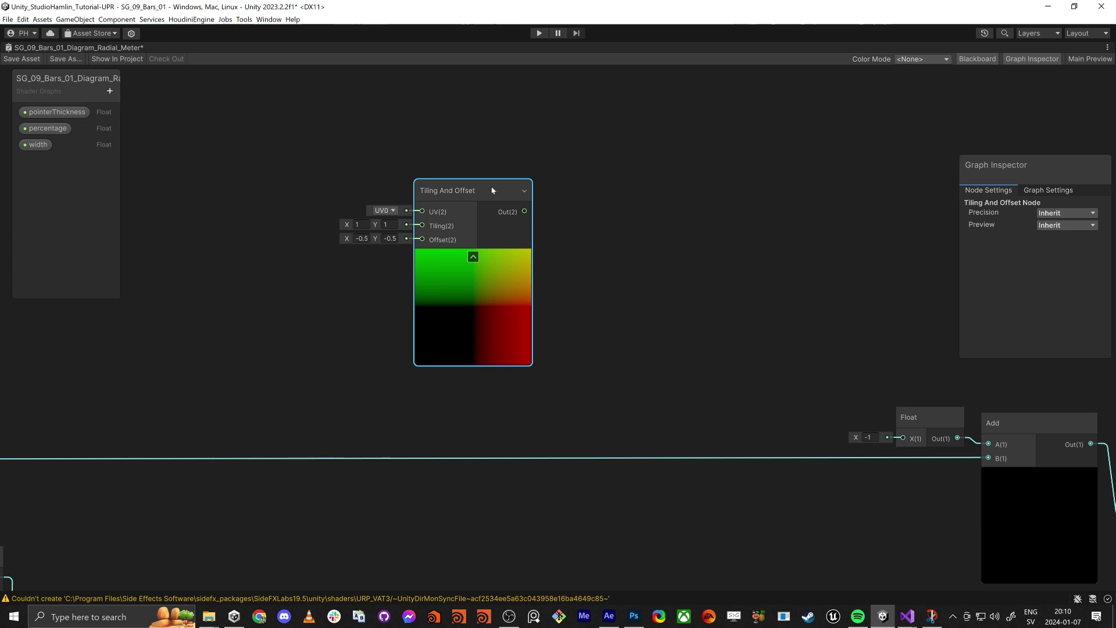
pyautogui.moveTo(476, 188); pyautogui.dragTo(463, 126)
pyautogui.moveTo(315, 227); pyautogui.dragTo(328, 236, button='middle')
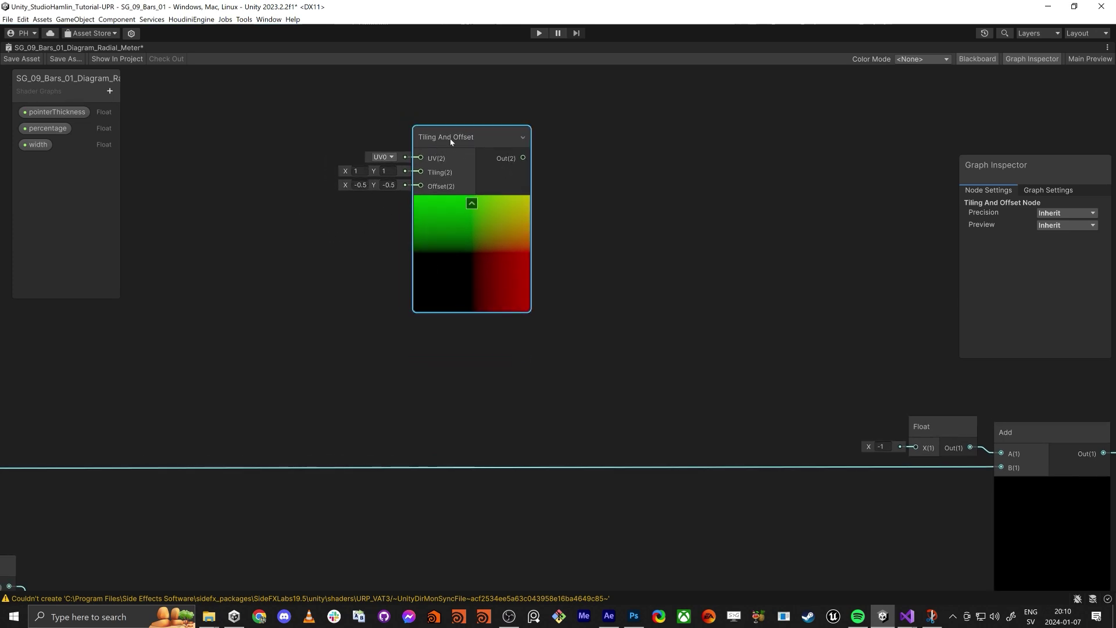
pyautogui.press('Delete')
# Step: Create a new Tiling And Offset node in the empty area above the width chain and set its Offset to X -0.5, Y -0.5
pyautogui.press('space')
pyautogui.write('tiling')
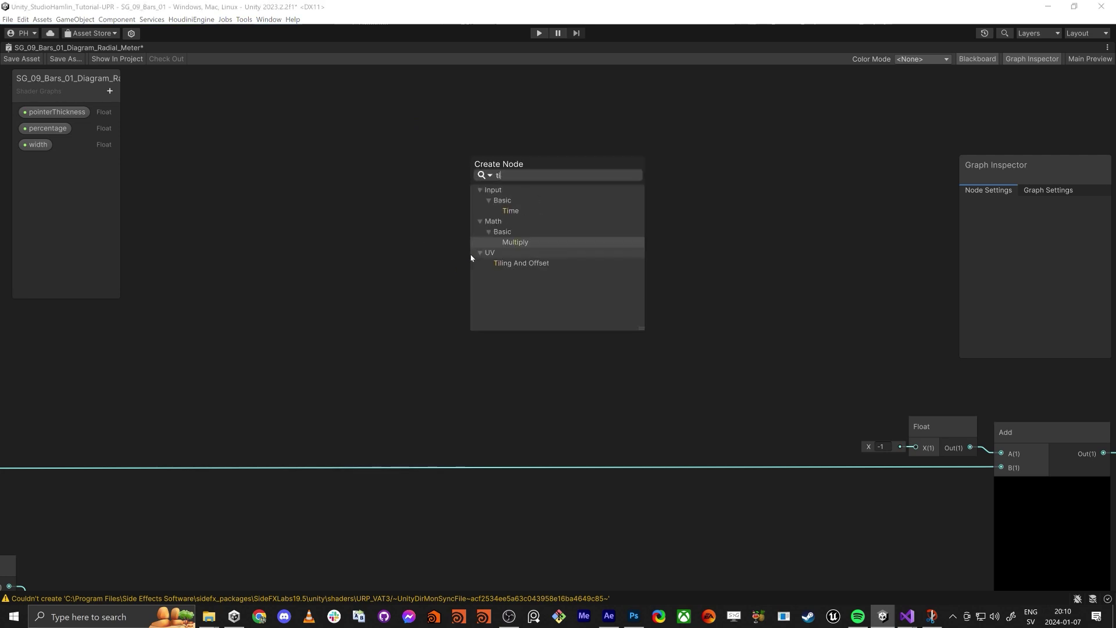
pyautogui.press('Return')
pyautogui.moveTo(508, 278); pyautogui.dragTo(485, 163)
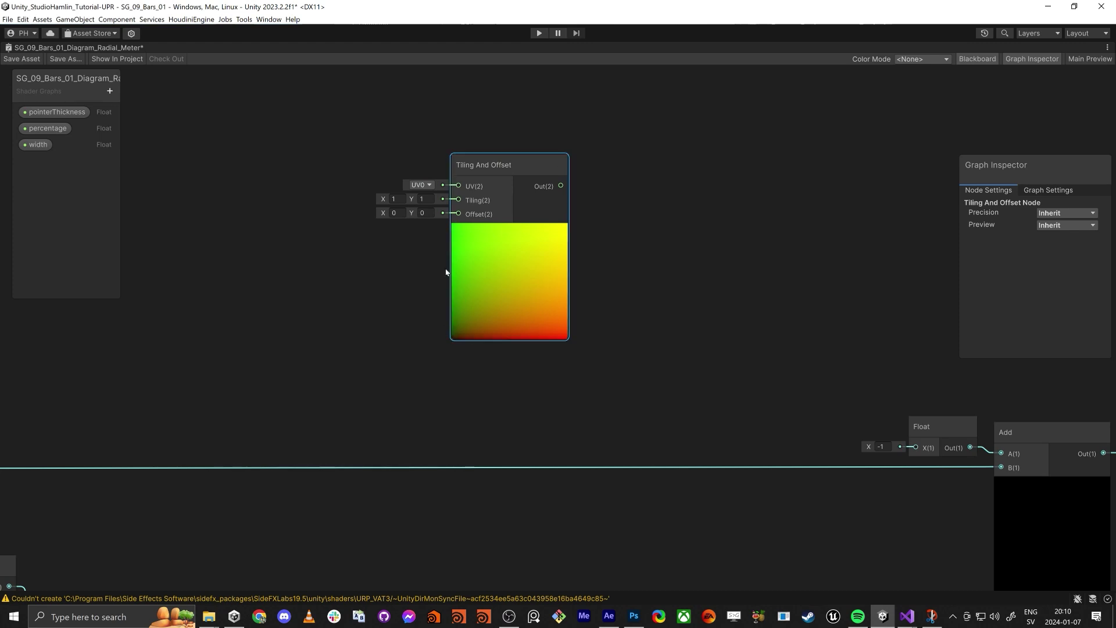
pyautogui.click(398, 213)
pyautogui.write('-0.5')
pyautogui.press('Tab')
pyautogui.write('-0.5')
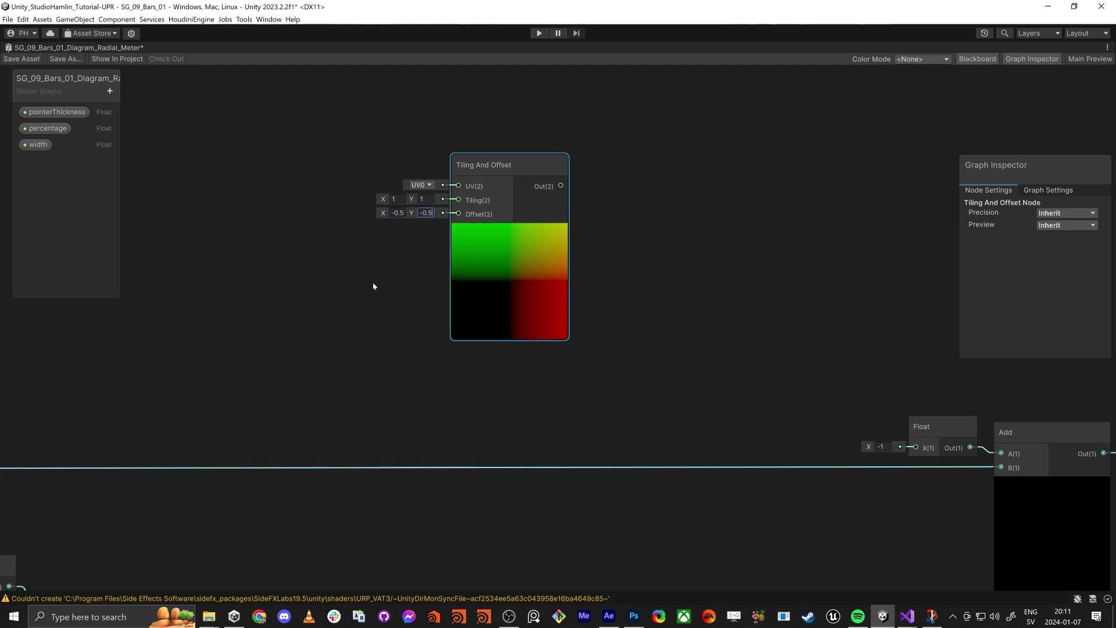
pyautogui.press('Tab')
# Step: Create a Distance node beside the new Tiling And Offset node, with that node's output feeding input A
pyautogui.moveTo(743, 313); pyautogui.dragTo(648, 307, button='middle')
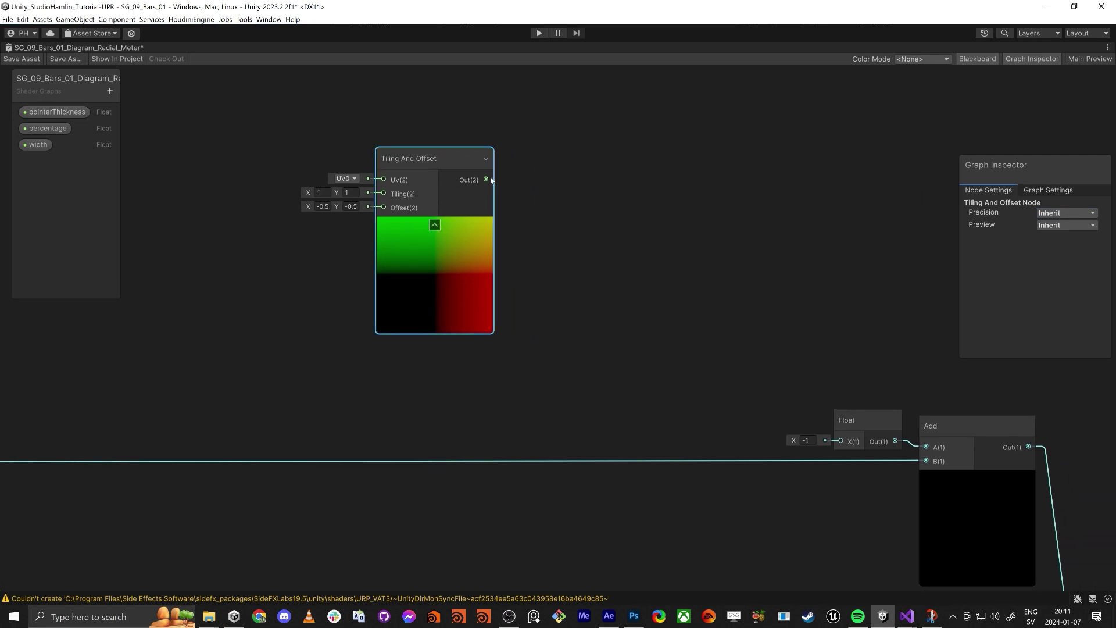
pyautogui.press('space')
pyautogui.write('distance')
pyautogui.press('Return')
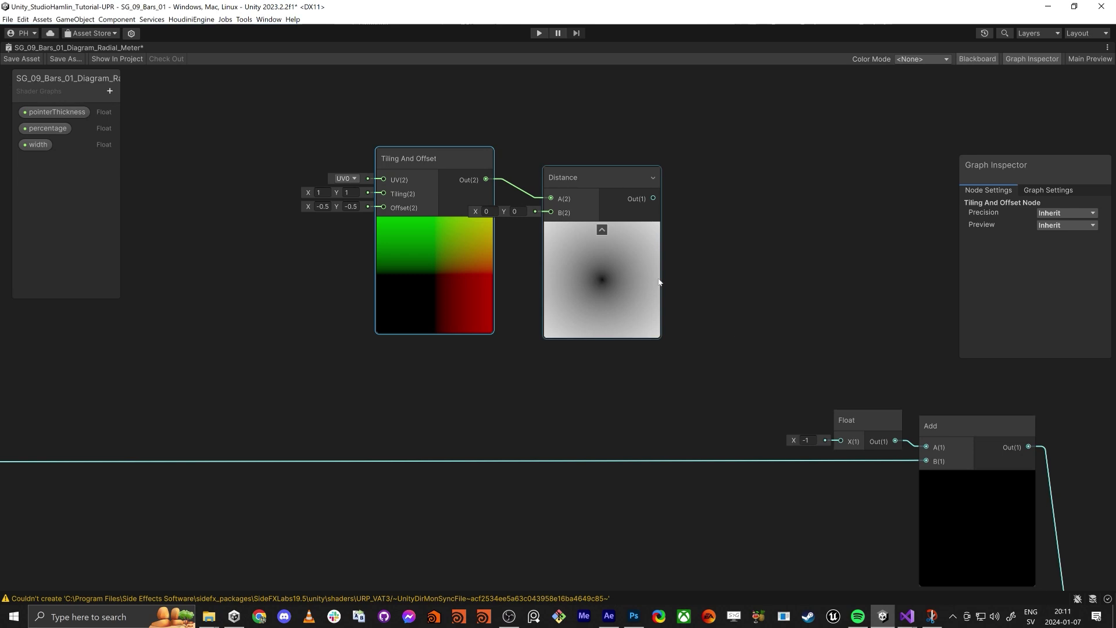
pyautogui.moveTo(778, 291); pyautogui.dragTo(672, 297, button='middle')
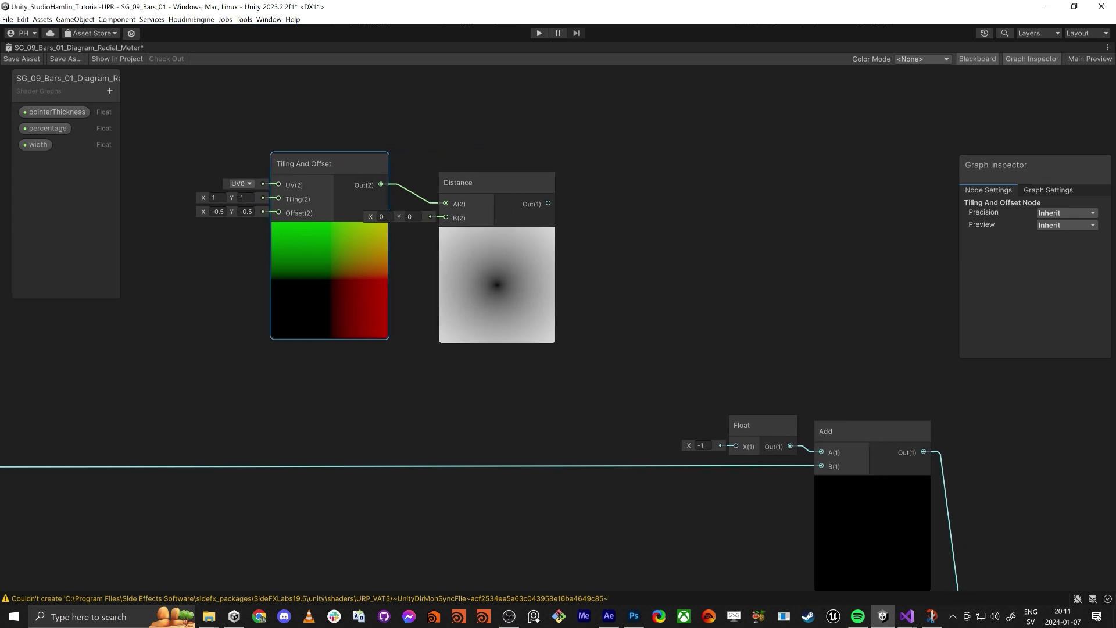
pyautogui.hotkey('alt', 'Tab')
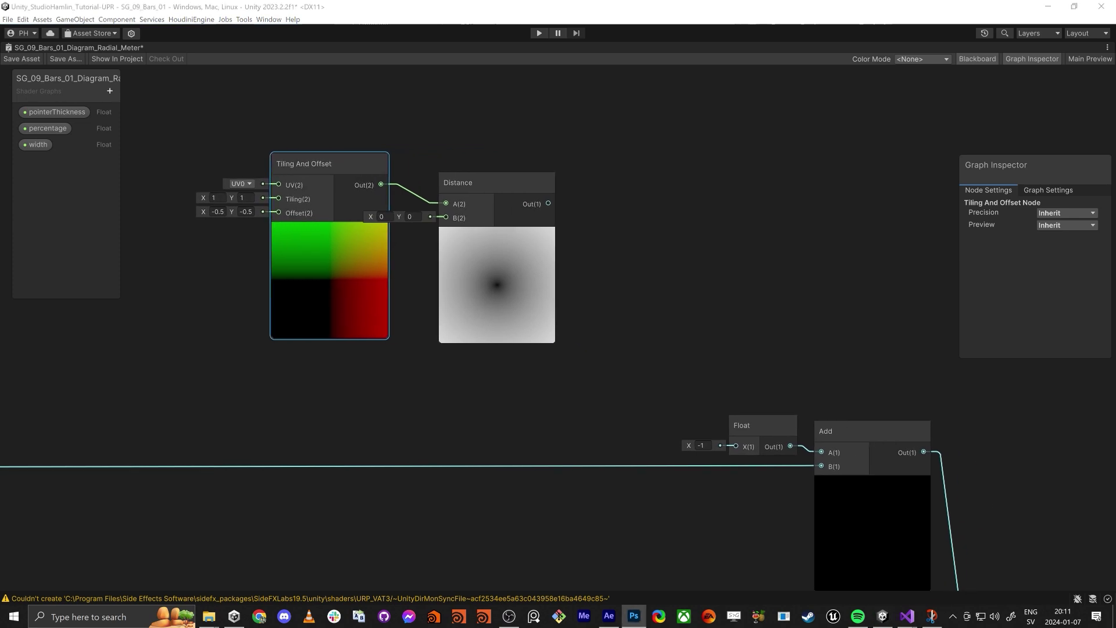
pyautogui.moveTo(752, 219); pyautogui.dragTo(640, 217, button='middle')
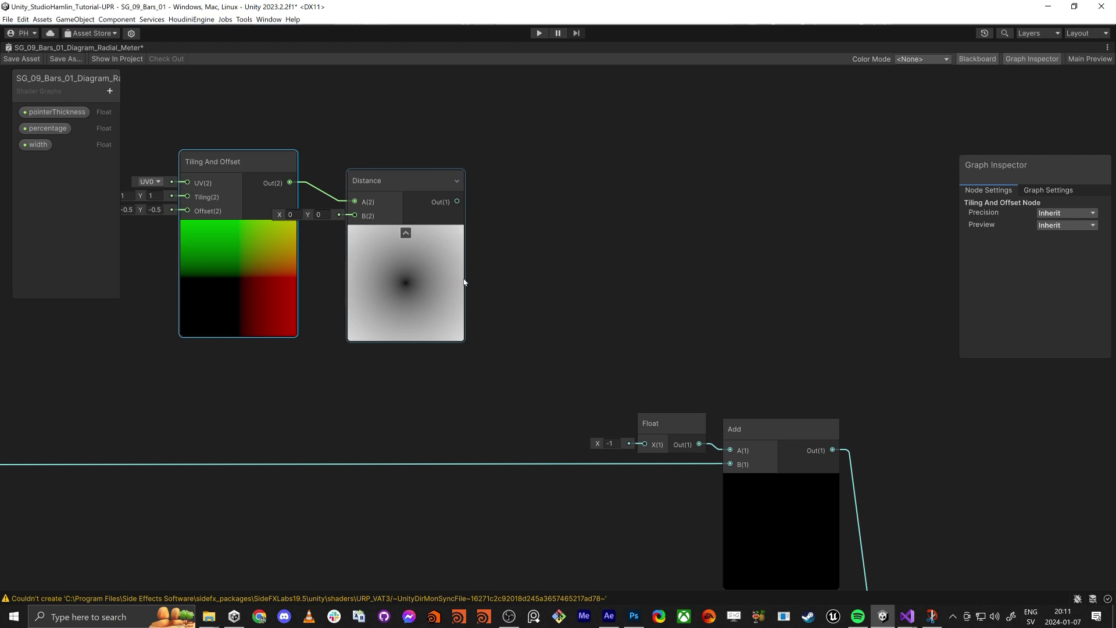
pyautogui.moveTo(464, 282); pyautogui.dragTo(464, 281)
# Step: Create a Subtract node after the Distance node, with the Distance output in A and B set to 0.25
pyautogui.moveTo(458, 196); pyautogui.dragTo(527, 193)
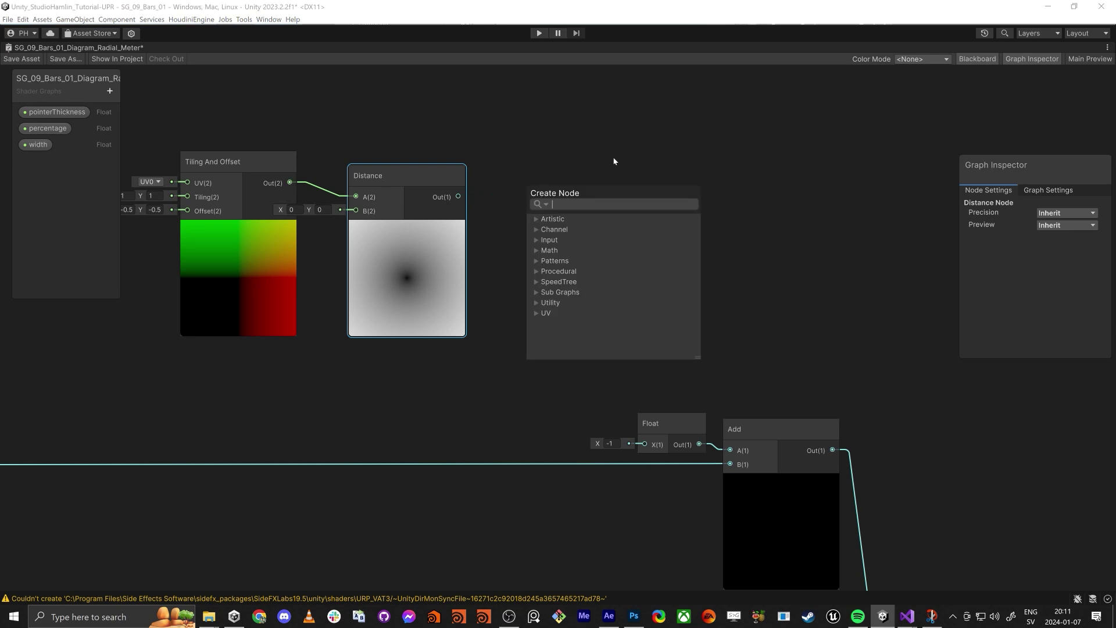
pyautogui.write('sbut')
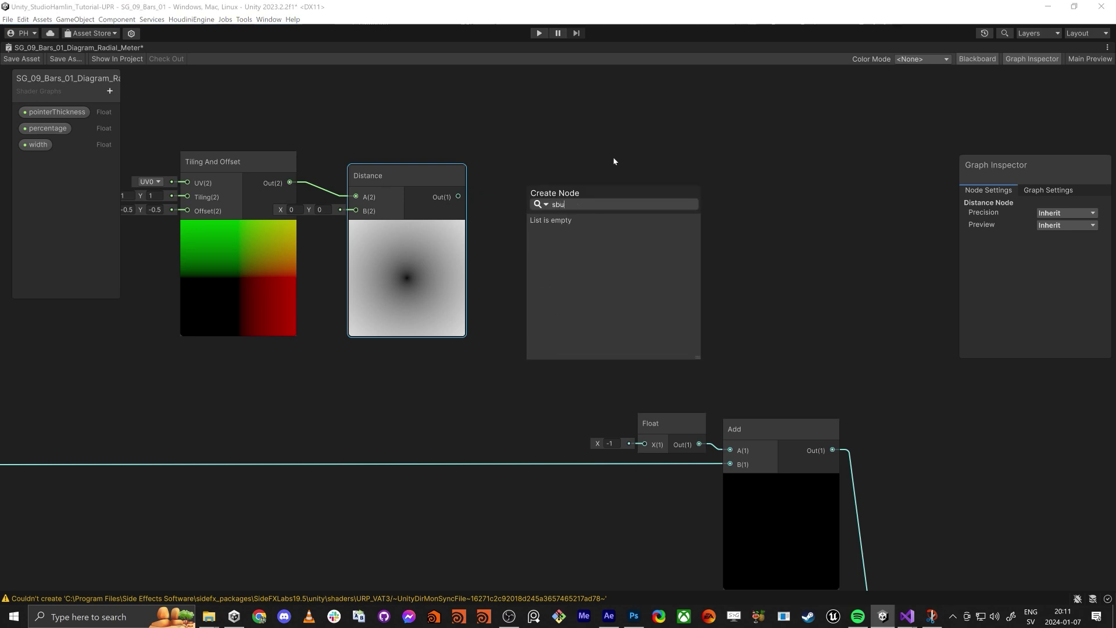
pyautogui.press('BackSpace')
pyautogui.press('BackSpace')
pyautogui.write('ub')
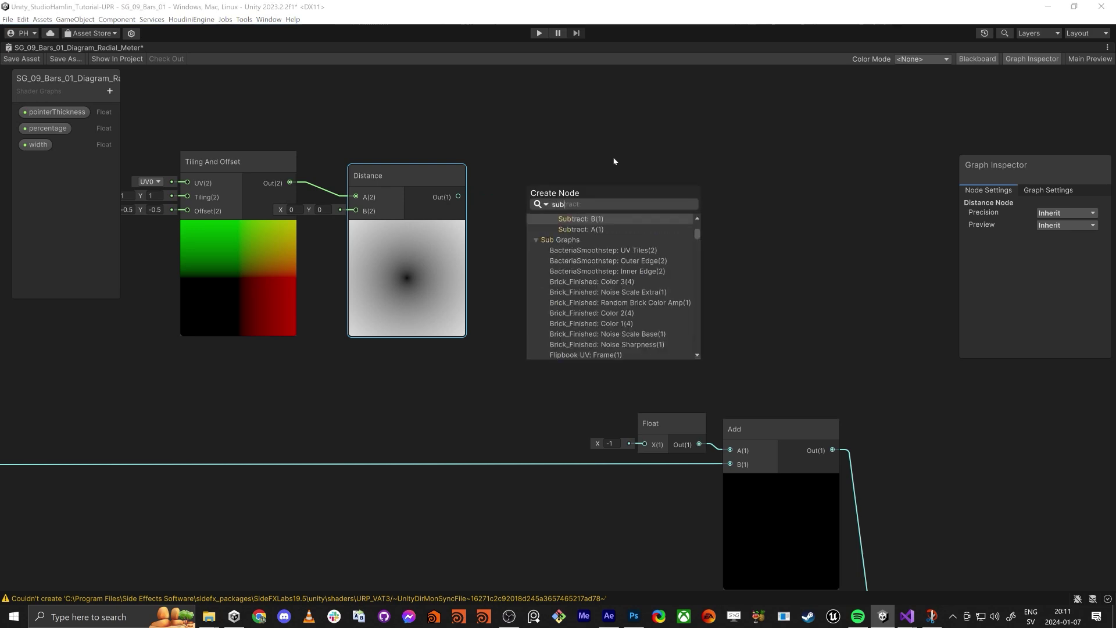
pyautogui.press('Return')
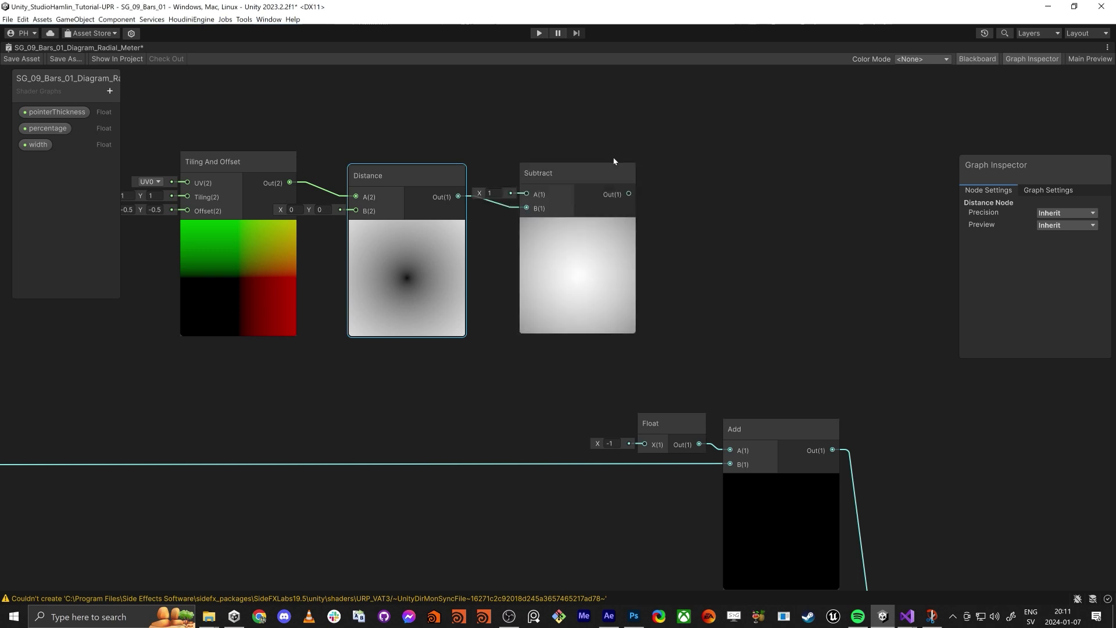
pyautogui.moveTo(523, 165); pyautogui.dragTo(600, 160)
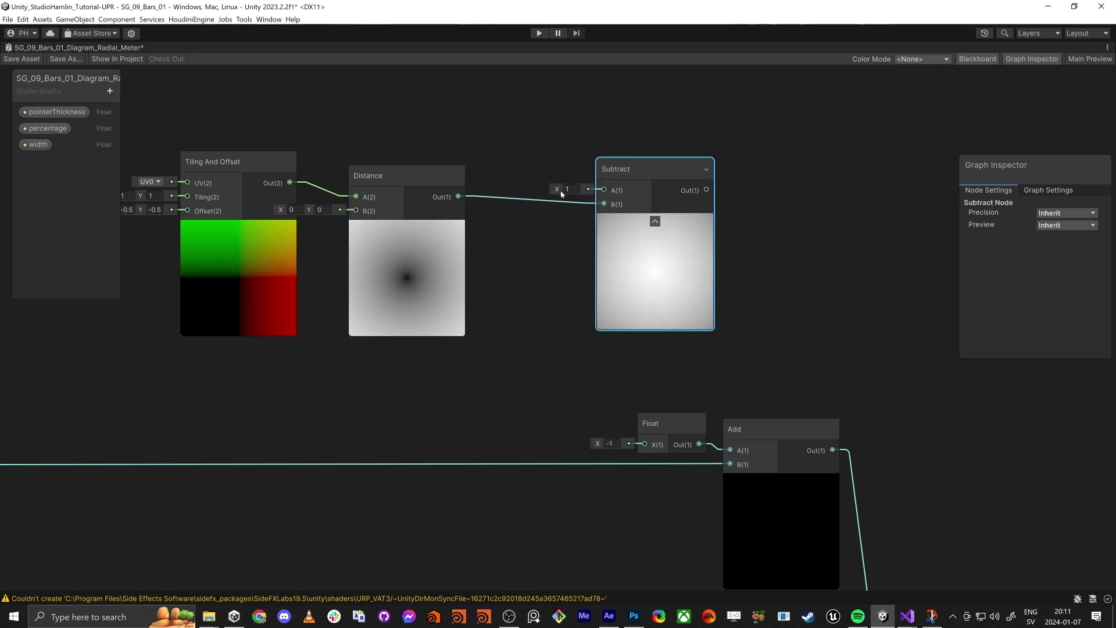
pyautogui.moveTo(583, 203); pyautogui.dragTo(604, 189)
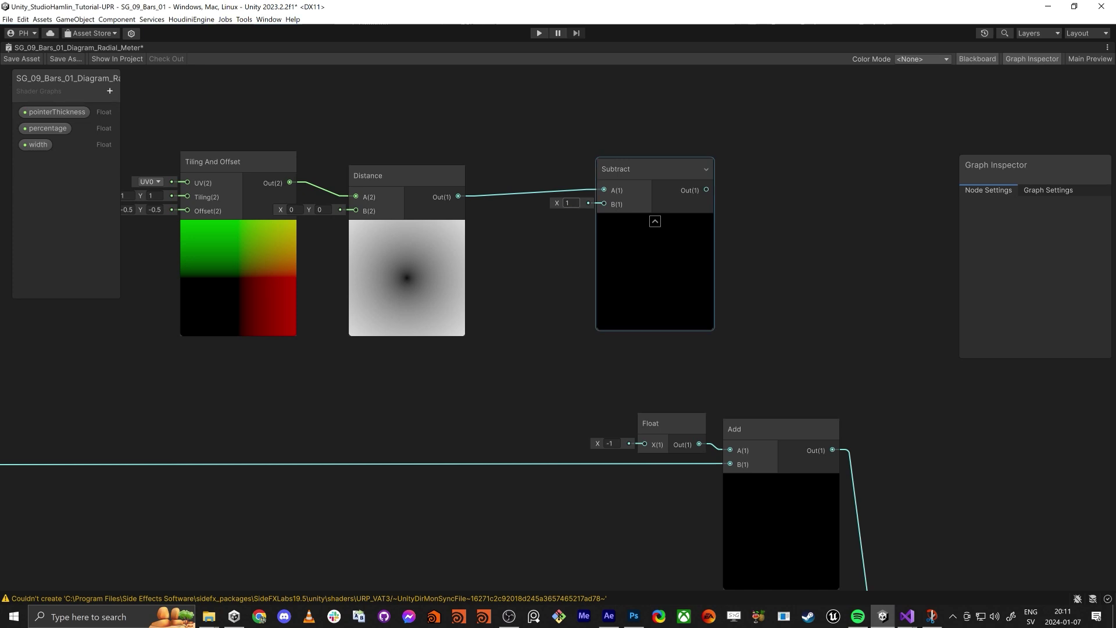
pyautogui.write('0.5')
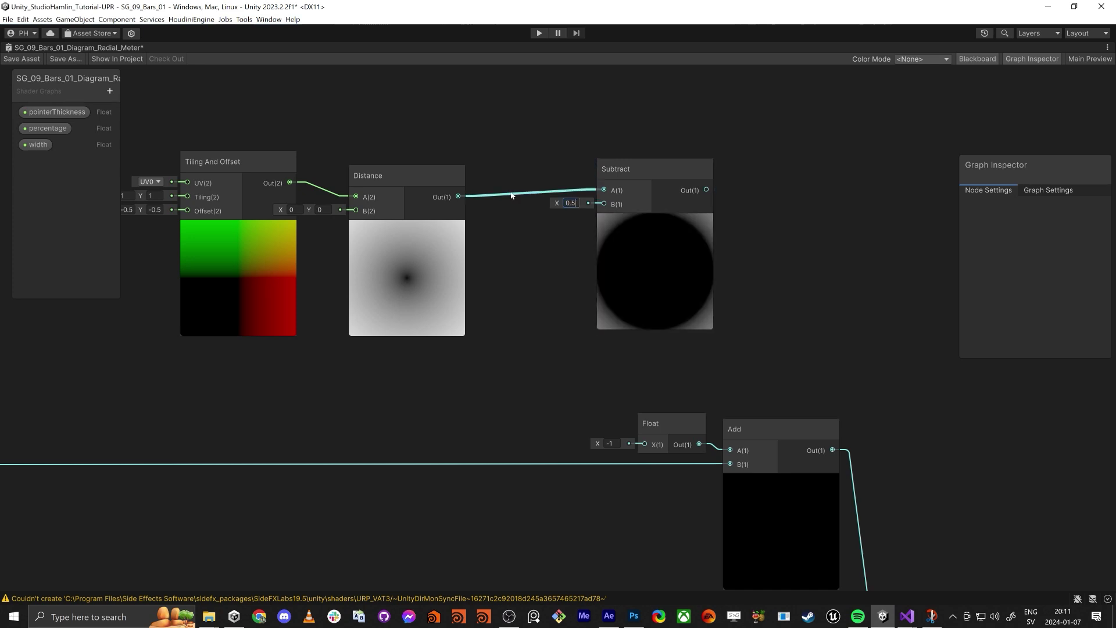
pyautogui.press('BackSpace')
pyautogui.write('25')
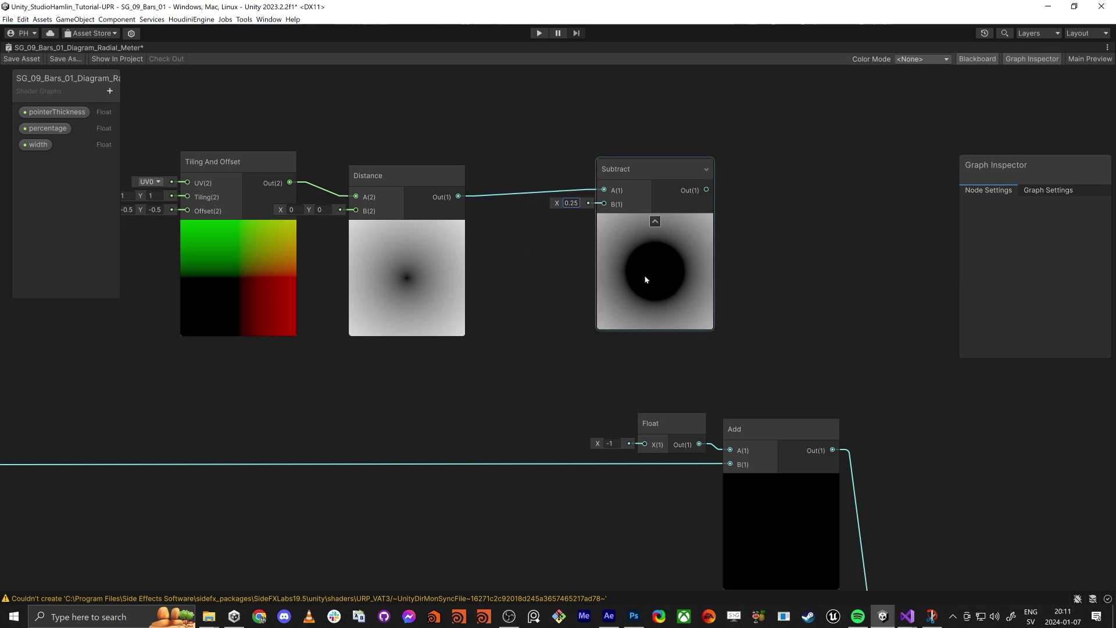
# Step: Create an Absolute node after the Subtract node, fed by the Subtract output
pyautogui.moveTo(597, 253); pyautogui.dragTo(528, 247, button='middle')
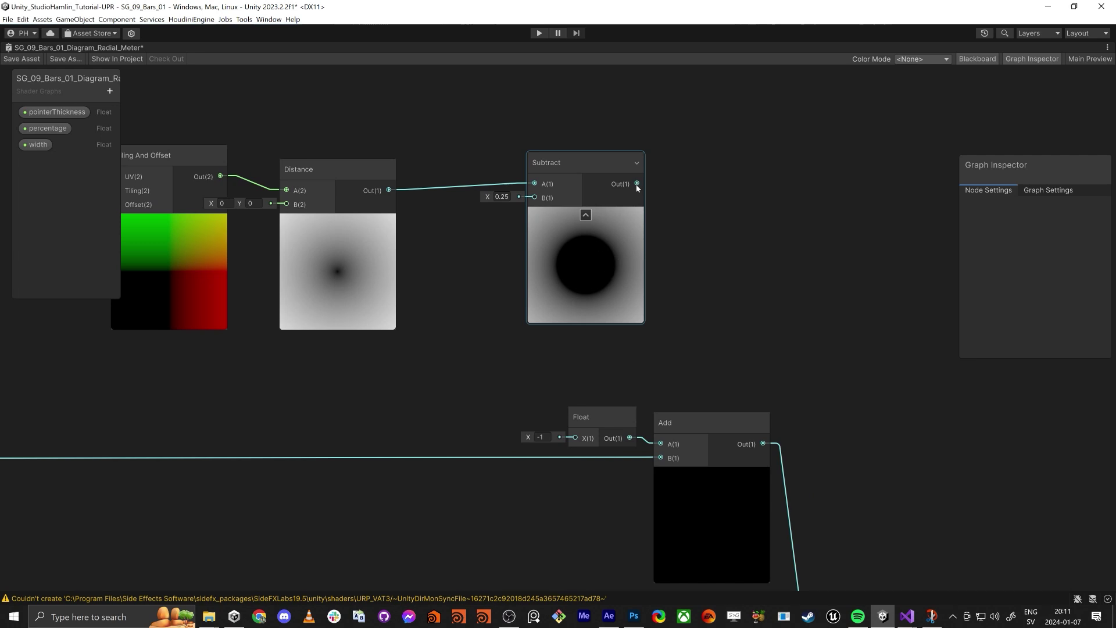
pyautogui.moveTo(637, 184); pyautogui.dragTo(723, 187)
pyautogui.write('abs')
pyautogui.press('Return')
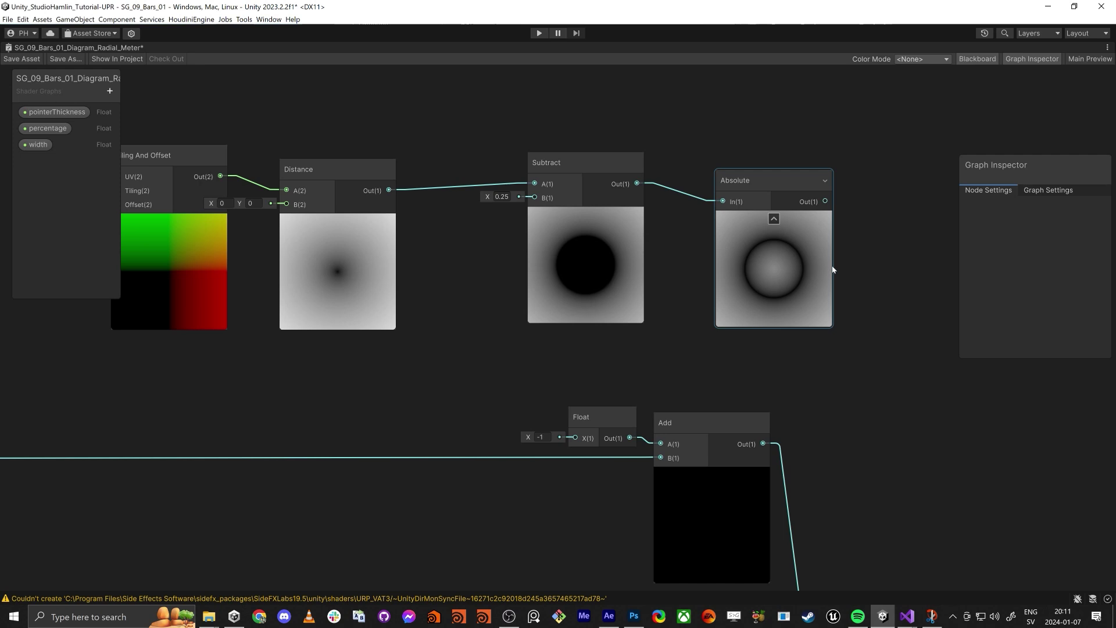
# Step: Create a second Subtract node after the Absolute node, with the Absolute output connected to input B
pyautogui.moveTo(853, 258); pyautogui.dragTo(745, 266, button='middle')
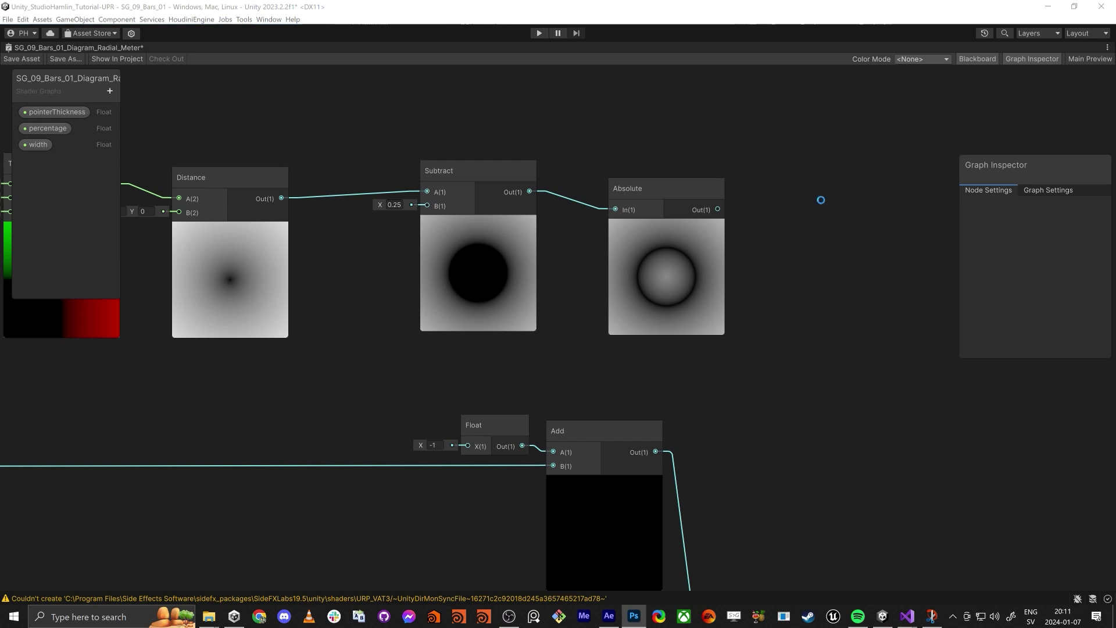
pyautogui.moveTo(735, 224); pyautogui.dragTo(763, 257, button='middle')
pyautogui.moveTo(745, 242); pyautogui.dragTo(814, 228)
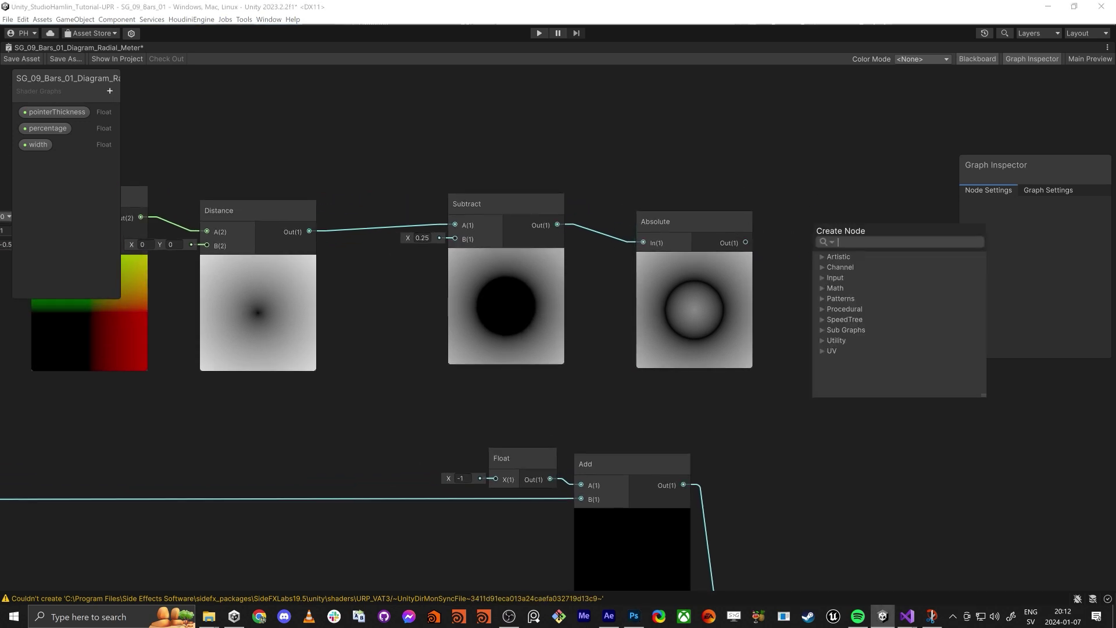
pyautogui.write('subtra')
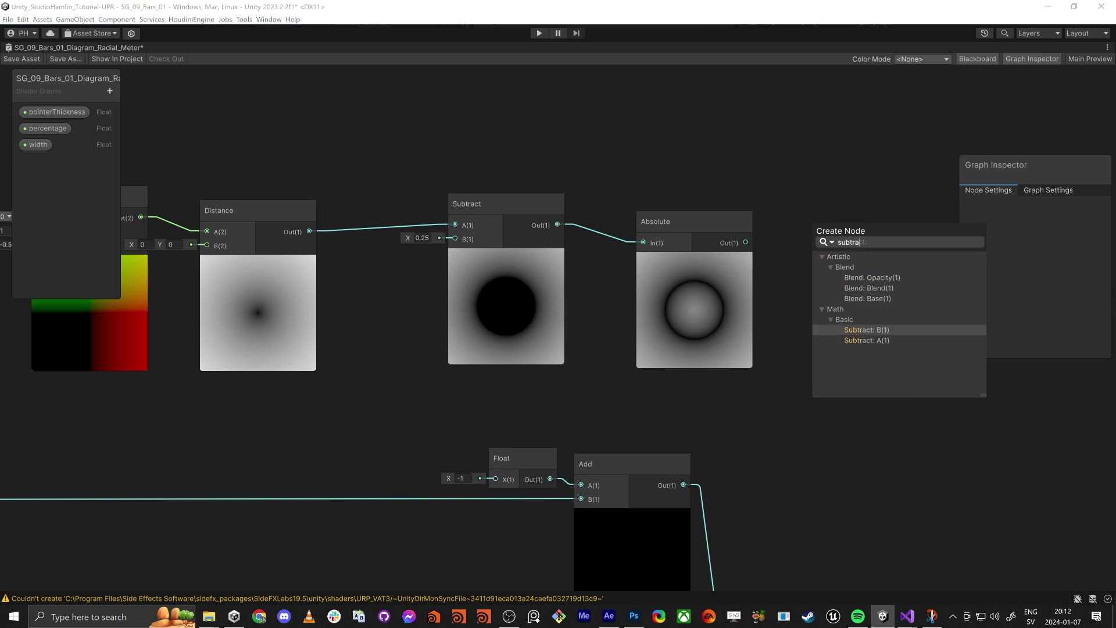
pyautogui.press('Return')
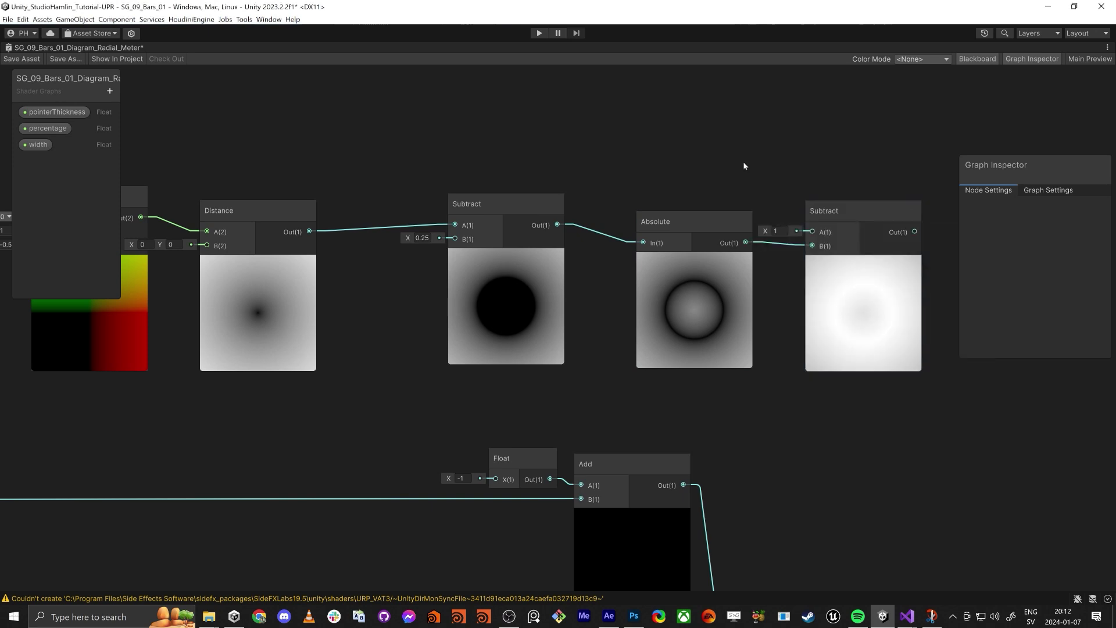
# Step: Add a Float property named Bar Thickness to the shader graph
pyautogui.moveTo(553, 160); pyautogui.dragTo(593, 243, button='middle')
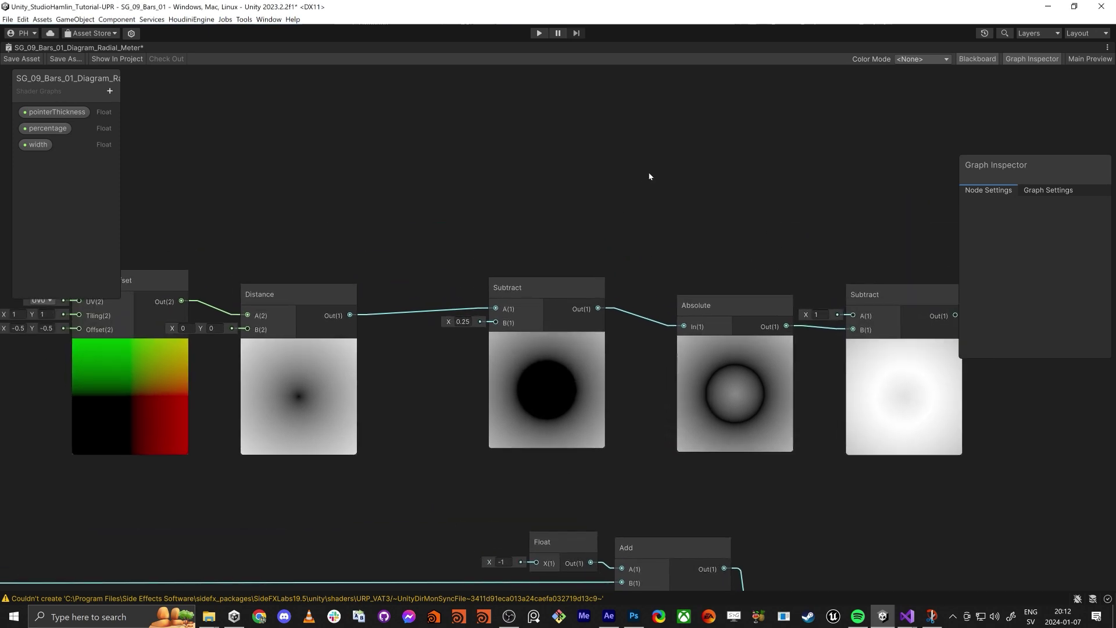
pyautogui.click(109, 92)
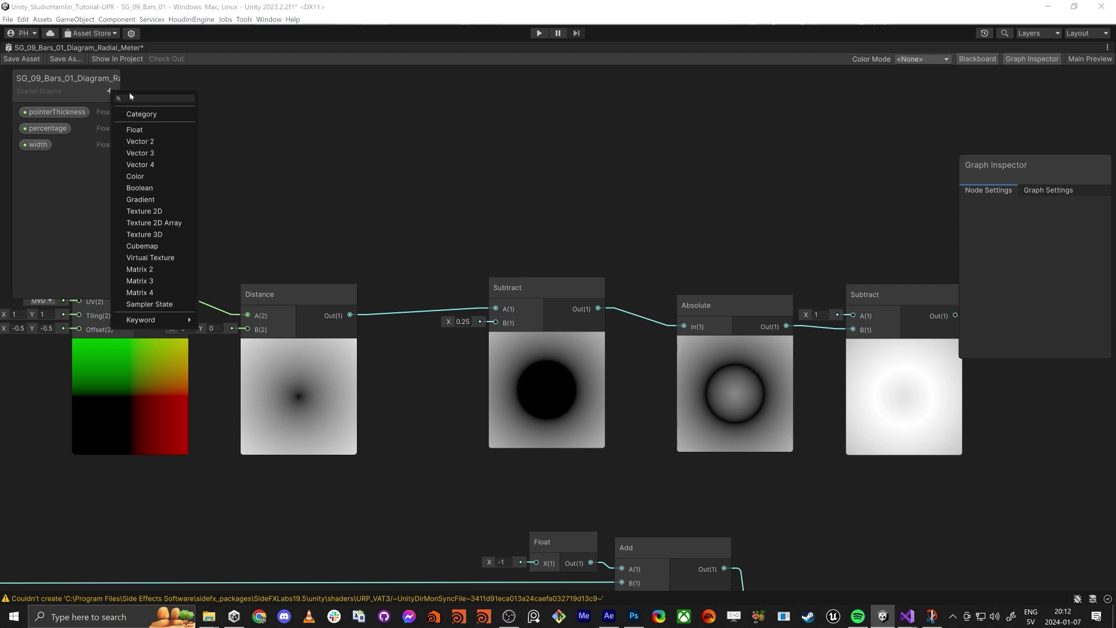
pyautogui.click(152, 129)
pyautogui.write('V')
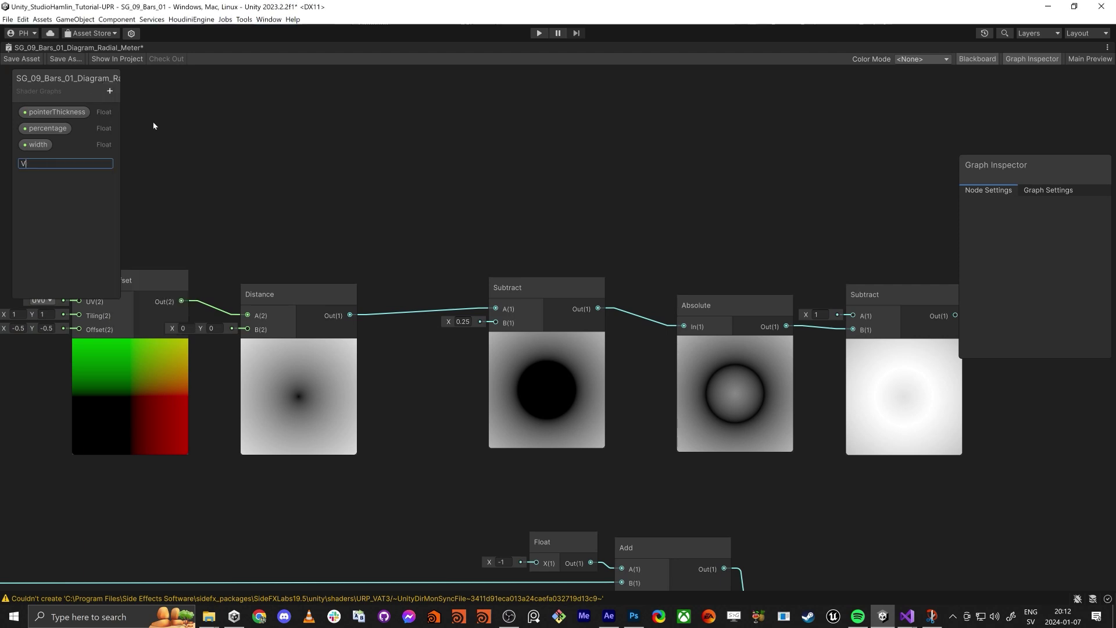
pyautogui.write('ar')
pyautogui.press('BackSpace')
pyautogui.write('Thickness')
pyautogui.press('Return')
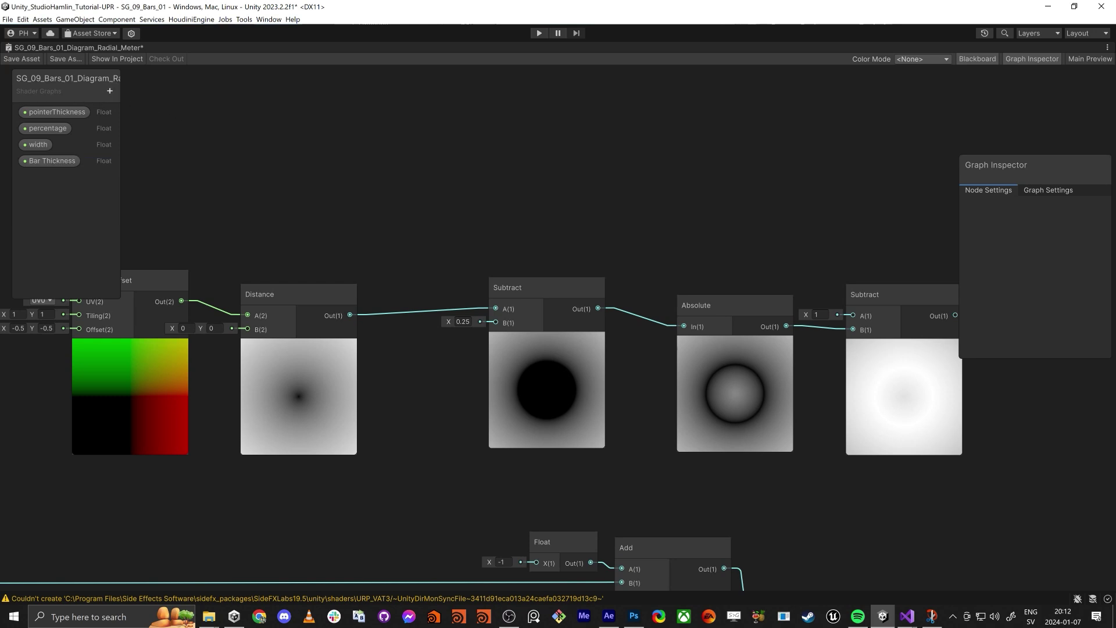
pyautogui.hotkey('alt', 'Tab')
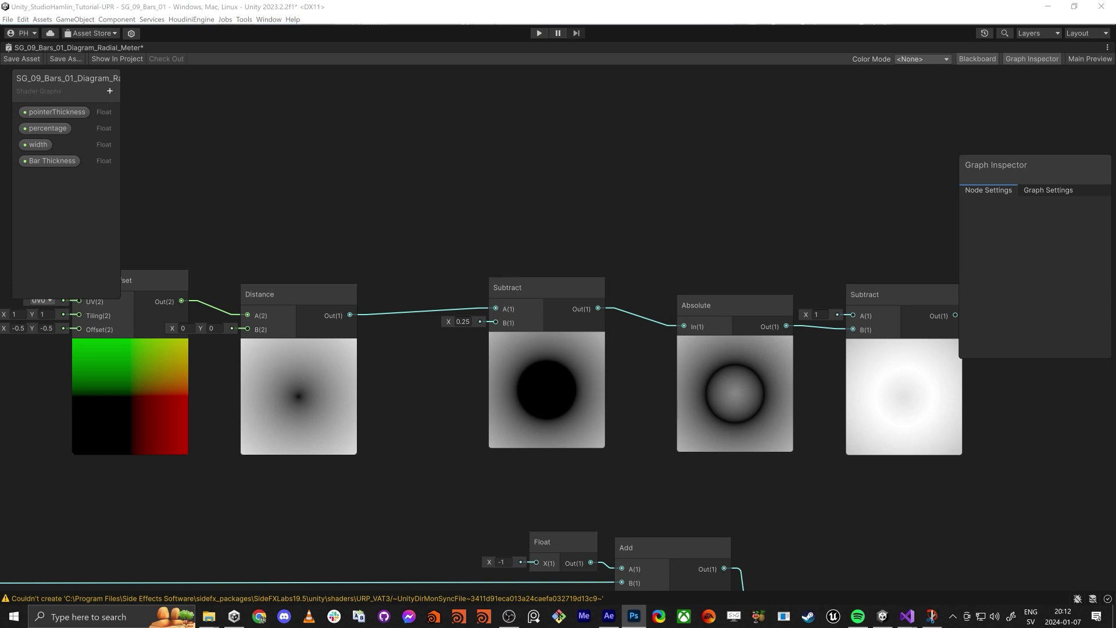
# Step: Add another Float property named Bar Radius to the shader graph
pyautogui.click(110, 90)
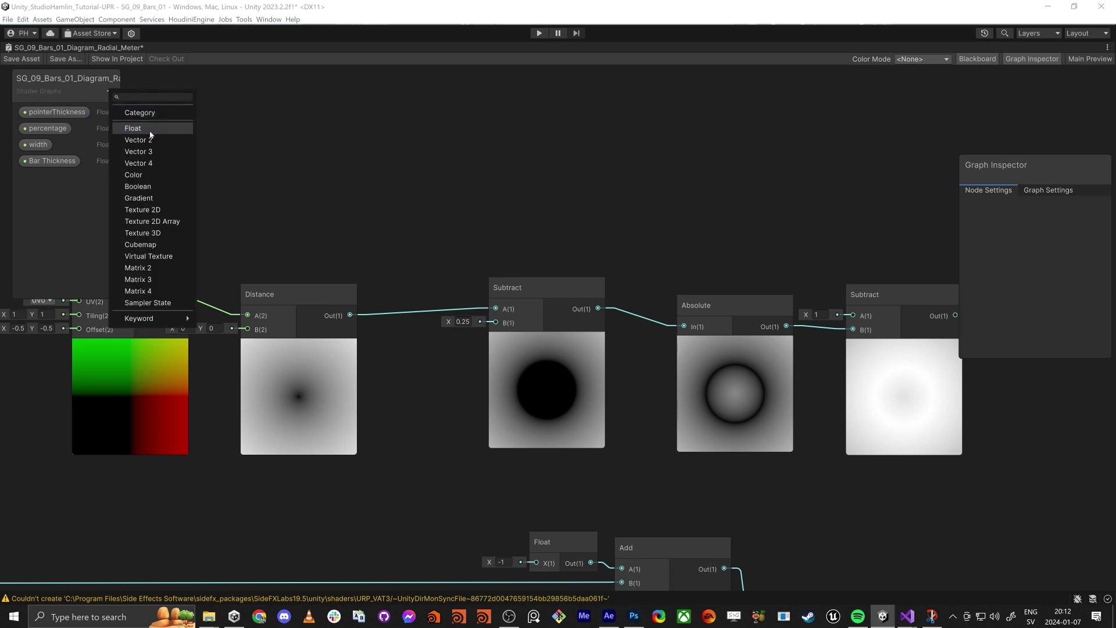
pyautogui.click(139, 124)
pyautogui.write('Bar ')
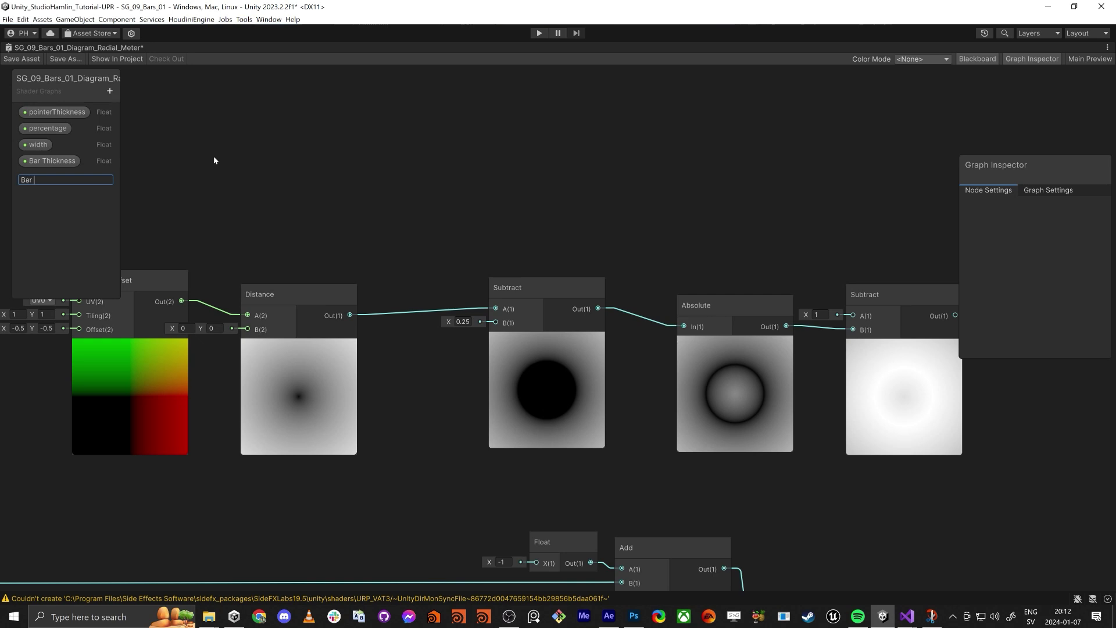
pyautogui.write('Radius')
pyautogui.press('Return')
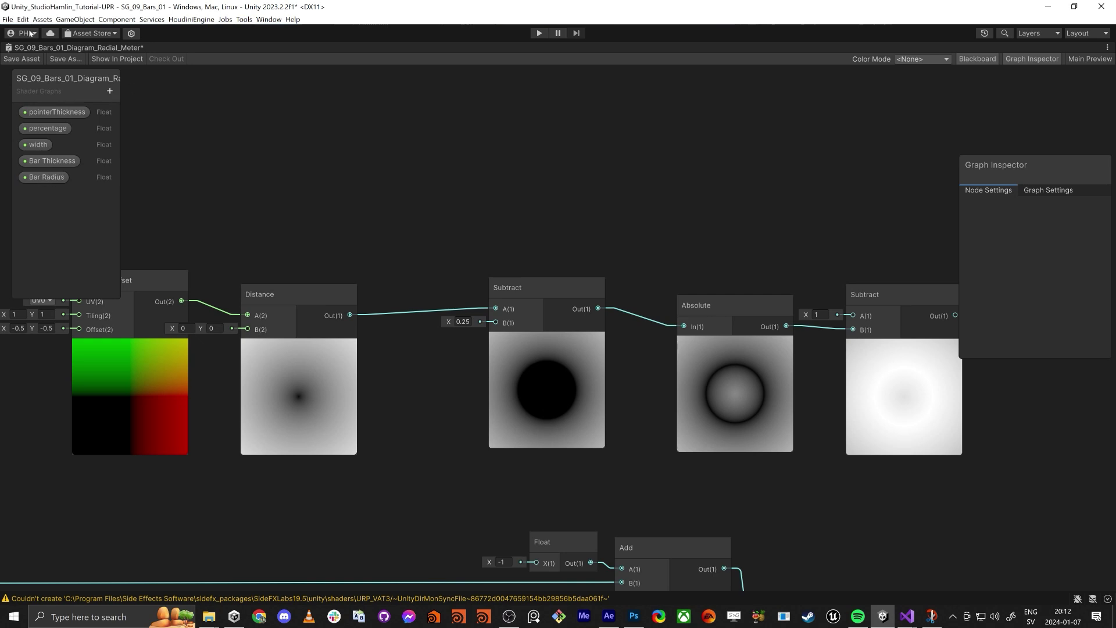
# Step: Connect Bar Radius to input B of the first Subtract node and make the property a Slider with default 0.25
pyautogui.moveTo(47, 177); pyautogui.dragTo(496, 319)
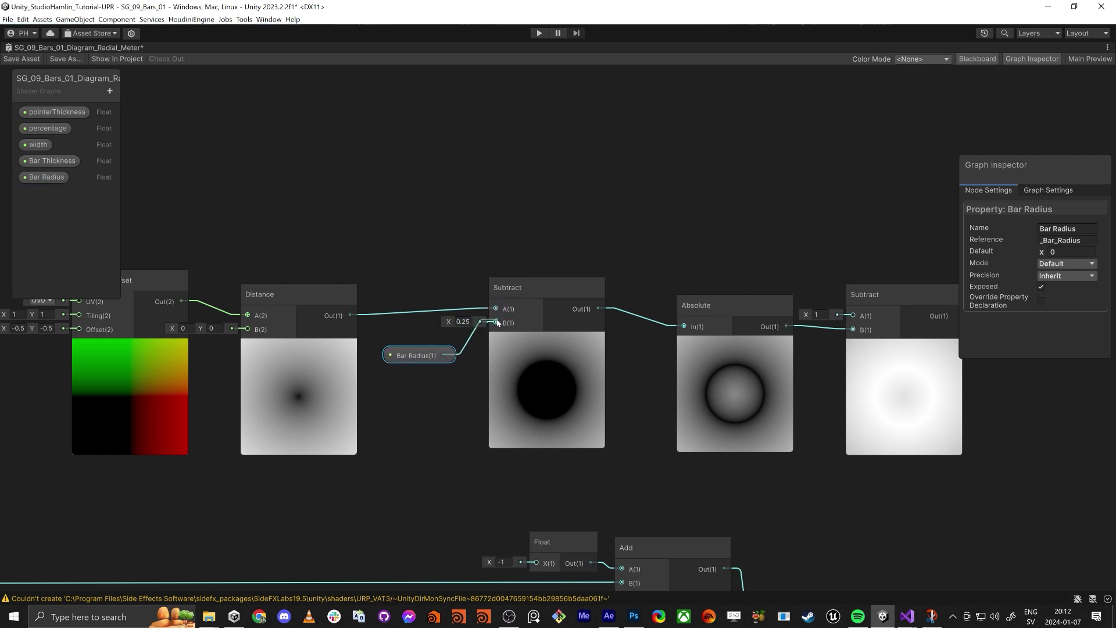
pyautogui.click(45, 177)
pyautogui.click(1067, 263)
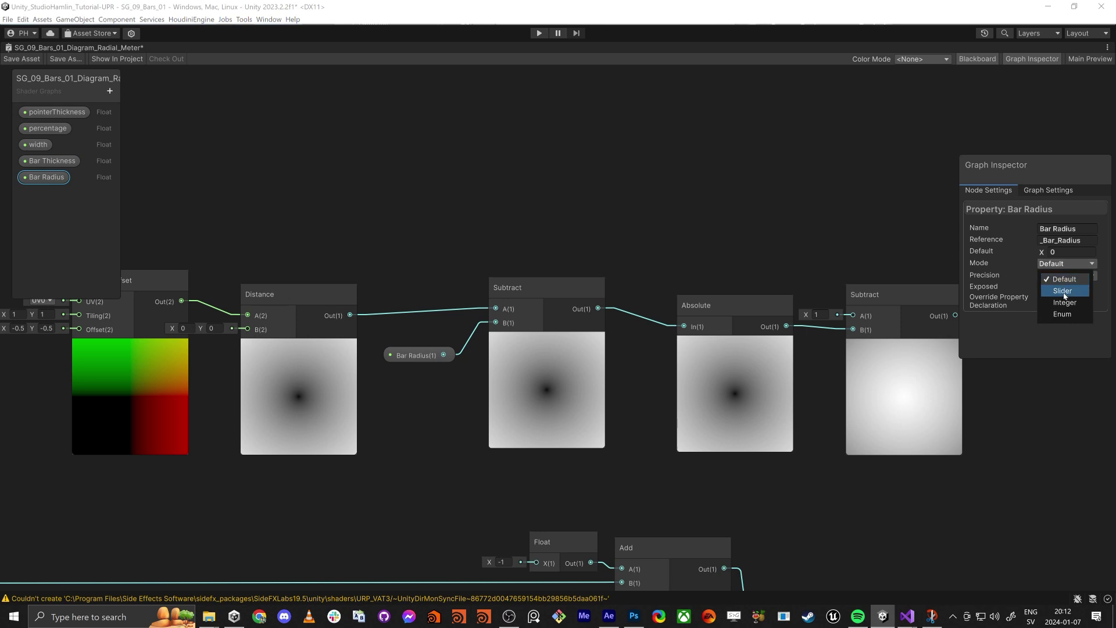
pyautogui.click(1064, 285)
pyautogui.click(1070, 252)
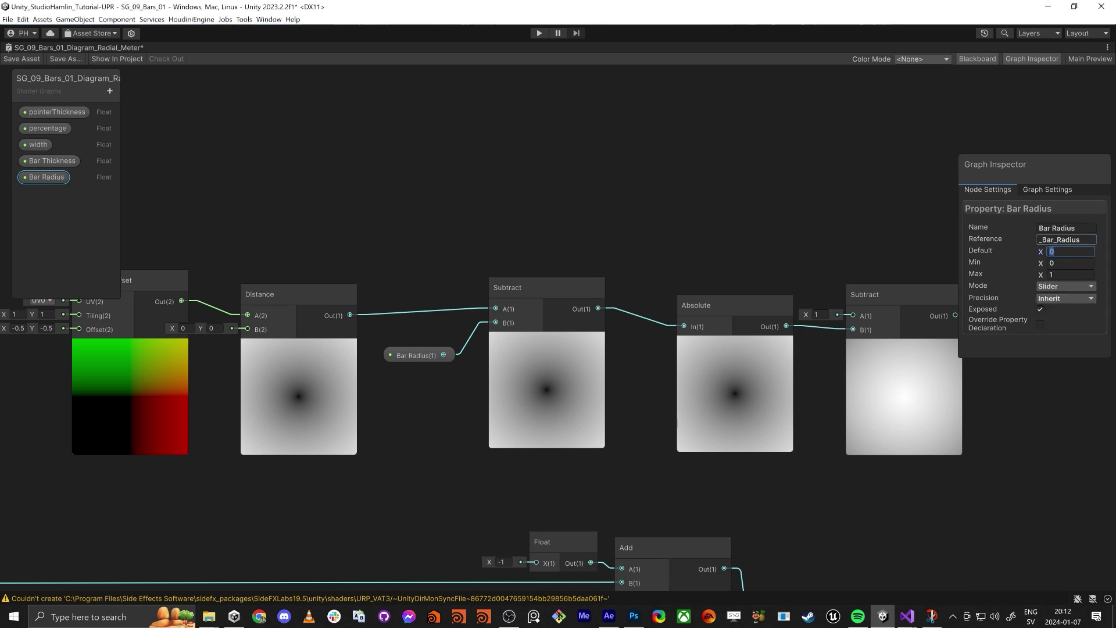
pyautogui.write('0.25')
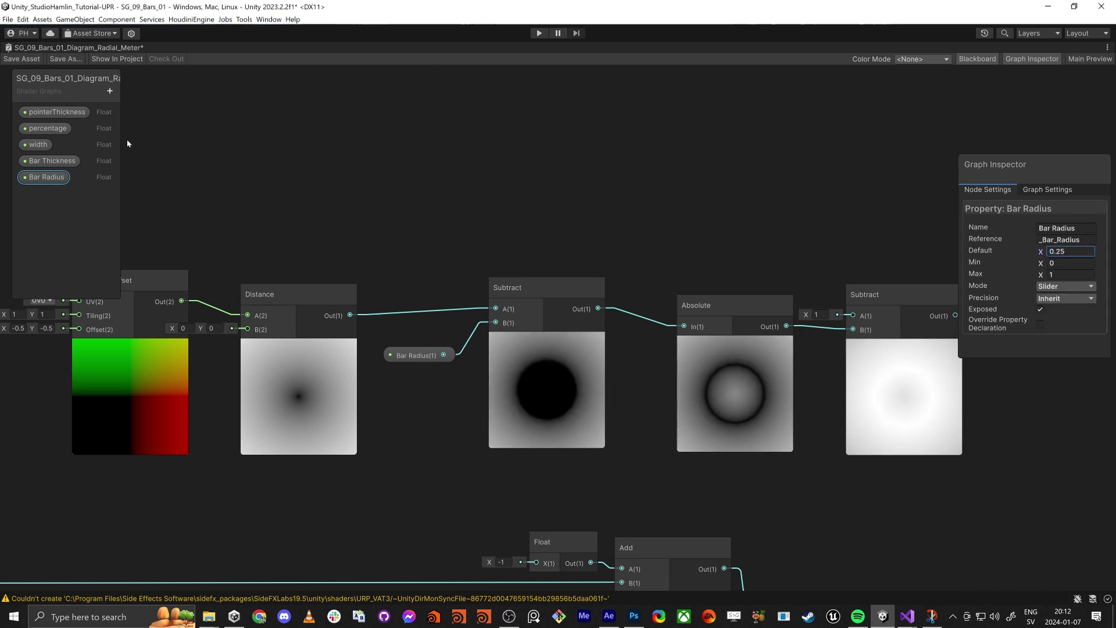
# Step: Place a Bar Thickness property node above the second Subtract node and set the property's mode to Slider
pyautogui.moveTo(42, 161); pyautogui.dragTo(879, 228)
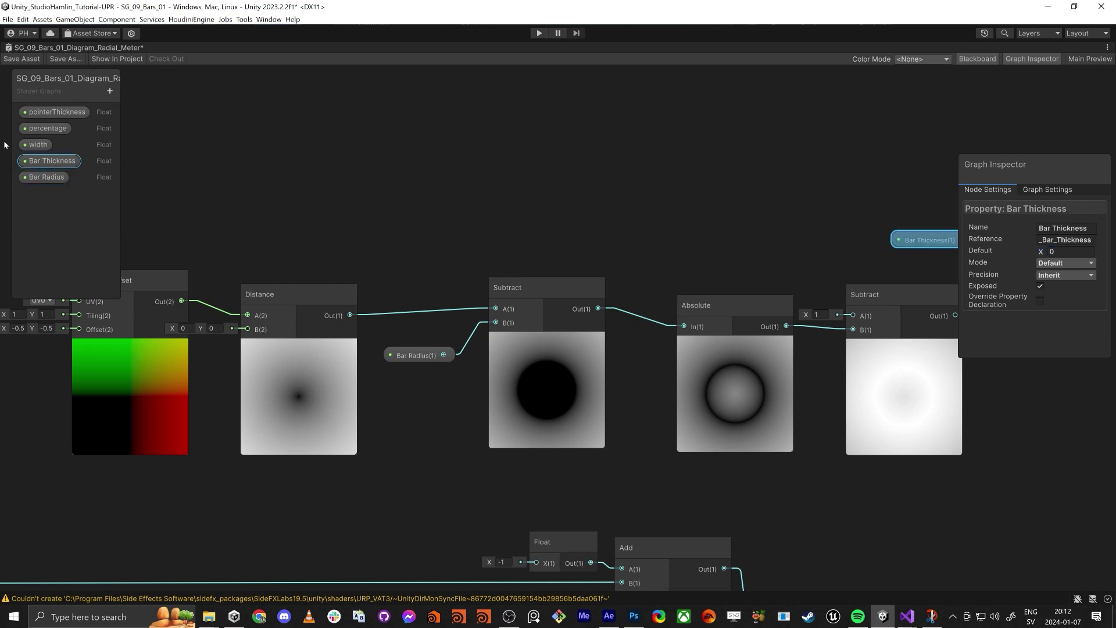
pyautogui.click(52, 161)
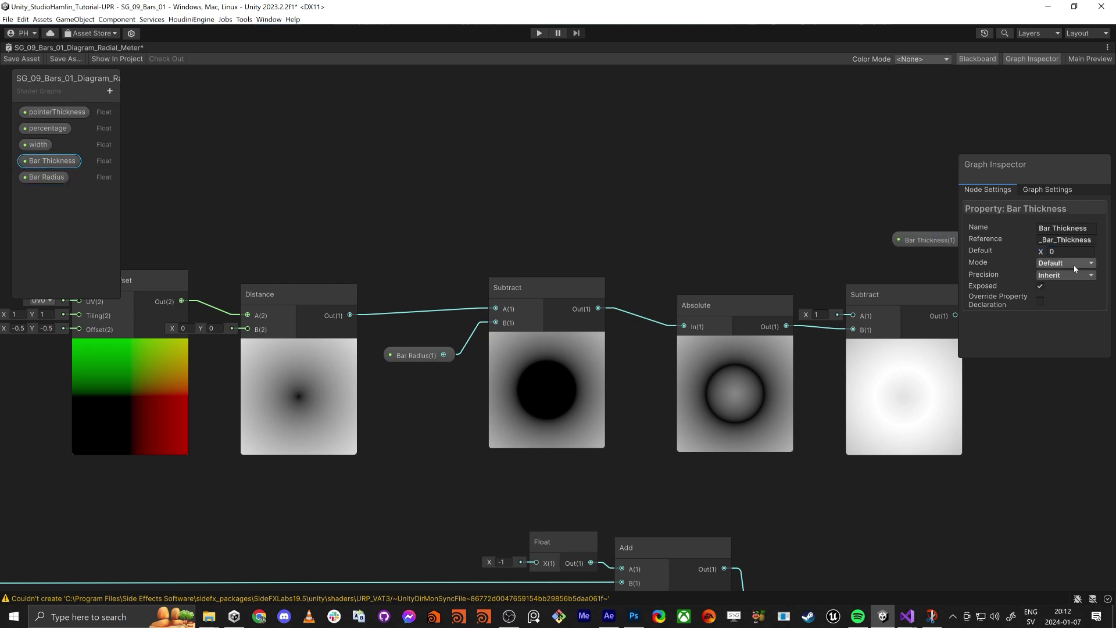
pyautogui.click(1073, 263)
pyautogui.click(1065, 291)
# Step: Move the second Subtract node farther from the Absolute node and connect Bar Thickness to its input A
pyautogui.moveTo(818, 256); pyautogui.dragTo(419, 182, button='middle')
pyautogui.scroll(2, 502, 297)
pyautogui.moveTo(535, 126); pyautogui.dragTo(523, 118)
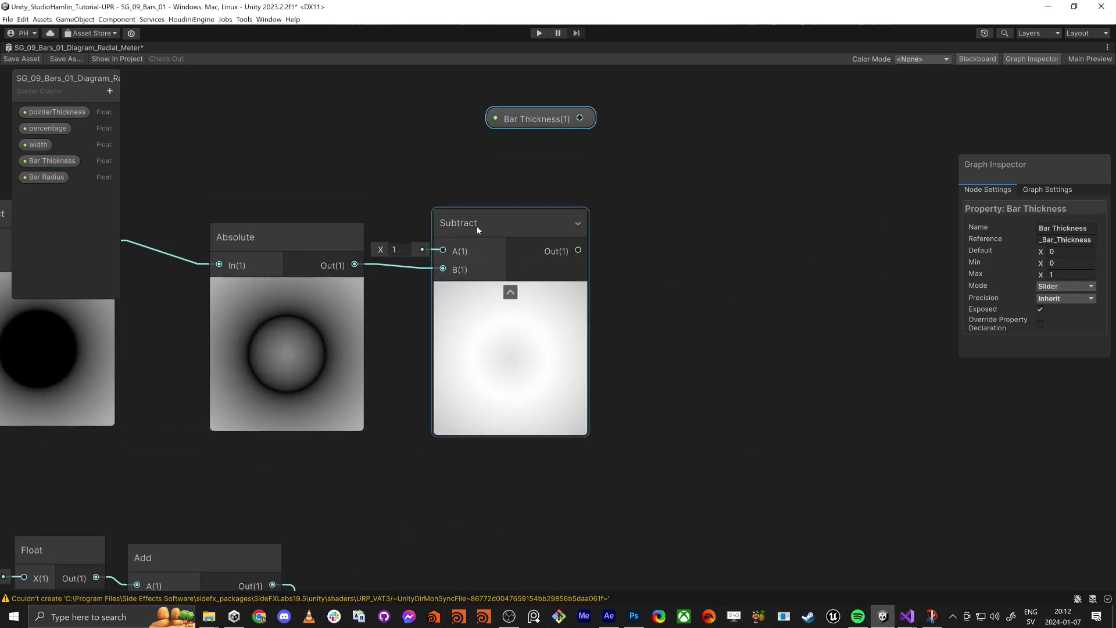
pyautogui.moveTo(476, 226); pyautogui.dragTo(633, 222)
pyautogui.moveTo(539, 121); pyautogui.dragTo(599, 253)
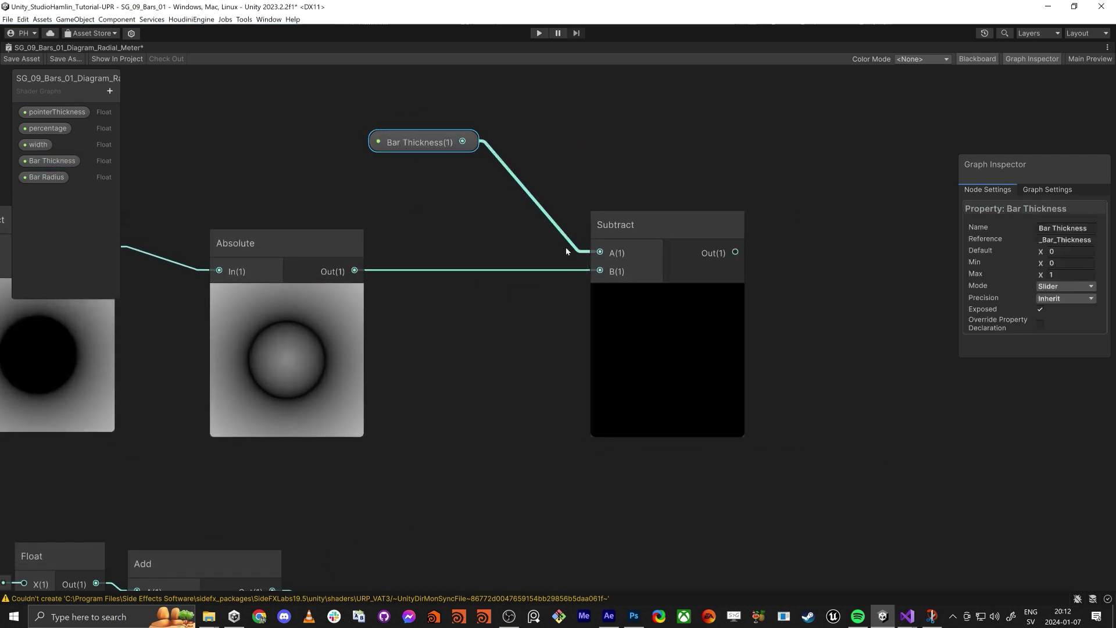
pyautogui.moveTo(430, 148); pyautogui.dragTo(418, 165)
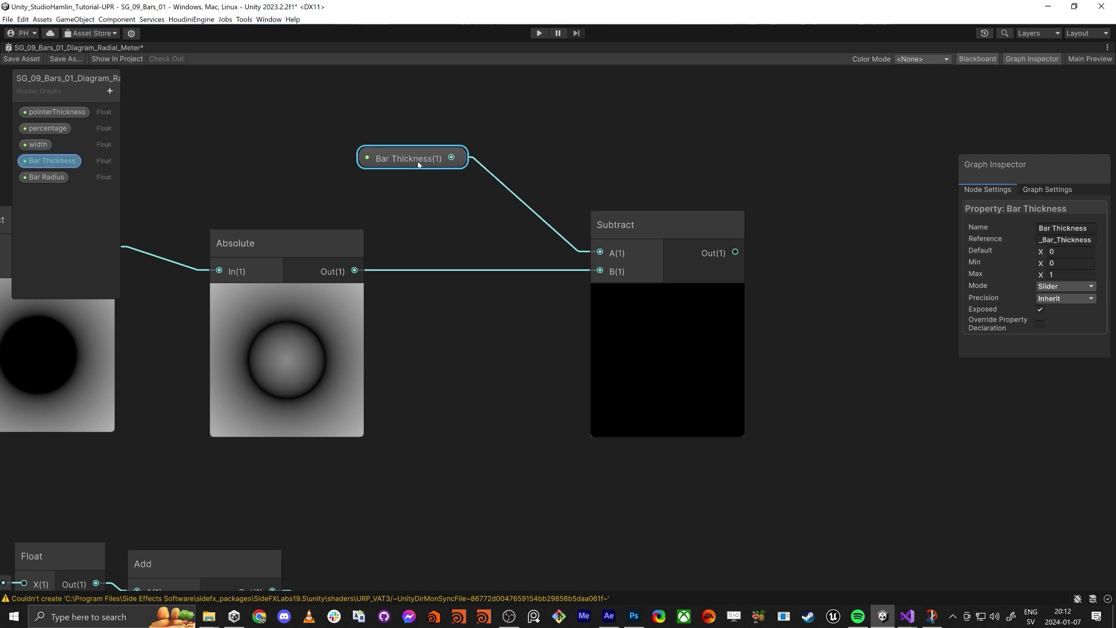
# Step: Insert a Multiply node with B 0.5 between Bar Thickness and the second Subtract's input A, and collapse its preview
pyautogui.moveTo(418, 162); pyautogui.dragTo(316, 137)
pyautogui.moveTo(348, 130); pyautogui.dragTo(431, 138)
pyautogui.write('mult')
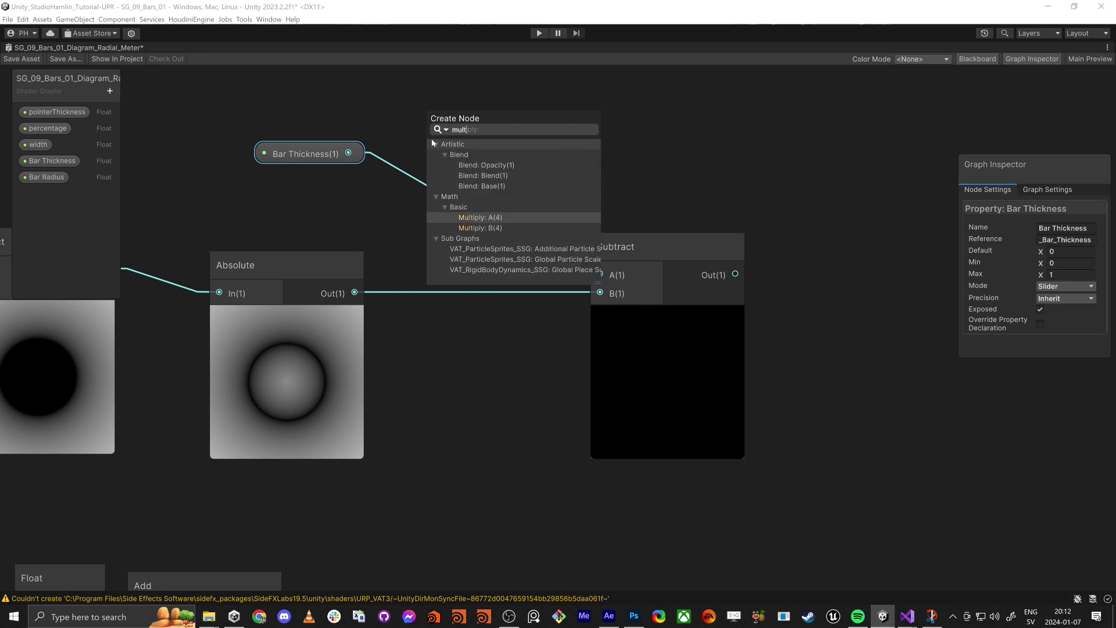
pyautogui.press('Return')
pyautogui.click(383, 151)
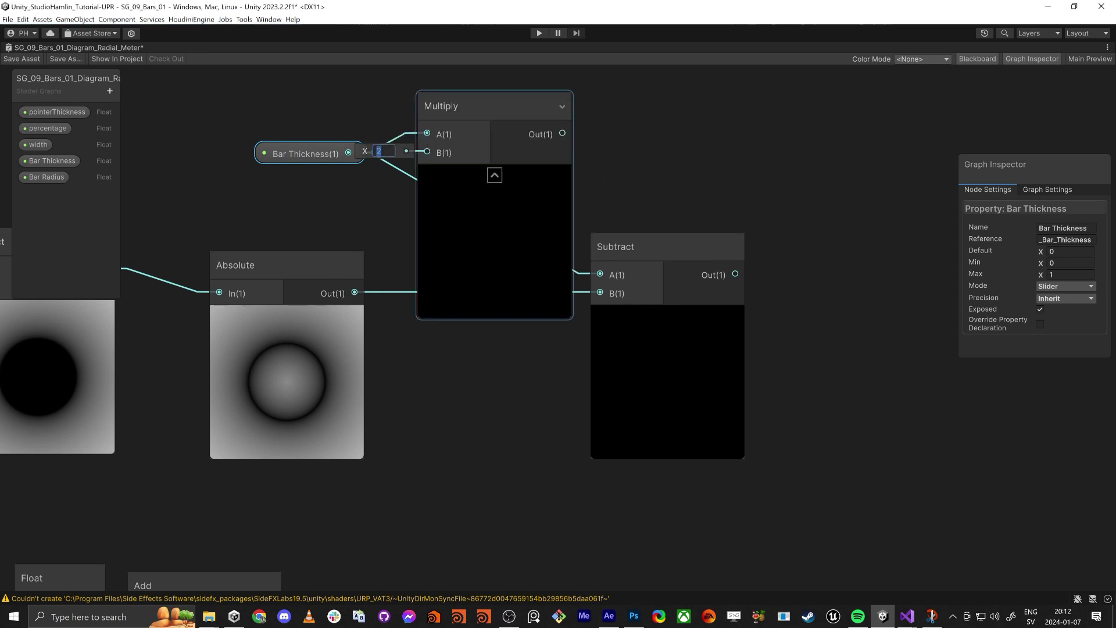
pyautogui.write('0.5')
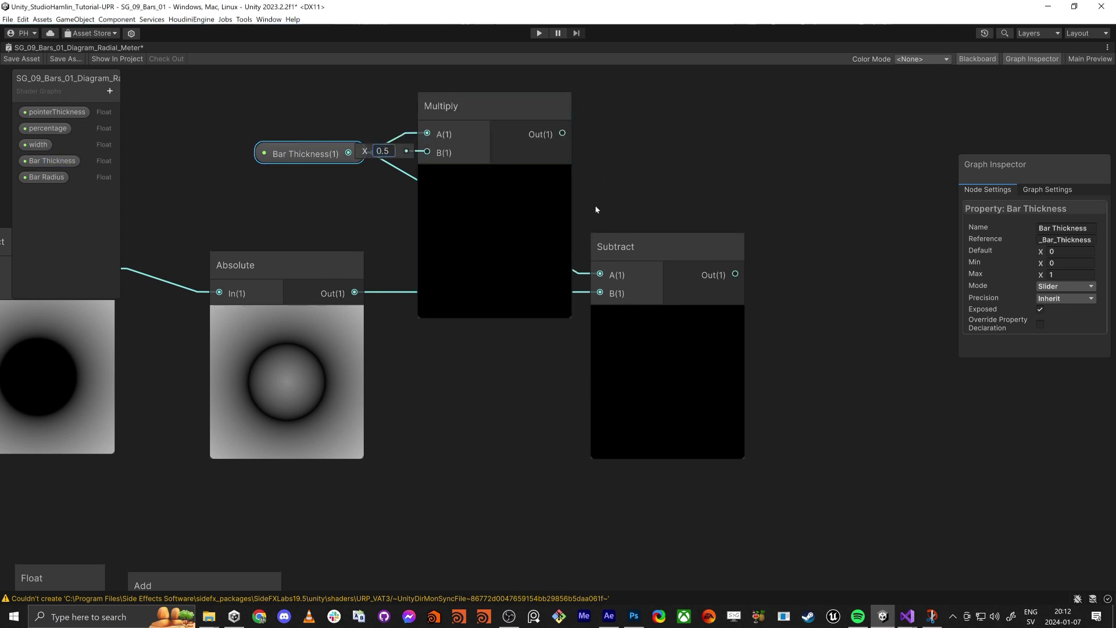
pyautogui.moveTo(563, 134); pyautogui.dragTo(600, 274)
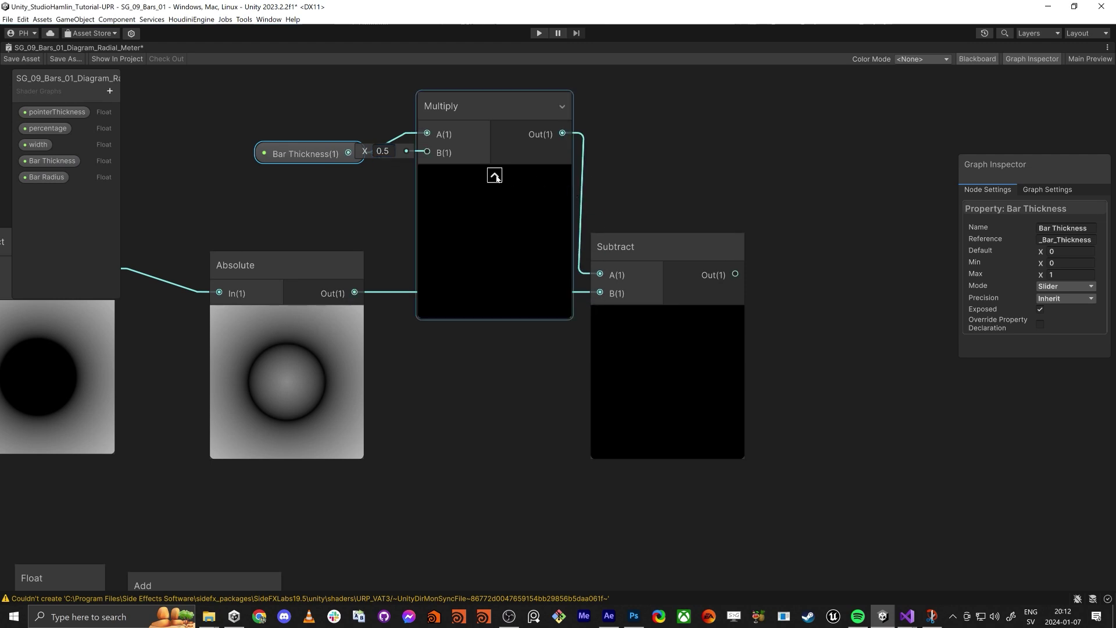
pyautogui.click(494, 175)
pyautogui.moveTo(483, 106); pyautogui.dragTo(511, 160)
# Step: Feed the second Subtract's output into a new Ceiling node and set Bar Thickness's default to 0.13
pyautogui.click(326, 157)
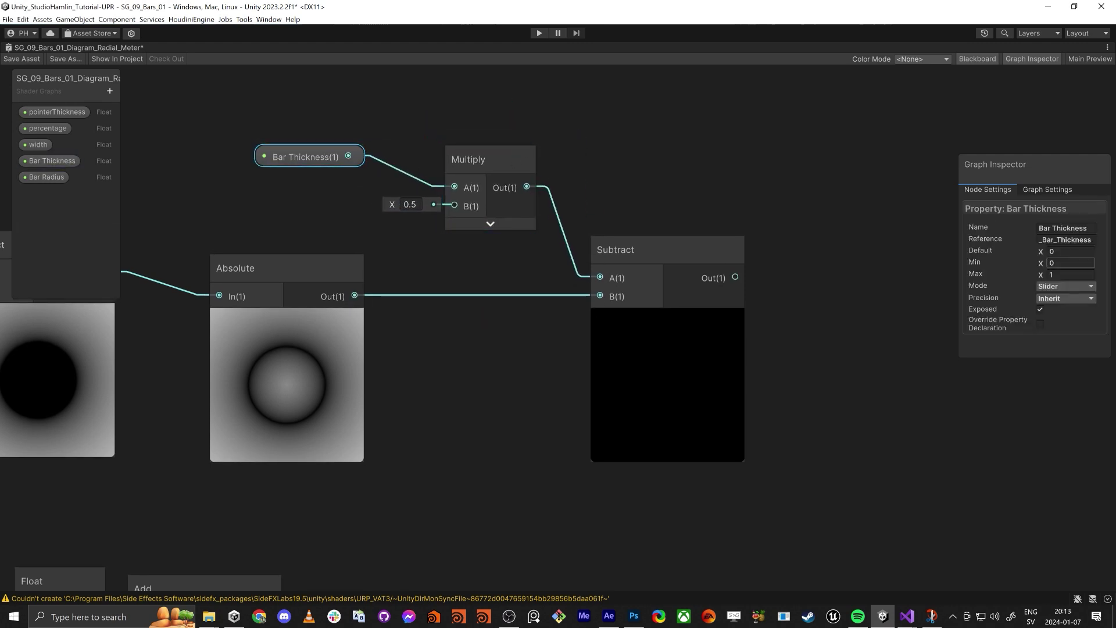
pyautogui.moveTo(1040, 253); pyautogui.dragTo(1043, 255)
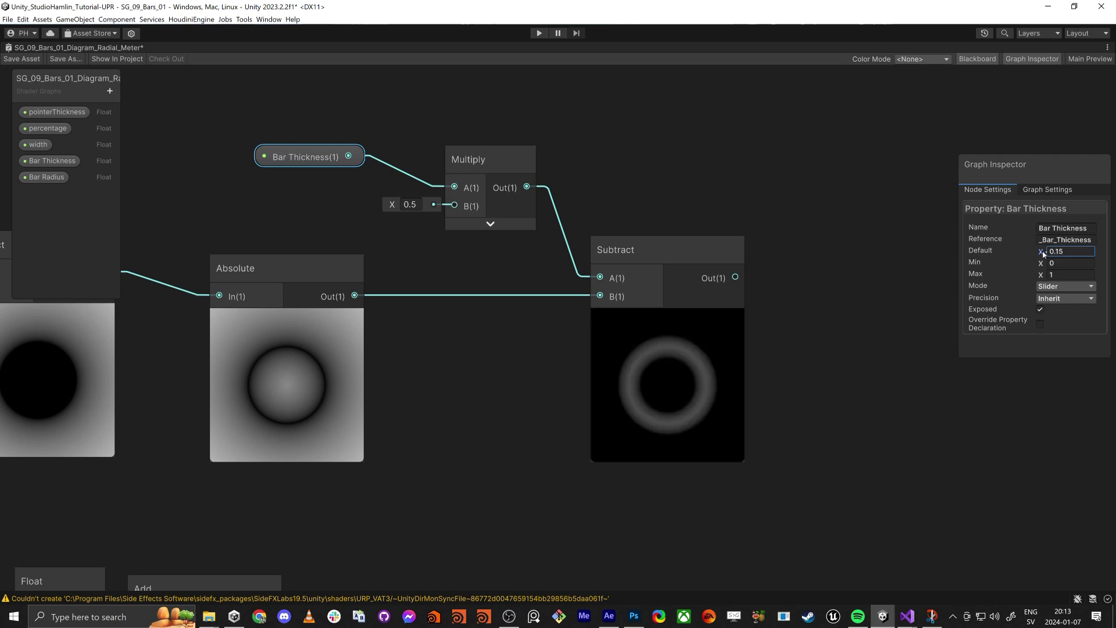
pyautogui.moveTo(736, 278); pyautogui.dragTo(792, 284)
pyautogui.write('ceiling')
pyautogui.press('Return')
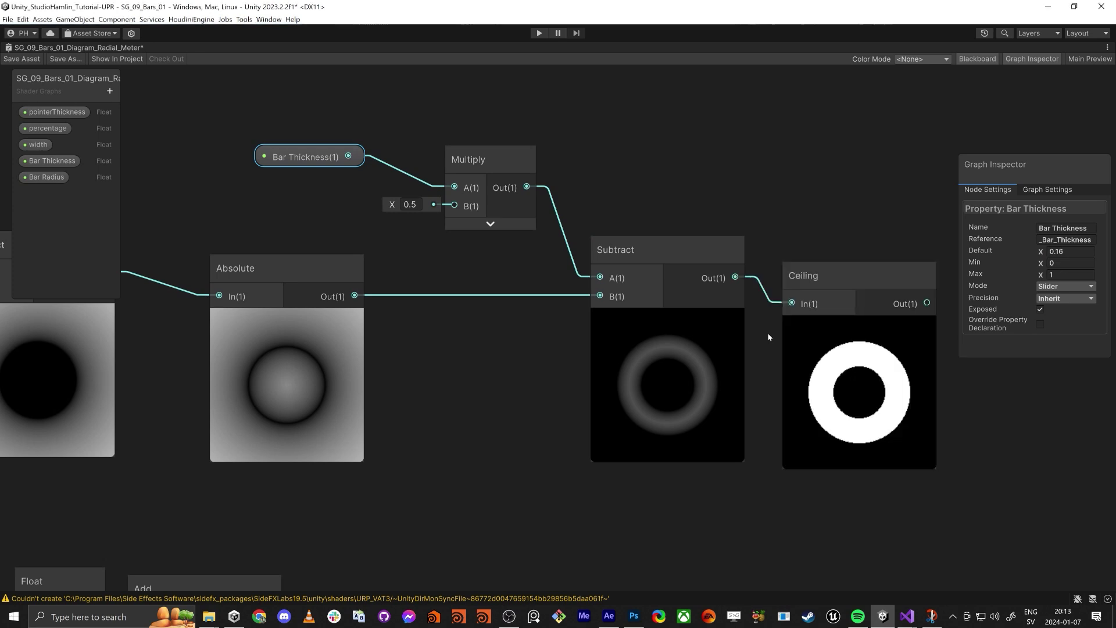
pyautogui.moveTo(1044, 254); pyautogui.dragTo(1047, 254)
# Step: Review the ring-mask chain from Tiling And Offset through the Distance, Subtract and Absolute previews
pyautogui.scroll(-5, 692, 381)
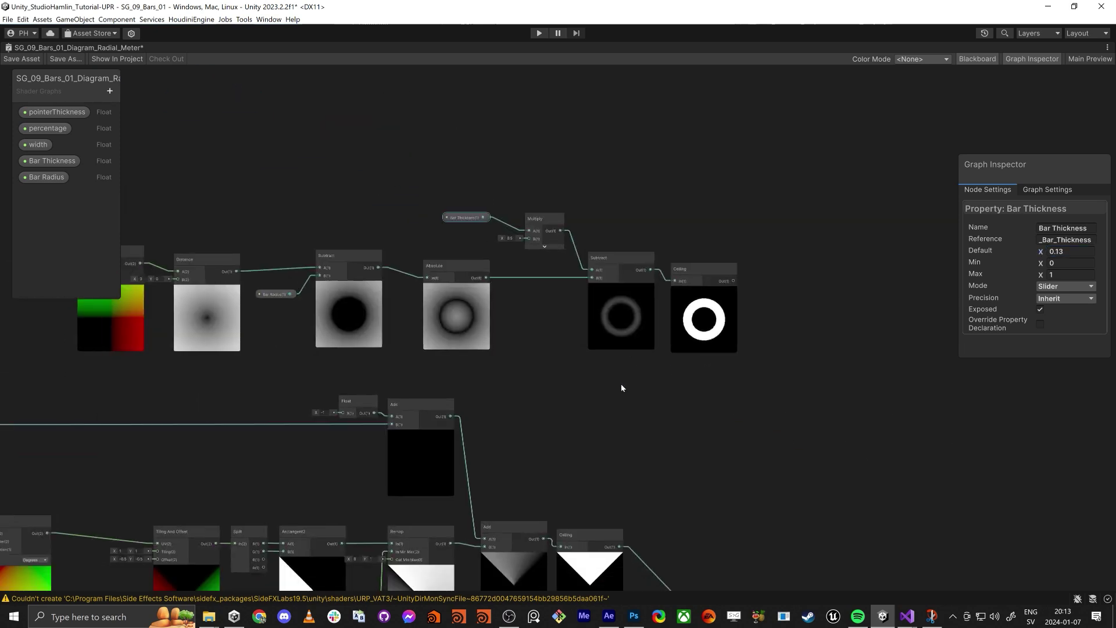
pyautogui.moveTo(621, 384); pyautogui.dragTo(743, 372, button='middle')
pyautogui.moveTo(481, 369); pyautogui.dragTo(613, 540, button='middle')
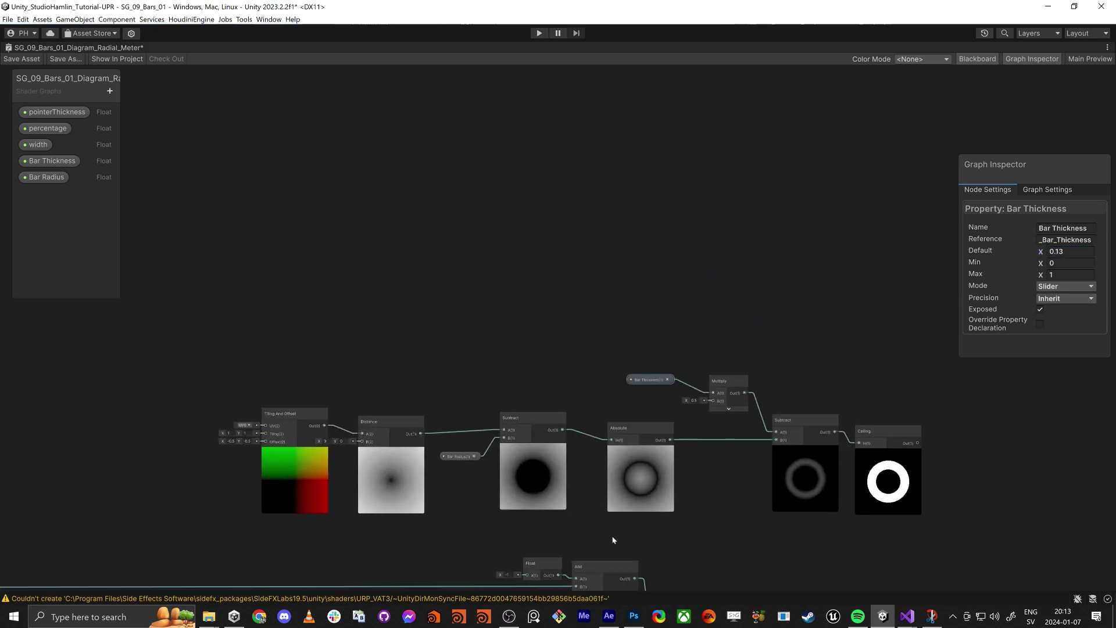
pyautogui.scroll(5, 452, 528)
pyautogui.moveTo(332, 555); pyautogui.dragTo(377, 507, button='middle')
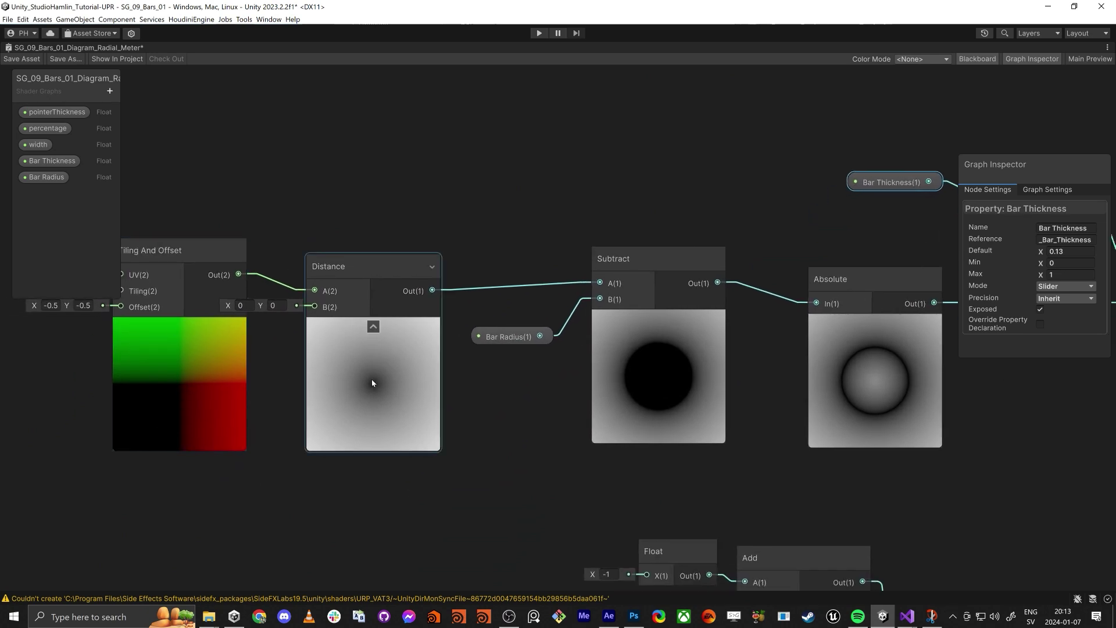
pyautogui.moveTo(676, 392); pyautogui.dragTo(557, 386, button='middle')
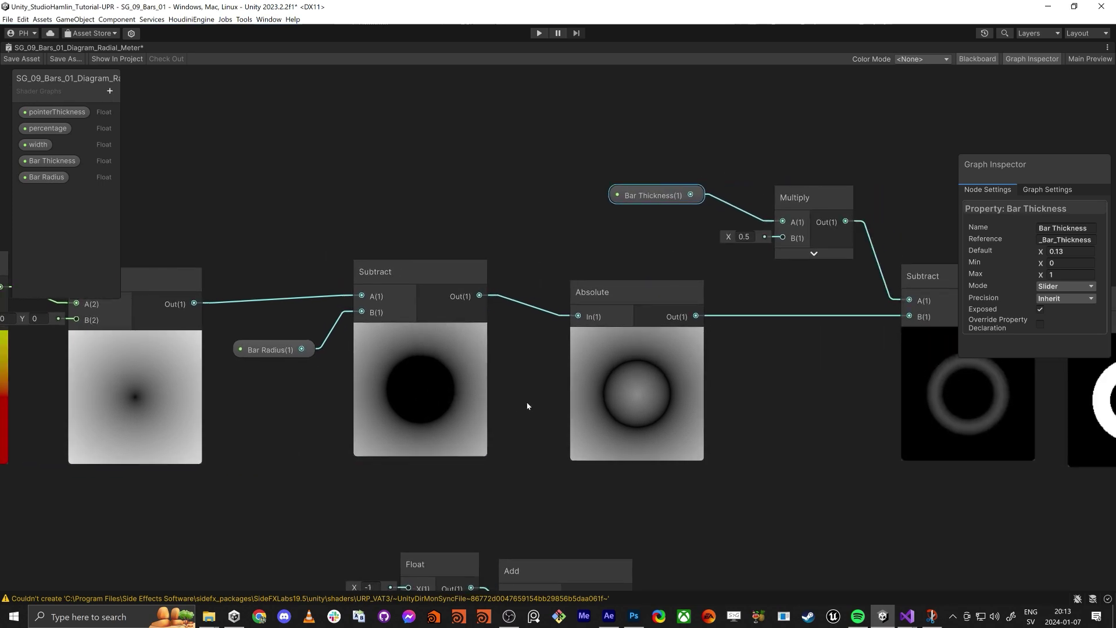
pyautogui.moveTo(647, 385); pyautogui.dragTo(528, 403, button='middle')
pyautogui.click(628, 387)
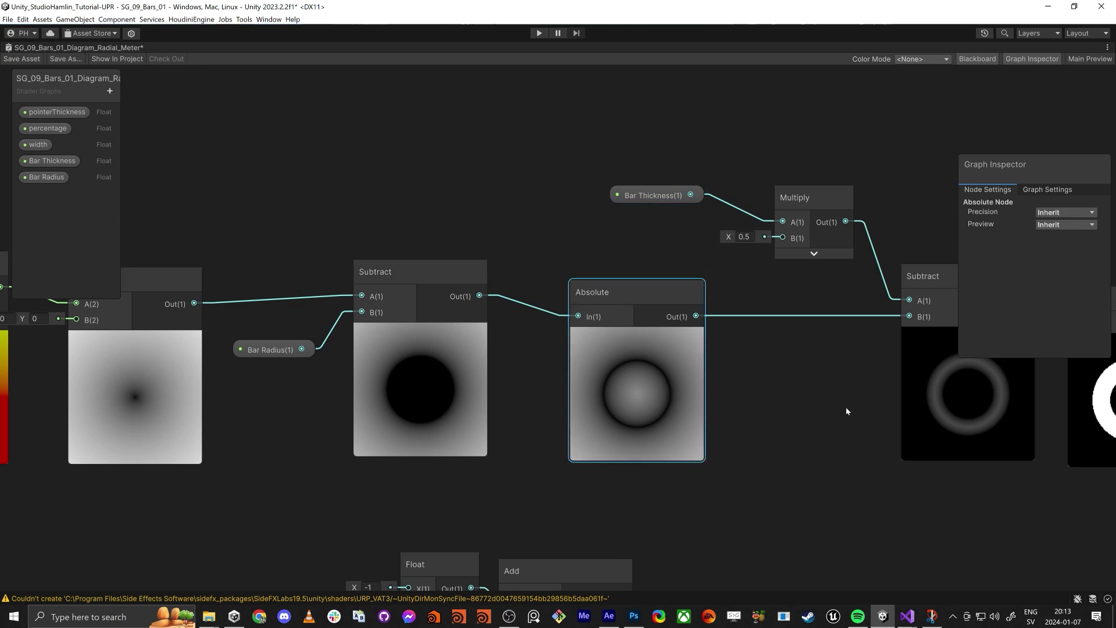
# Step: Add a Multiply node that combines the ring mask's Ceiling output with the angular band's Ceiling output
pyautogui.moveTo(847, 407); pyautogui.dragTo(449, 404, button='middle')
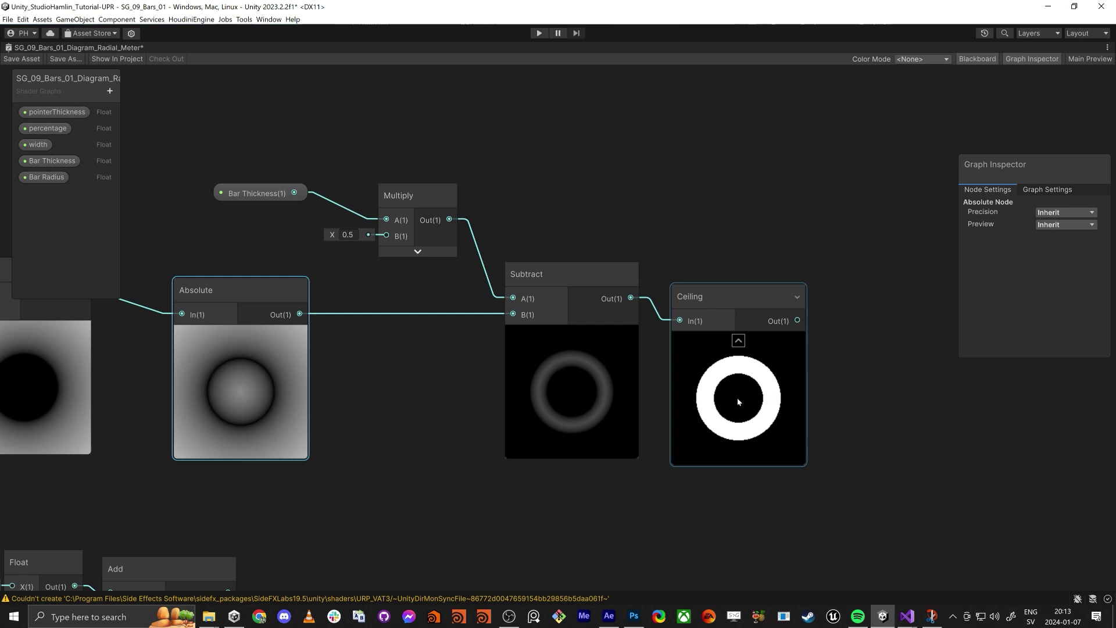
pyautogui.moveTo(889, 505); pyautogui.dragTo(705, 291, button='middle')
pyautogui.hotkey('alt', 'Tab')
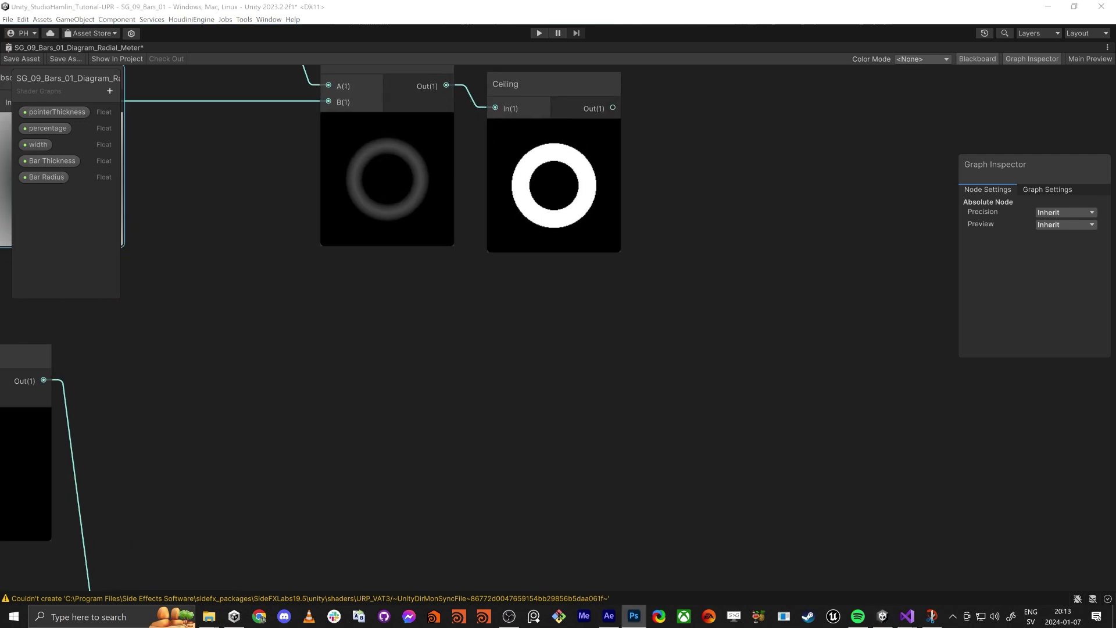
pyautogui.hotkey('alt', 'Tab')
pyautogui.scroll(-5, 608, 366)
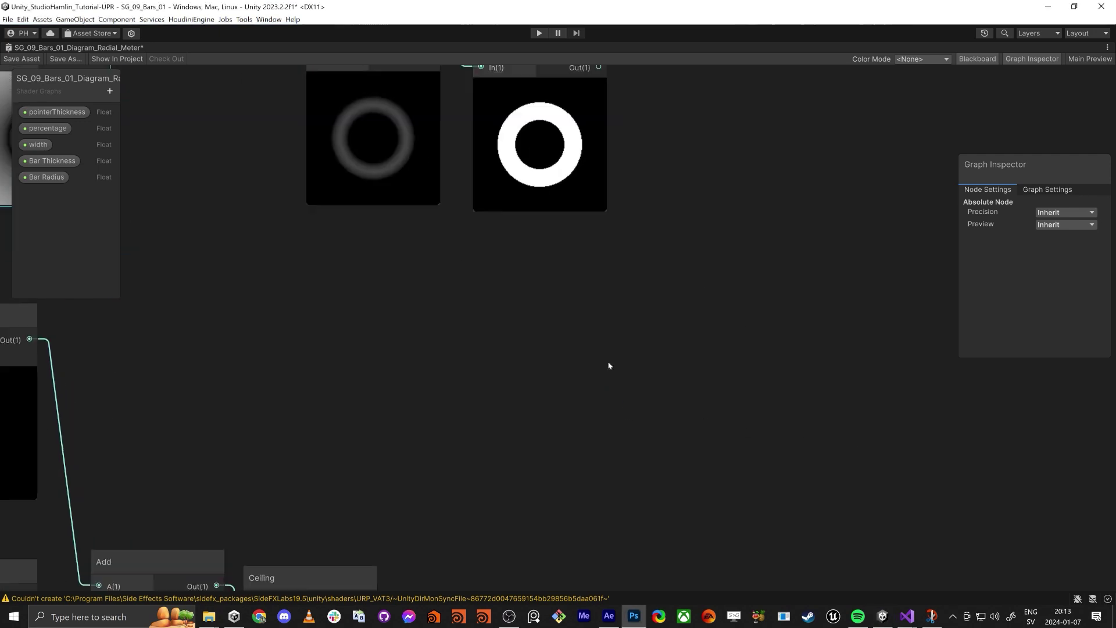
pyautogui.moveTo(446, 382); pyautogui.dragTo(572, 367)
pyautogui.write('multi')
pyautogui.press('Return')
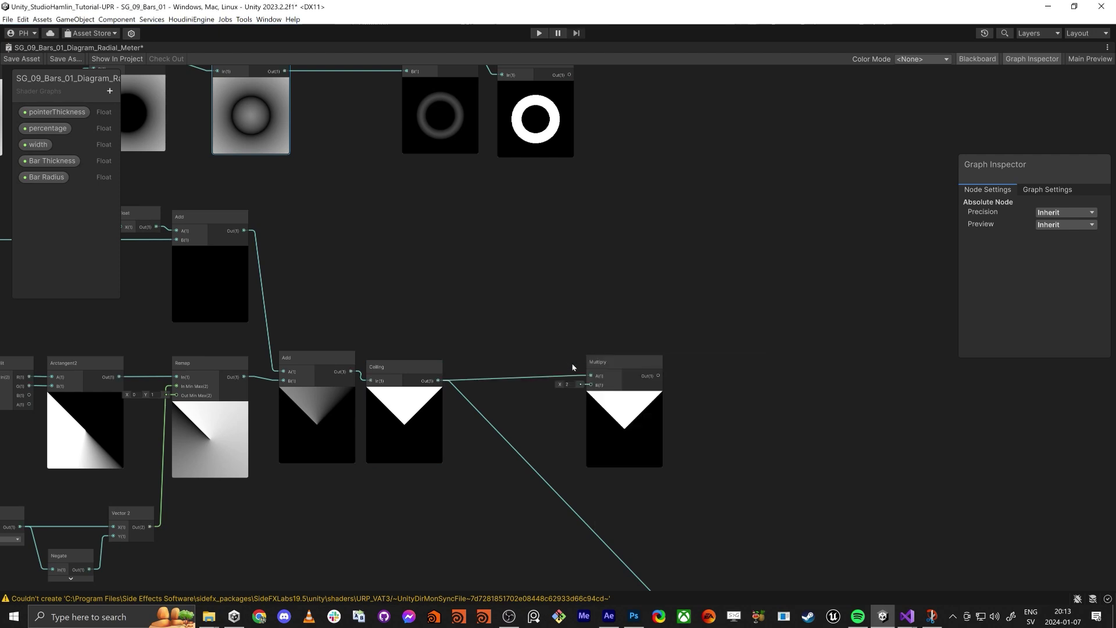
pyautogui.moveTo(569, 74); pyautogui.dragTo(440, 418)
# Step: Move the new arc Multiply node near the pointer's Maximum nodes and shift the old 0.5 Multiply aside
pyautogui.moveTo(735, 503); pyautogui.dragTo(588, 305, button='middle')
pyautogui.scroll(-2, 581, 344)
pyautogui.moveTo(580, 344); pyautogui.dragTo(562, 318, button='middle')
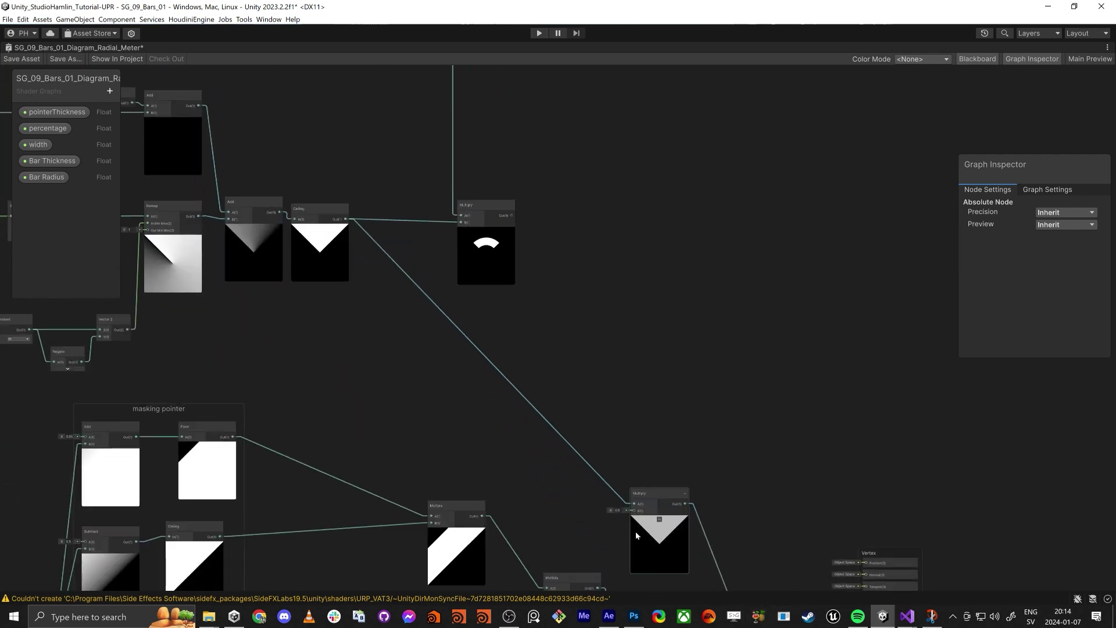
pyautogui.moveTo(633, 441); pyautogui.dragTo(583, 333, button='middle')
pyautogui.moveTo(425, 99); pyautogui.dragTo(495, 381)
pyautogui.moveTo(581, 445); pyautogui.dragTo(531, 354, button='middle')
pyautogui.moveTo(574, 295); pyautogui.dragTo(602, 246)
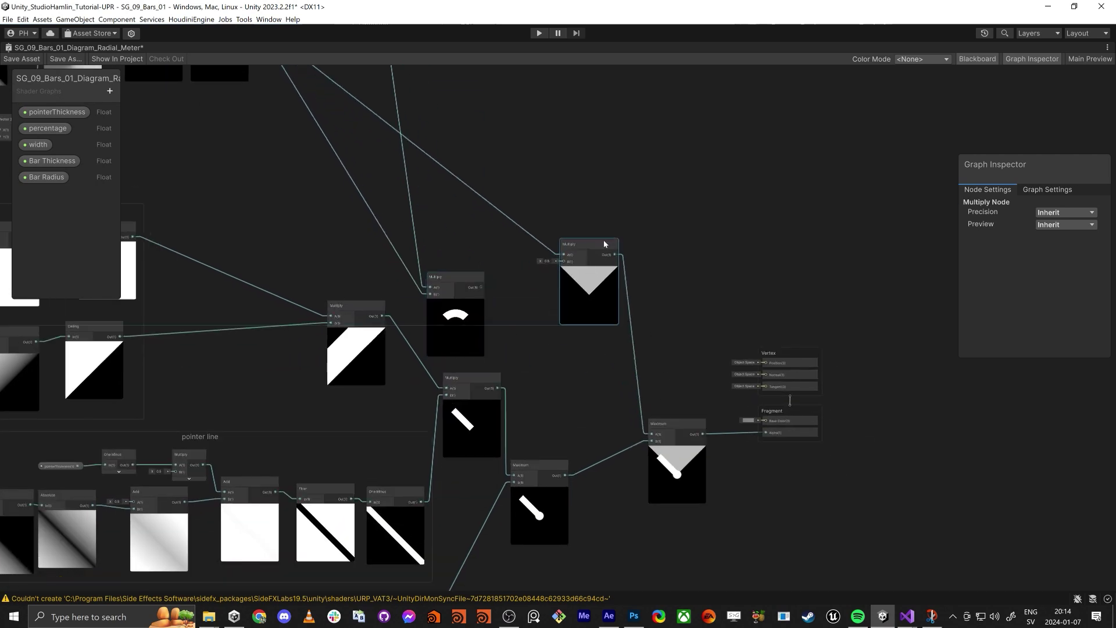
pyautogui.moveTo(461, 290); pyautogui.dragTo(485, 297)
pyautogui.moveTo(552, 392); pyautogui.dragTo(506, 381, button='middle')
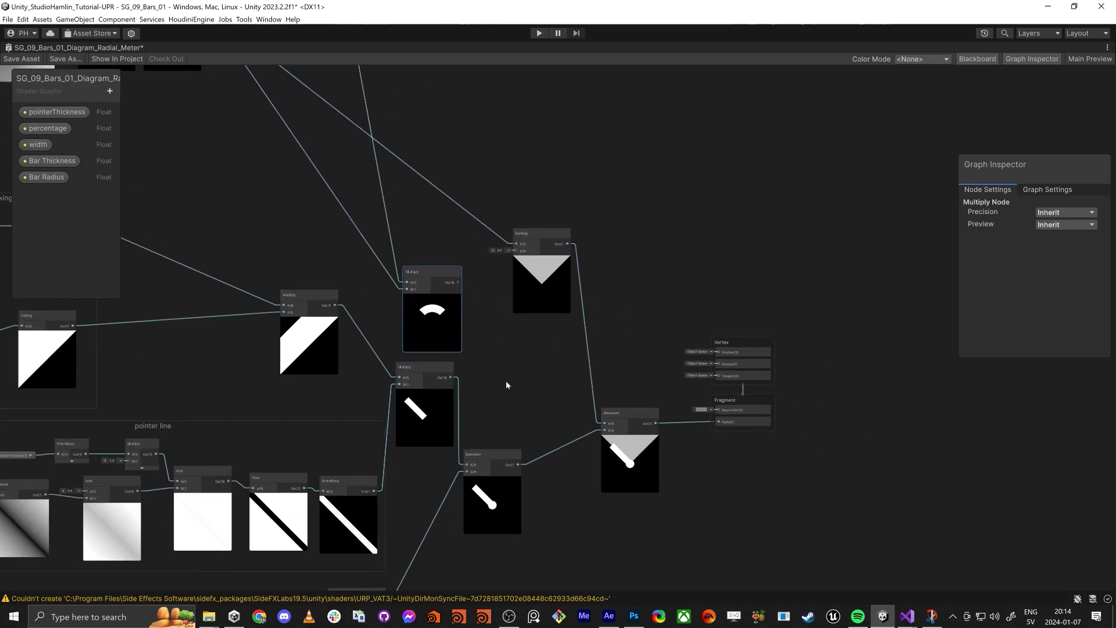
# Step: Connect the arc Multiply's output to input A of the final Maximum and delete the old 0.5 Multiply
pyautogui.scroll(1, 538, 392)
pyautogui.moveTo(617, 430); pyautogui.dragTo(445, 265)
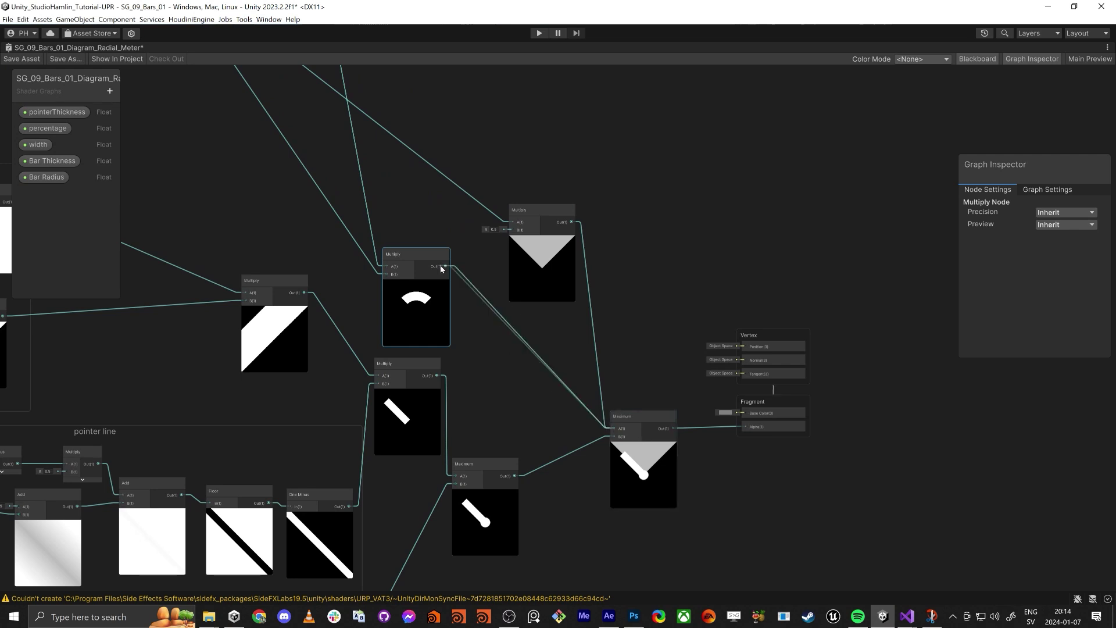
pyautogui.click(543, 217)
pyautogui.press('Delete')
pyautogui.moveTo(418, 254); pyautogui.dragTo(468, 235)
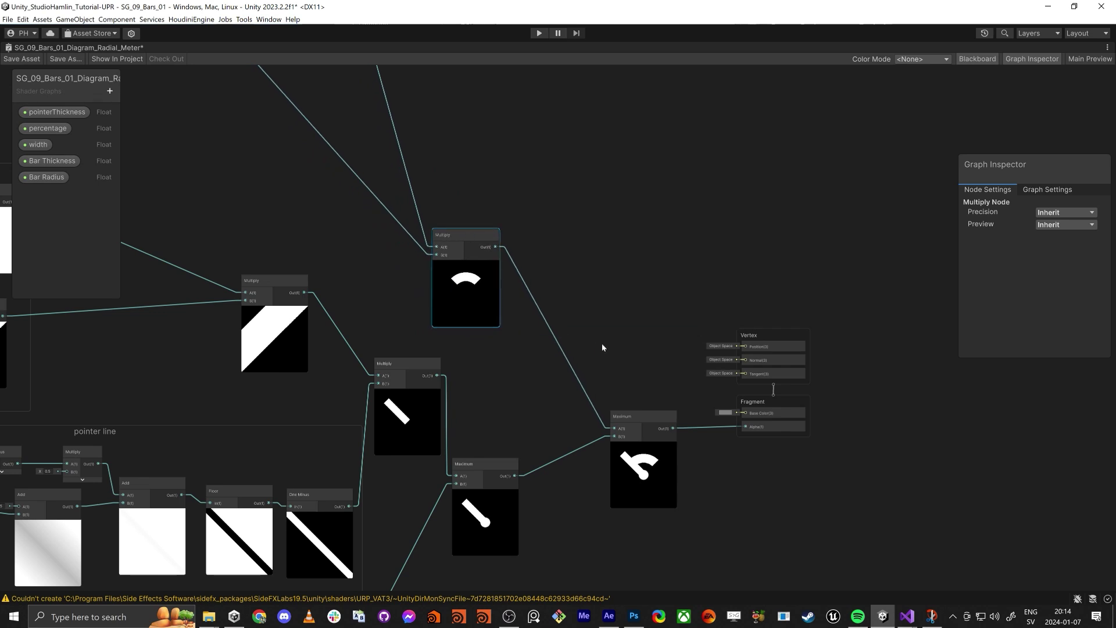
# Step: Create a Color property named Color and place its node in the graph near the final Maximum
pyautogui.moveTo(566, 556); pyautogui.dragTo(584, 500, button='middle')
pyautogui.click(668, 268)
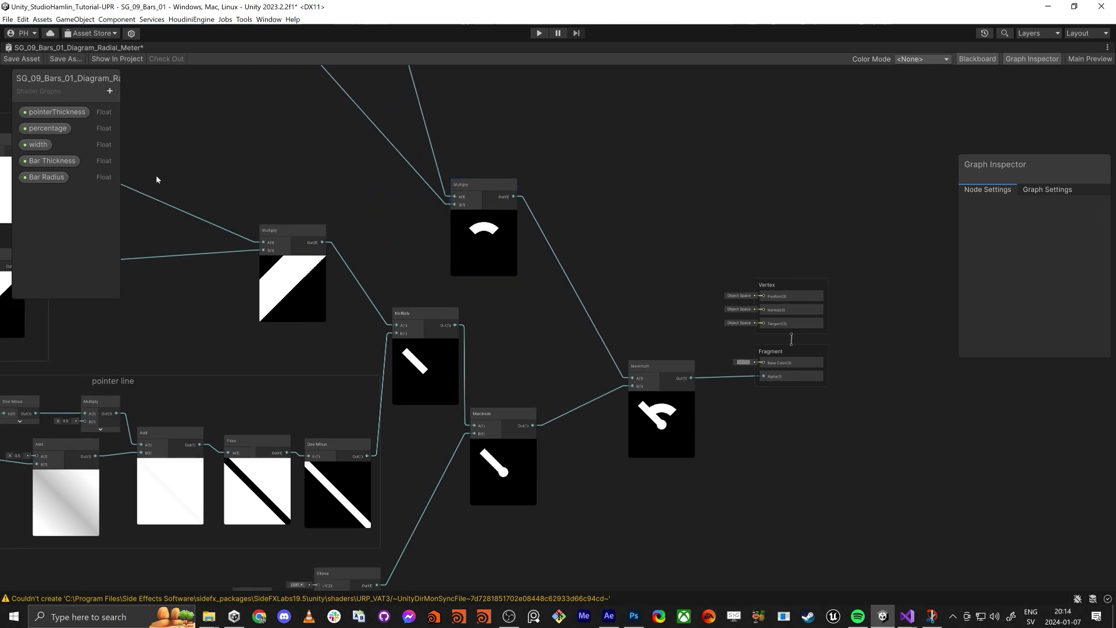
pyautogui.click(109, 91)
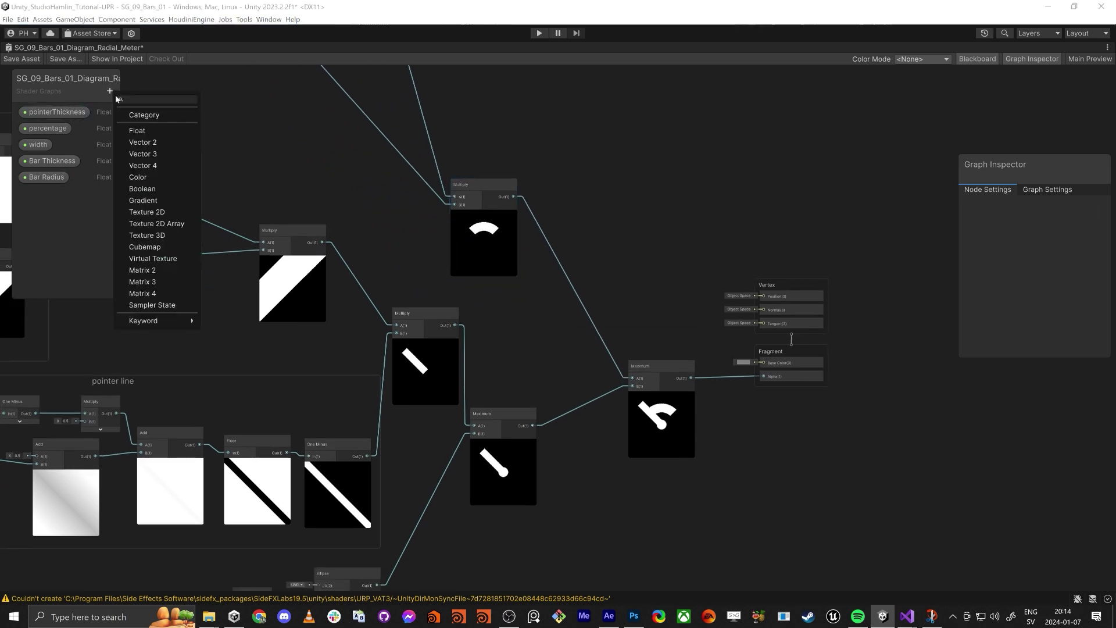
pyautogui.click(146, 182)
pyautogui.press('Return')
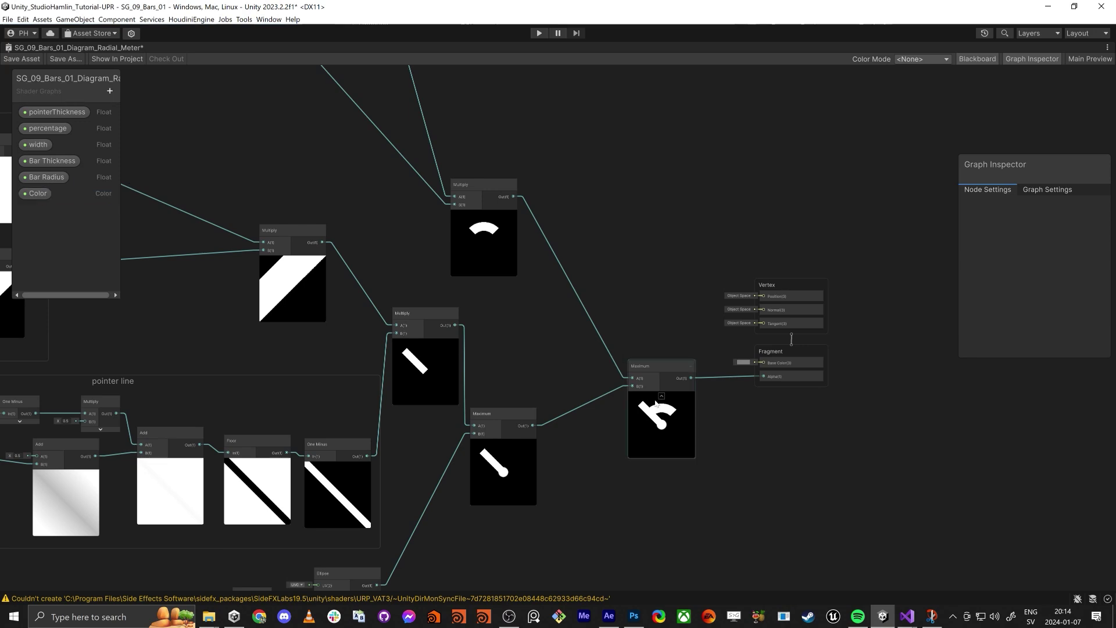
pyautogui.click(34, 194)
pyautogui.moveTo(35, 193); pyautogui.dragTo(630, 251)
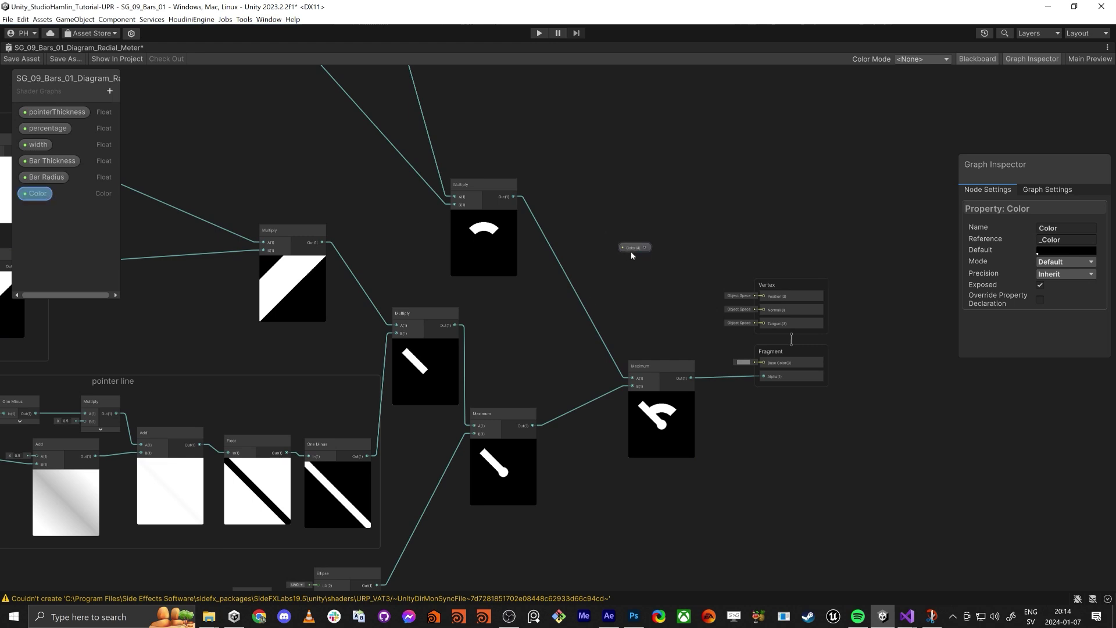
# Step: Create a second Color property named "pointer Color"
pyautogui.click(110, 91)
pyautogui.click(137, 176)
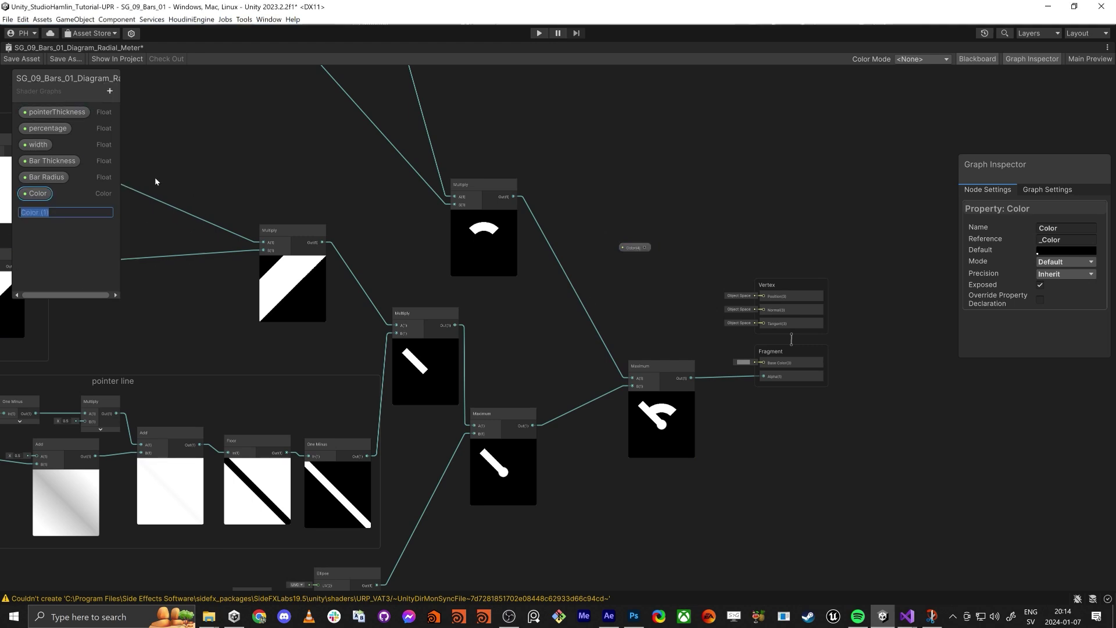
pyautogui.write('po')
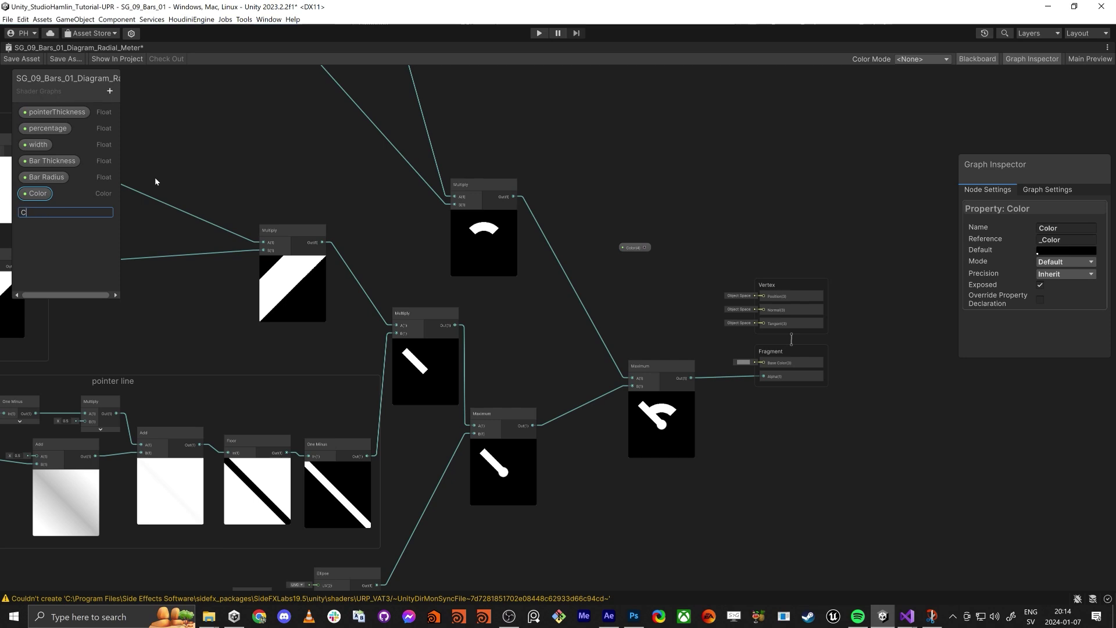
pyautogui.write('interColor')
pyautogui.press('Return')
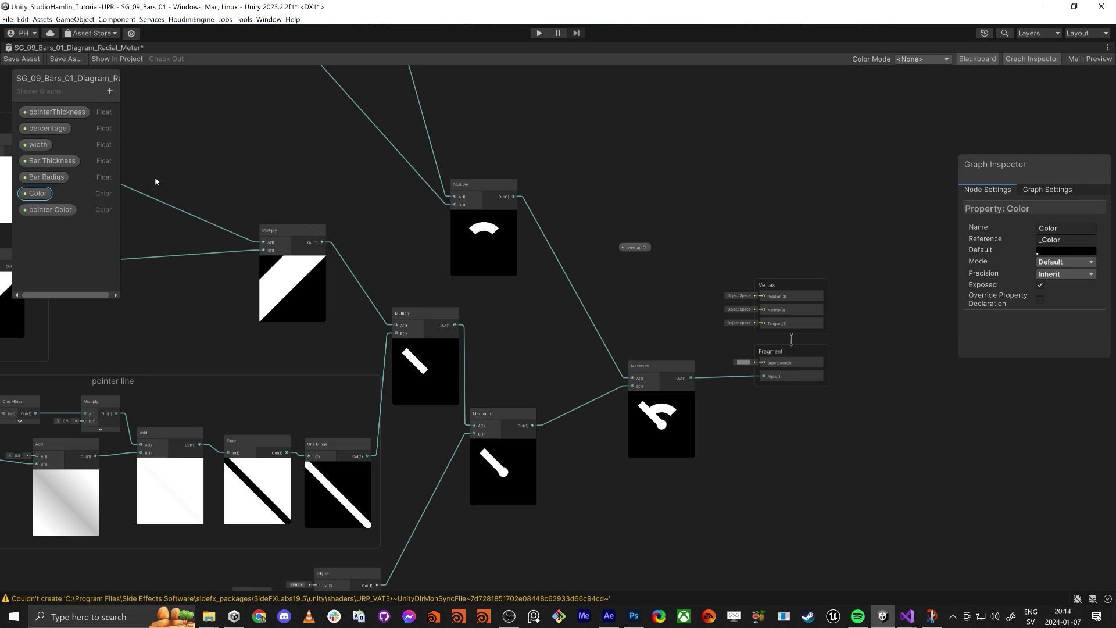
# Step: Set pointer Color's default to orange FF8600 and place its node in the graph below Color
pyautogui.click(49, 212)
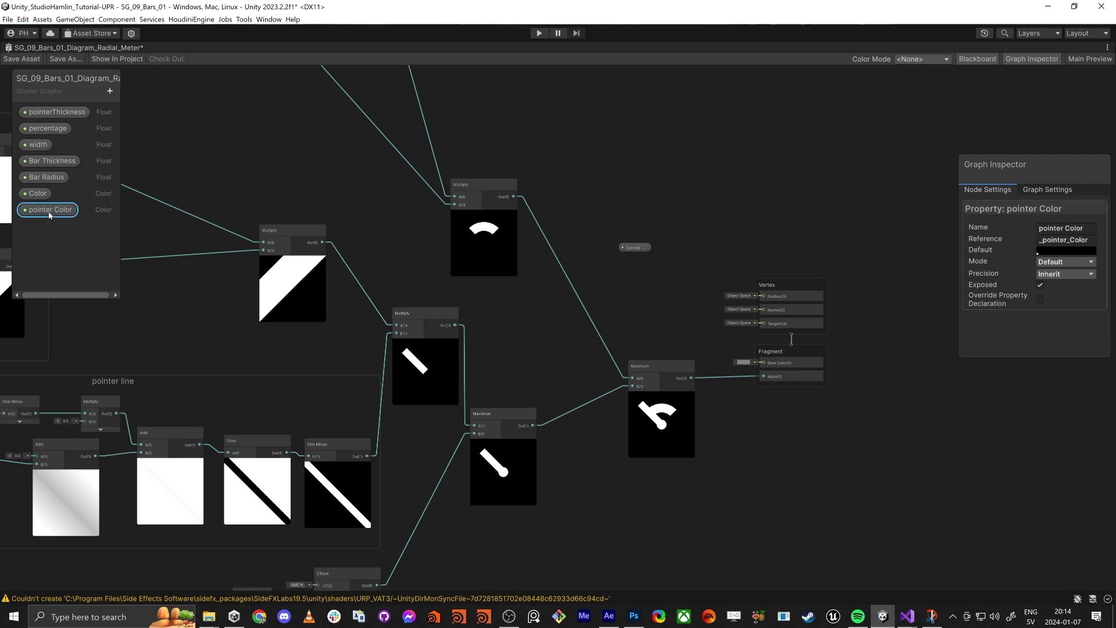
pyautogui.click(1077, 251)
pyautogui.click(1092, 248)
pyautogui.click(1072, 249)
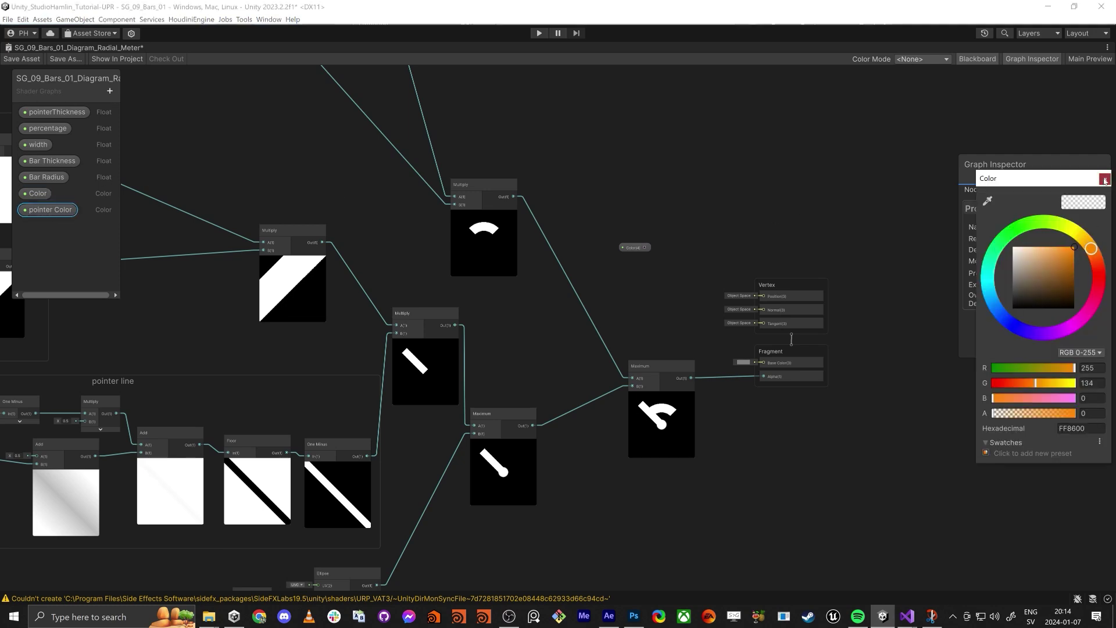
pyautogui.click(1104, 179)
pyautogui.moveTo(49, 209); pyautogui.dragTo(636, 295)
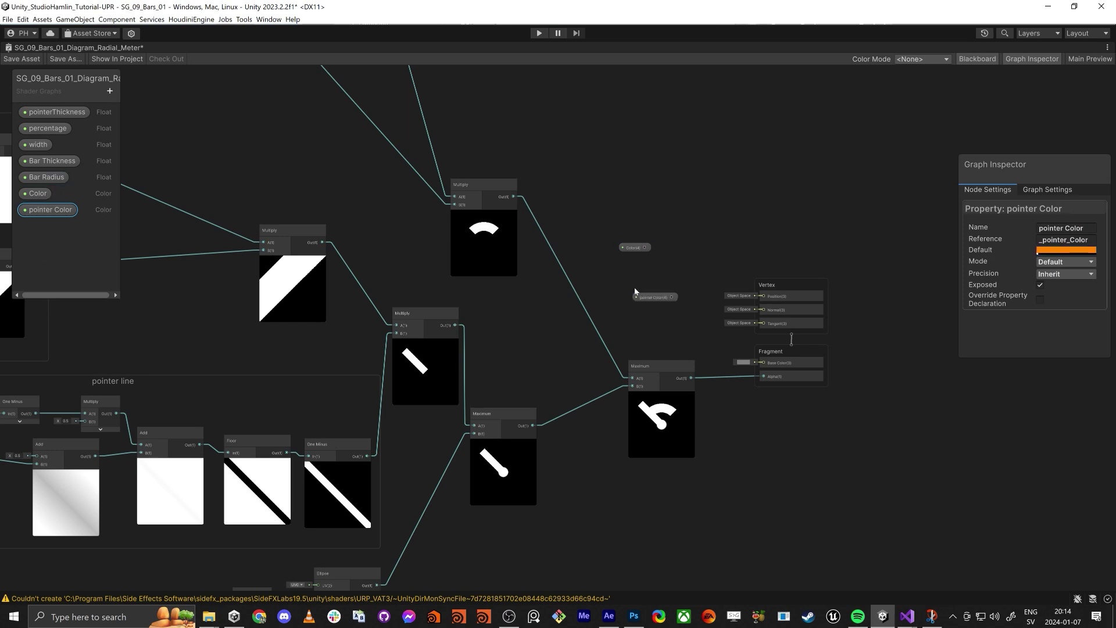
# Step: Move the Vertex and Fragment stack and the final Maximum node farther along to make room beside the color nodes
pyautogui.scroll(3, 663, 301)
pyautogui.moveTo(665, 332); pyautogui.dragTo(598, 327, button='middle')
pyautogui.moveTo(732, 219); pyautogui.dragTo(807, 445)
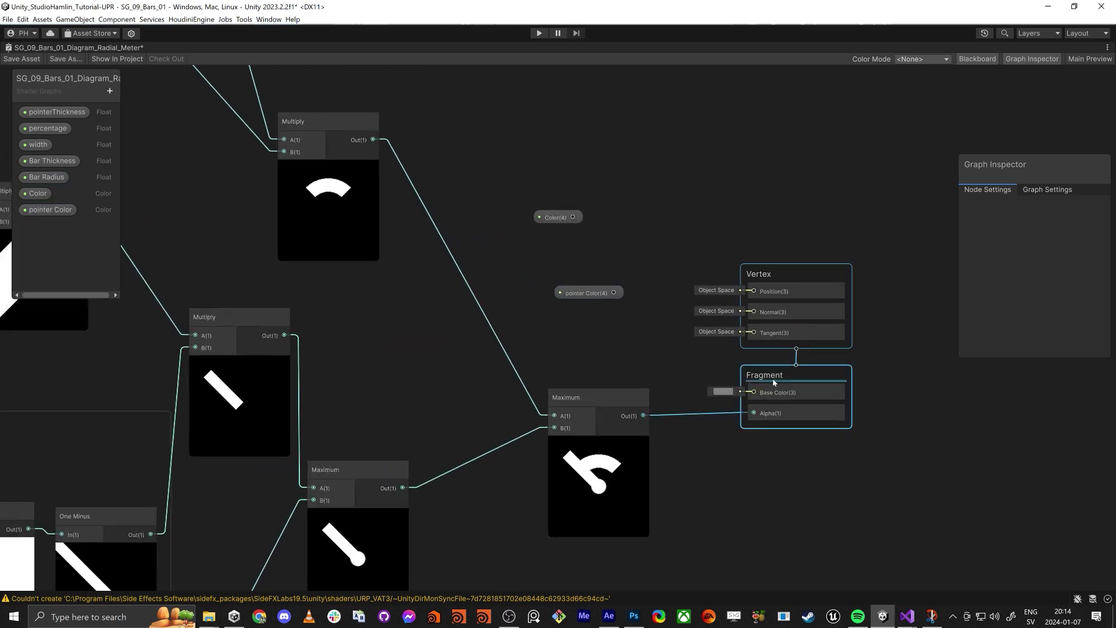
pyautogui.moveTo(772, 378); pyautogui.dragTo(903, 367)
pyautogui.moveTo(567, 397); pyautogui.dragTo(613, 388)
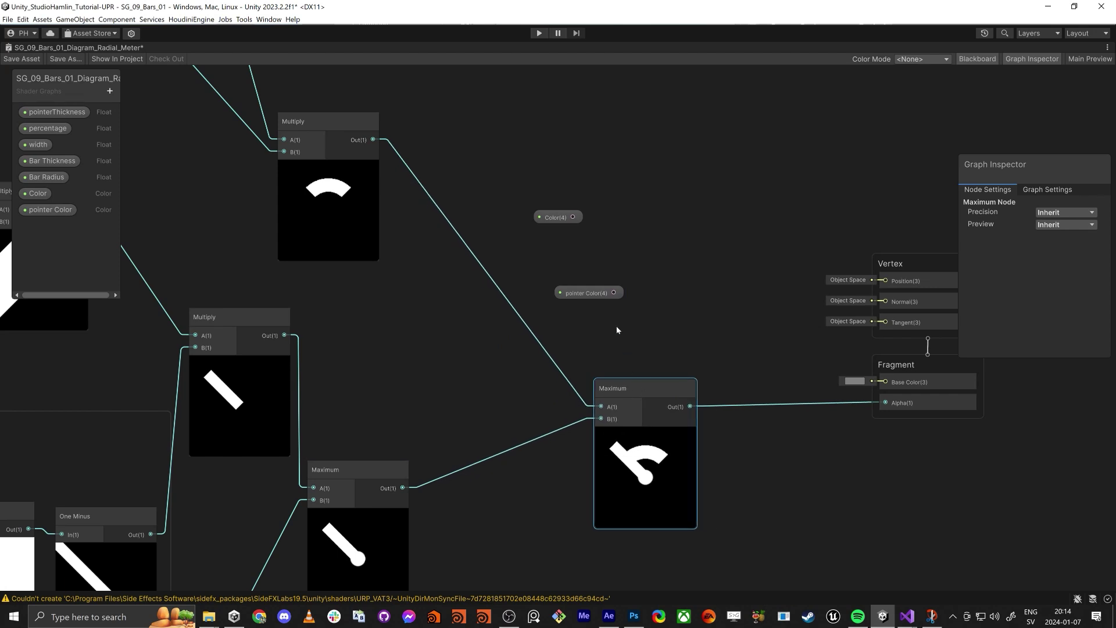
pyautogui.moveTo(589, 293); pyautogui.dragTo(580, 307)
# Step: Connect Color to the Fragment's Base Color and move the final Maximum node farther from the pointer Maximum
pyautogui.moveTo(569, 218); pyautogui.dragTo(888, 383)
pyautogui.moveTo(625, 254); pyautogui.dragTo(562, 244)
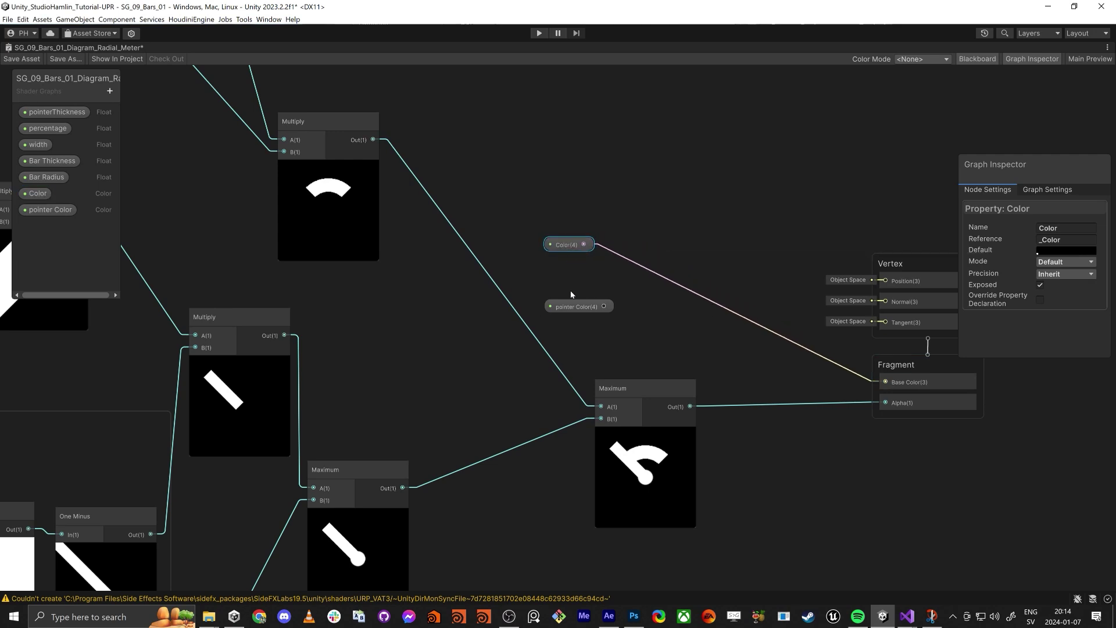
pyautogui.moveTo(640, 388); pyautogui.dragTo(620, 404)
pyautogui.scroll(-5, 605, 472)
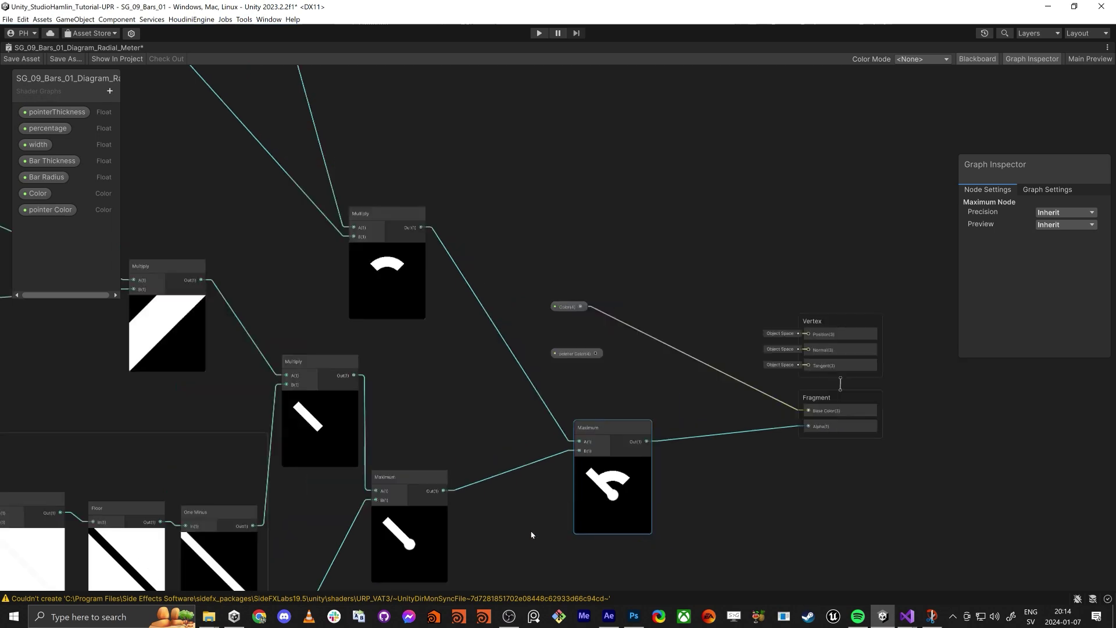
pyautogui.scroll(5, 511, 331)
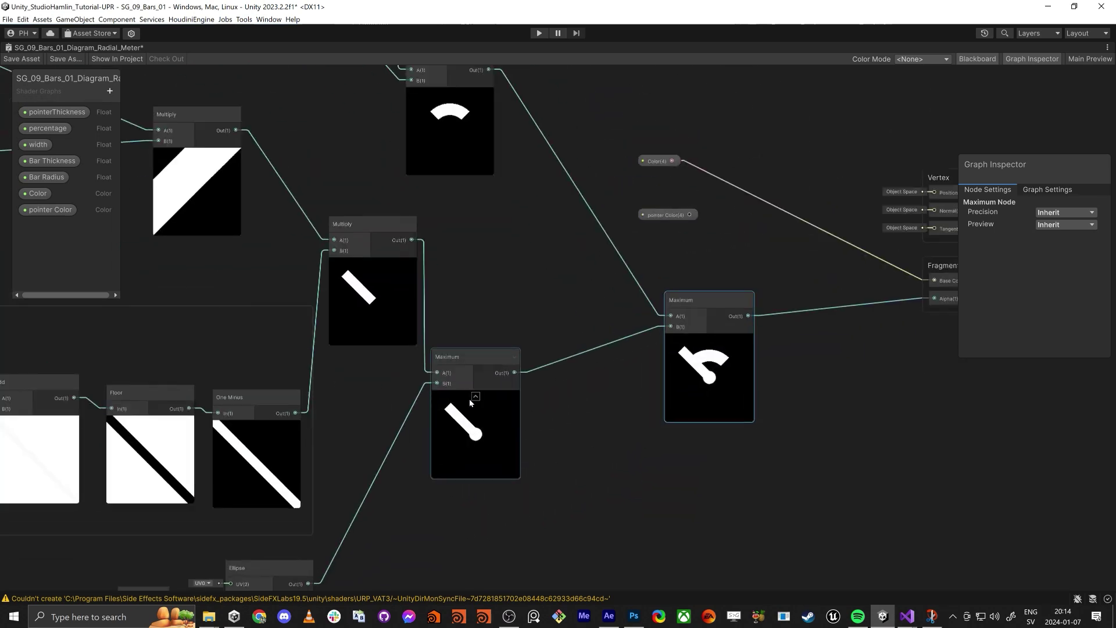
pyautogui.moveTo(469, 403); pyautogui.dragTo(456, 445, button='middle')
pyautogui.moveTo(692, 348); pyautogui.dragTo(837, 404)
# Step: Add a Lerp node between the color nodes and the Fragment block, and move pointer Color clear of it
pyautogui.click(553, 329)
pyautogui.press('space')
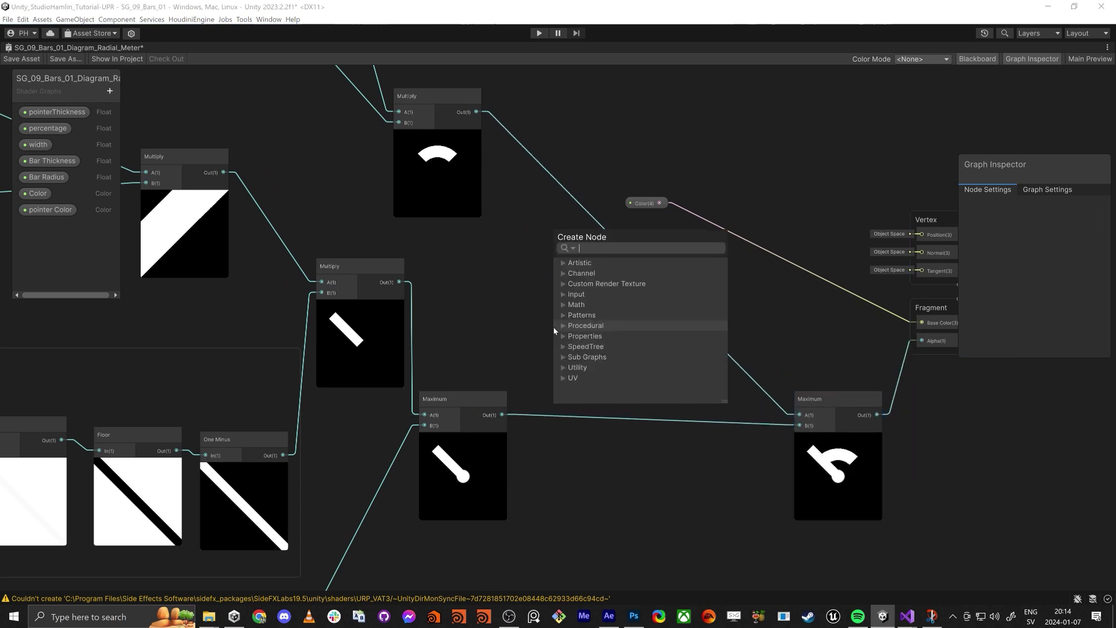
pyautogui.write('lerp')
pyautogui.press('Return')
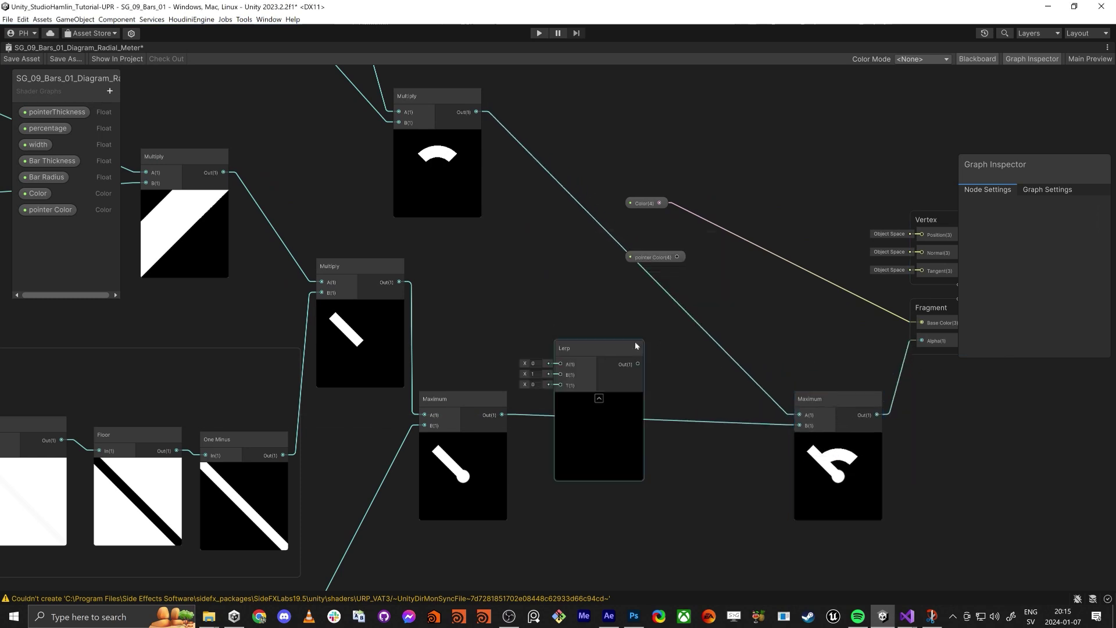
pyautogui.moveTo(635, 340); pyautogui.dragTo(528, 264)
pyautogui.moveTo(636, 268); pyautogui.dragTo(797, 256)
# Step: Connect Color to the Lerp's A, pointer Color to B, and the pointer Maximum's output to T
pyautogui.moveTo(660, 203); pyautogui.dragTo(736, 271)
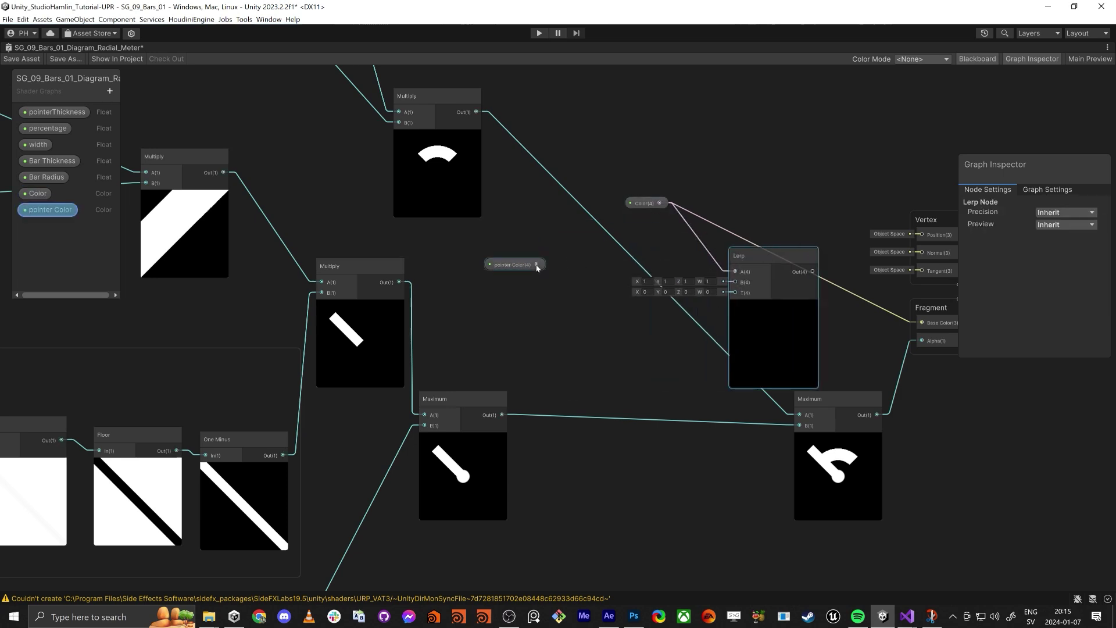
pyautogui.moveTo(537, 265); pyautogui.dragTo(724, 258)
pyautogui.click(514, 267)
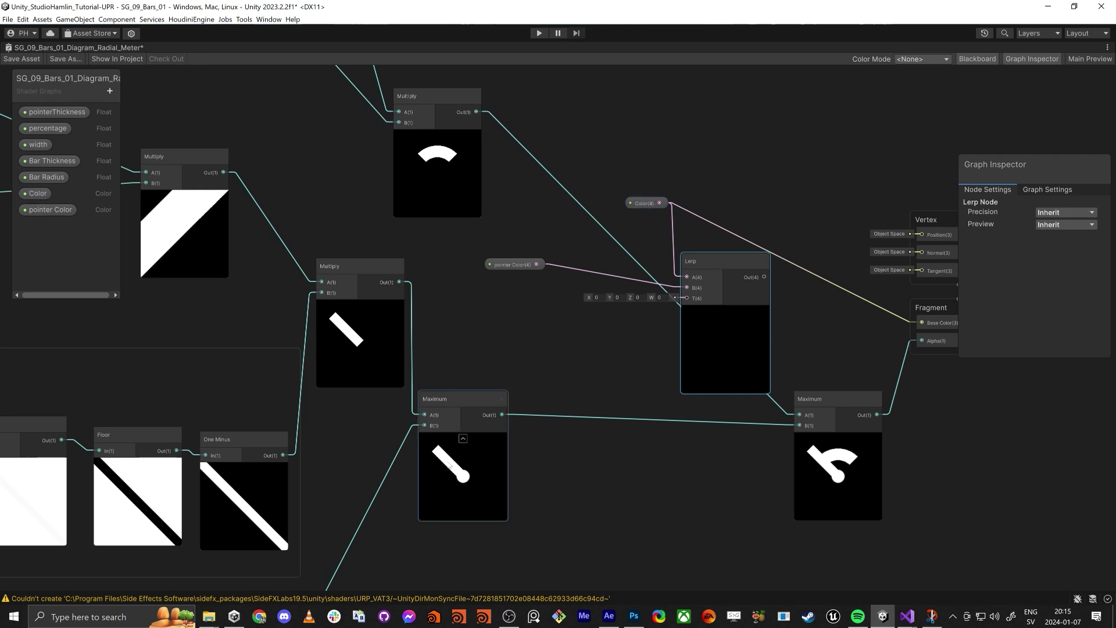
pyautogui.moveTo(502, 414); pyautogui.dragTo(689, 299)
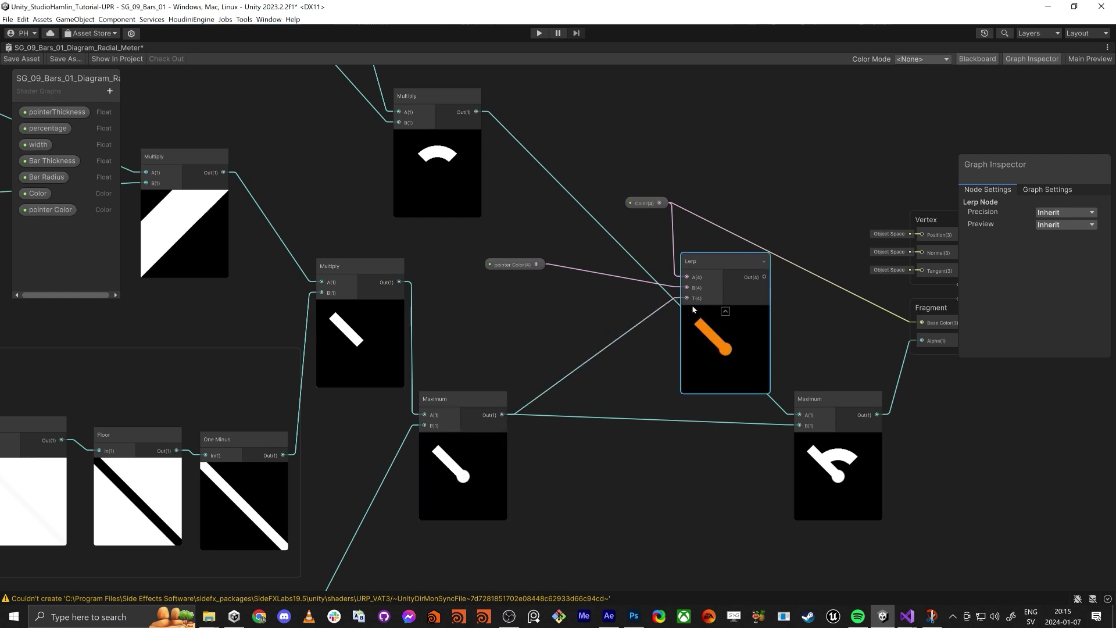
# Step: Connect the Lerp's output to the Fragment's Base Color in place of Color and save the shader graph
pyautogui.moveTo(805, 322); pyautogui.dragTo(690, 330, button='middle')
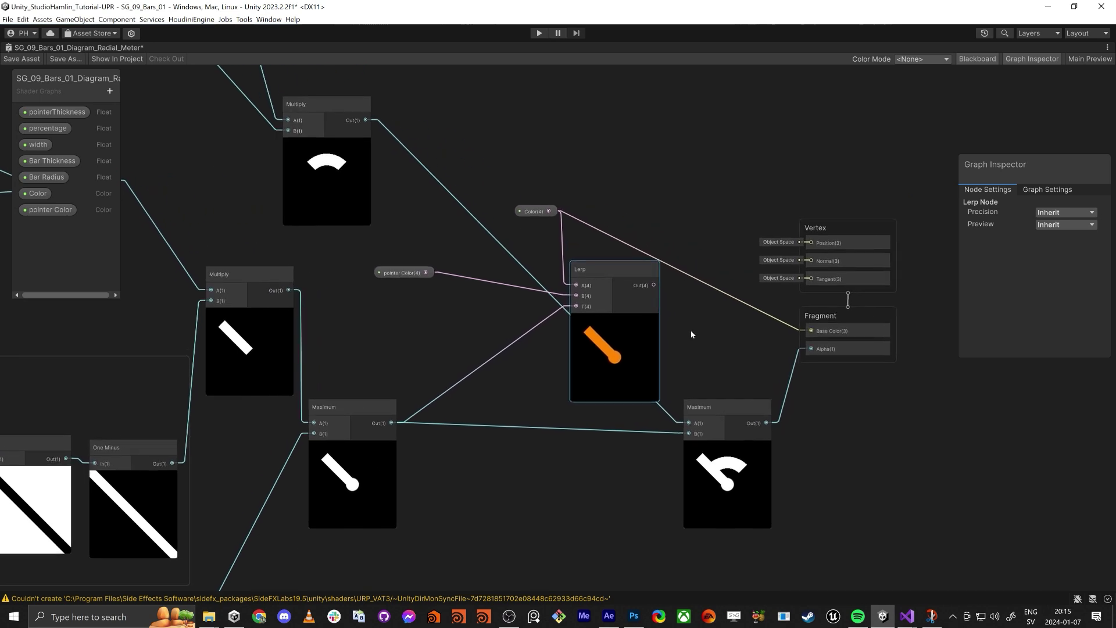
pyautogui.moveTo(587, 268); pyautogui.dragTo(601, 268)
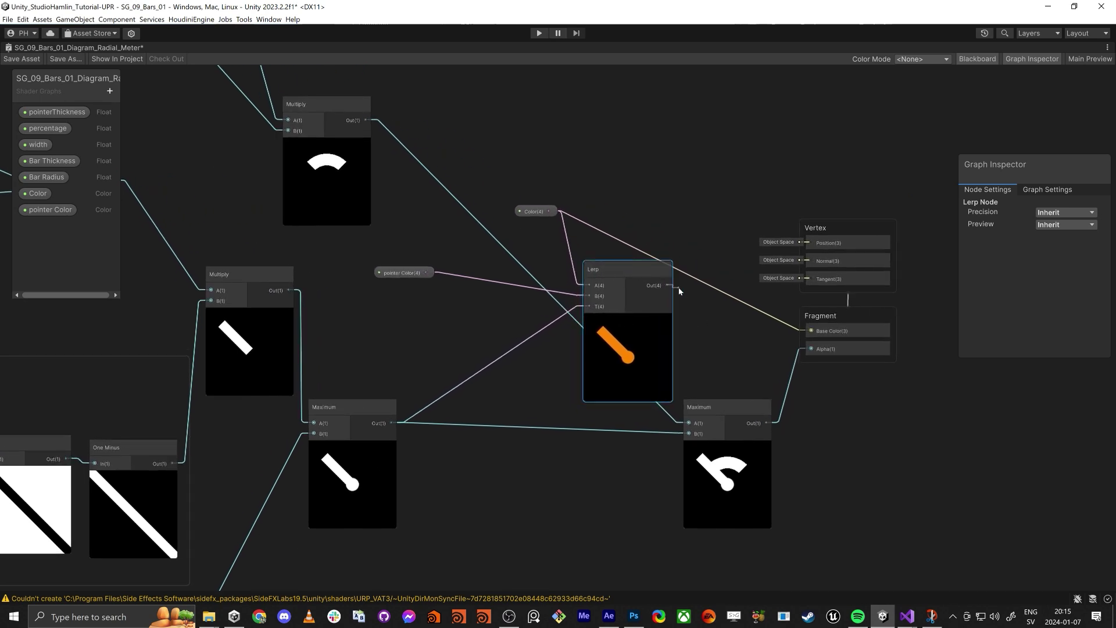
pyautogui.moveTo(678, 289); pyautogui.dragTo(745, 343)
pyautogui.click(676, 338)
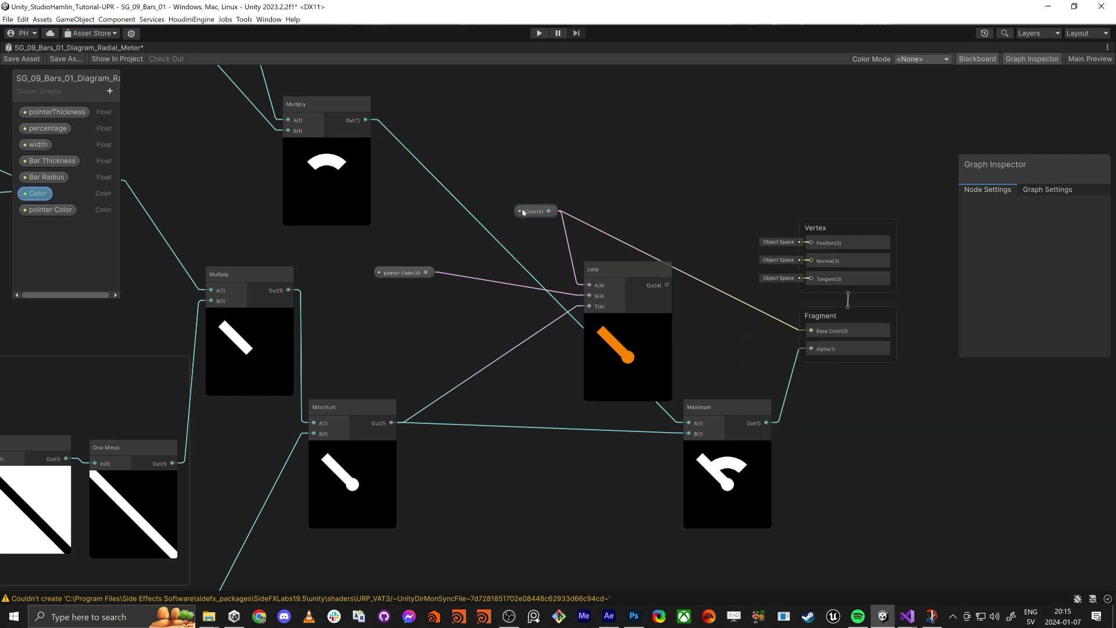
pyautogui.moveTo(532, 211); pyautogui.dragTo(511, 173)
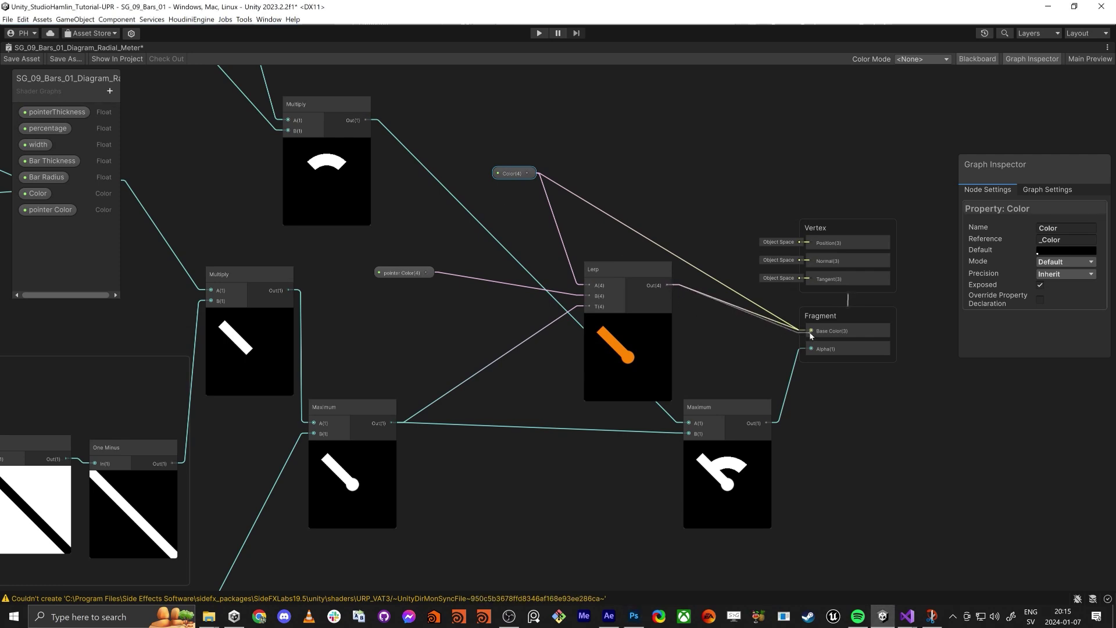
pyautogui.click(756, 322)
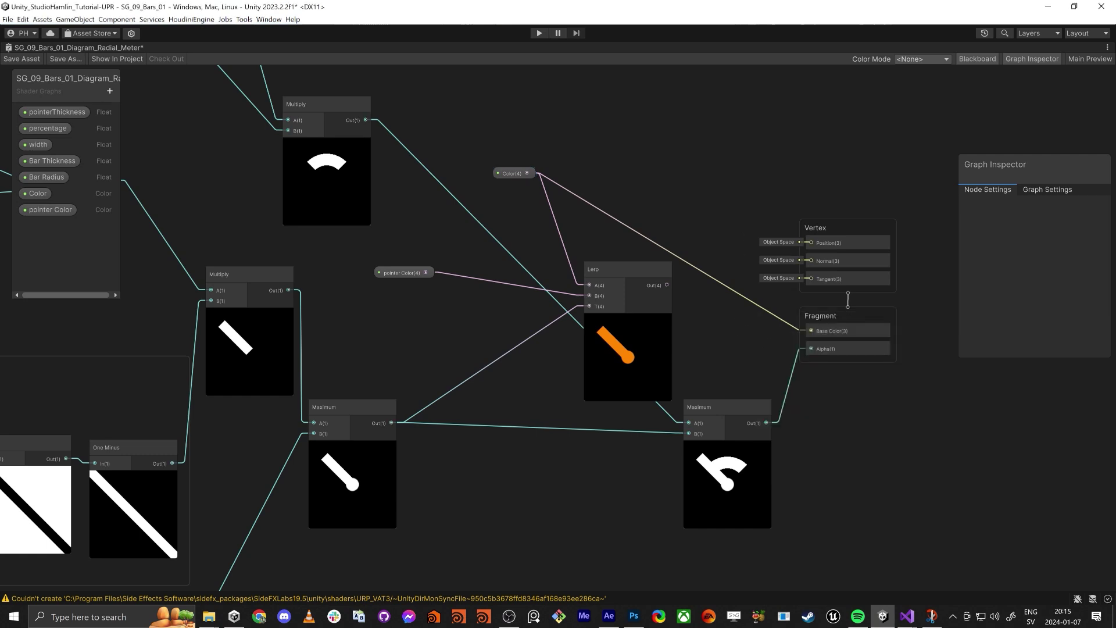
pyautogui.moveTo(667, 285); pyautogui.dragTo(811, 330)
pyautogui.click(17, 60)
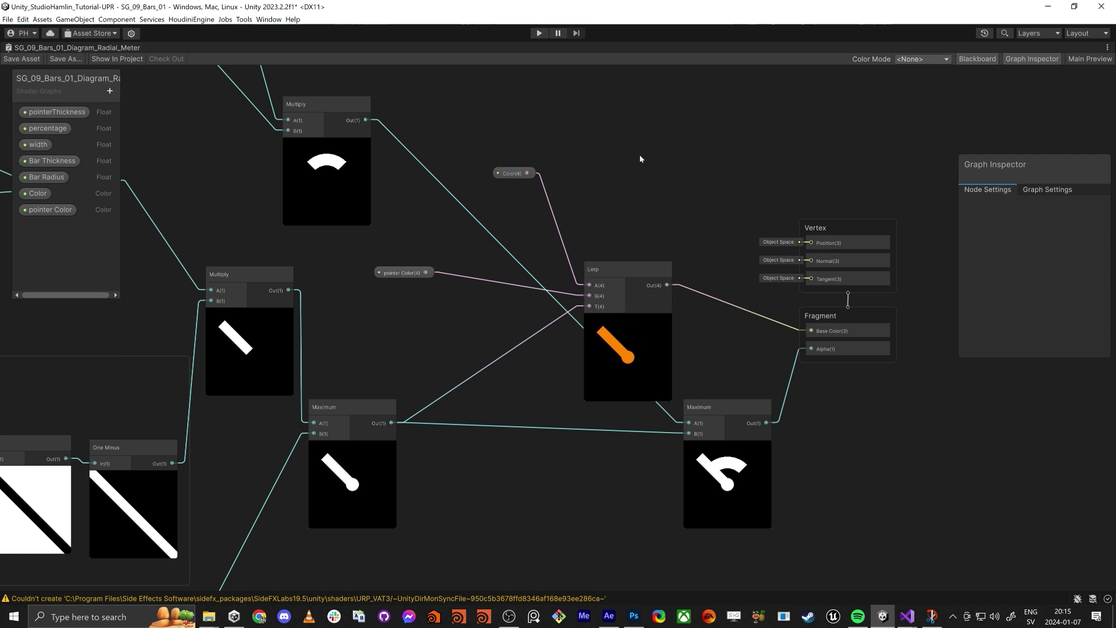
# Step: In the Scene view, set Percentage to 0.481, Bar Thickness to 0.208, Bar Radius to 0.374 and width to 0.489
pyautogui.hotkey('shift', 'space')
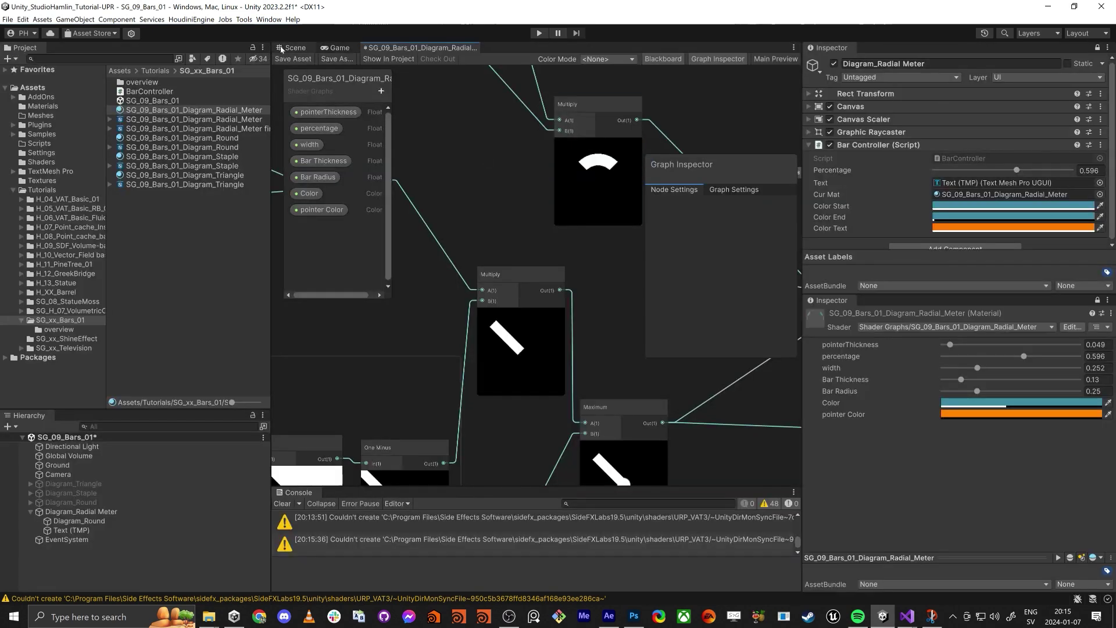
pyautogui.click(294, 47)
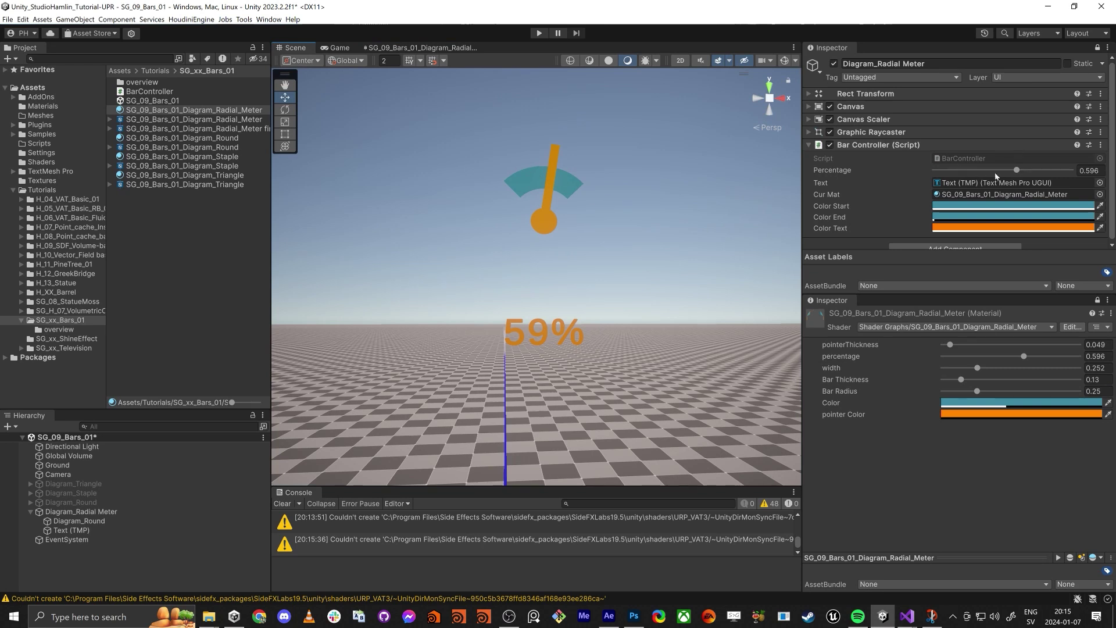
pyautogui.moveTo(998, 177)
pyautogui.mouseDown()
pyautogui.moveTo(939, 176)
pyautogui.moveTo(1000, 174)
pyautogui.mouseUp()
pyautogui.moveTo(961, 379); pyautogui.dragTo(1010, 373)
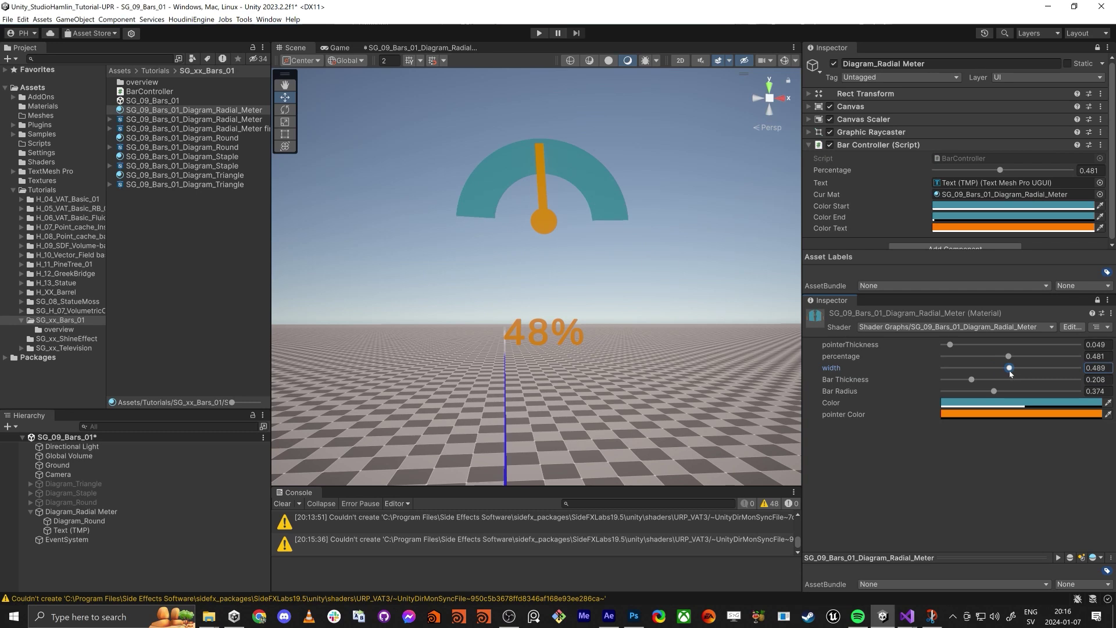
# Step: Sweep the Bar Controller's Percentage up to 1 and reframe the radial meter in the Scene view
pyautogui.moveTo(938, 170); pyautogui.dragTo(1088, 205)
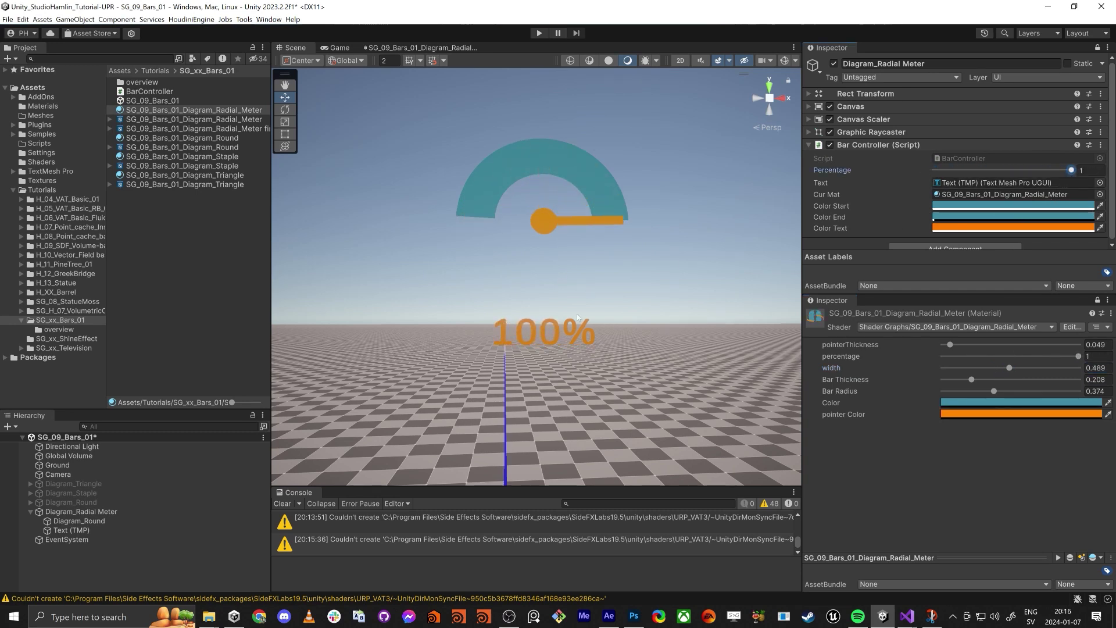
pyautogui.keyDown('alt'); pyautogui.moveTo(571, 323); pyautogui.dragTo(550, 297); pyautogui.keyUp('alt')
pyautogui.moveTo(549, 297); pyautogui.dragTo(552, 289, button='right')
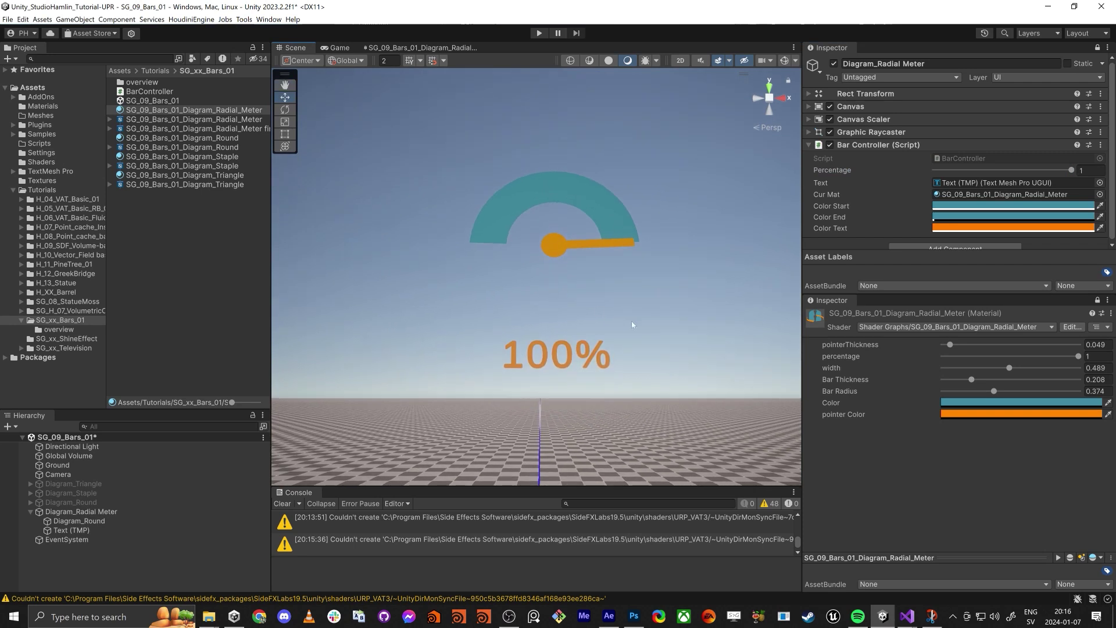